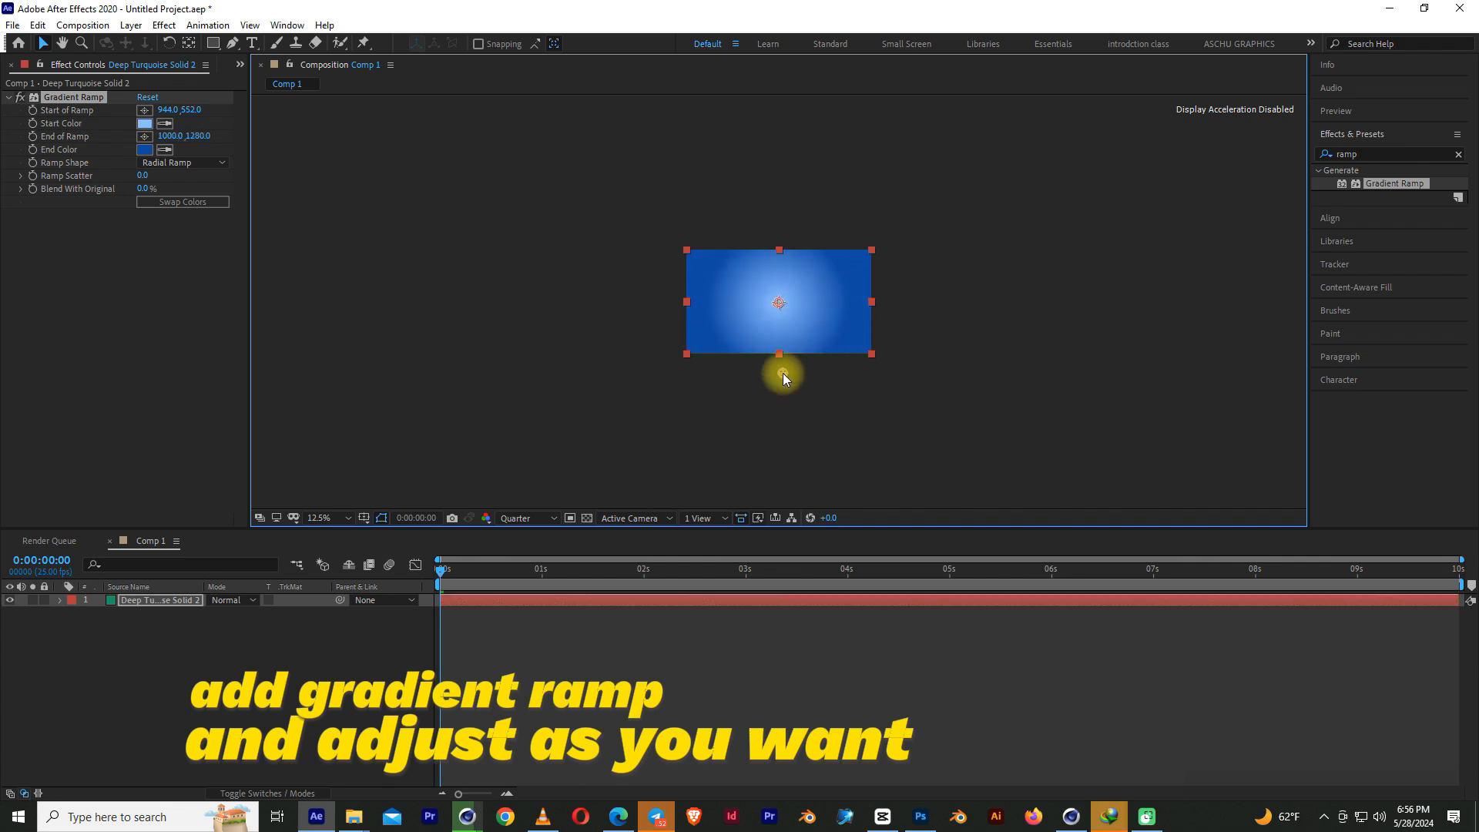
# Change the gradient ramp's start color to a more saturated blue and place the End of Ramp point at 944, 1312.
pyautogui.click(141, 125)
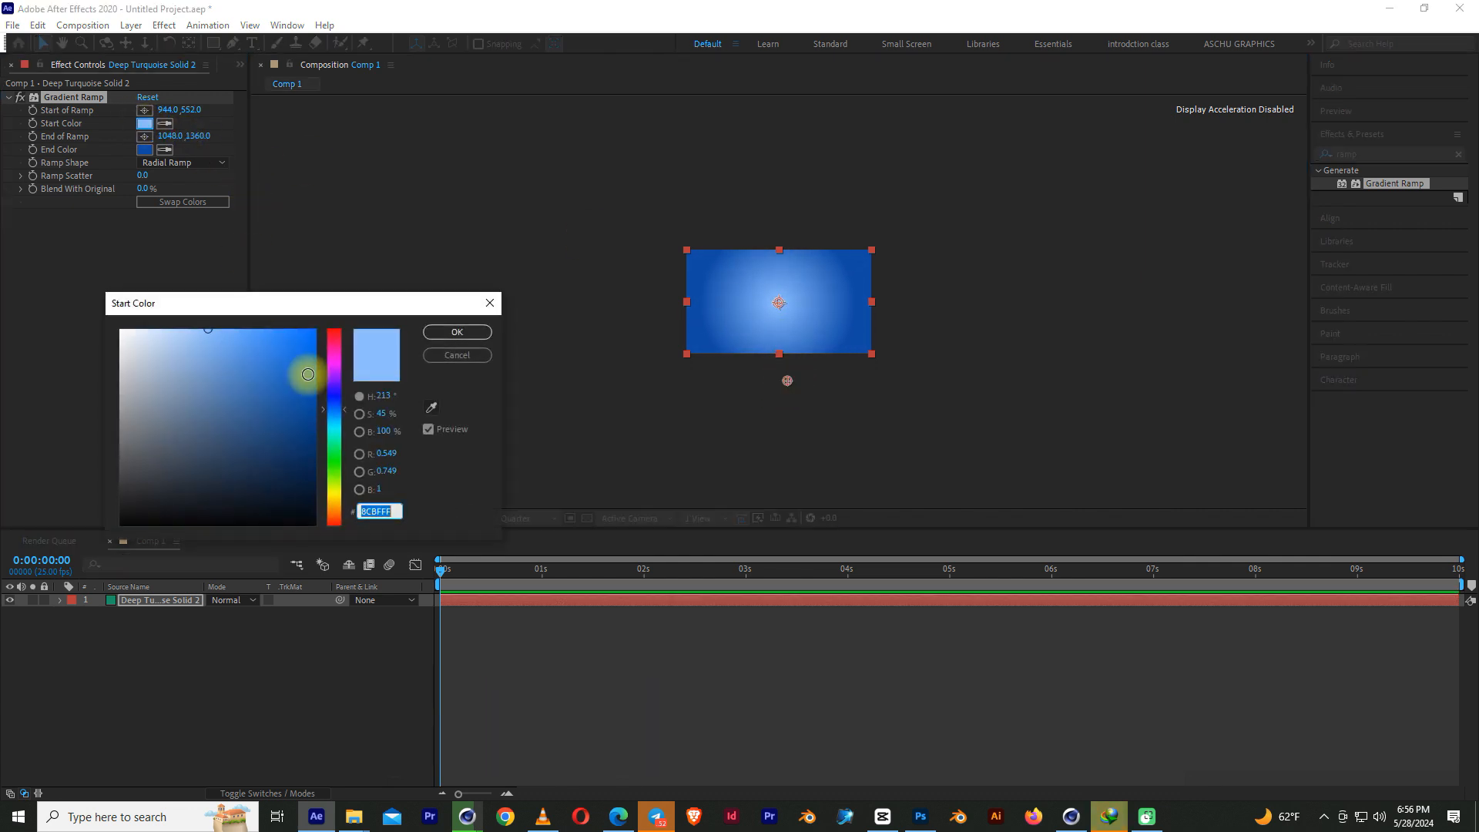
pyautogui.moveTo(299, 383)
pyautogui.mouseDown()
pyautogui.moveTo(291, 336)
pyautogui.moveTo(313, 330)
pyautogui.mouseUp()
pyautogui.click(490, 332)
pyautogui.moveTo(787, 381); pyautogui.dragTo(783, 382)
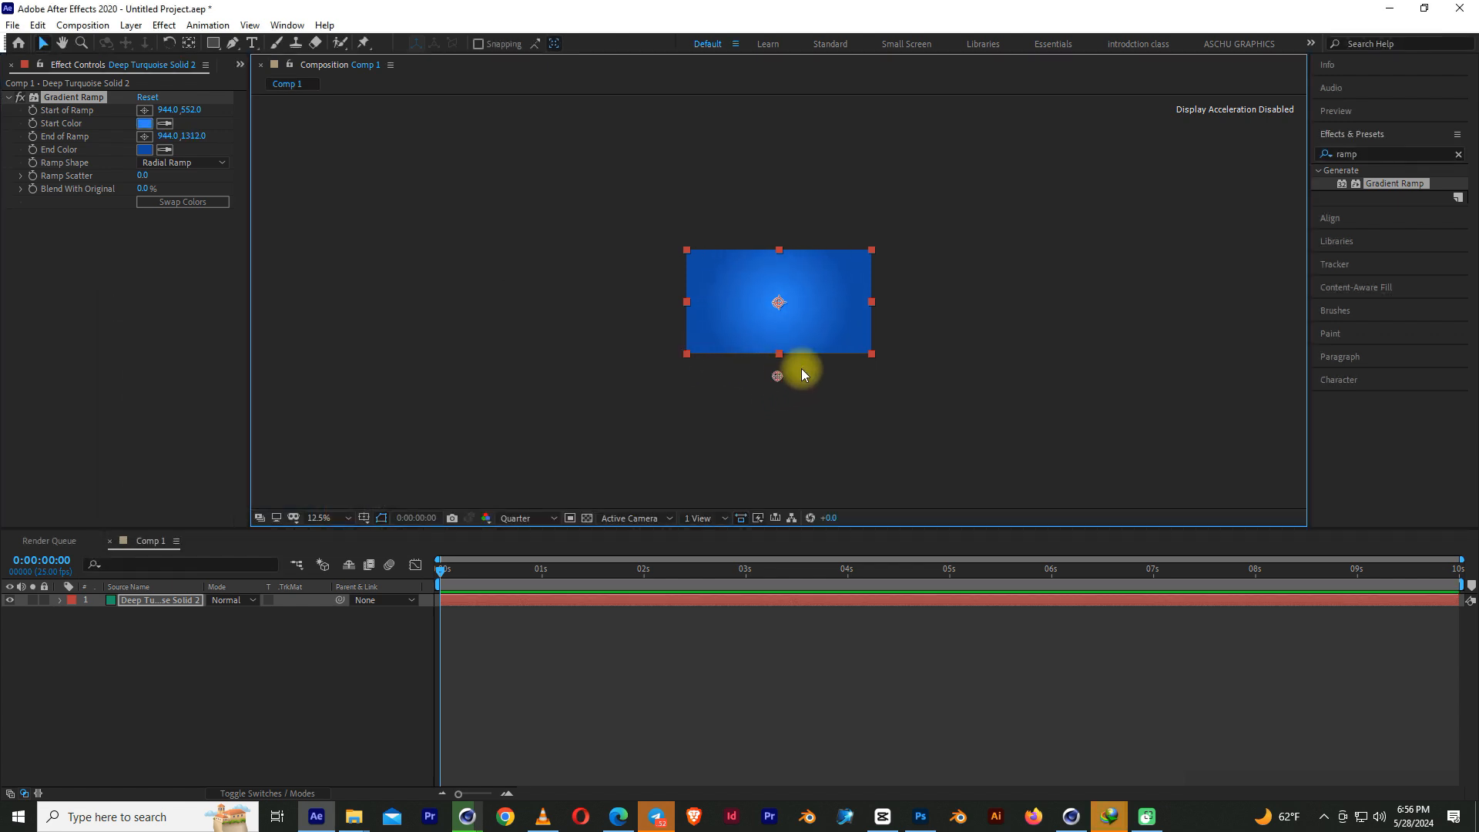
pyautogui.scroll(4, 801, 369)
# Create a new solid layer above the gradient background with the default solid settings.
pyautogui.click(202, 651)
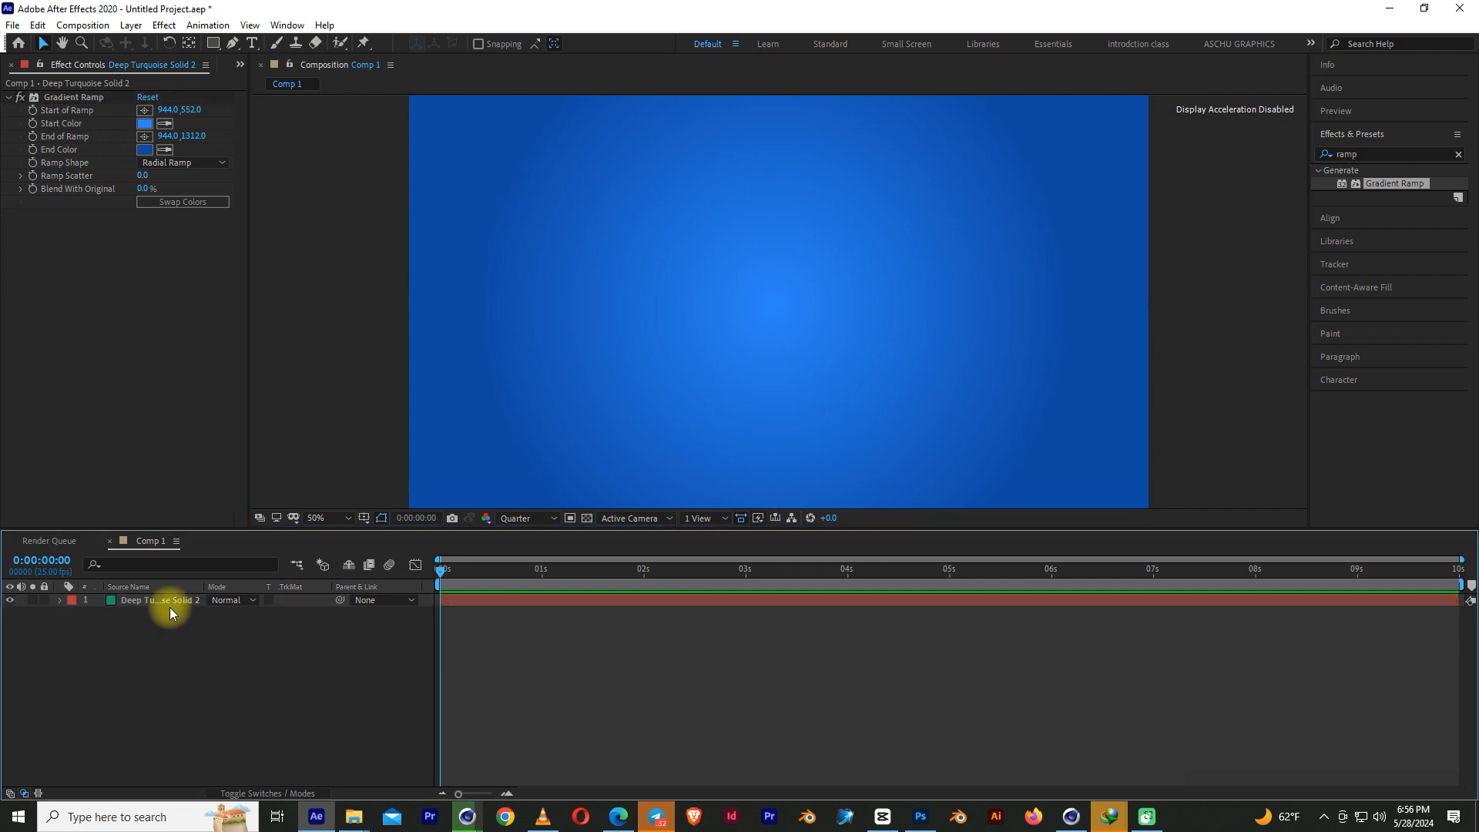
pyautogui.rightClick(232, 672)
pyautogui.moveTo(294, 508)
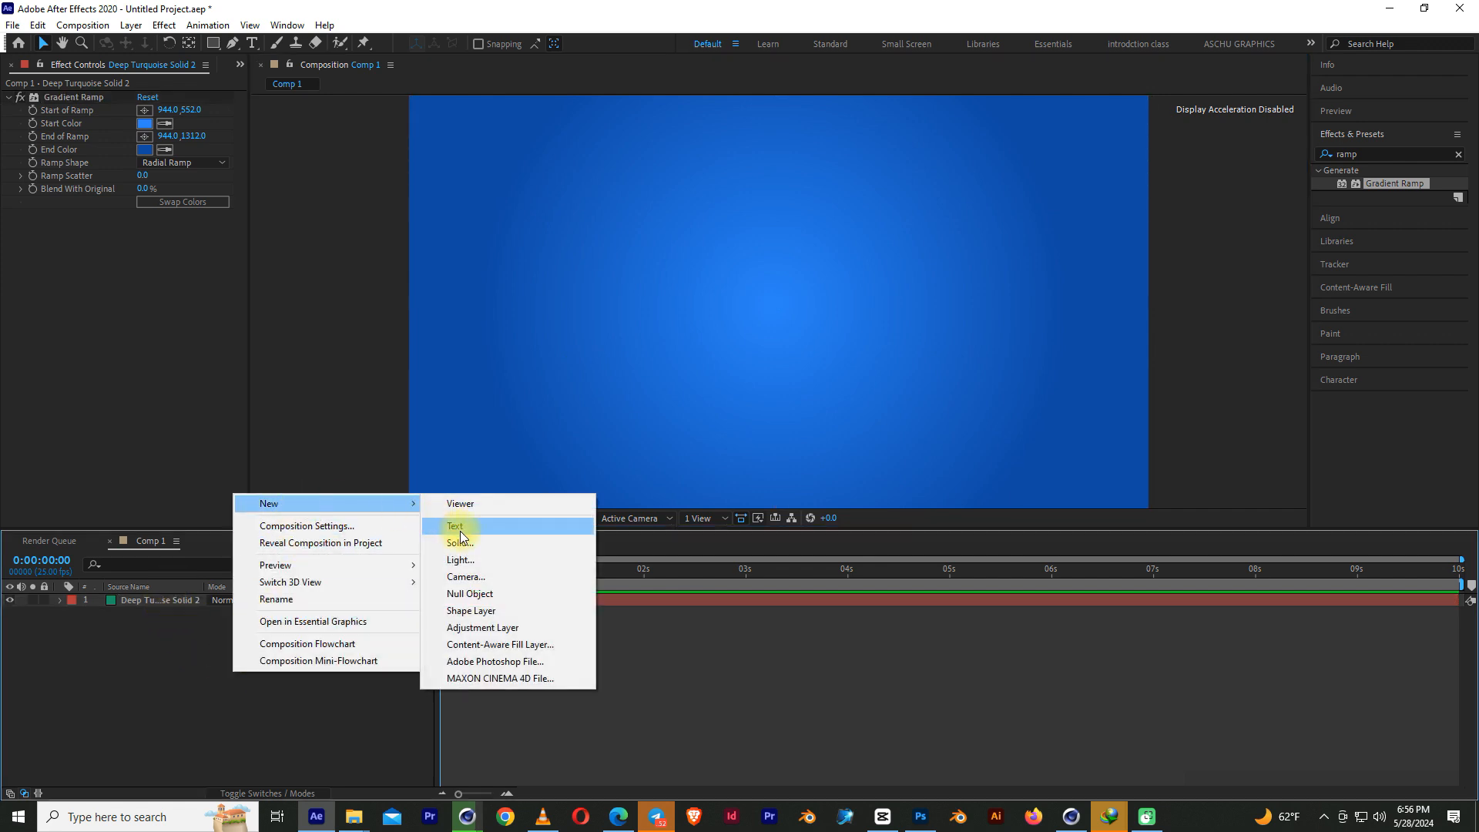
pyautogui.click(460, 531)
pyautogui.click(479, 501)
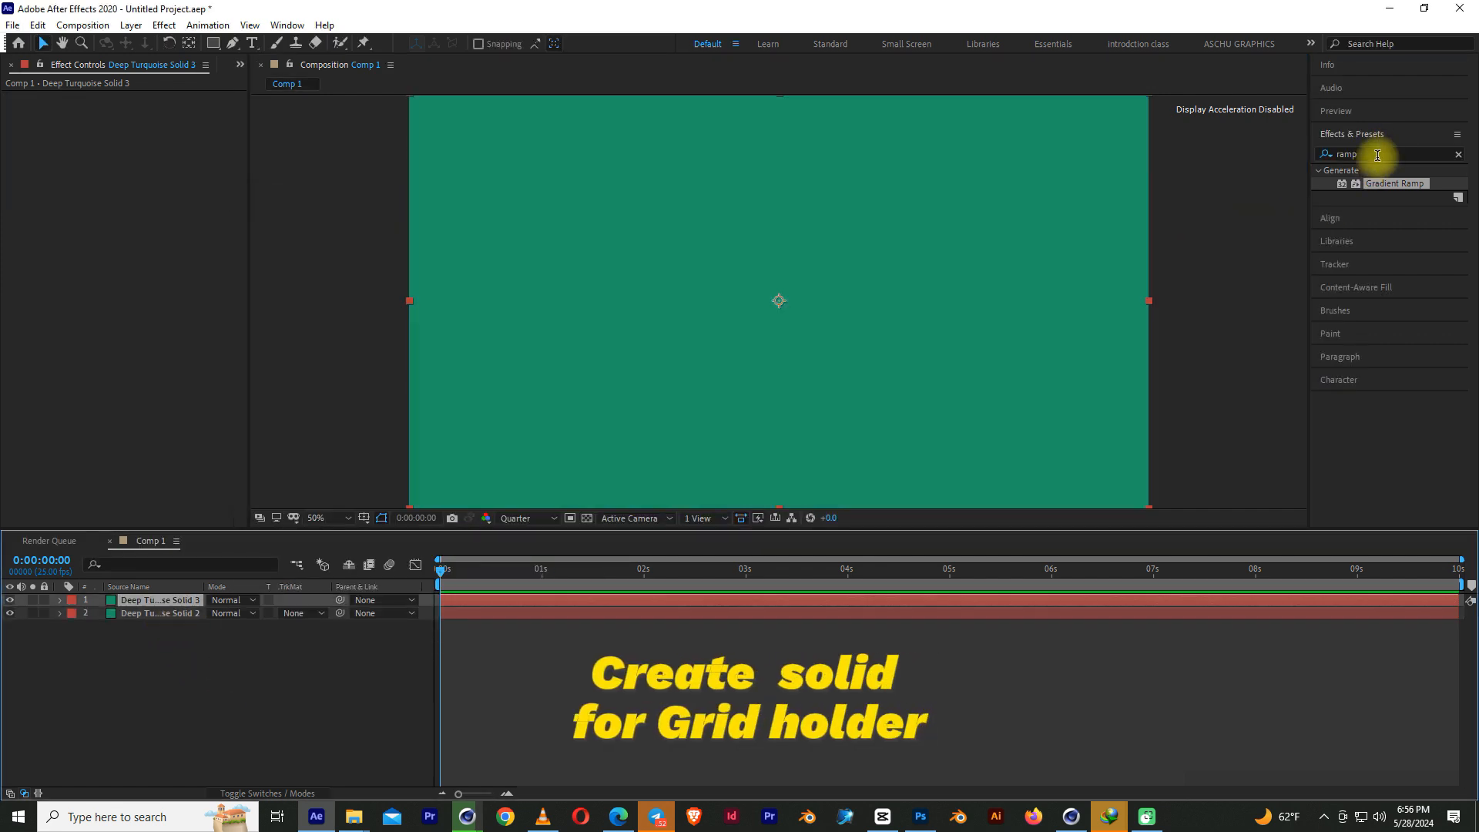
# Find the Grid effect in the effects library and apply it to the new solid.
pyautogui.click(1389, 154)
pyautogui.write('gride')
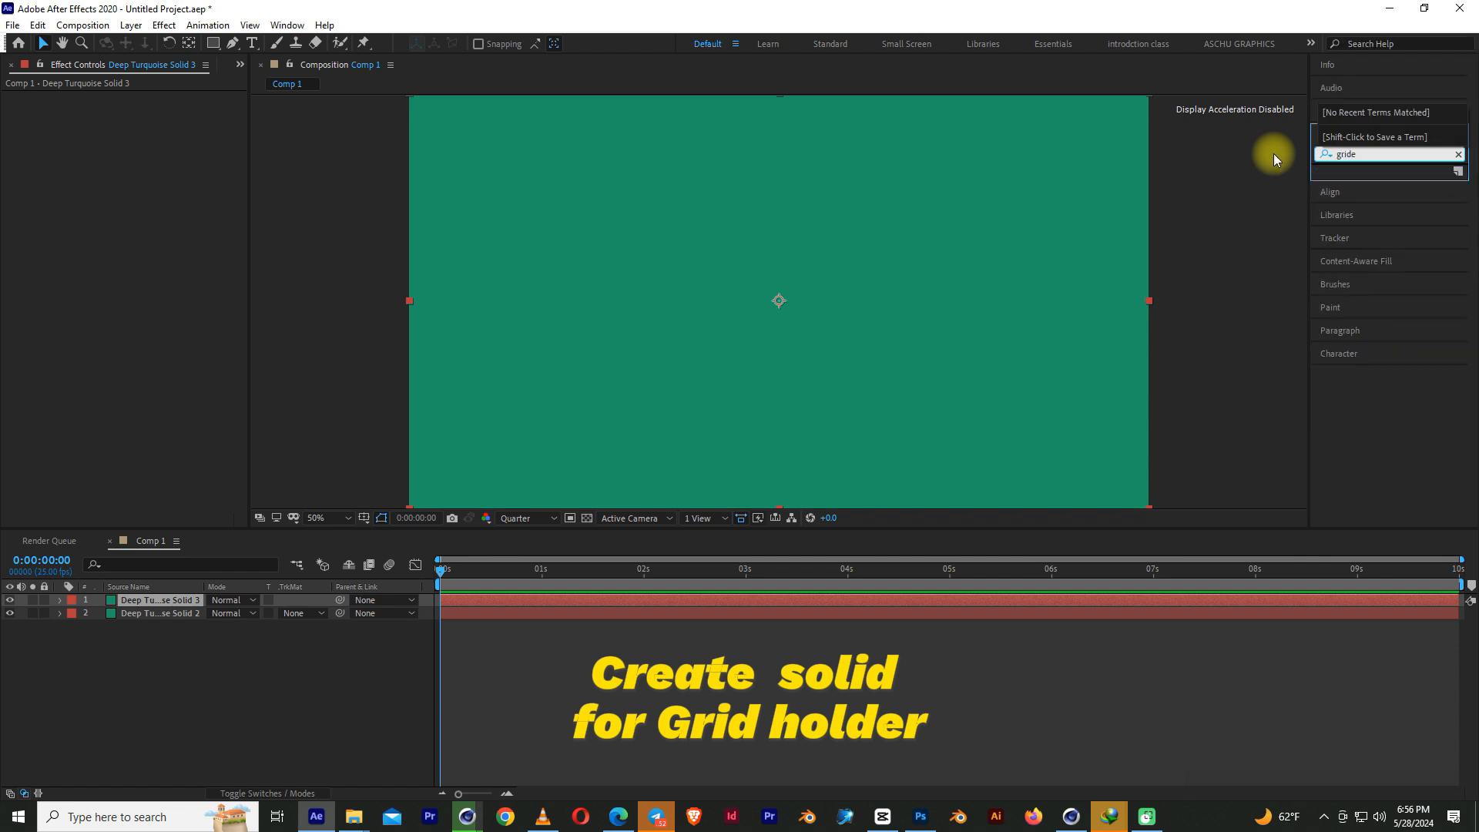
pyautogui.press('BackSpace')
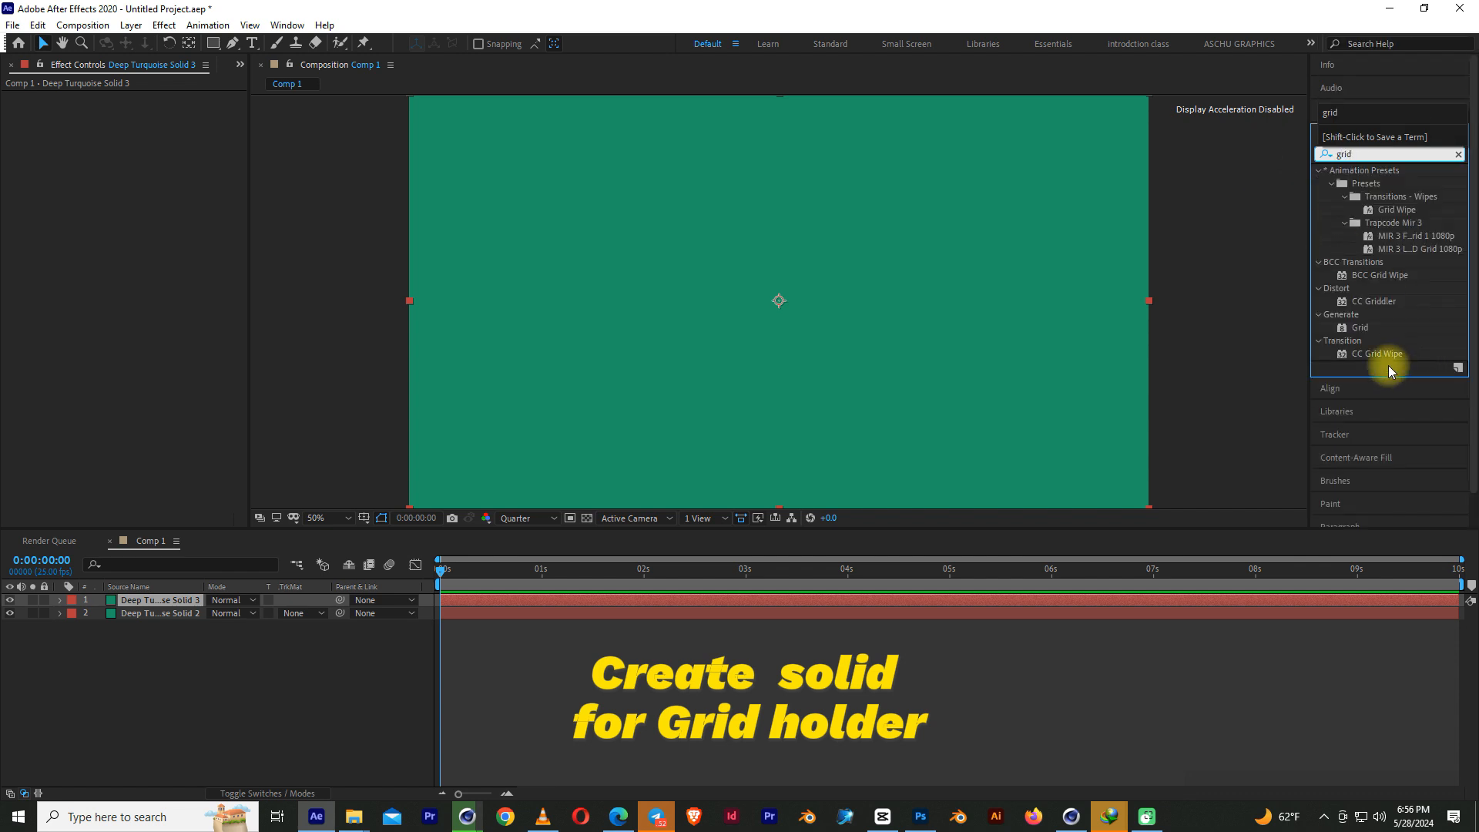
pyautogui.moveTo(1360, 327); pyautogui.dragTo(169, 598)
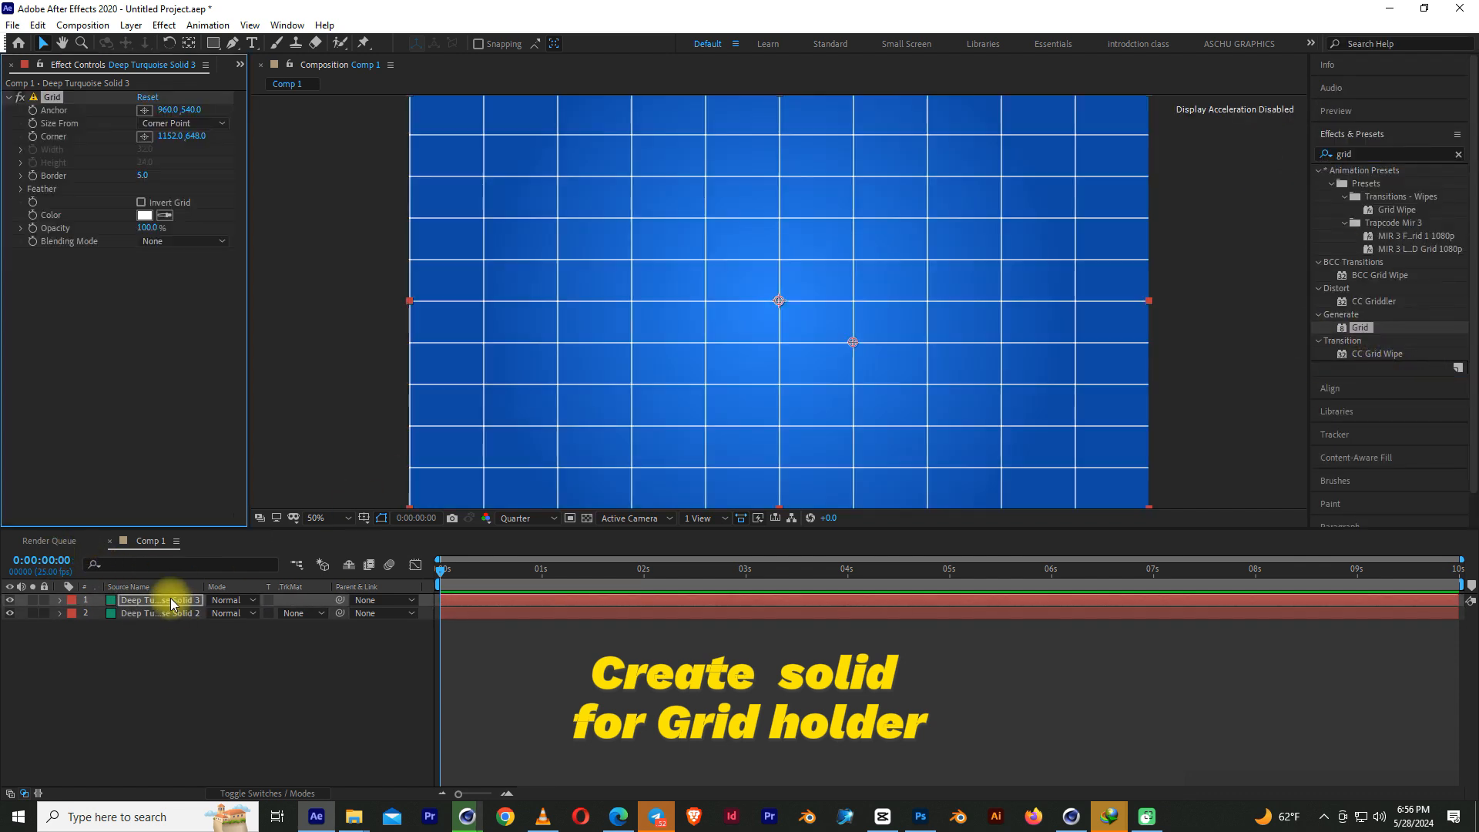
# Rename the grid effect's solid layer to grid and the gradient solid layer to back.
pyautogui.rightClick(170, 598)
pyautogui.click(219, 571)
pyautogui.write('grid')
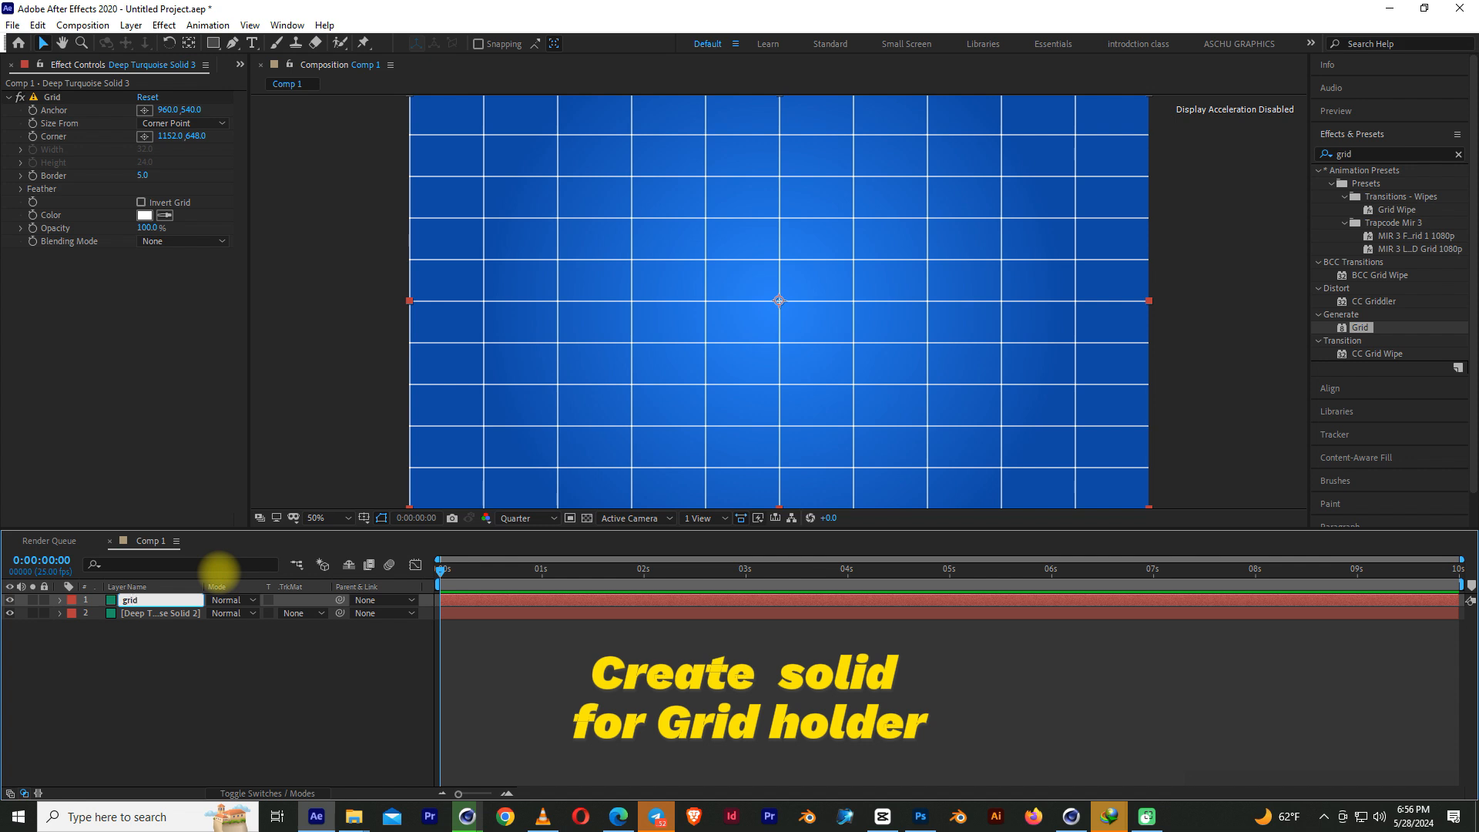
pyautogui.press('Return')
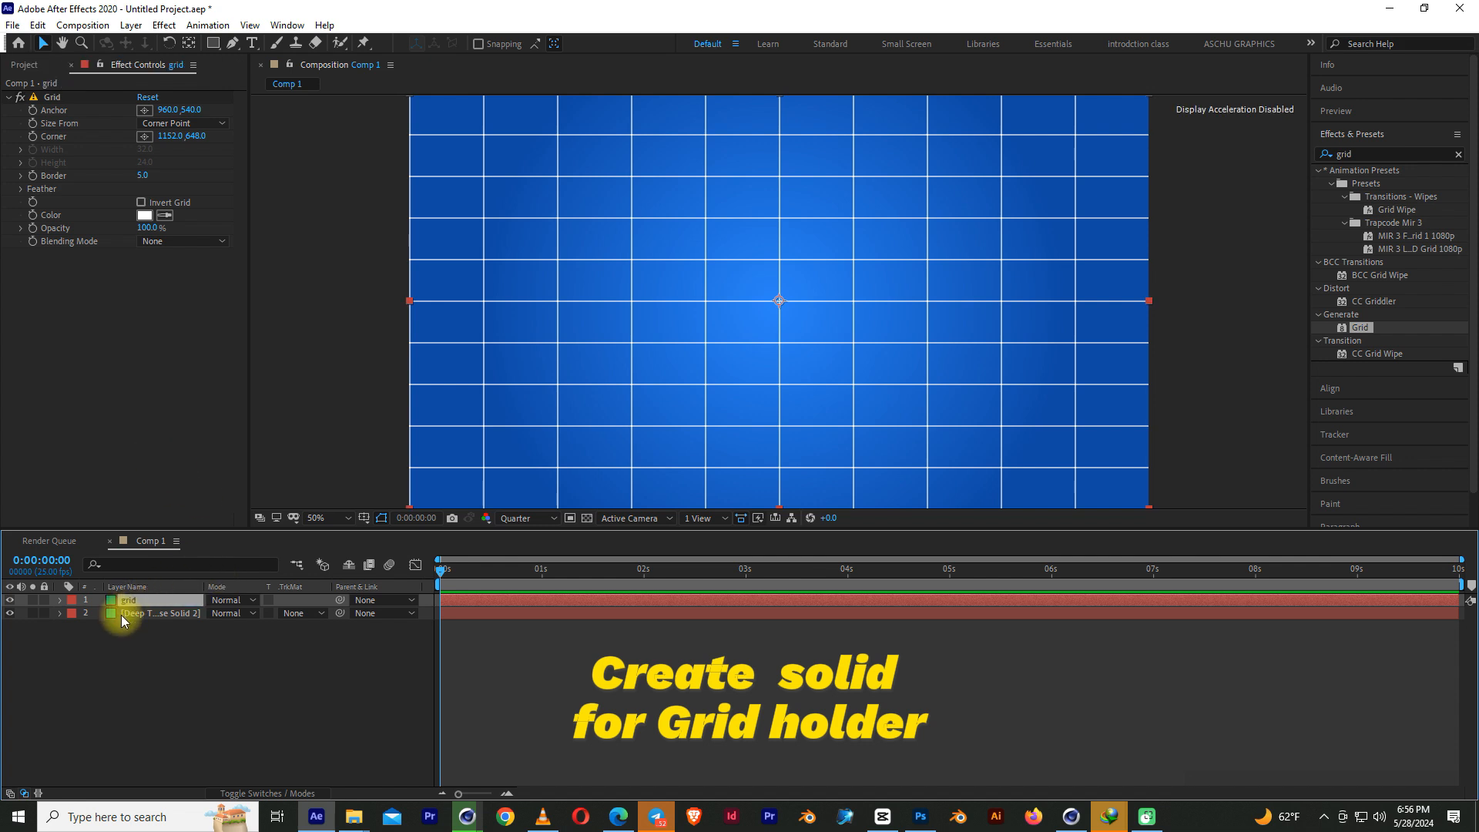
pyautogui.rightClick(150, 611)
pyautogui.click(197, 582)
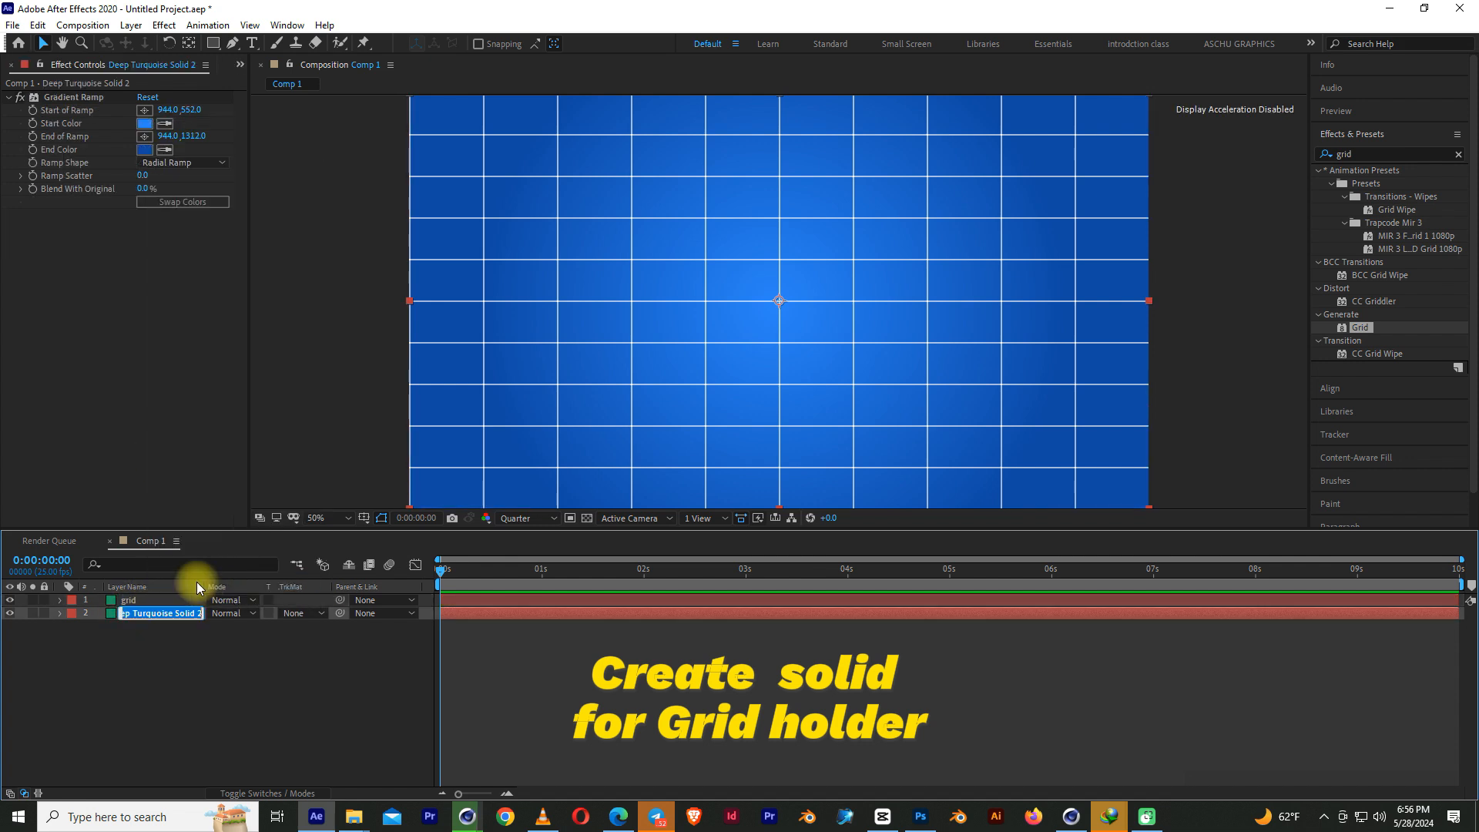
pyautogui.write('back')
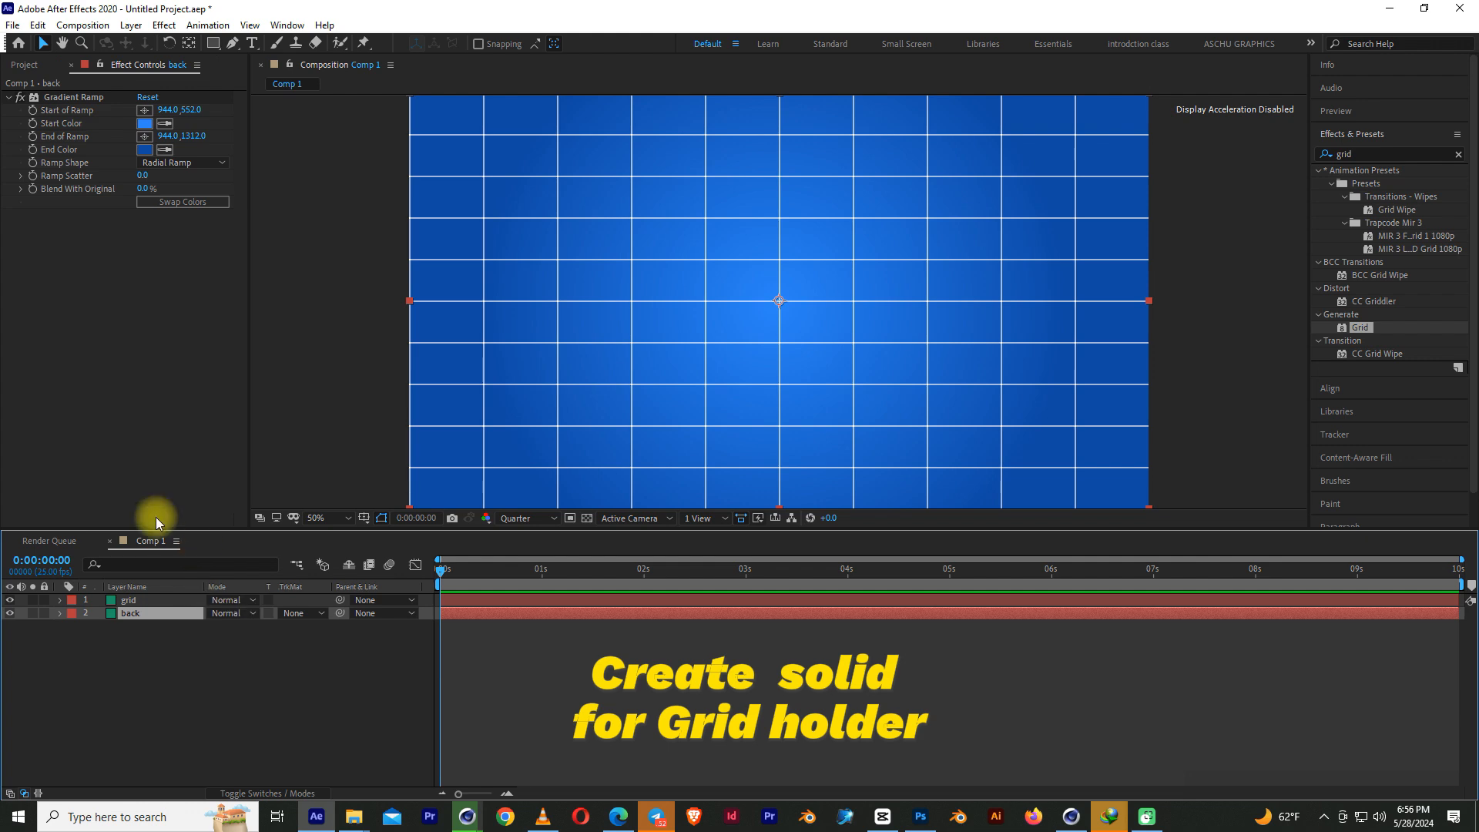
# Search the effects library for motion tile and apply Motion Tile to the grid layer.
pyautogui.click(1359, 154)
pyautogui.write('m')
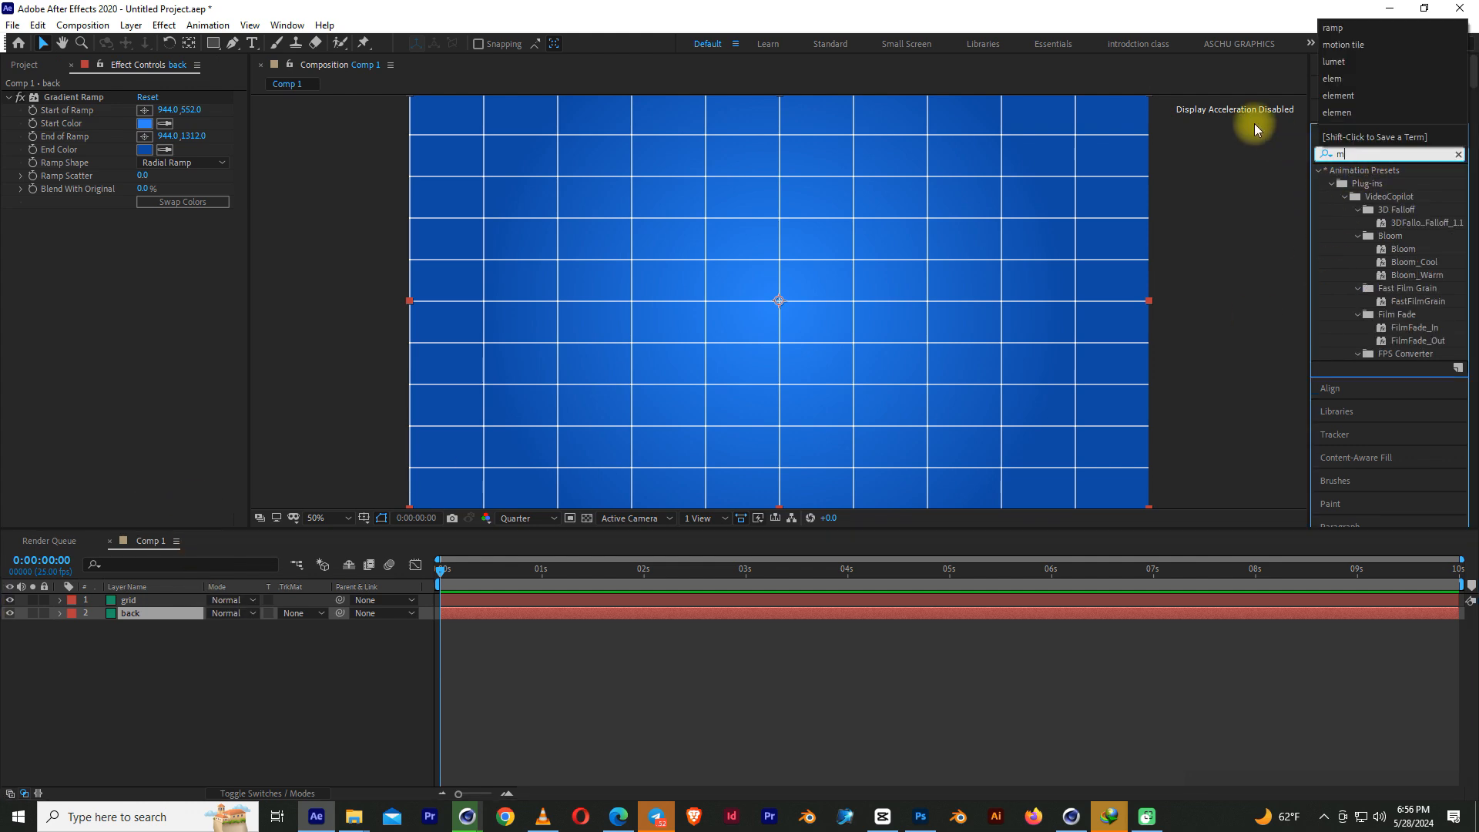
pyautogui.write('otion tile')
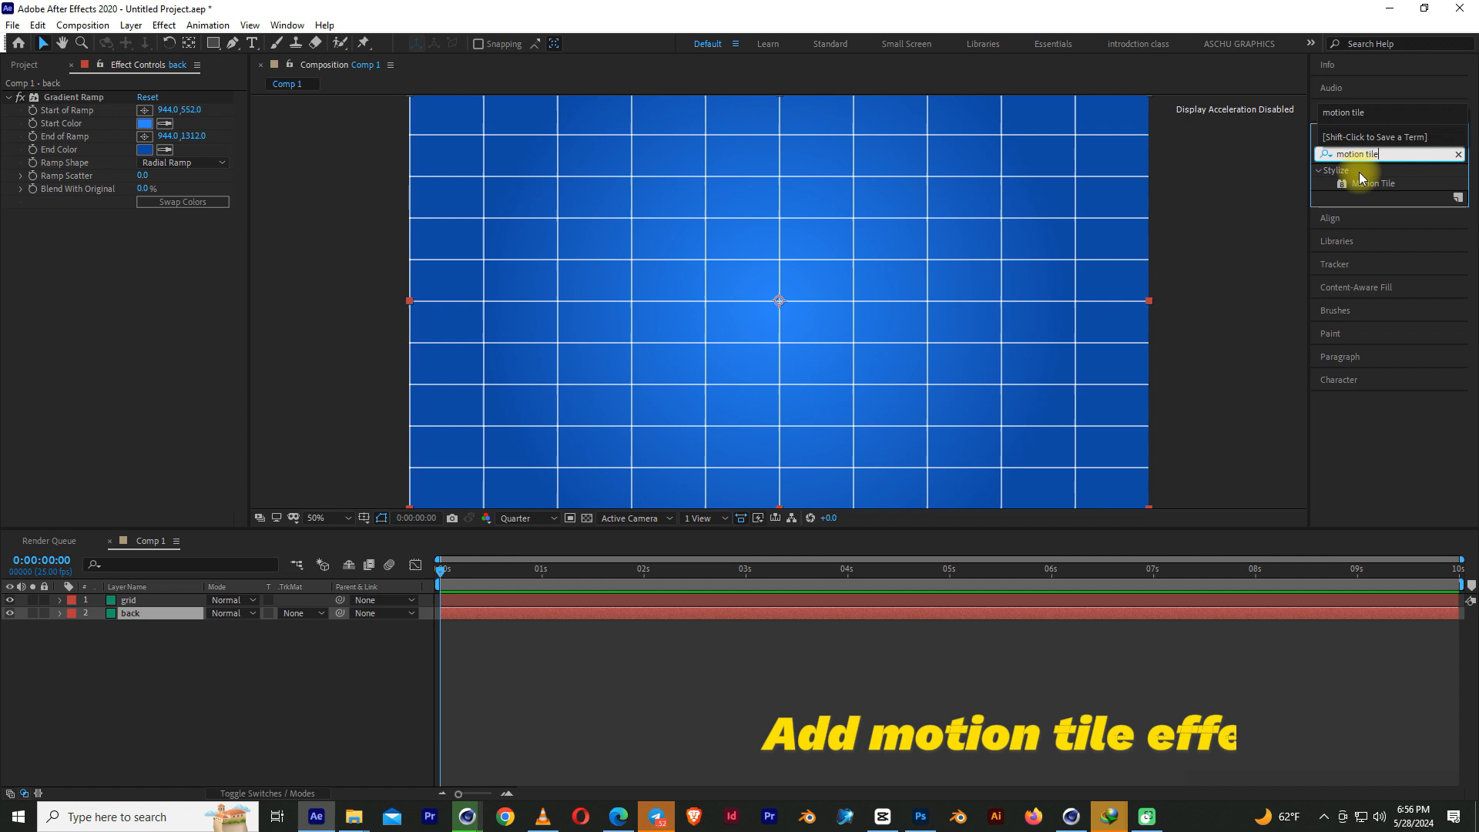
pyautogui.moveTo(1359, 179); pyautogui.dragTo(140, 594)
pyautogui.moveTo(135, 180); pyautogui.dragTo(1207, 177)
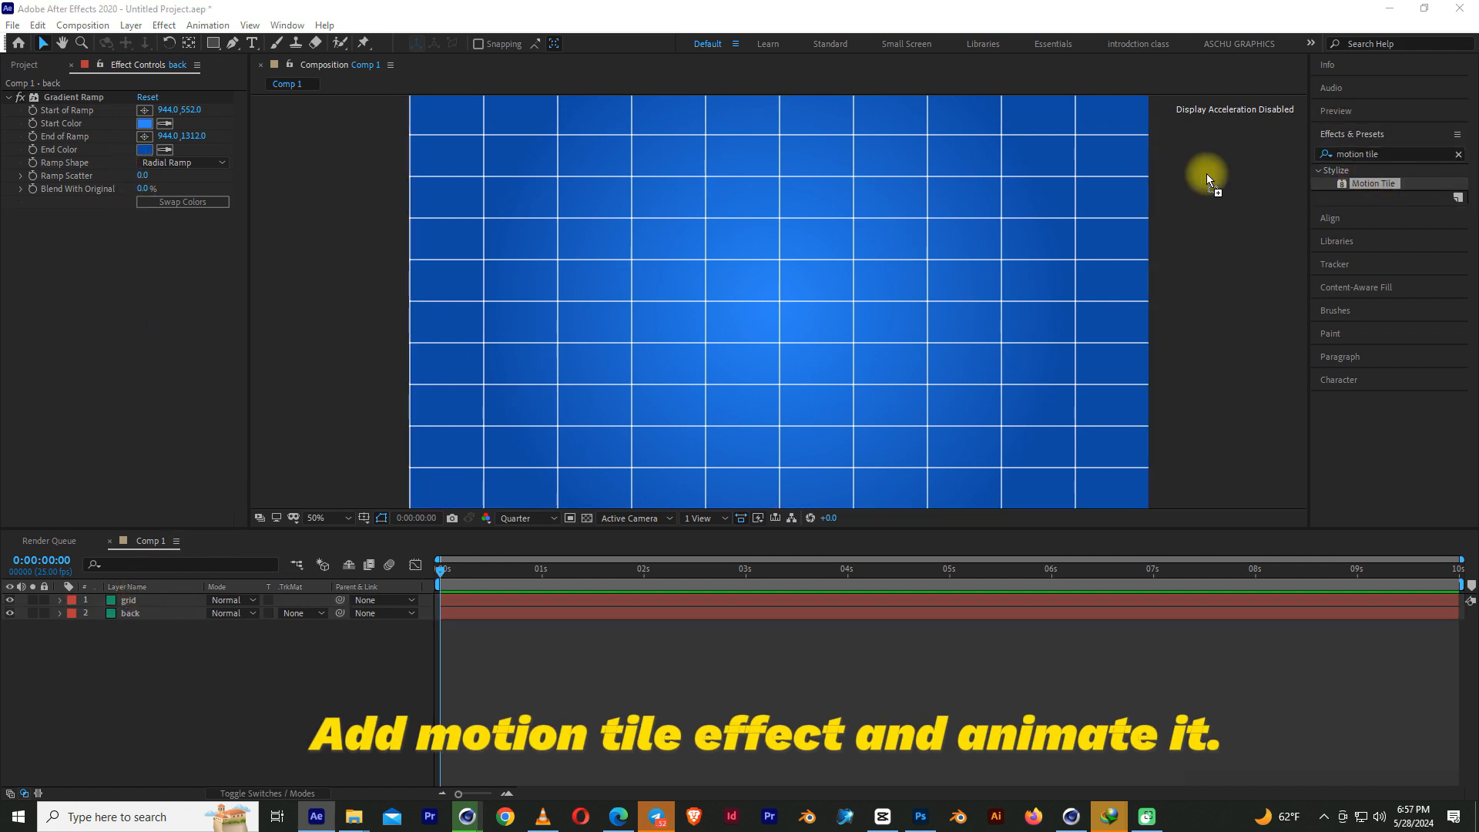
pyautogui.moveTo(124, 260); pyautogui.dragTo(120, 256)
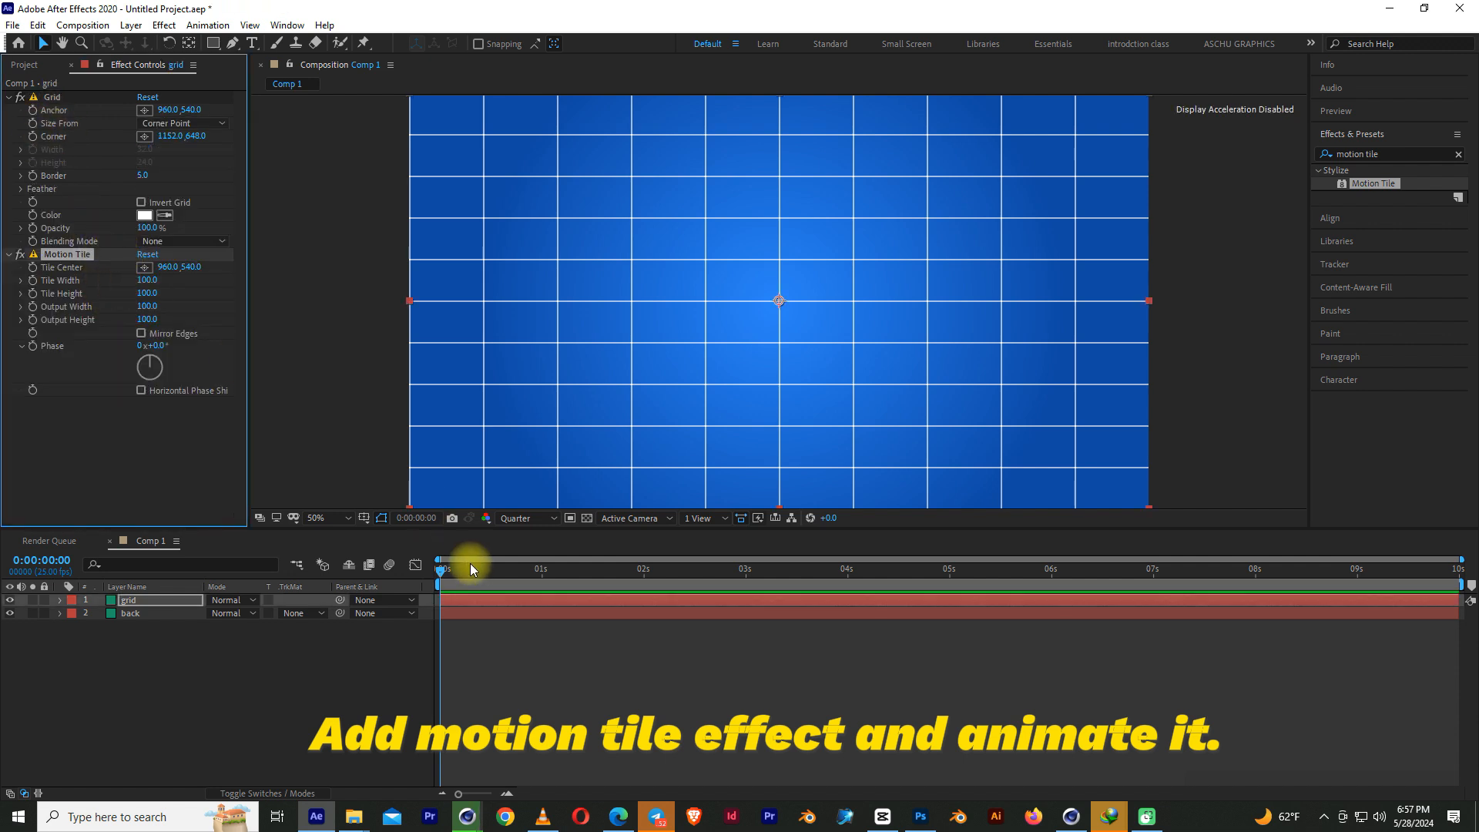
# Keyframe Motion Tile's Tile Center from the first frame to a larger horizontal value at 9:24, and preview the movement.
pyautogui.click(440, 570)
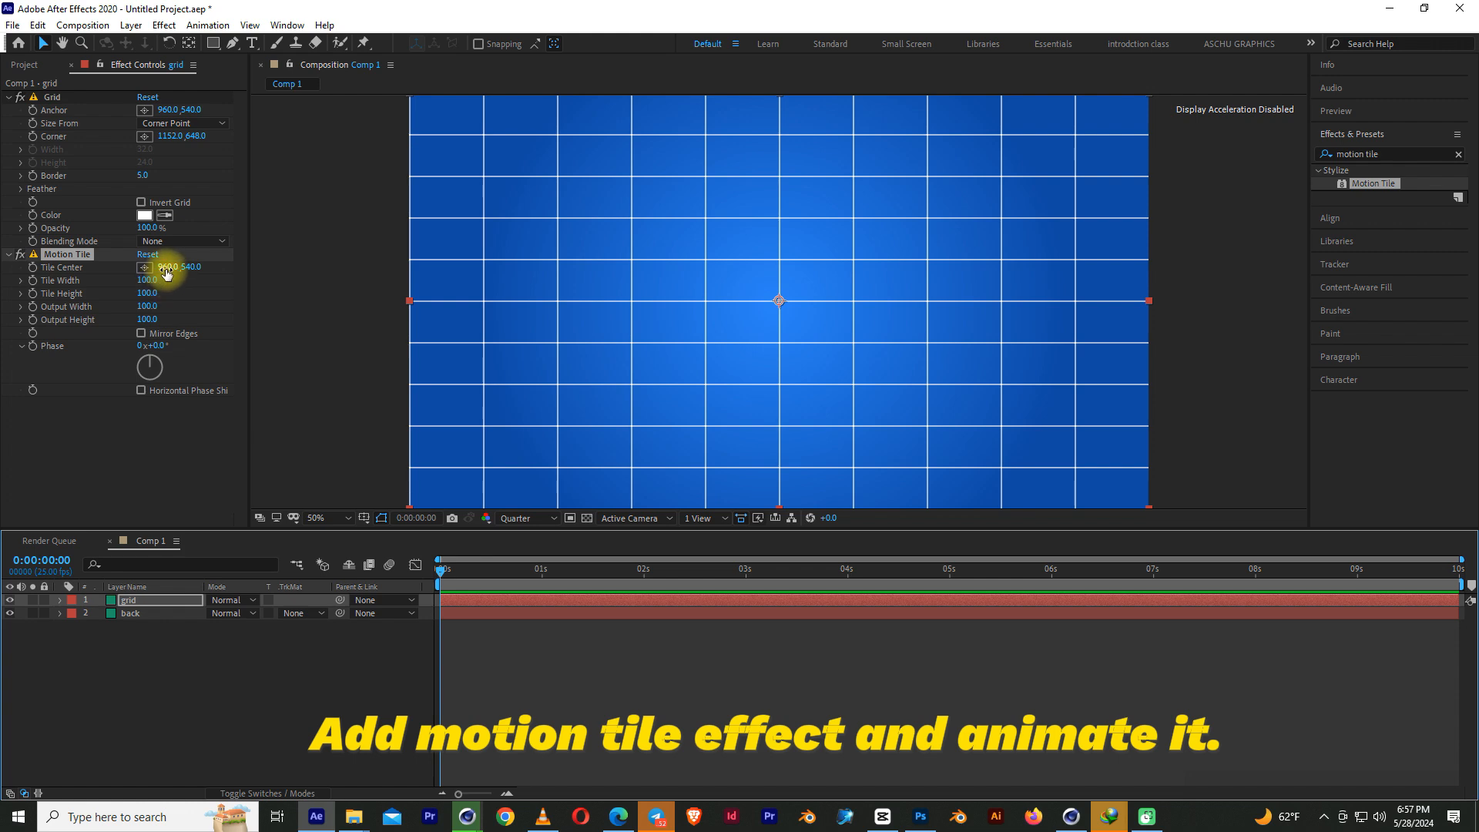
pyautogui.click(40, 270)
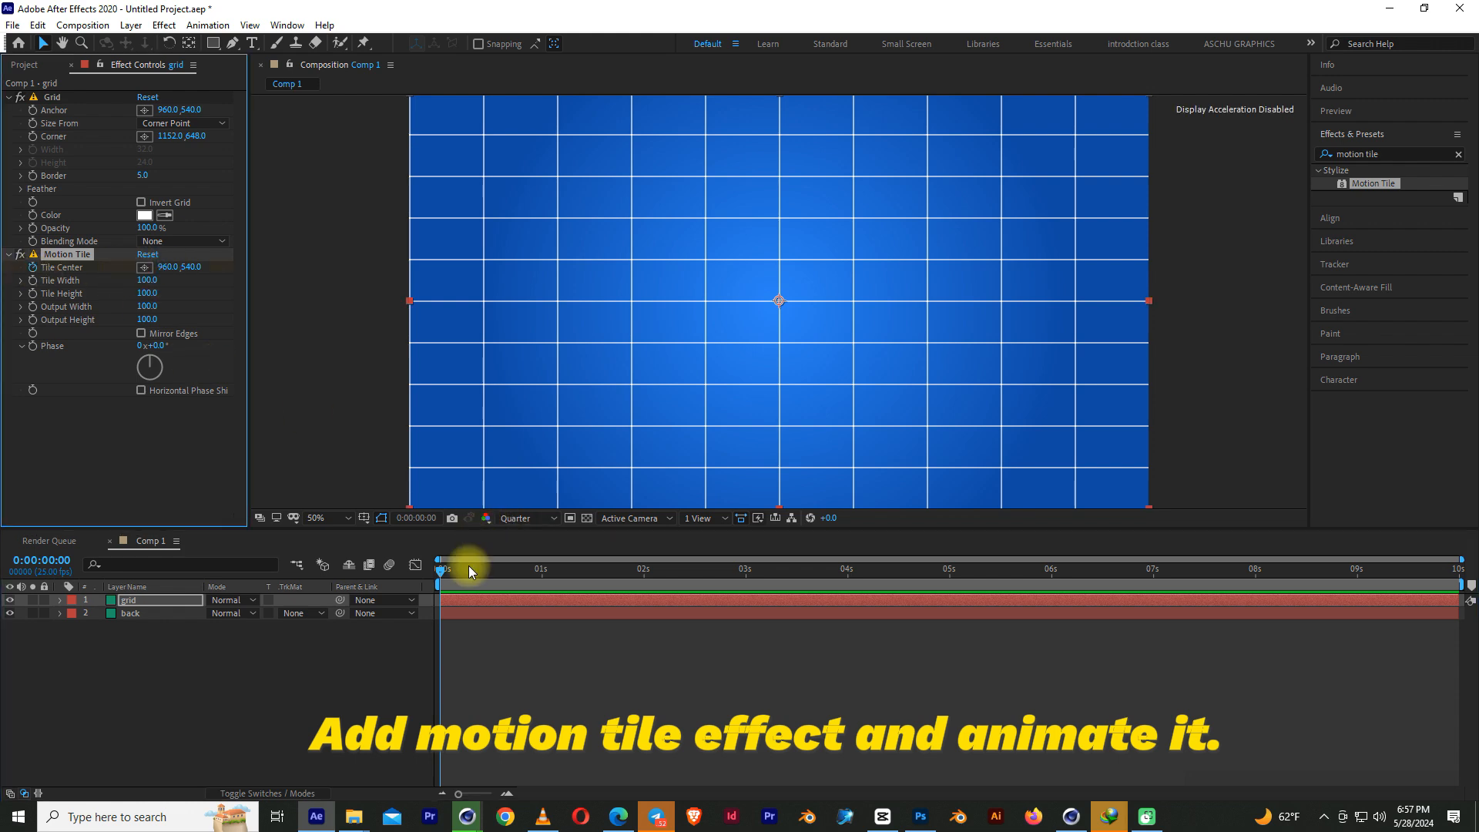
pyautogui.moveTo(468, 568); pyautogui.dragTo(680, 570)
pyautogui.moveTo(1417, 623); pyautogui.dragTo(1466, 625)
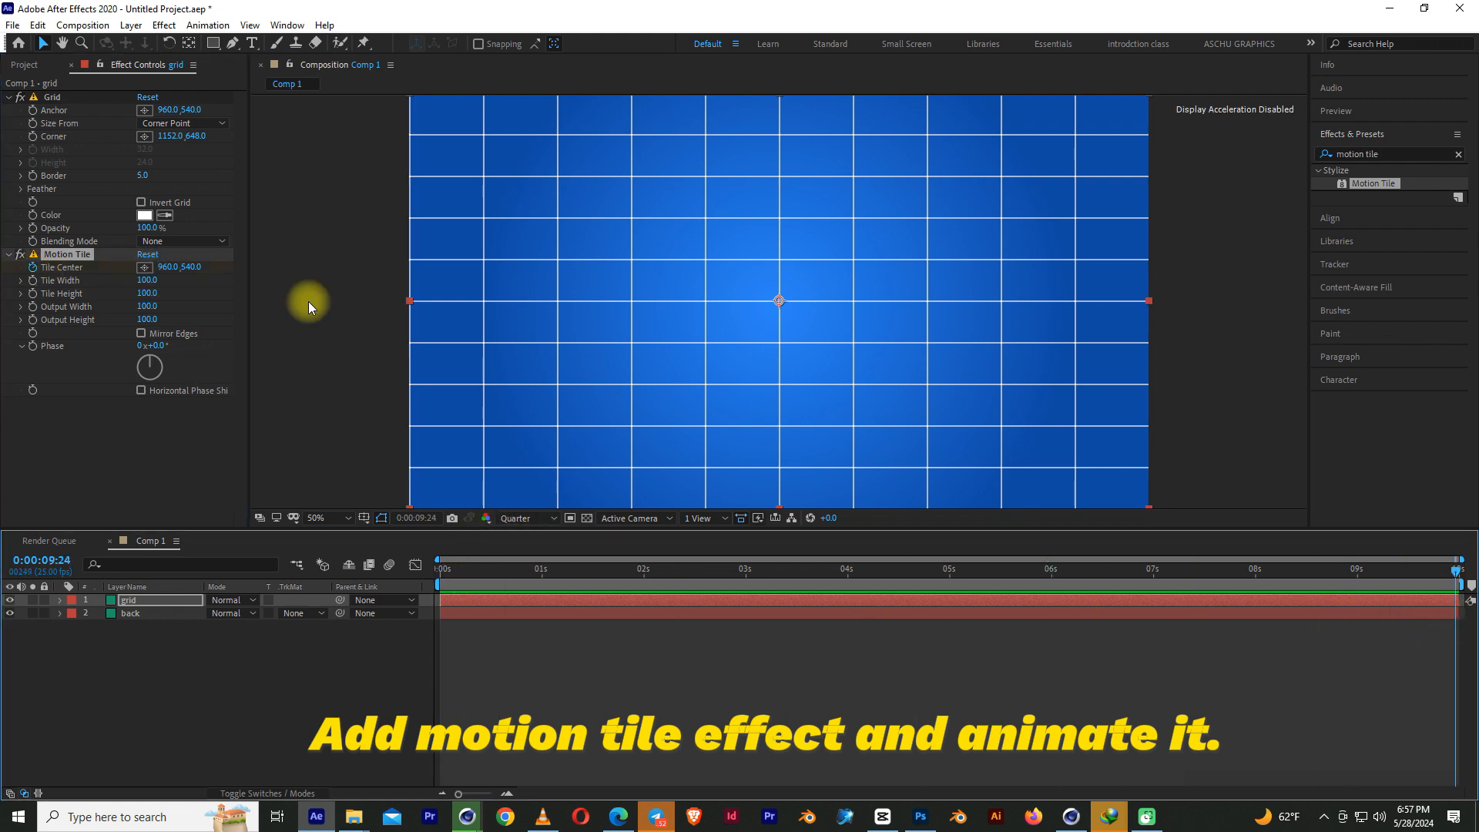
pyautogui.moveTo(188, 268); pyautogui.dragTo(604, 372)
pyautogui.moveTo(509, 575); pyautogui.dragTo(435, 580)
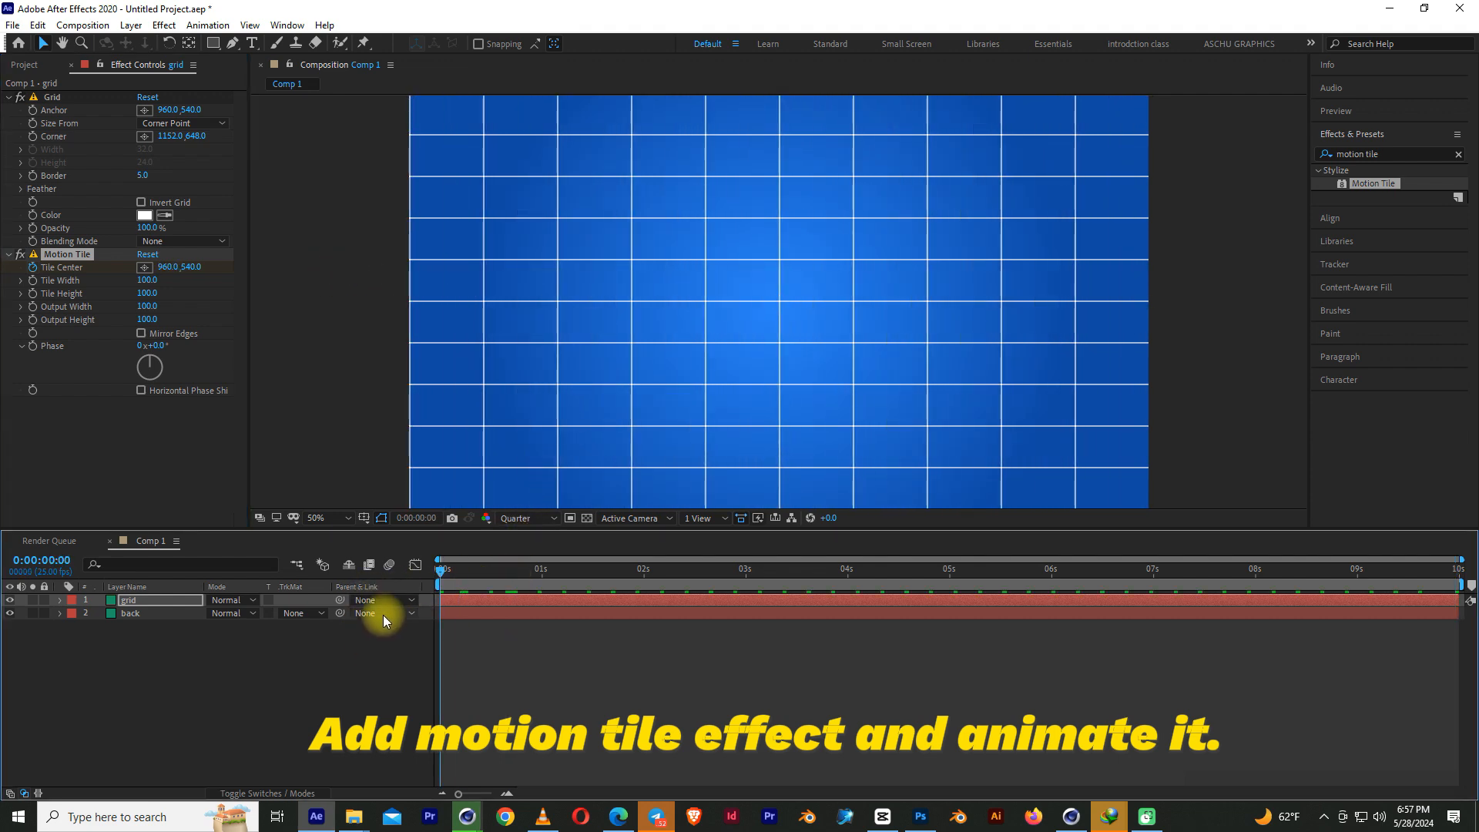
pyautogui.press('space')
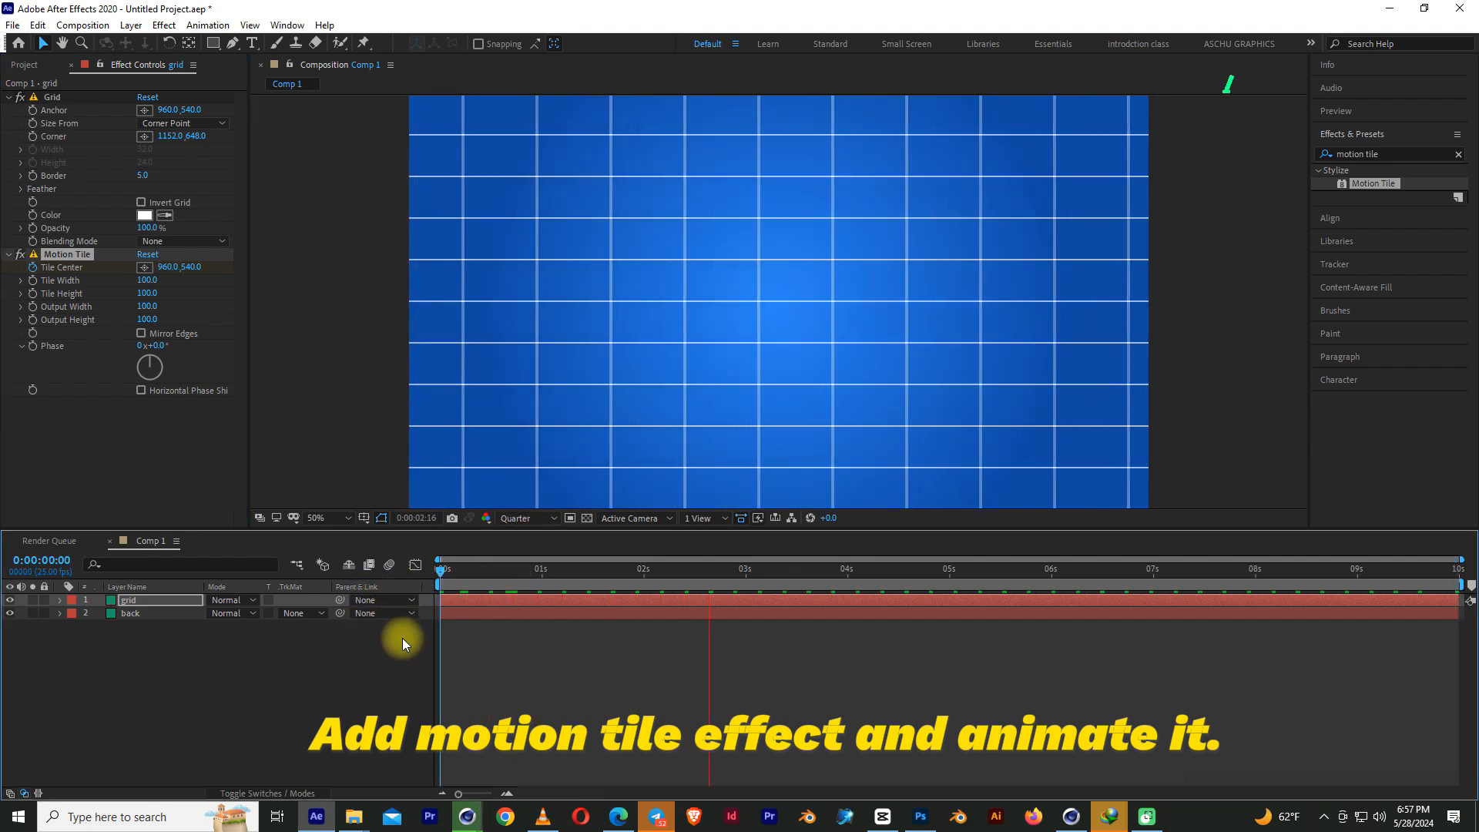
# Set the Tile Center keyframe at 9:24 to 1196, 540 and preview the slower grid movement.
pyautogui.moveTo(1412, 580); pyautogui.dragTo(1467, 583)
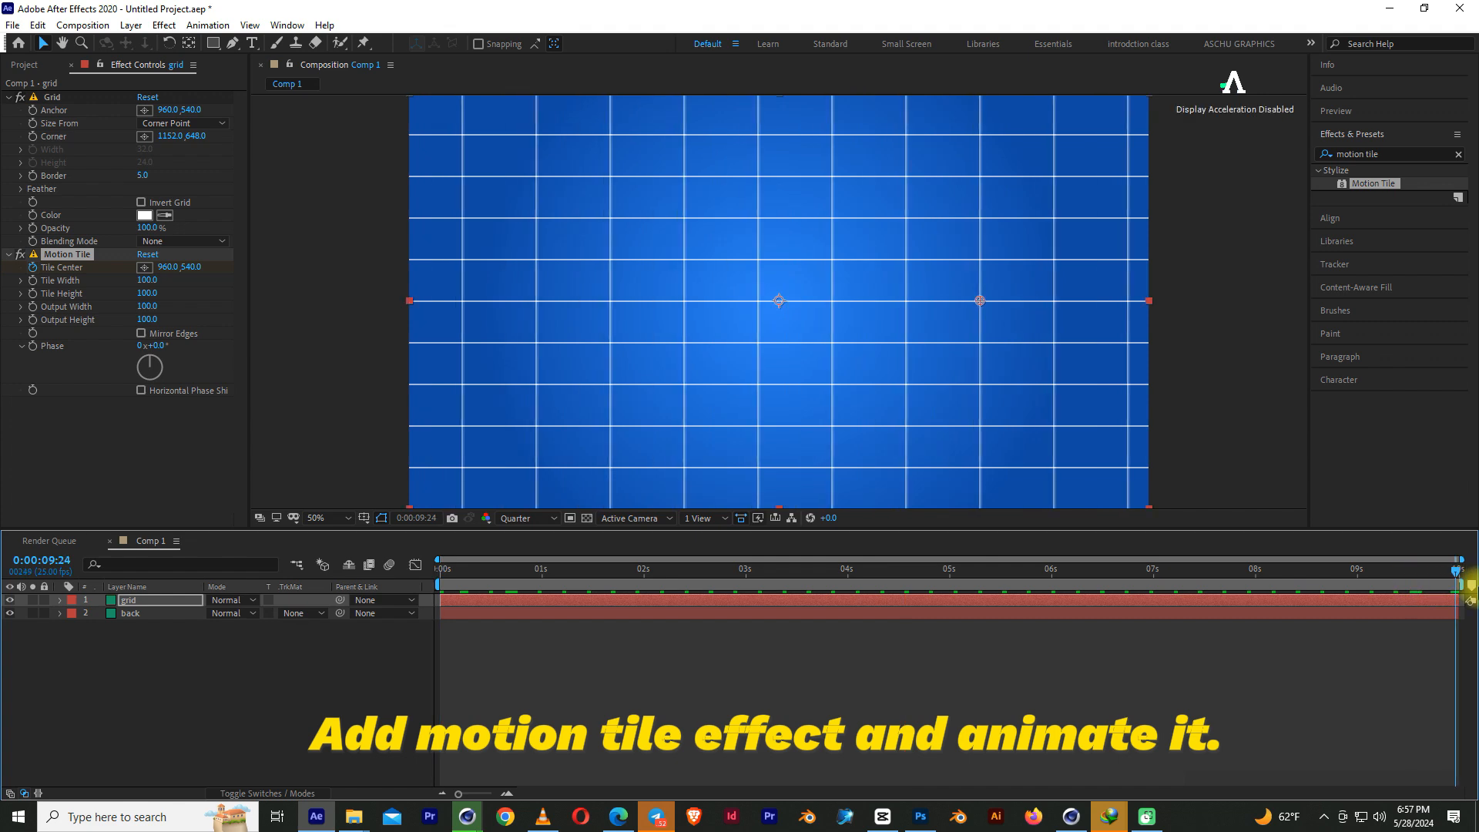
pyautogui.moveTo(165, 267); pyautogui.dragTo(627, 551)
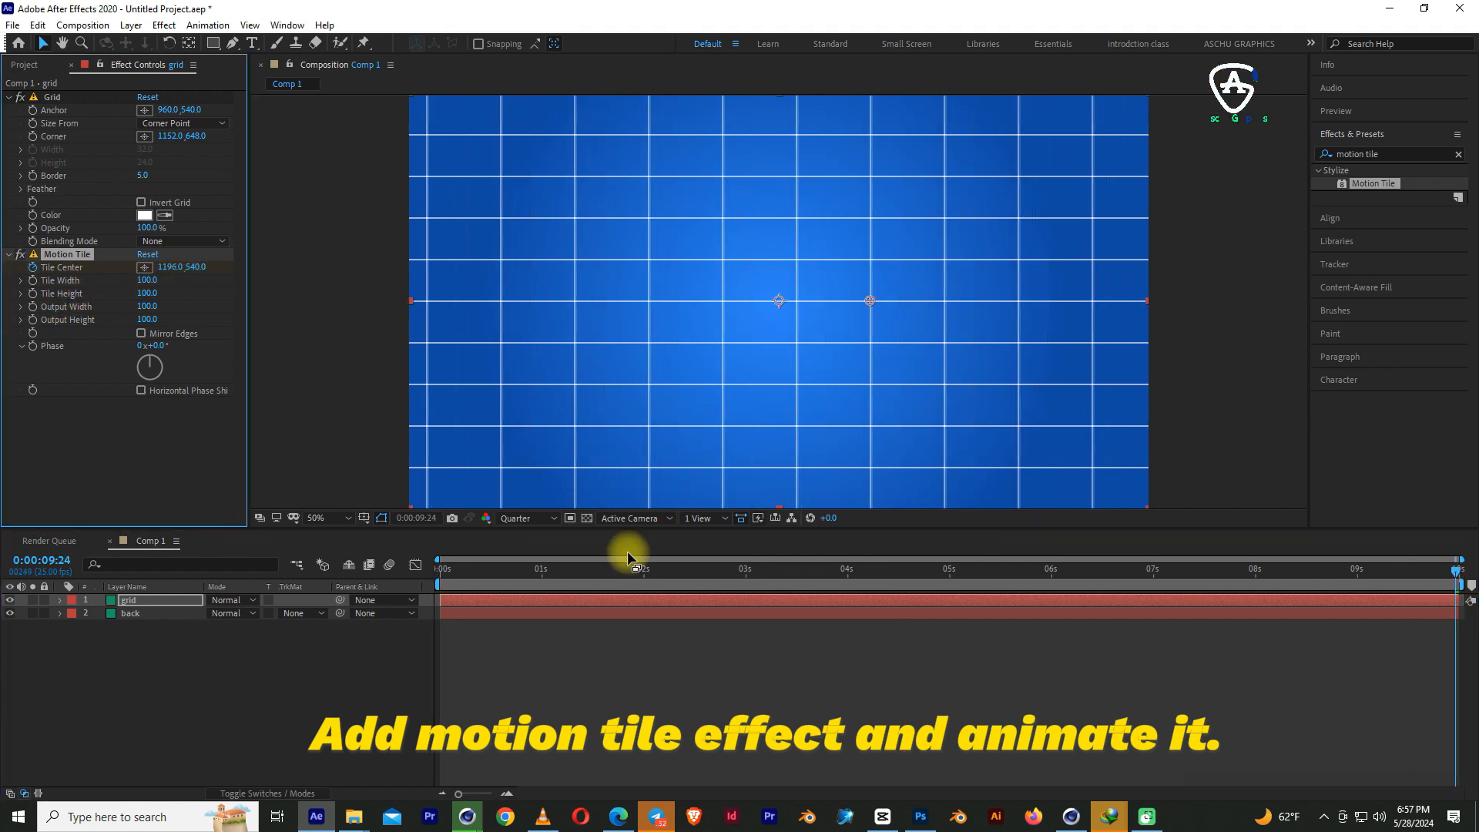
pyautogui.press('space')
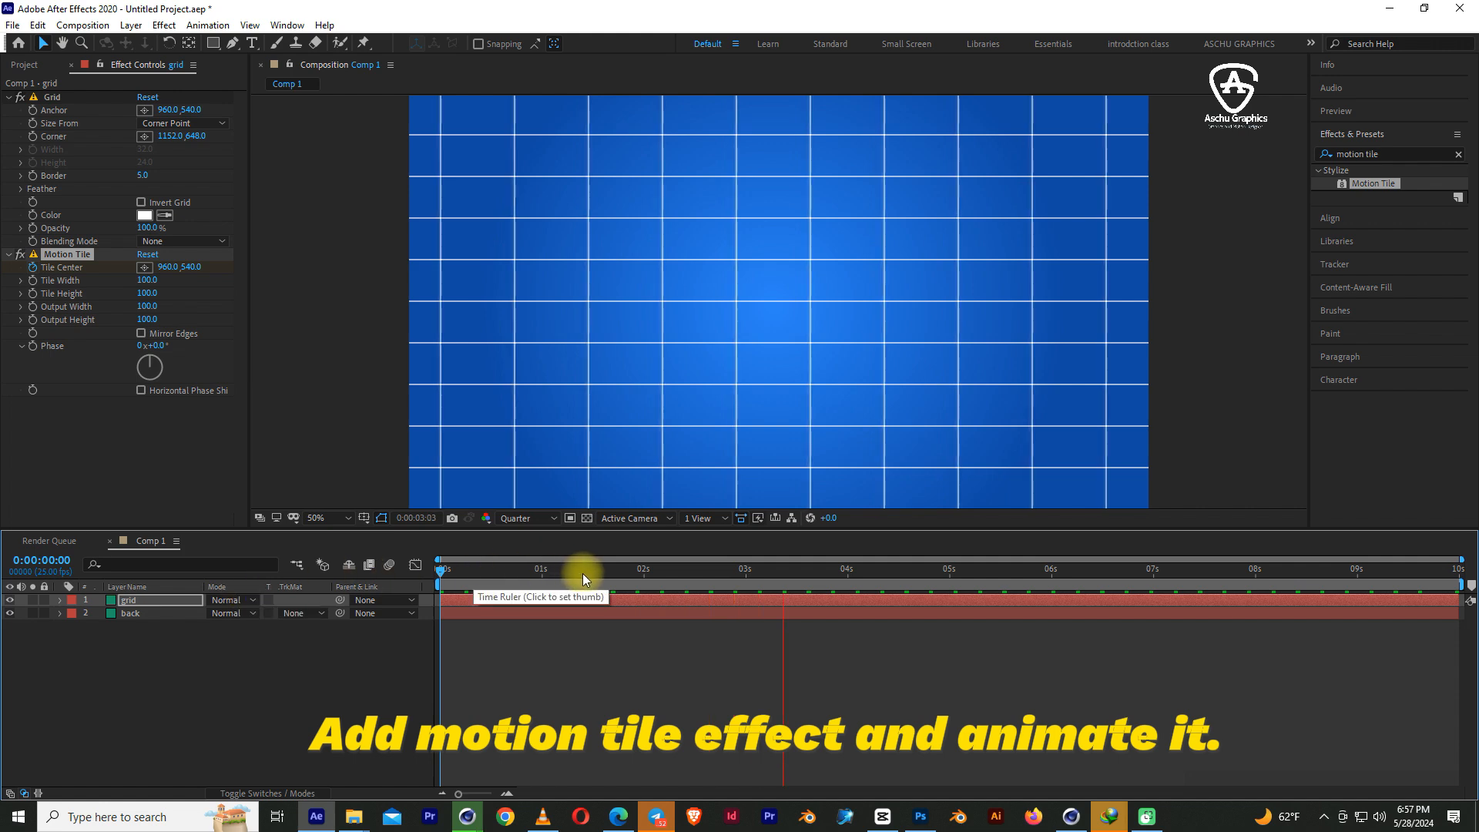
# Switch the composition preview resolution to Full and play the grid animation from about the three-second mark.
pyautogui.moveTo(478, 570); pyautogui.dragTo(749, 578)
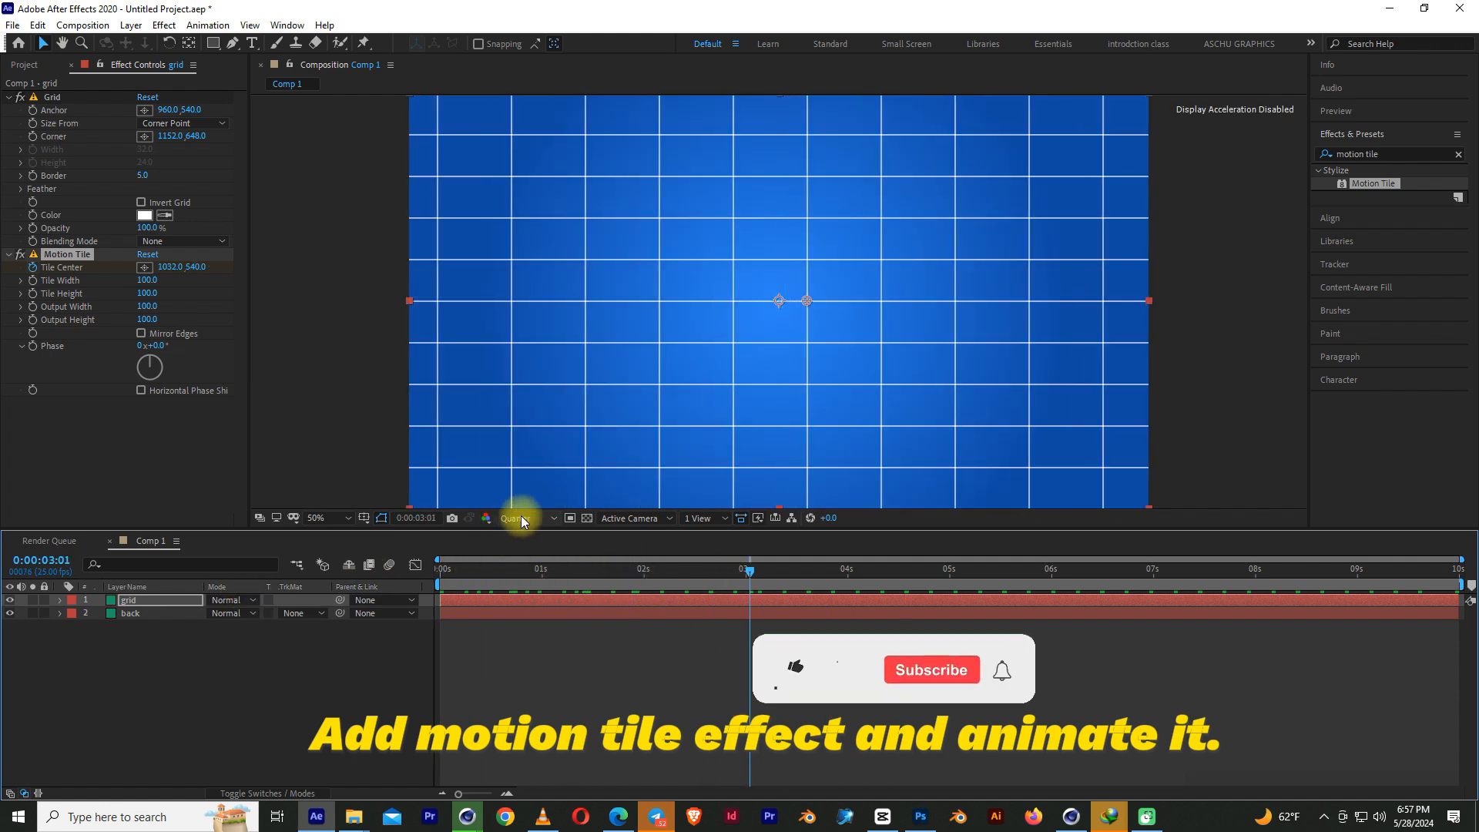
pyautogui.click(521, 521)
pyautogui.click(516, 558)
pyautogui.press('space')
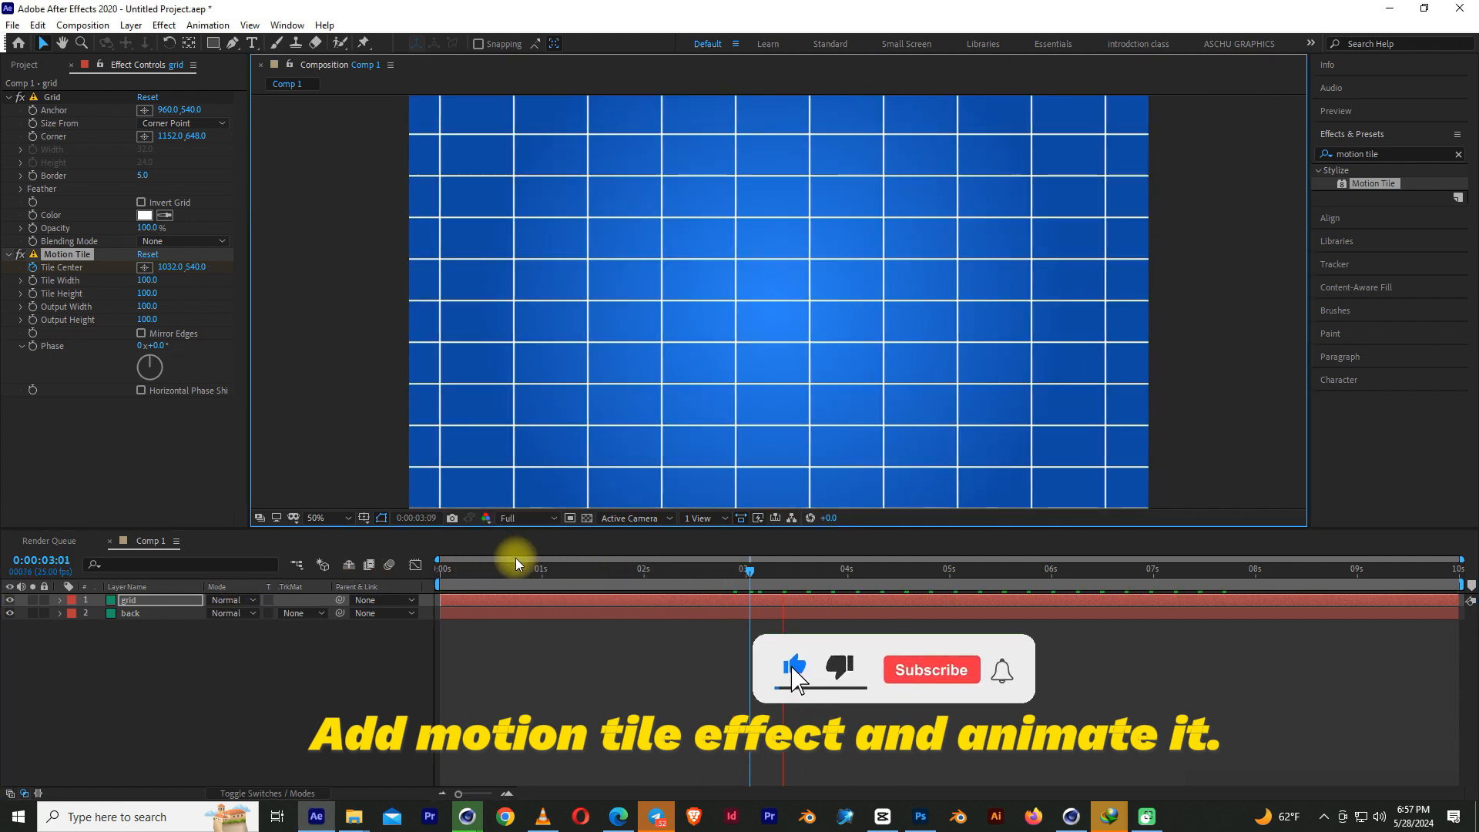
pyautogui.press('space')
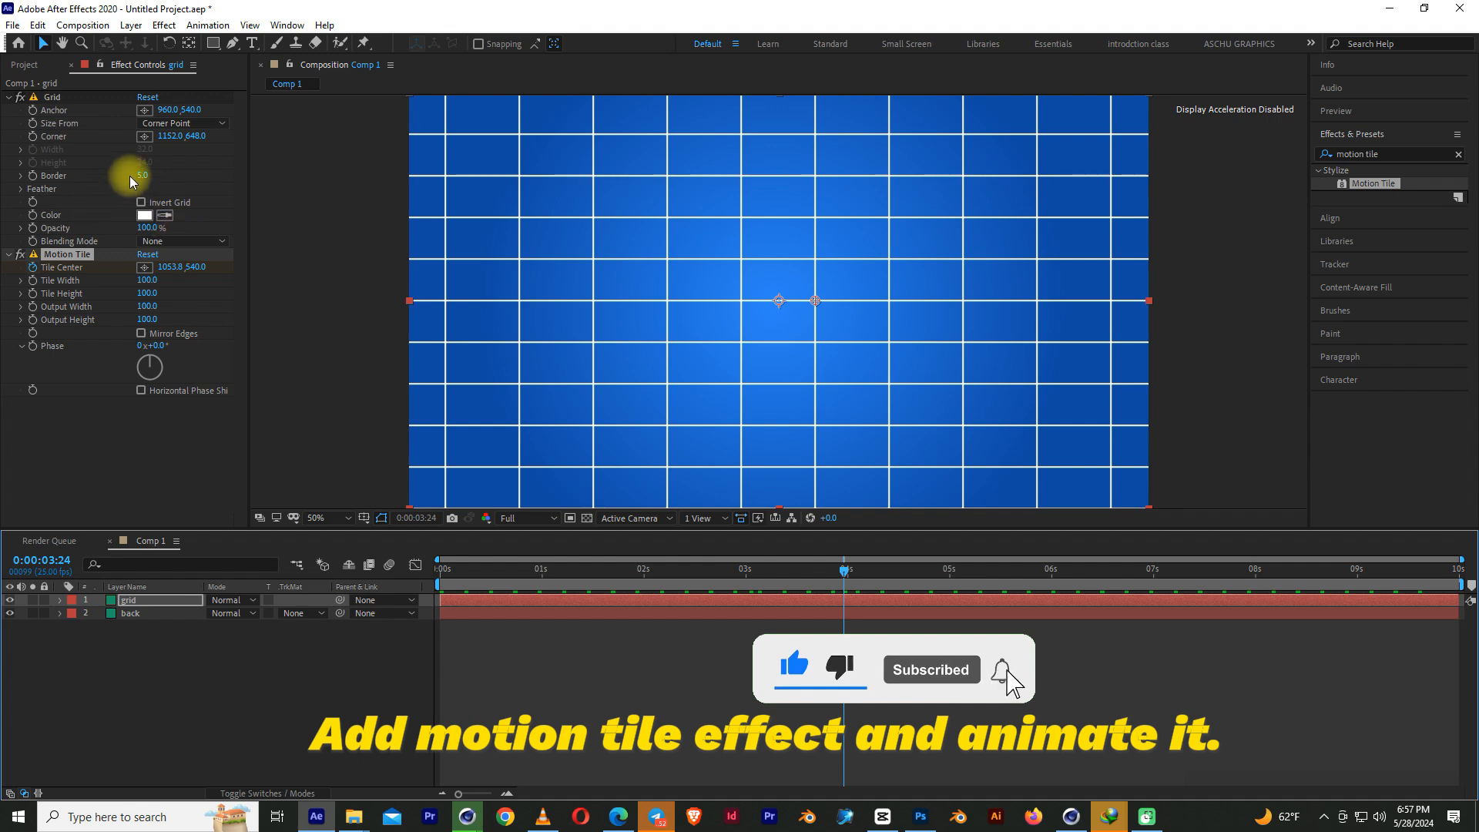
# Set the Grid effect's border to 3, lower its opacity, and scrub through the timeline to check the look.
pyautogui.click(142, 175)
pyautogui.write('3')
pyautogui.press('Return')
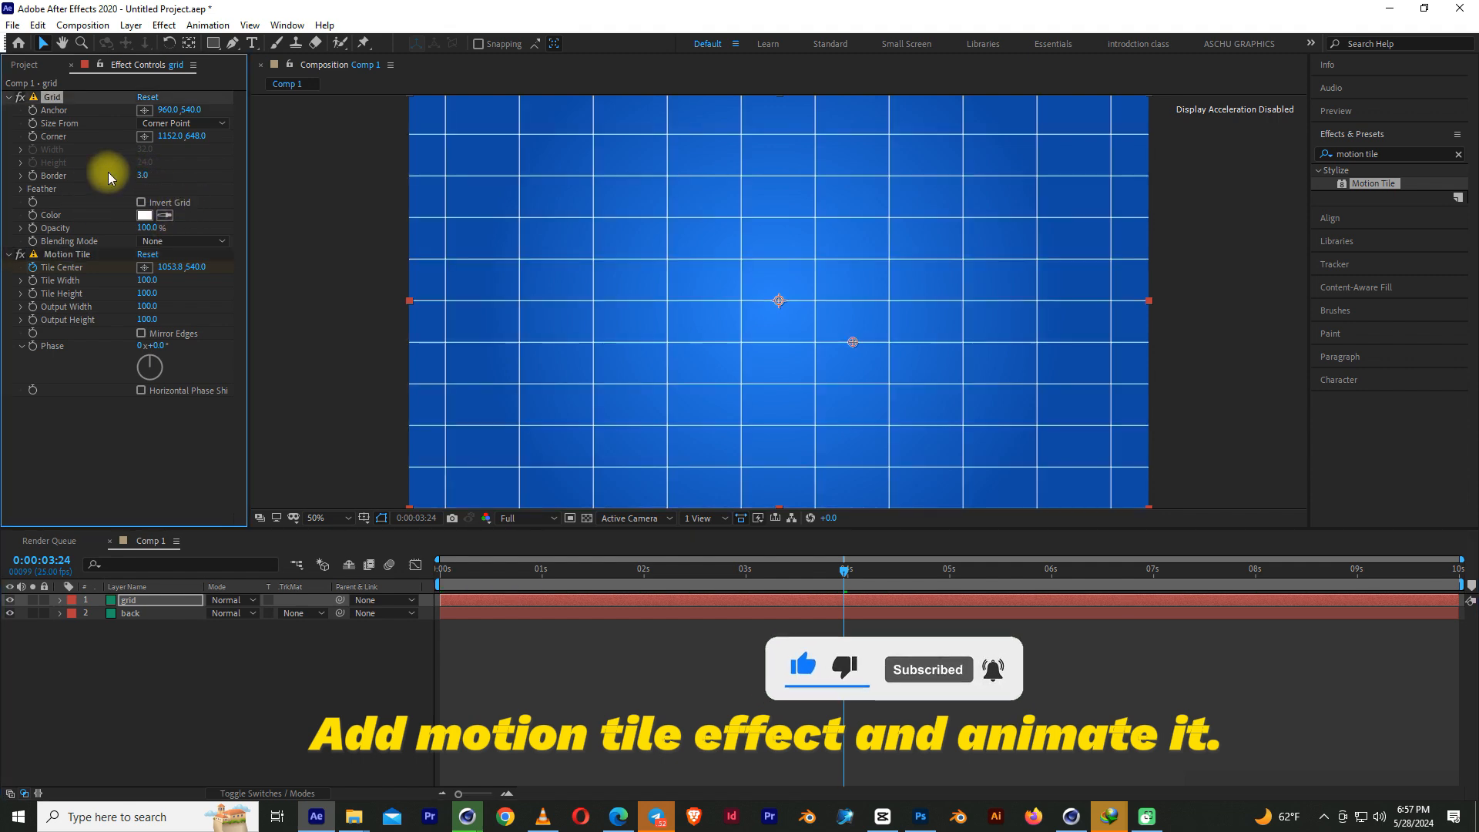
pyautogui.moveTo(146, 228); pyautogui.dragTo(111, 234)
pyautogui.moveTo(509, 574); pyautogui.dragTo(940, 617)
# Import Photoshop_logo_PNG3.png into the project and add it to Comp 1 above the grid layer.
pyautogui.click(26, 64)
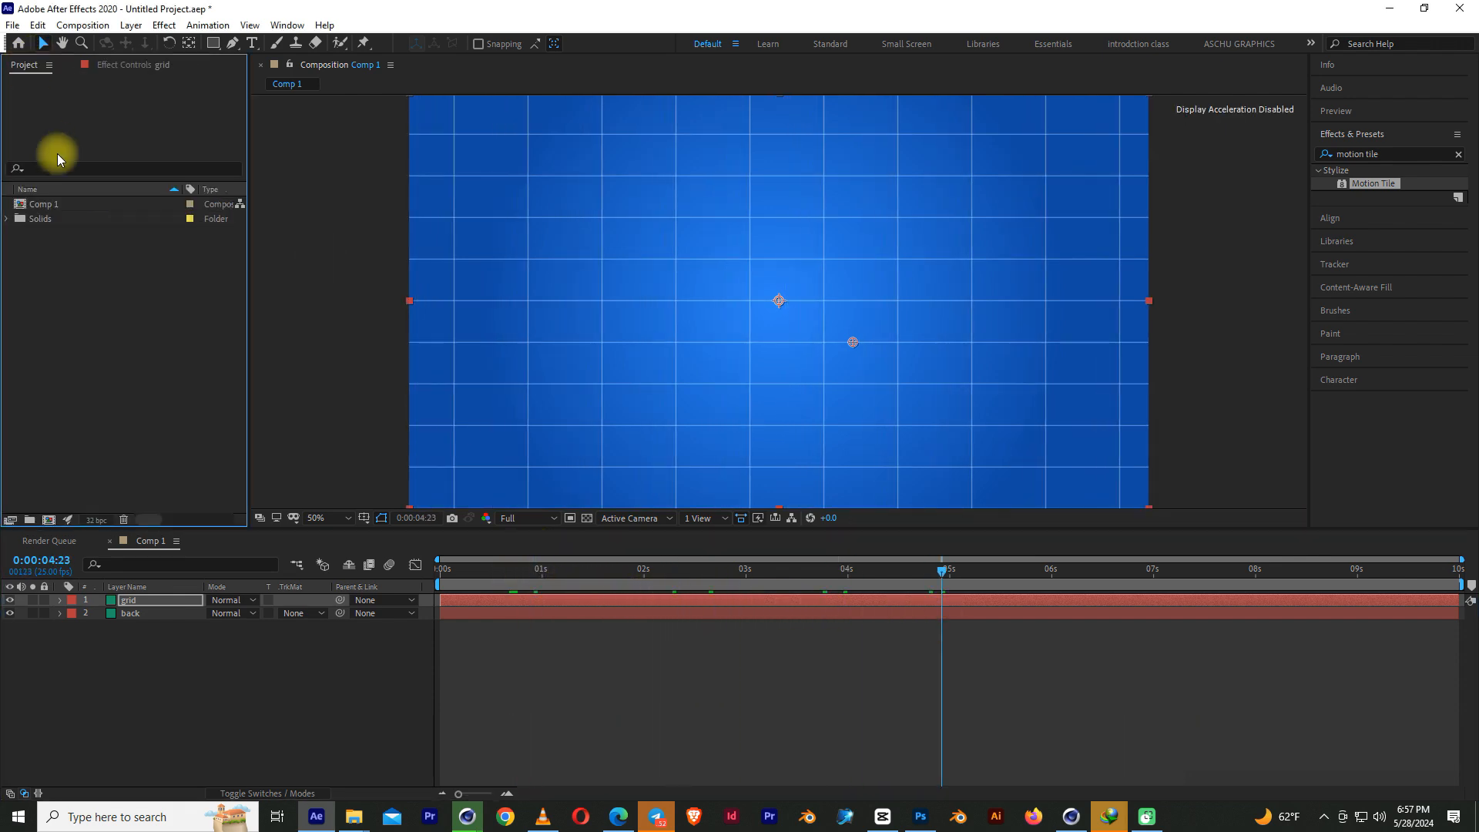
pyautogui.doubleClick(60, 266)
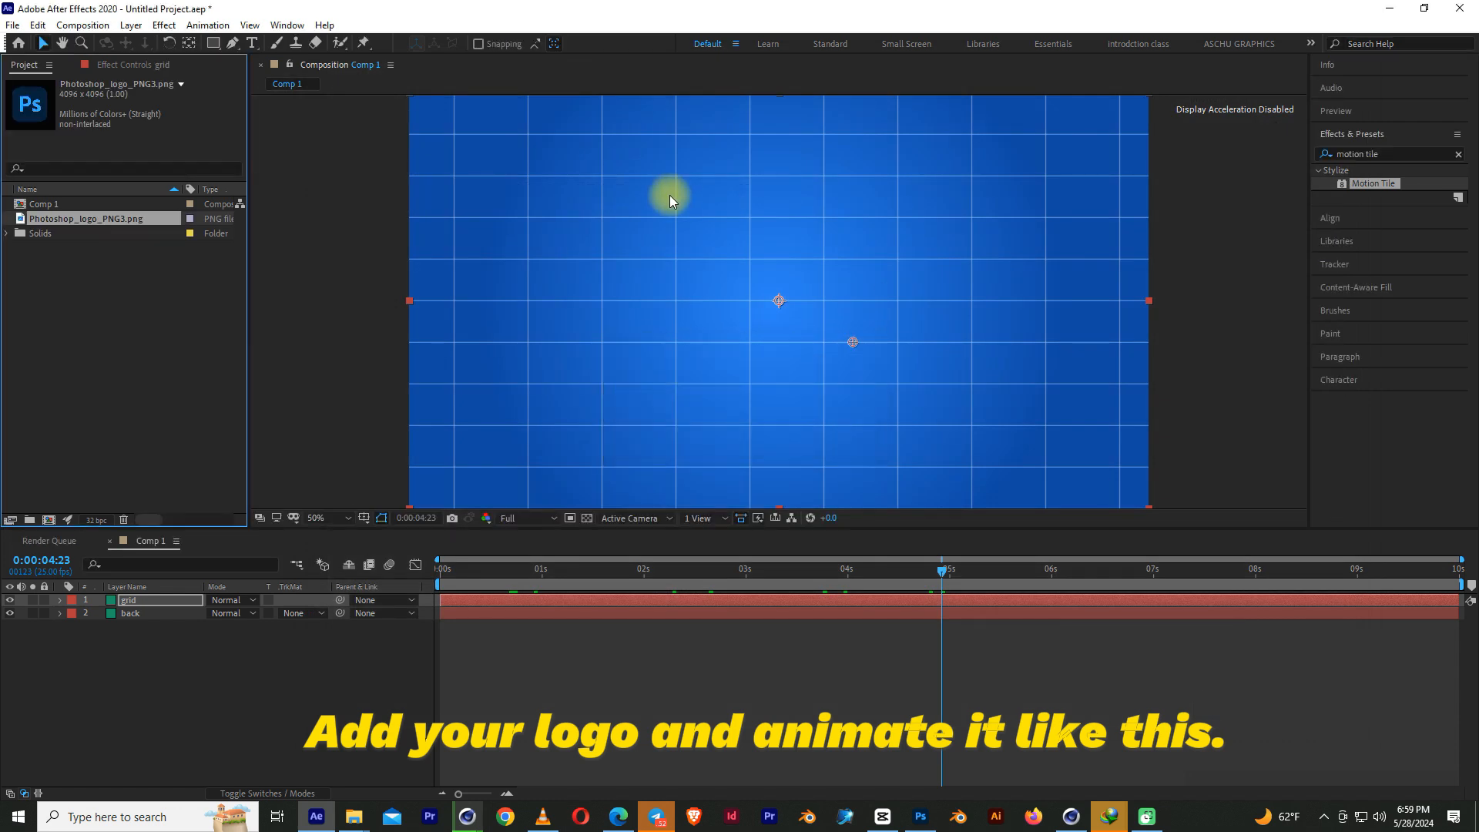
pyautogui.moveTo(101, 482); pyautogui.dragTo(128, 580)
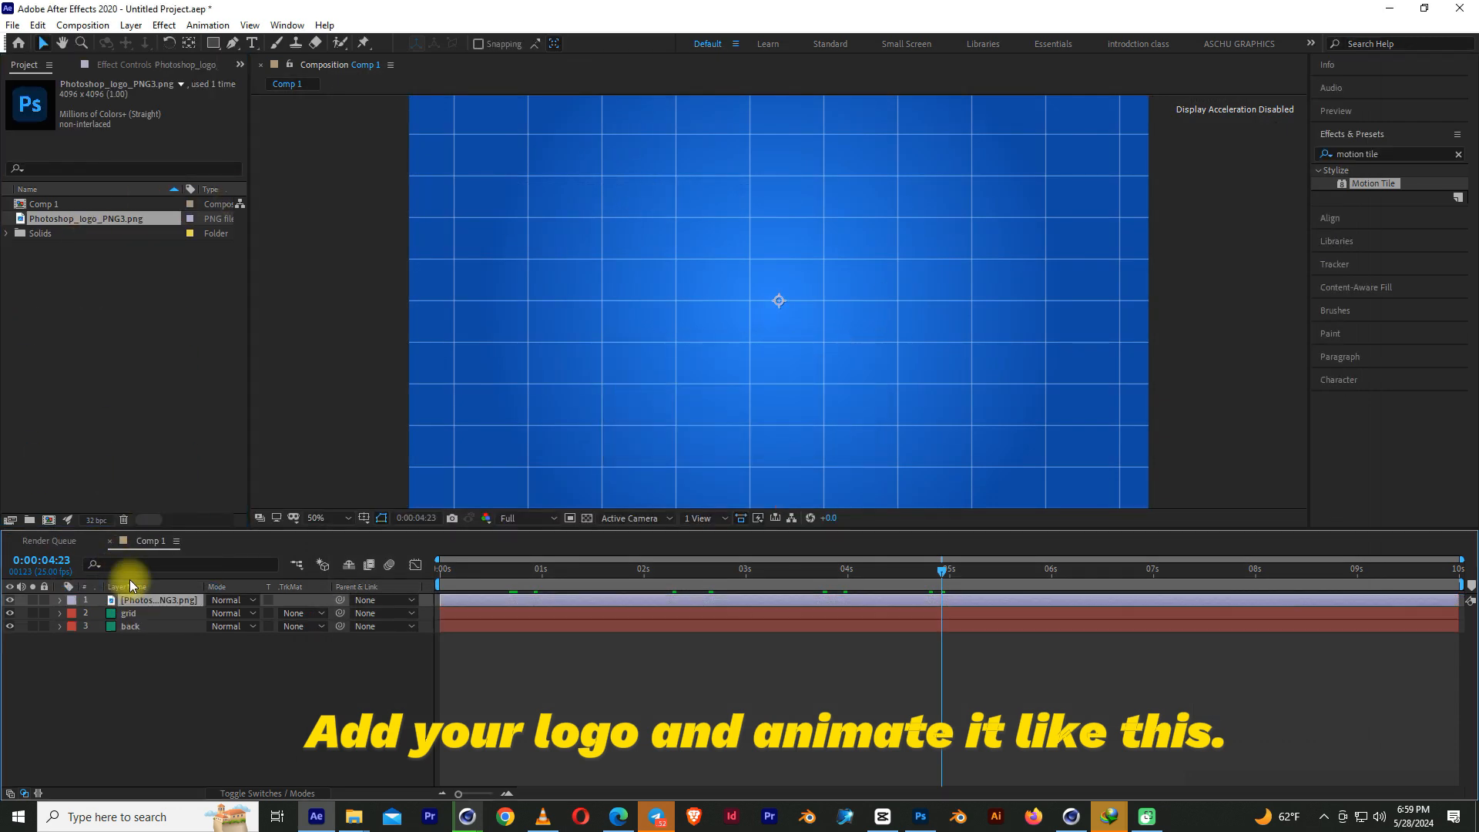
# Scale the logo layer down to 21% and zoom the composition view out to 25%.
pyautogui.press('s')
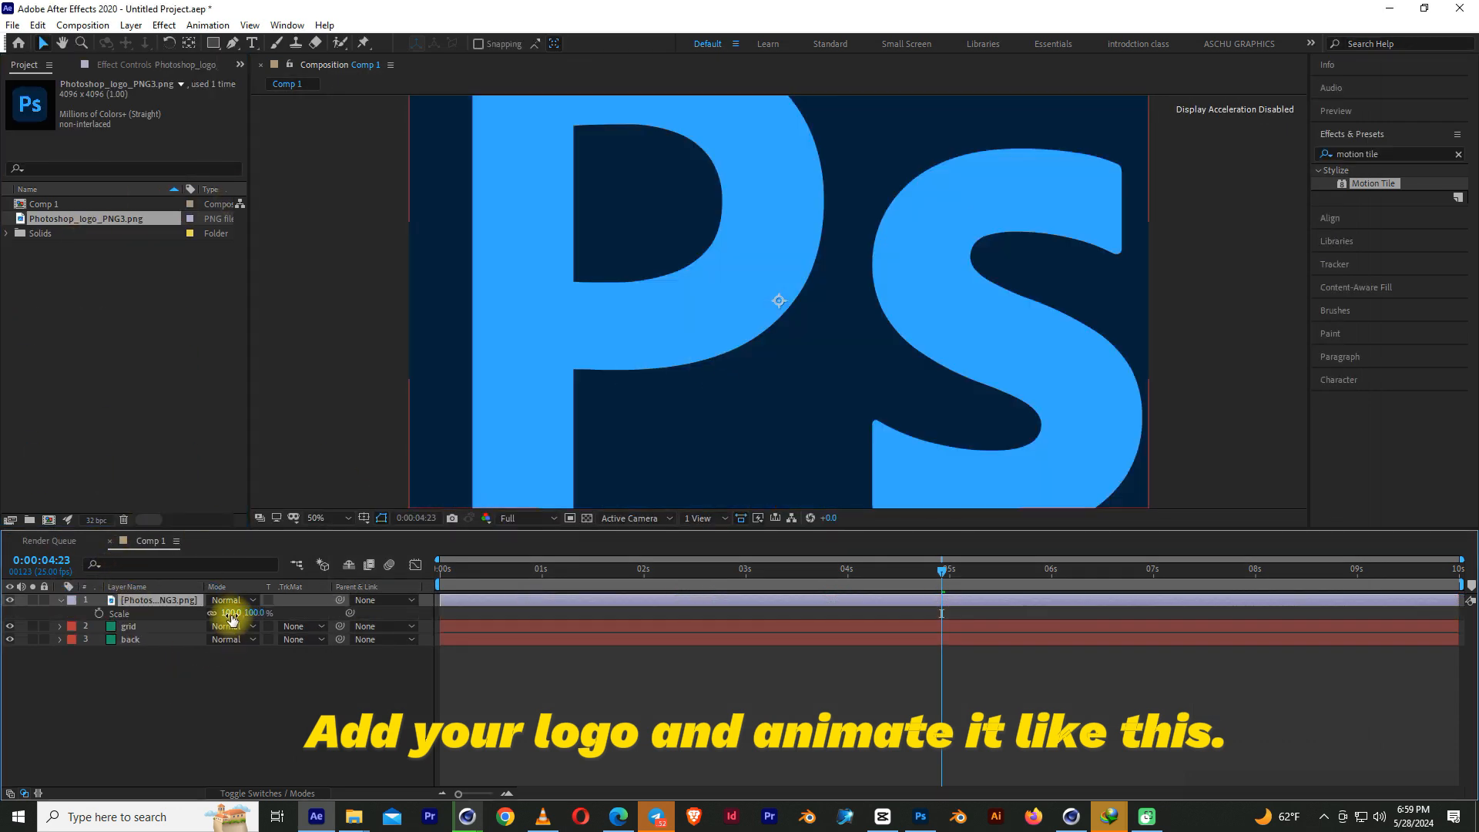
pyautogui.moveTo(230, 613); pyautogui.dragTo(202, 646)
pyautogui.press(',')
pyautogui.press(',')
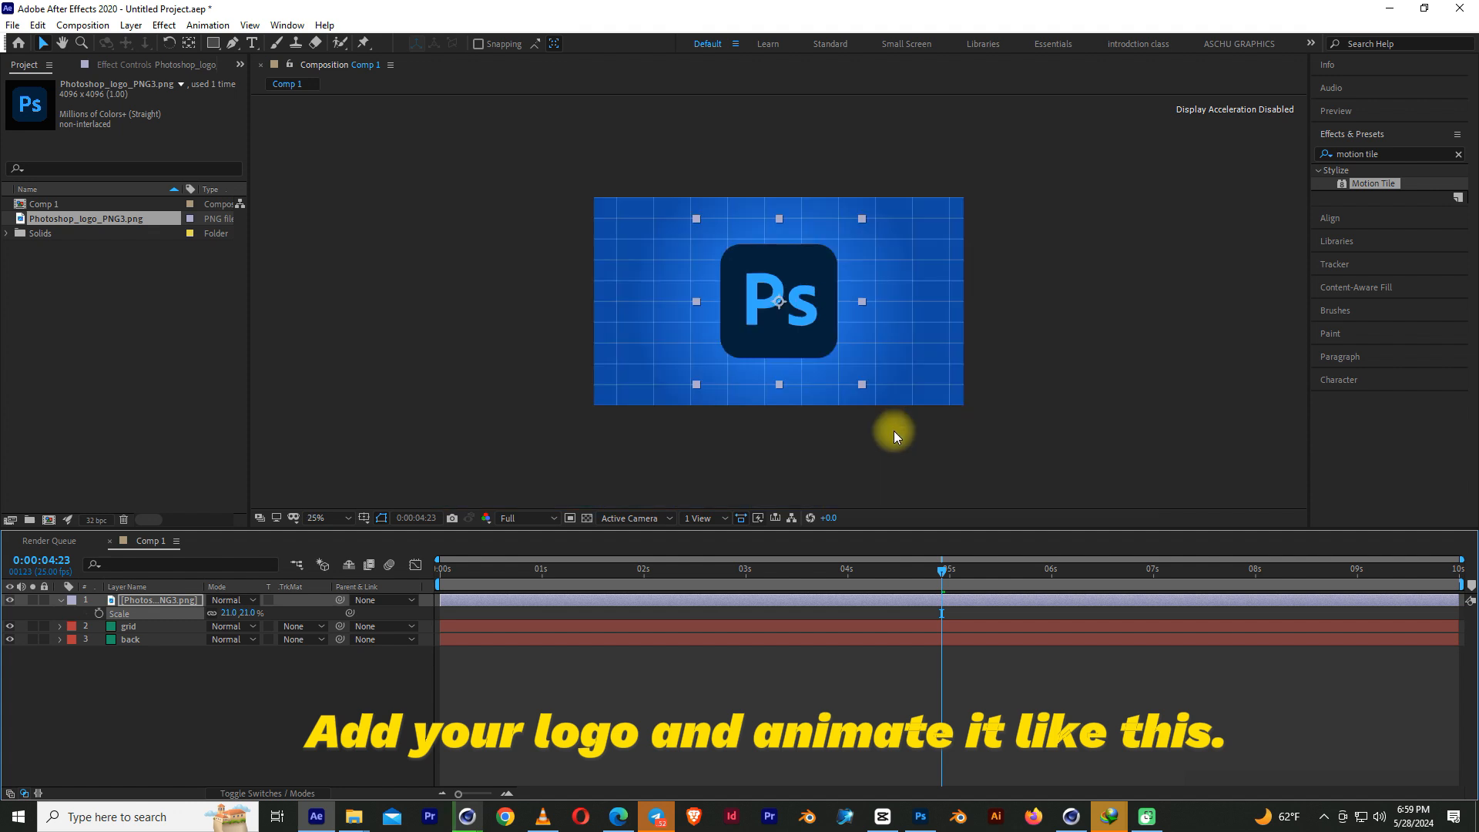
# Raise the logo in the frame and animate its scale from 34% at 0 seconds to 21% at 1 second.
pyautogui.press('Home')
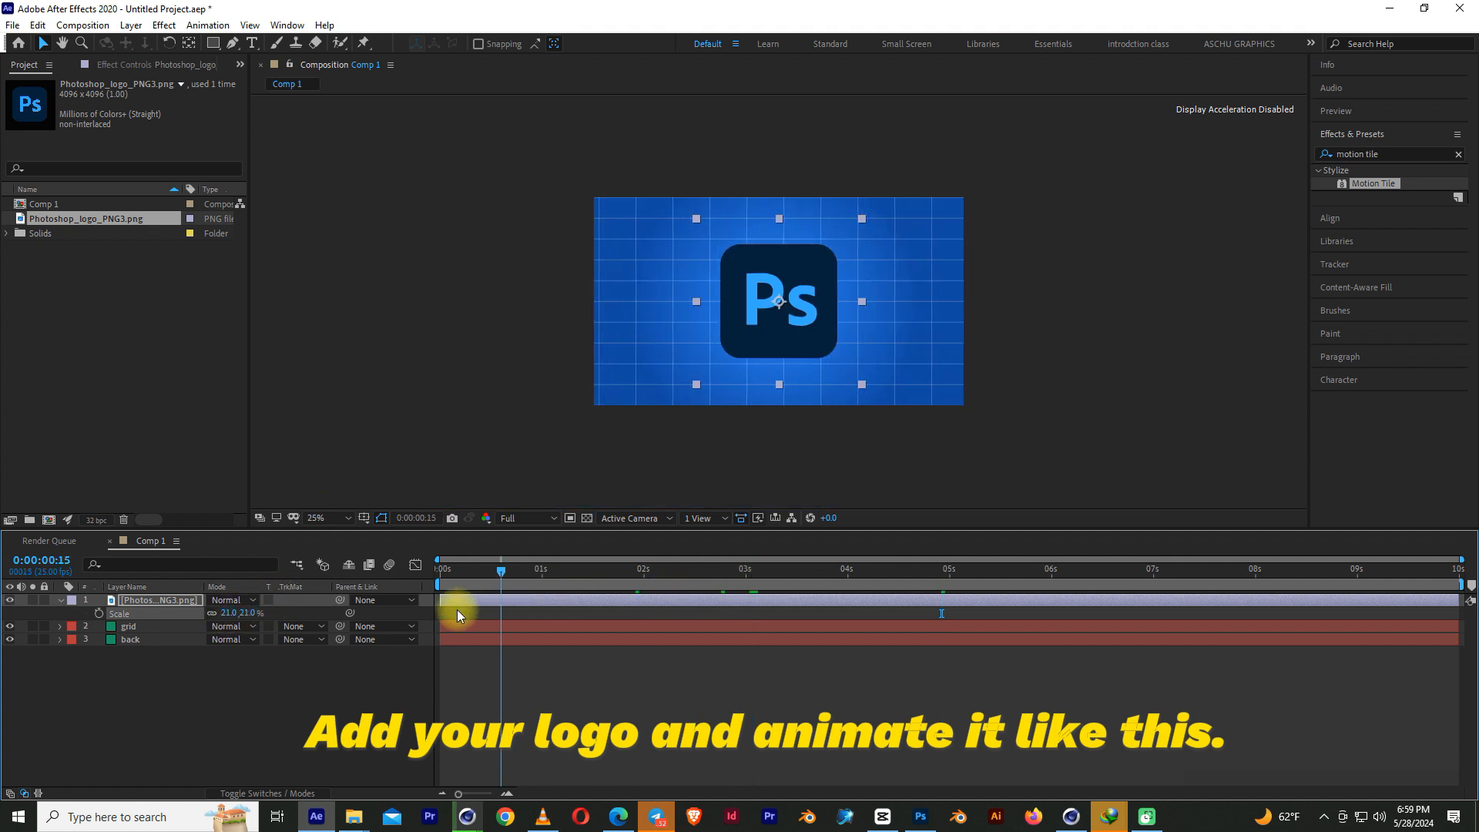
pyautogui.moveTo(804, 327); pyautogui.dragTo(804, 299)
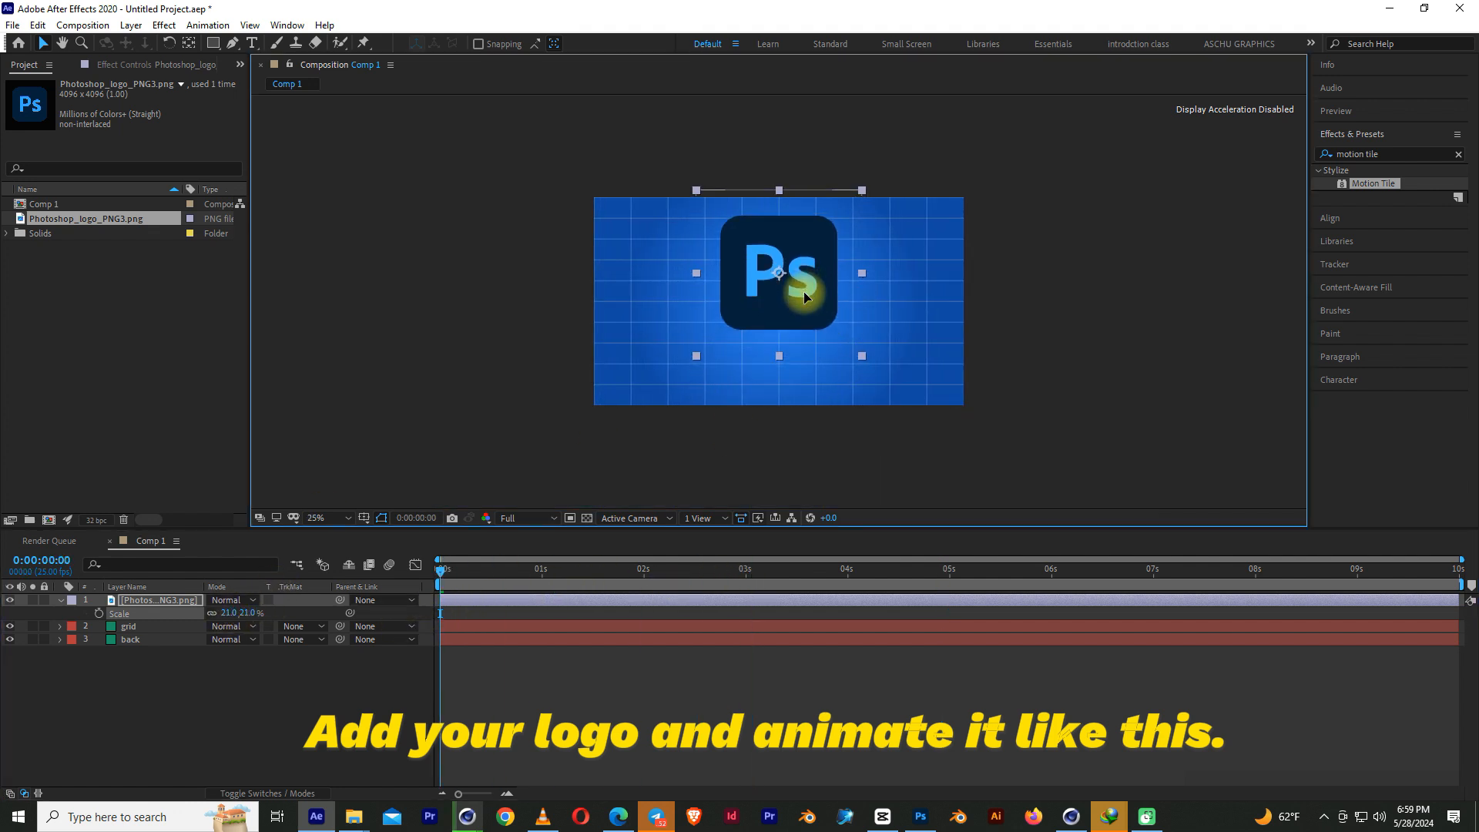
pyautogui.click(98, 613)
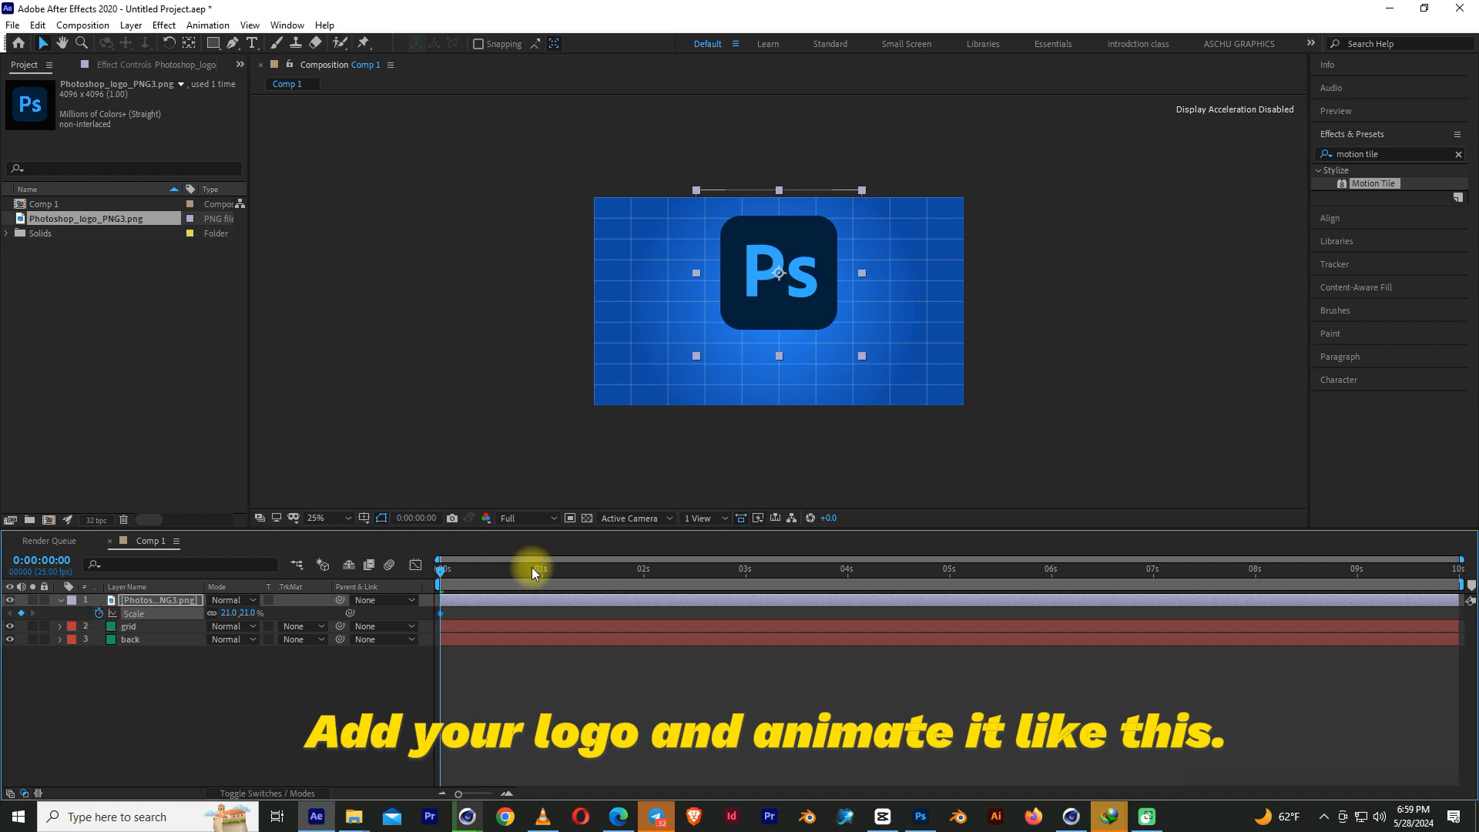
pyautogui.click(540, 573)
pyautogui.moveTo(440, 613); pyautogui.dragTo(543, 638)
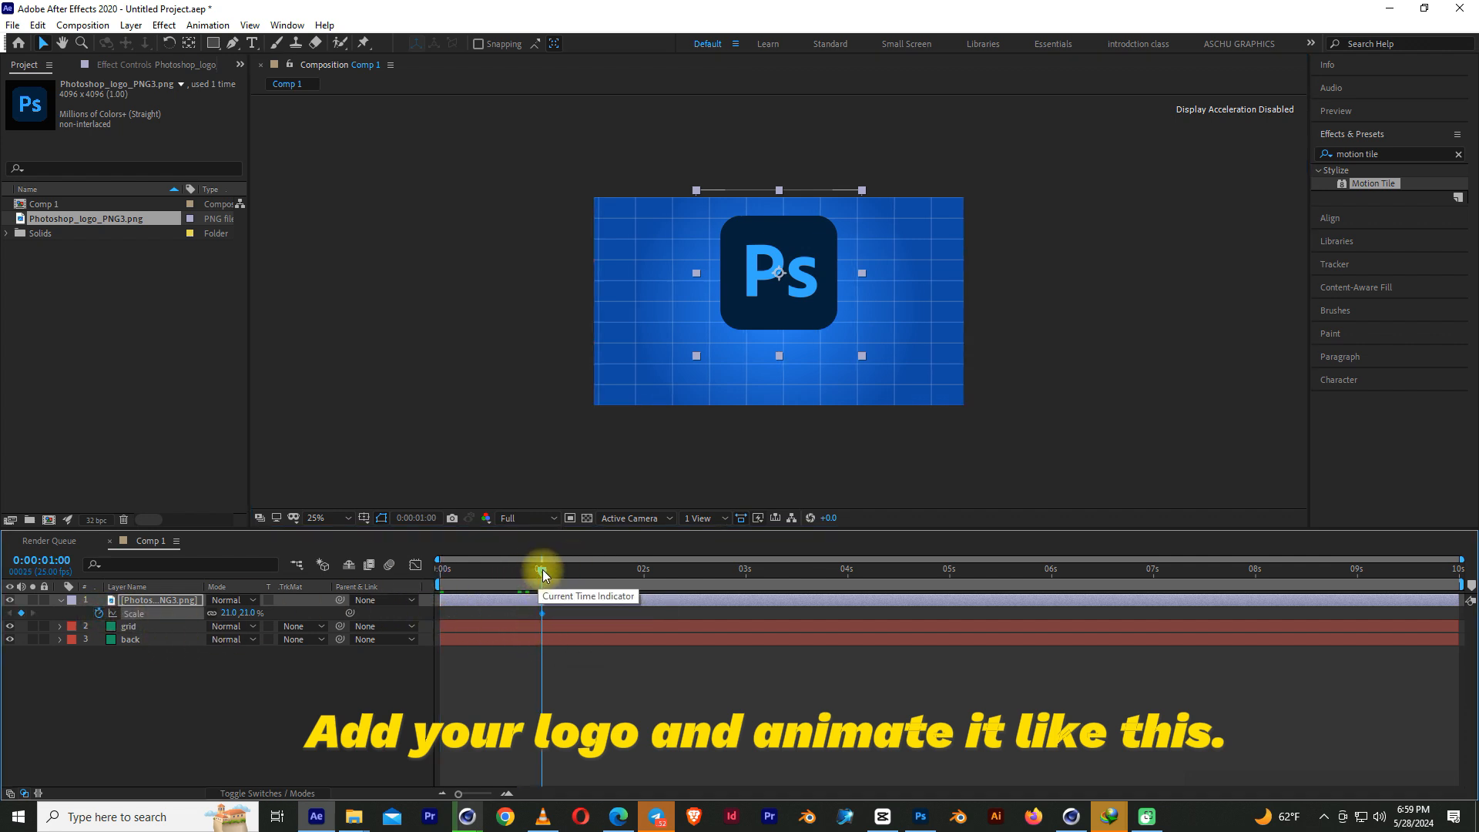
pyautogui.moveTo(542, 570); pyautogui.dragTo(409, 616)
pyautogui.moveTo(229, 614); pyautogui.dragTo(242, 614)
pyautogui.moveTo(821, 326); pyautogui.dragTo(811, 282)
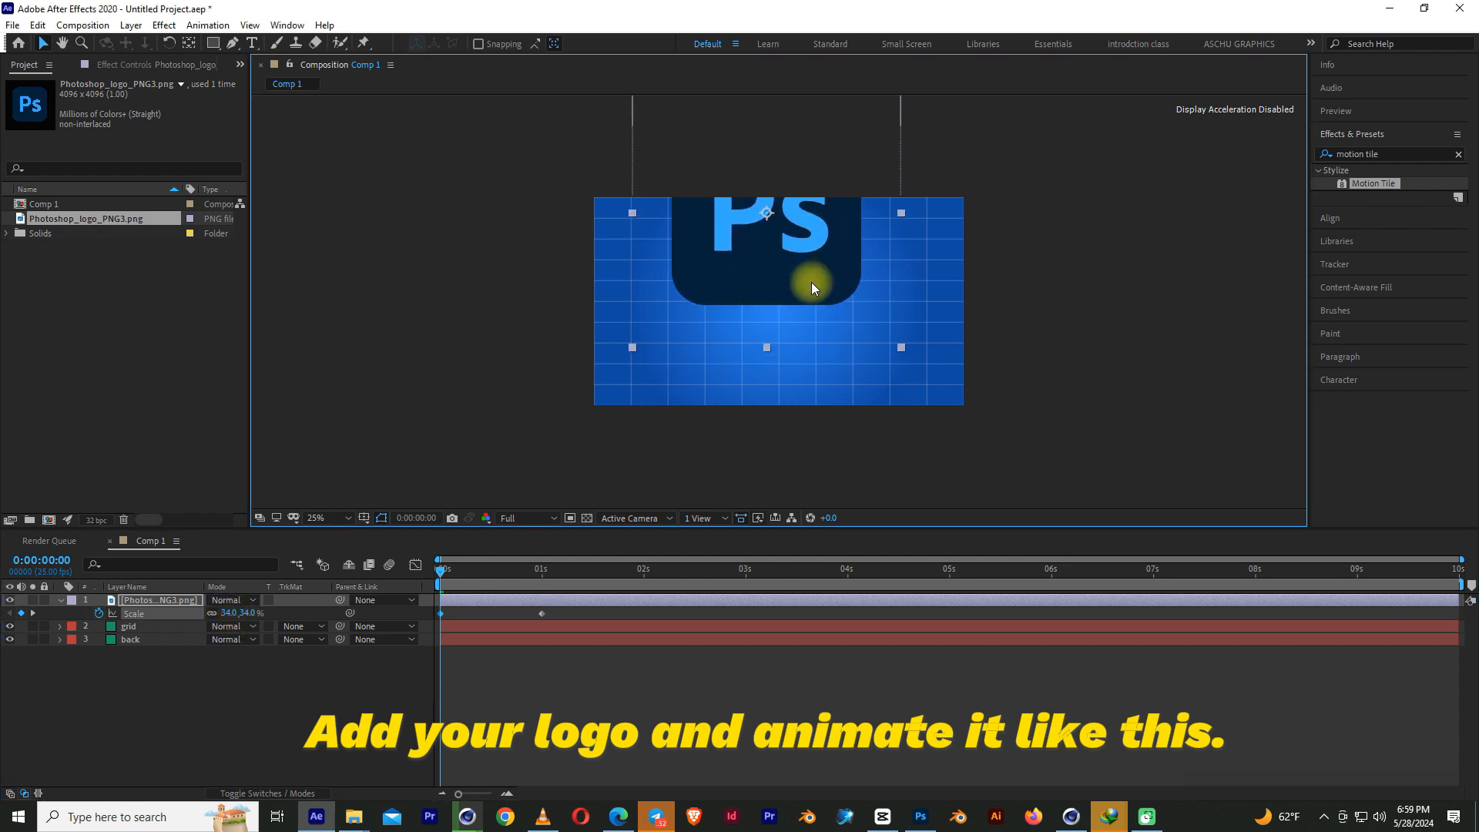
pyautogui.hotkey('ctrl', 'z')
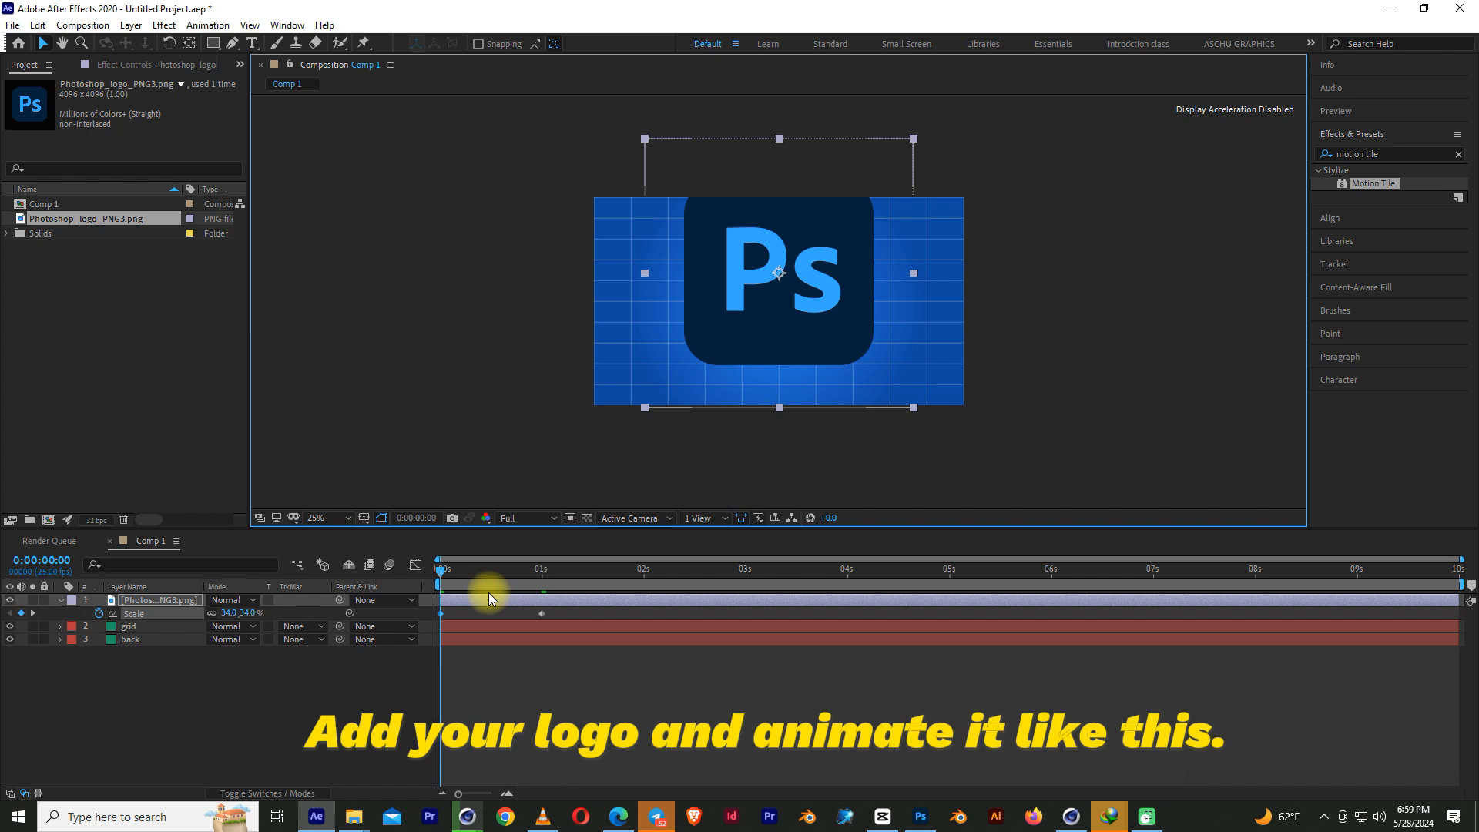
# Animate the logo's position from above the frame at 960, -712 at 0 seconds to 960, 392 at 1 second.
pyautogui.hotkey('shift', 'p')
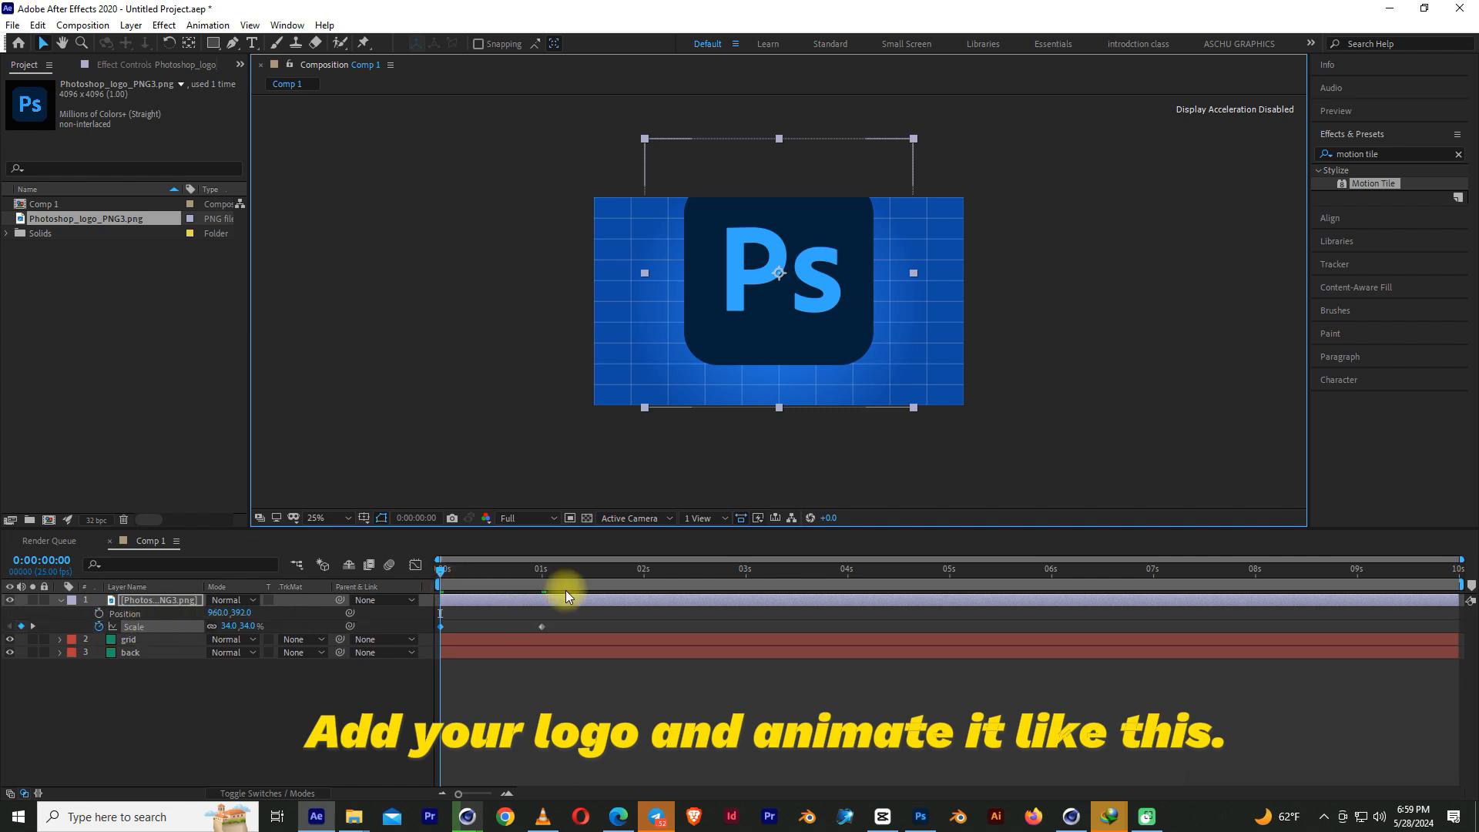
pyautogui.press('k')
pyautogui.click(98, 614)
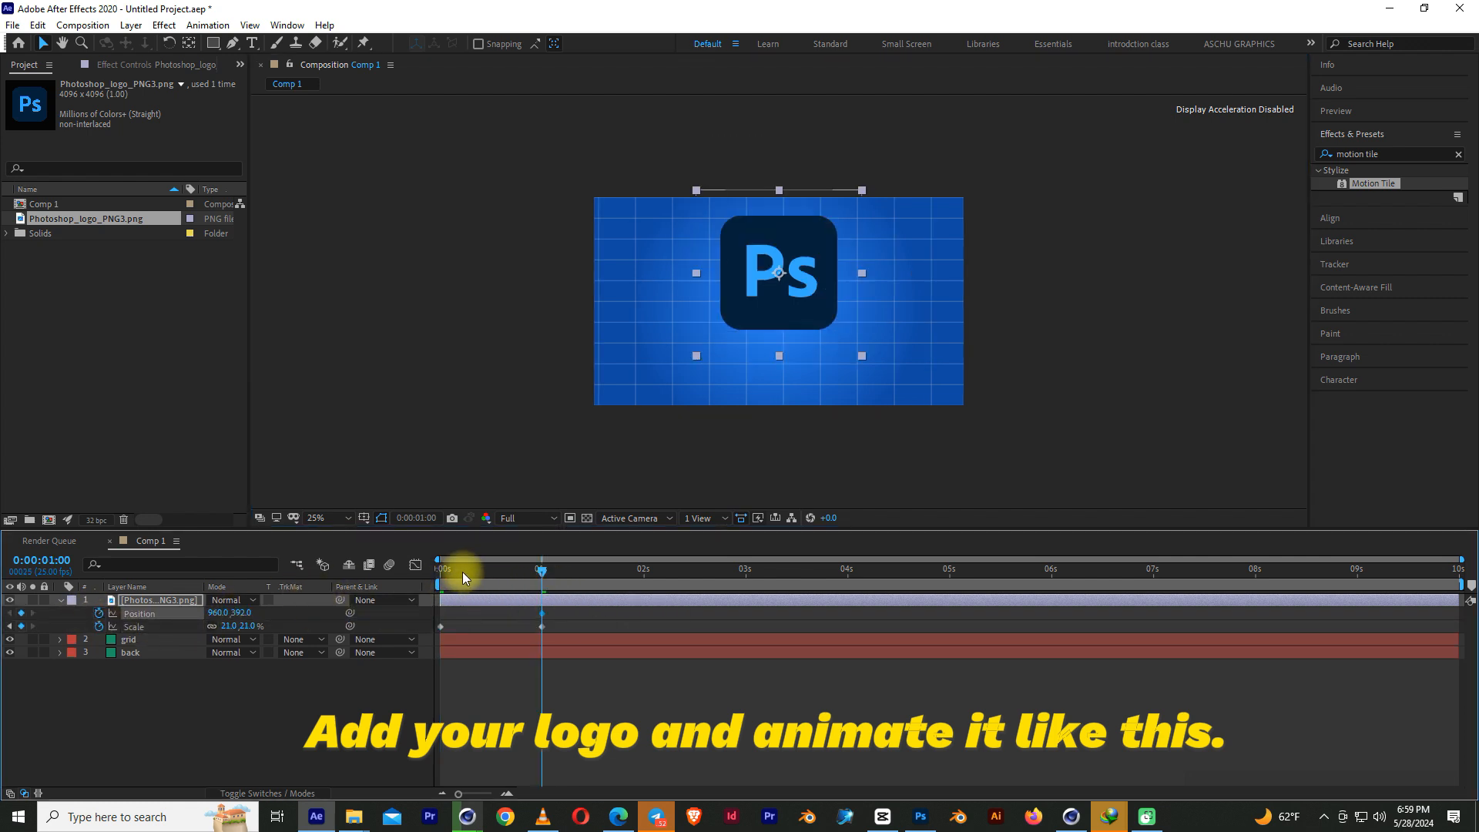
pyautogui.click(443, 571)
pyautogui.moveTo(788, 316); pyautogui.dragTo(783, 121)
# Apply Easy Ease to all of the logo's position and scale keyframes and scrub through the drop-in animation.
pyautogui.moveTo(572, 612); pyautogui.dragTo(303, 707)
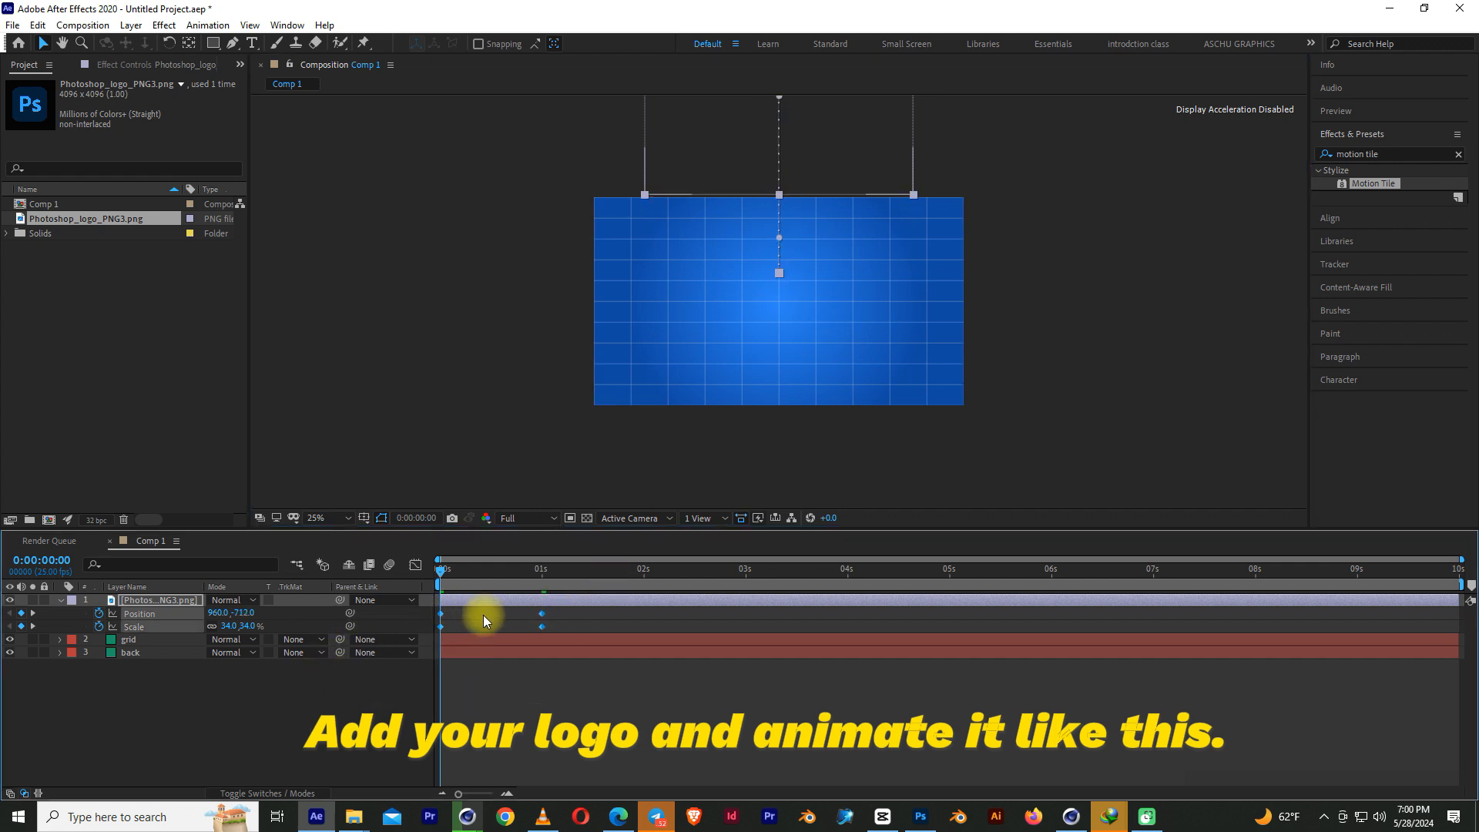
pyautogui.moveTo(453, 572); pyautogui.dragTo(490, 573)
pyautogui.moveTo(558, 606)
pyautogui.mouseDown()
pyautogui.moveTo(466, 661)
pyautogui.moveTo(508, 666)
pyautogui.mouseUp()
pyautogui.rightClick(541, 612)
pyautogui.moveTo(603, 605)
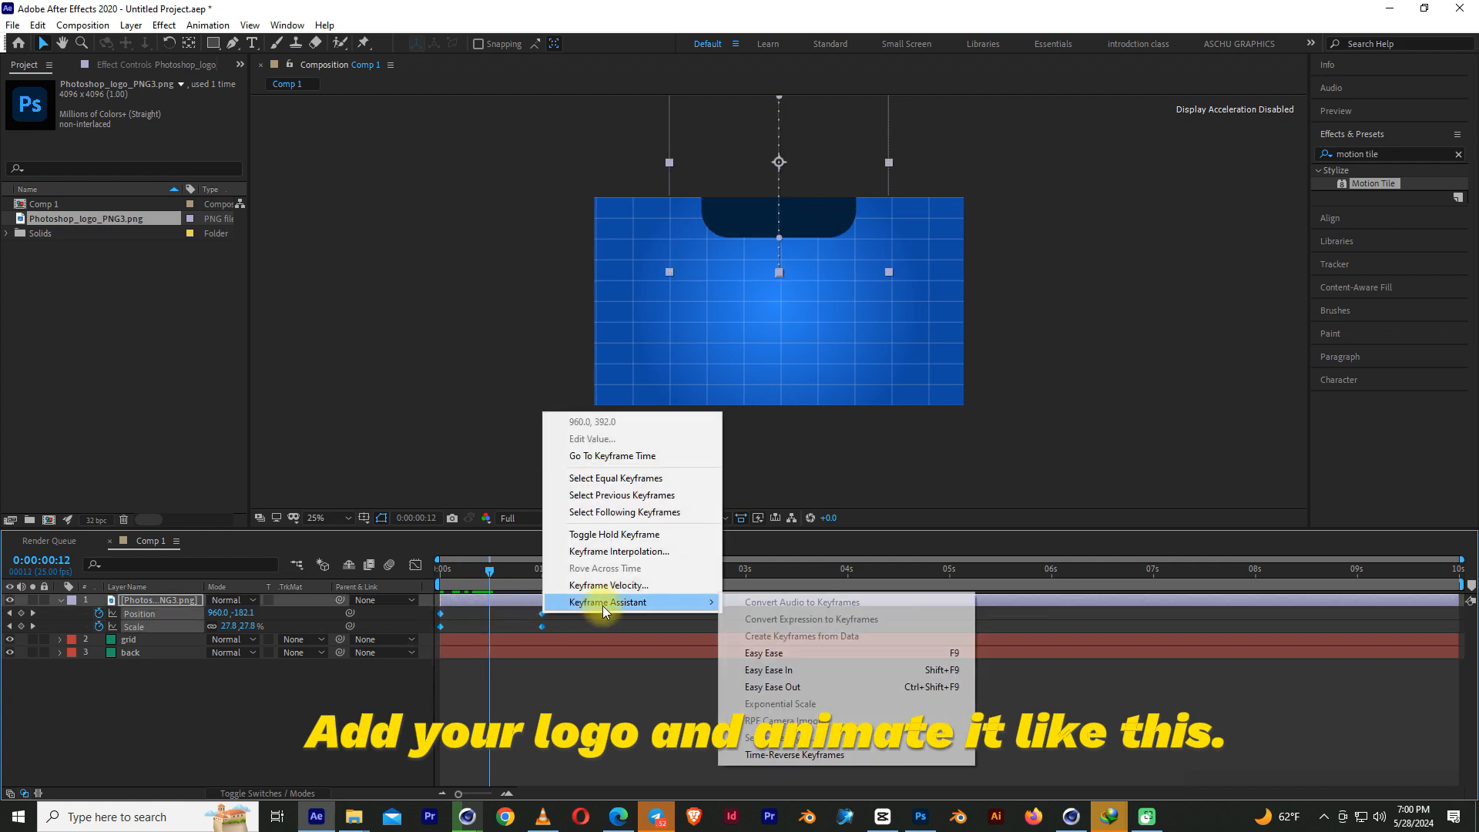
pyautogui.click(801, 664)
pyautogui.moveTo(524, 568); pyautogui.dragTo(621, 630)
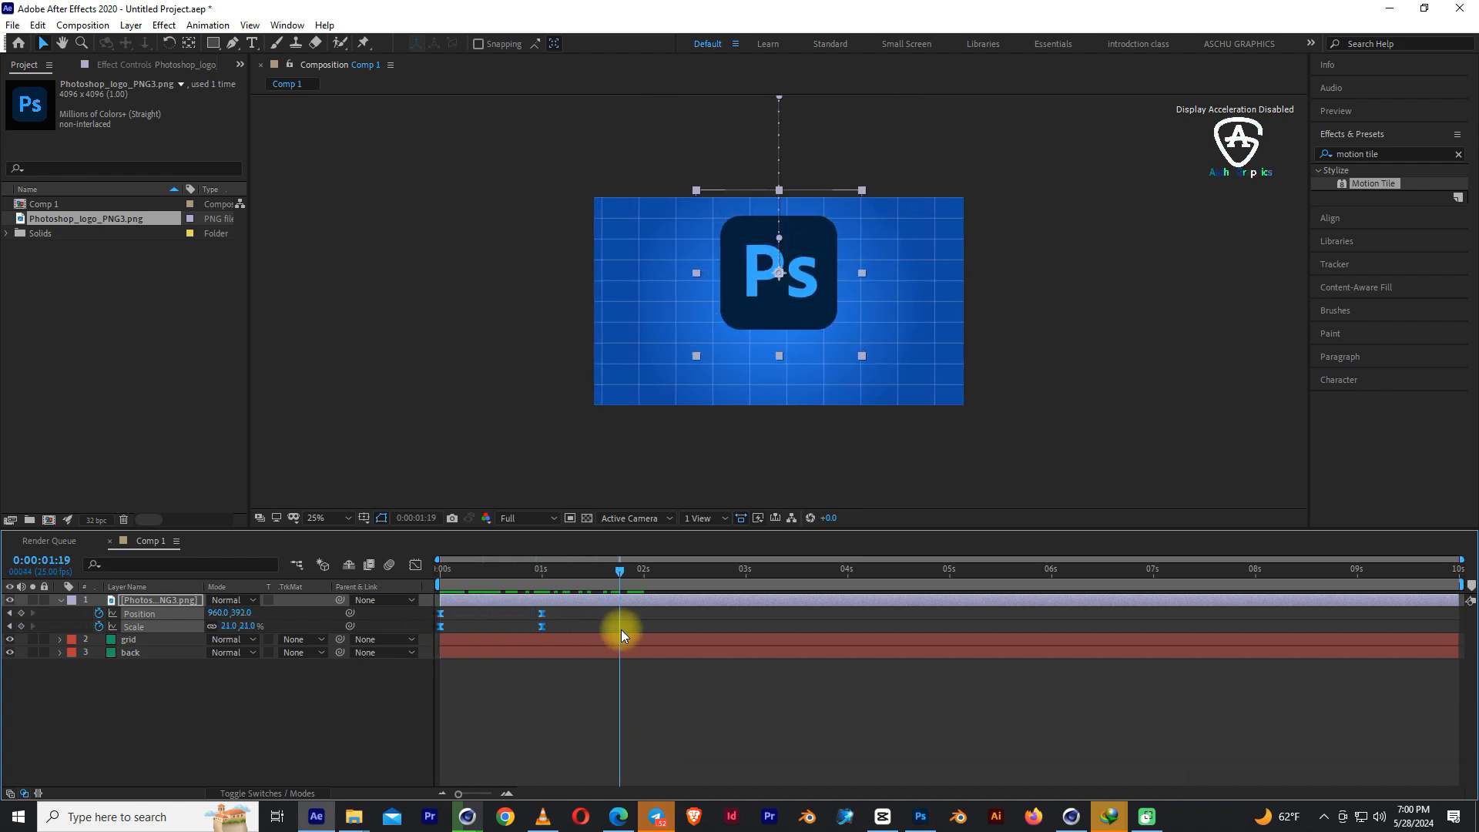
# Add the text "Adobe Photoshop" to the composition and place it centred beneath the logo.
pyautogui.click(251, 43)
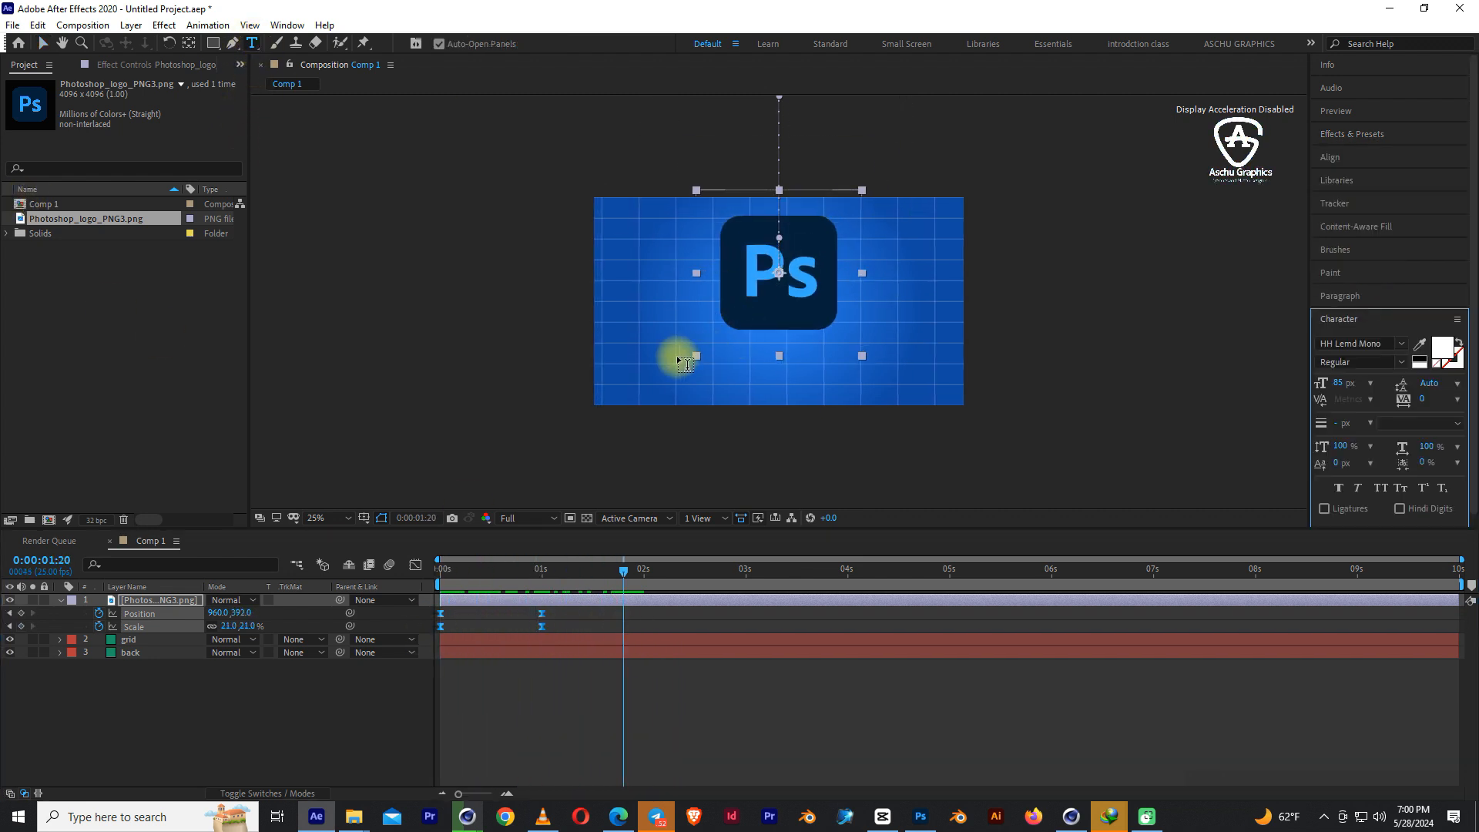
pyautogui.click(660, 349)
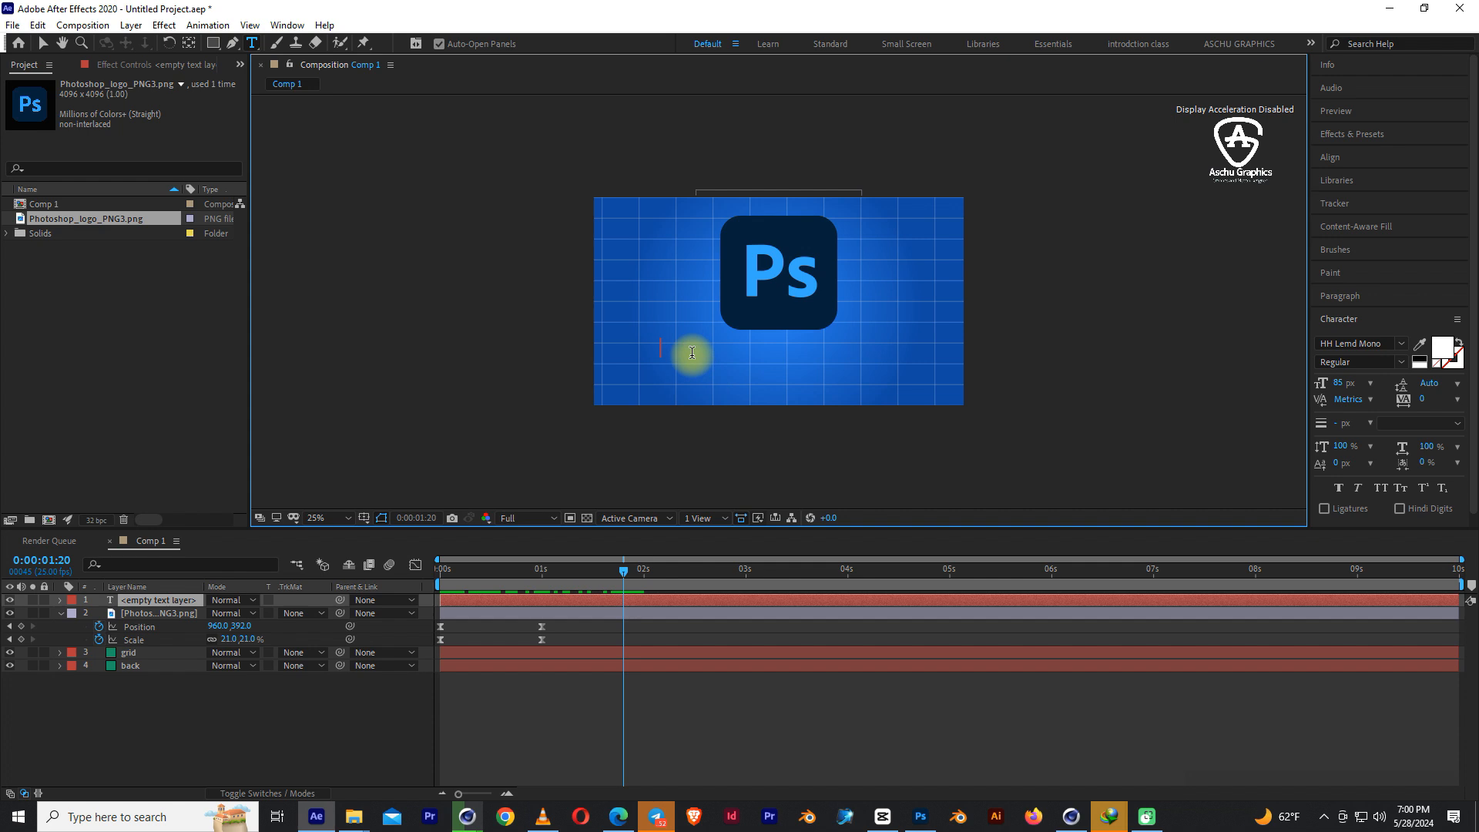
pyautogui.write('Adobe P')
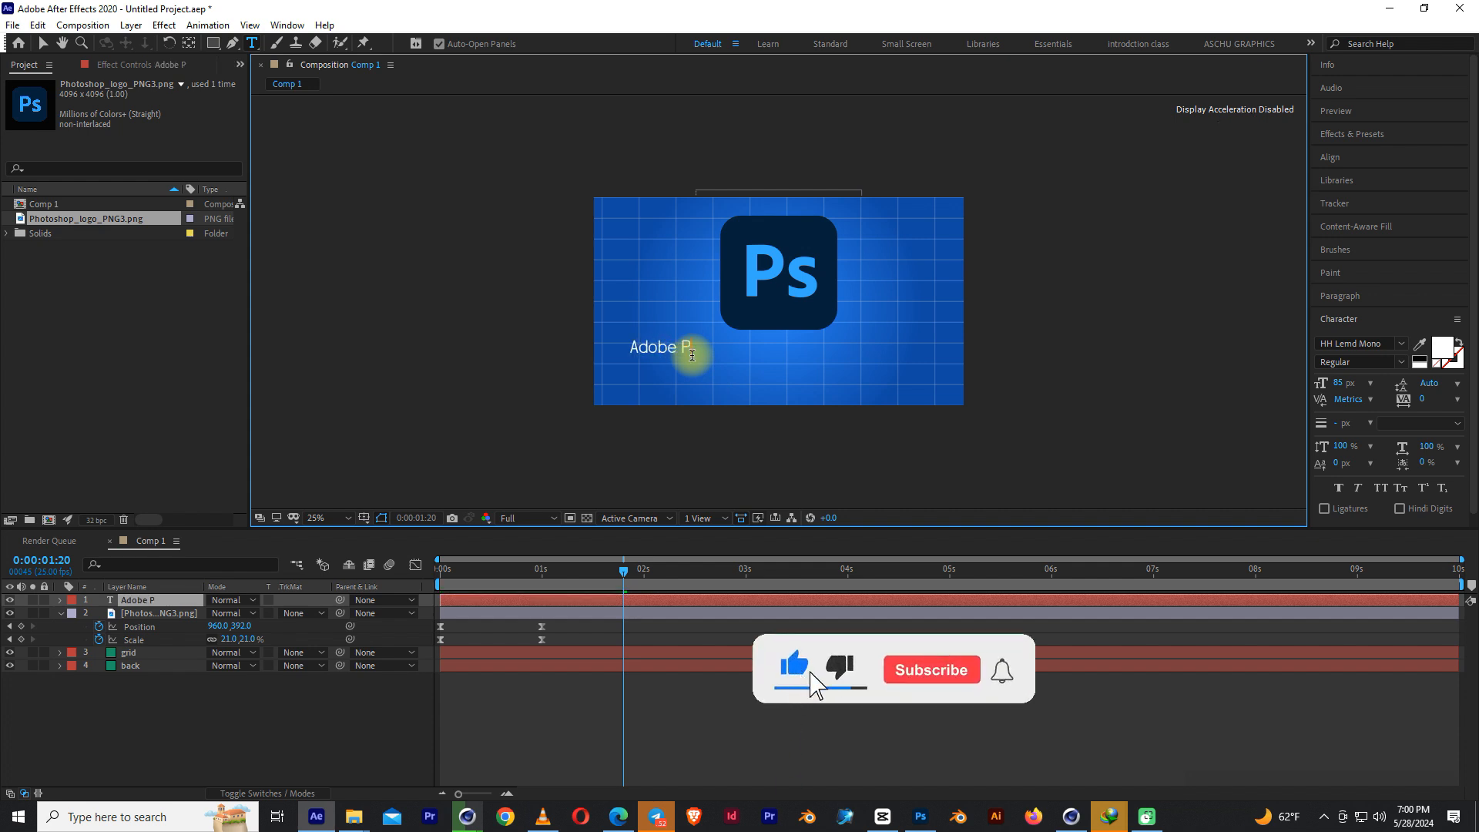
pyautogui.write('hotos')
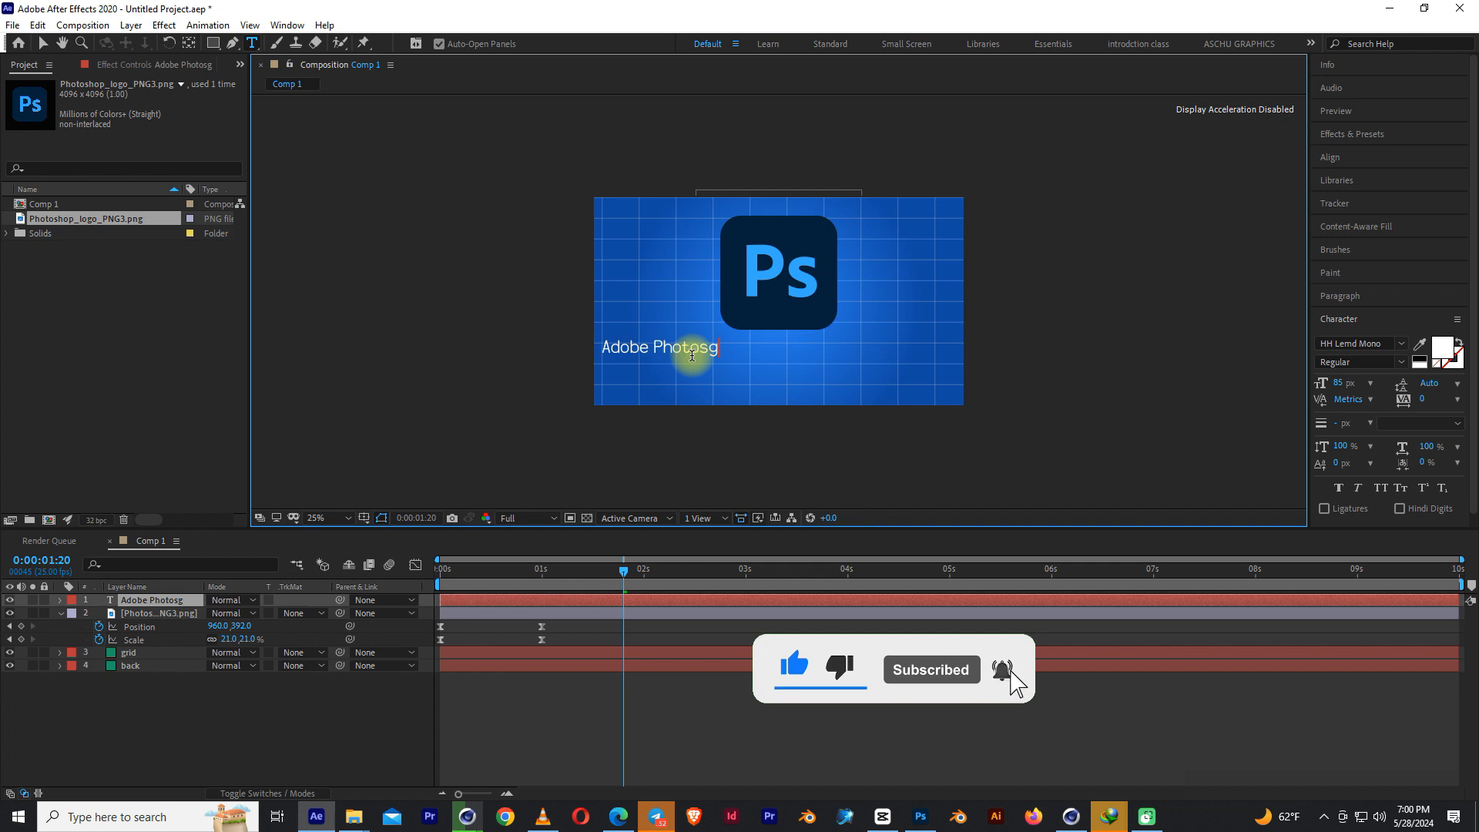
pyautogui.write('hop')
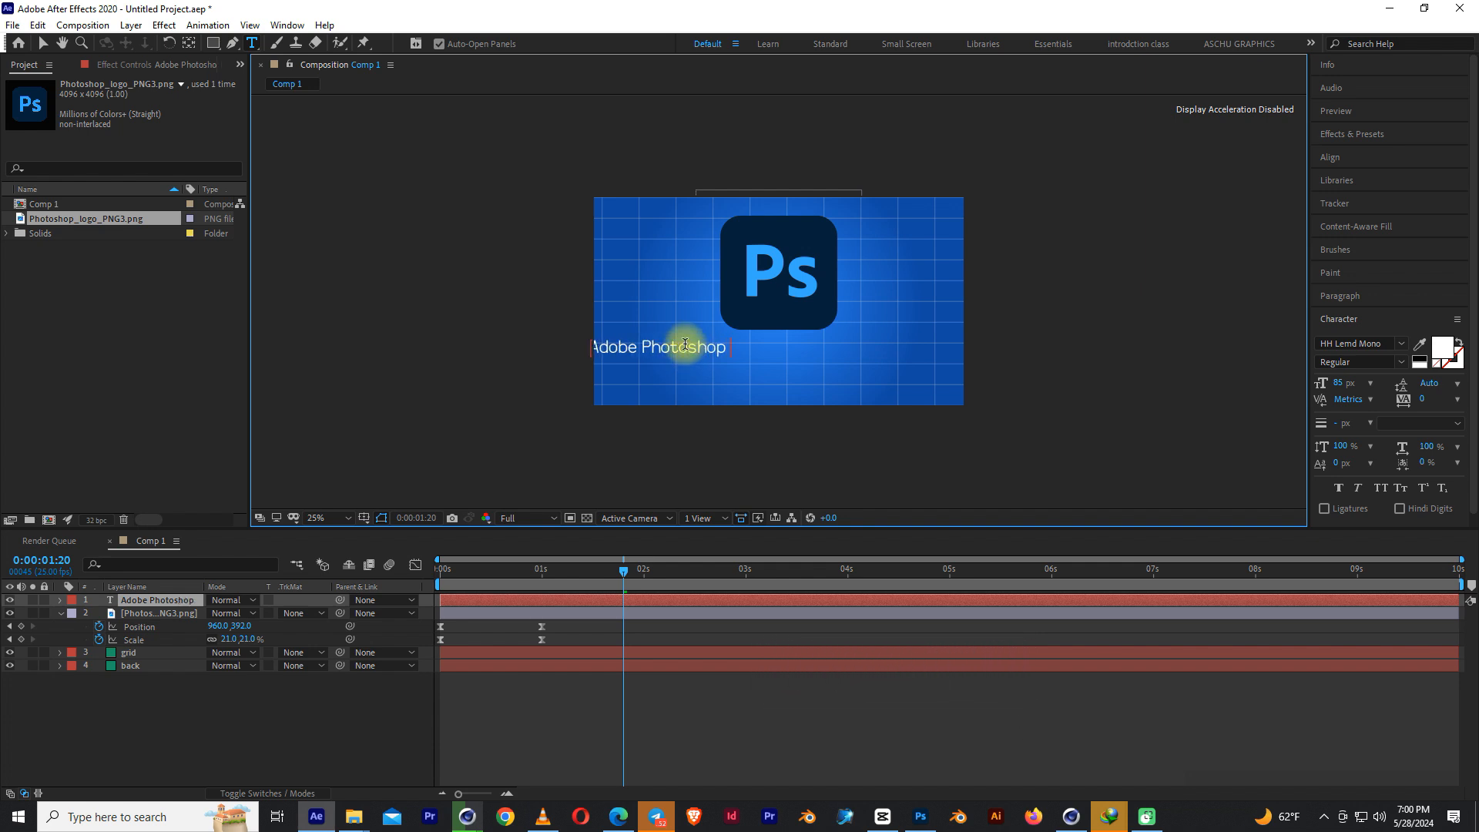
pyautogui.click(42, 43)
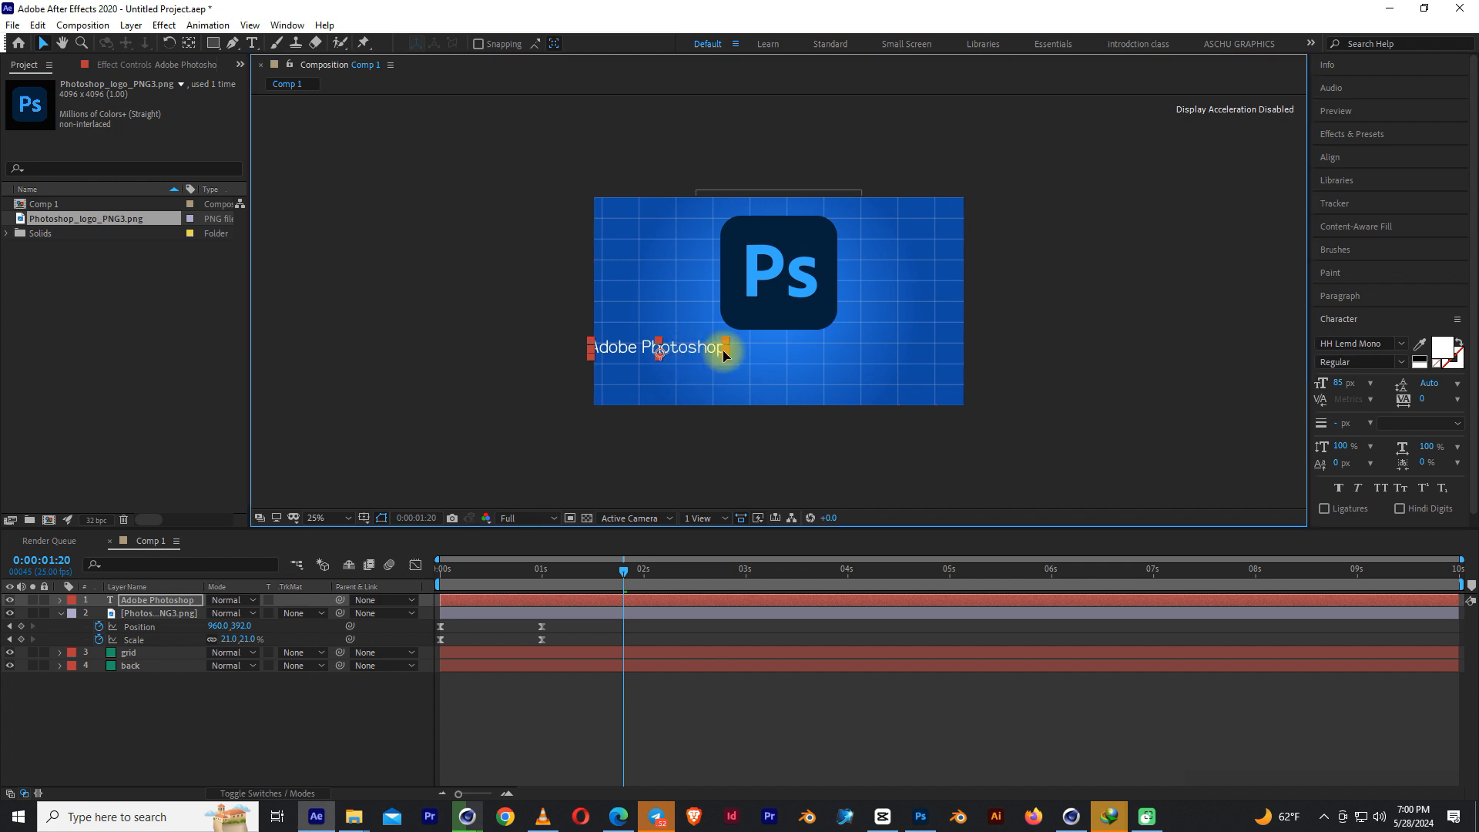
pyautogui.moveTo(724, 355); pyautogui.dragTo(801, 345)
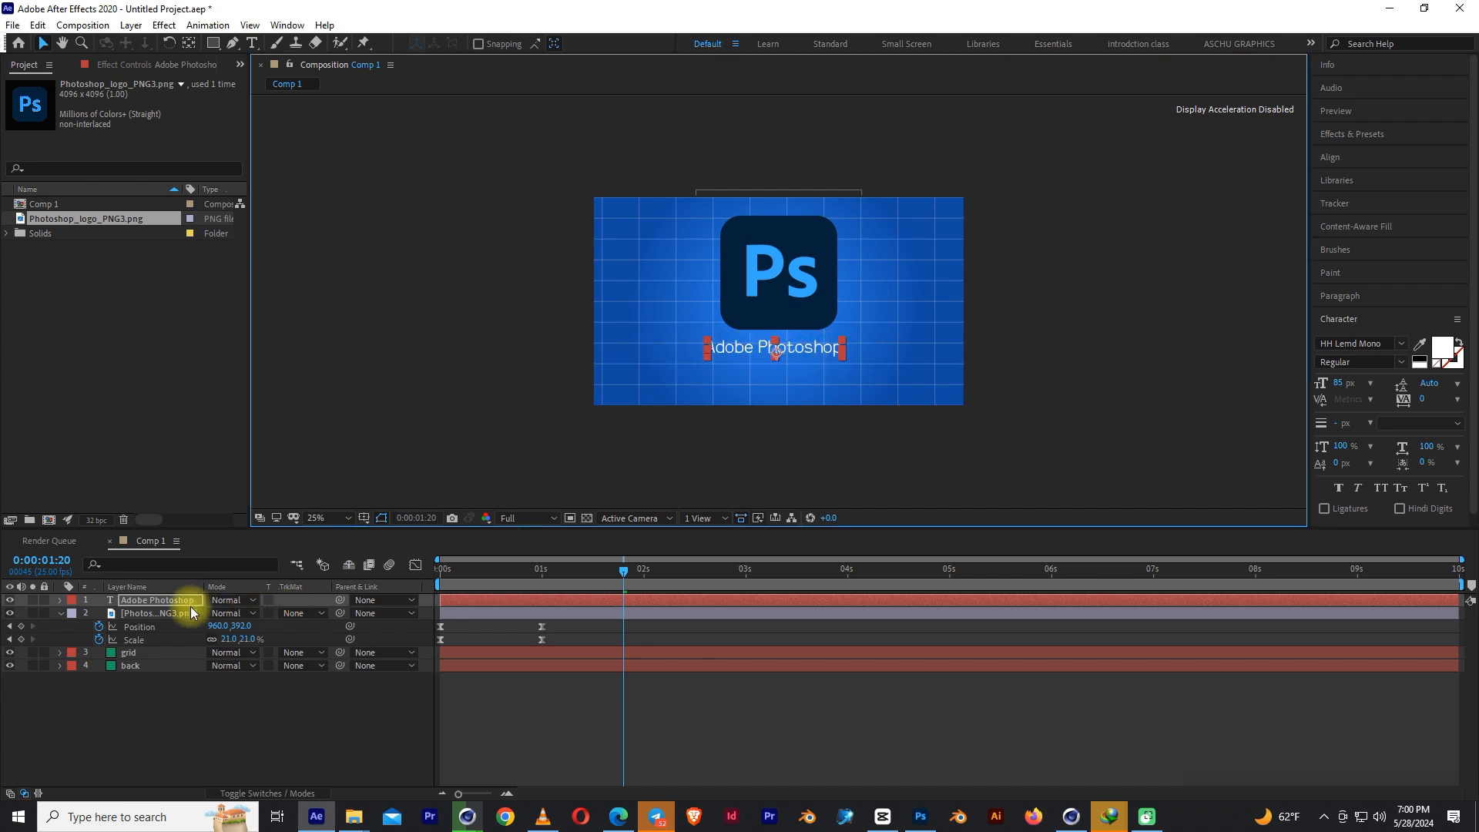
# Set the Adobe Photoshop text to Impact at 224 px and recentre it below the logo.
pyautogui.doubleClick(166, 599)
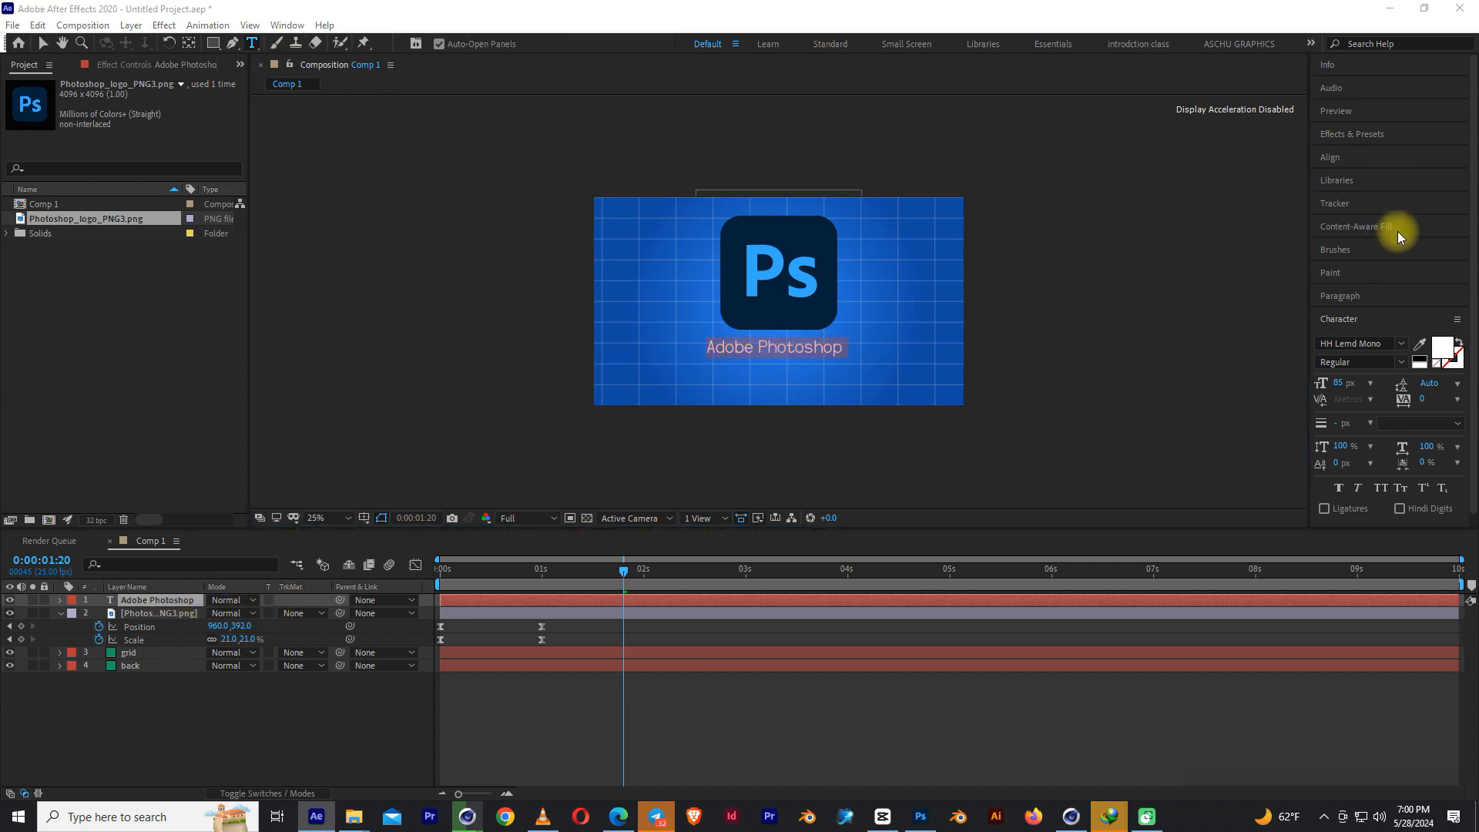
pyautogui.click(1384, 342)
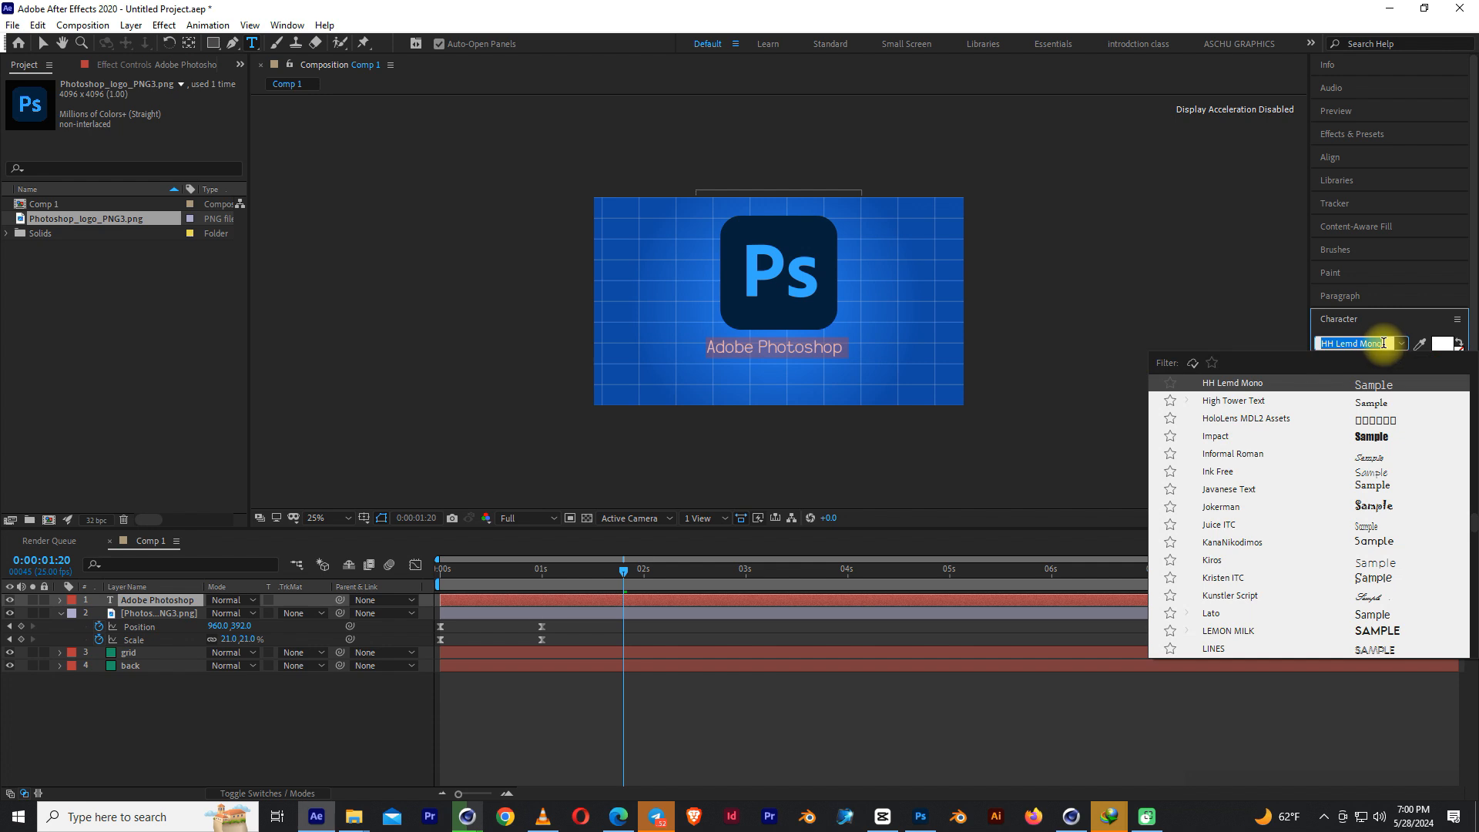
pyautogui.click(1369, 436)
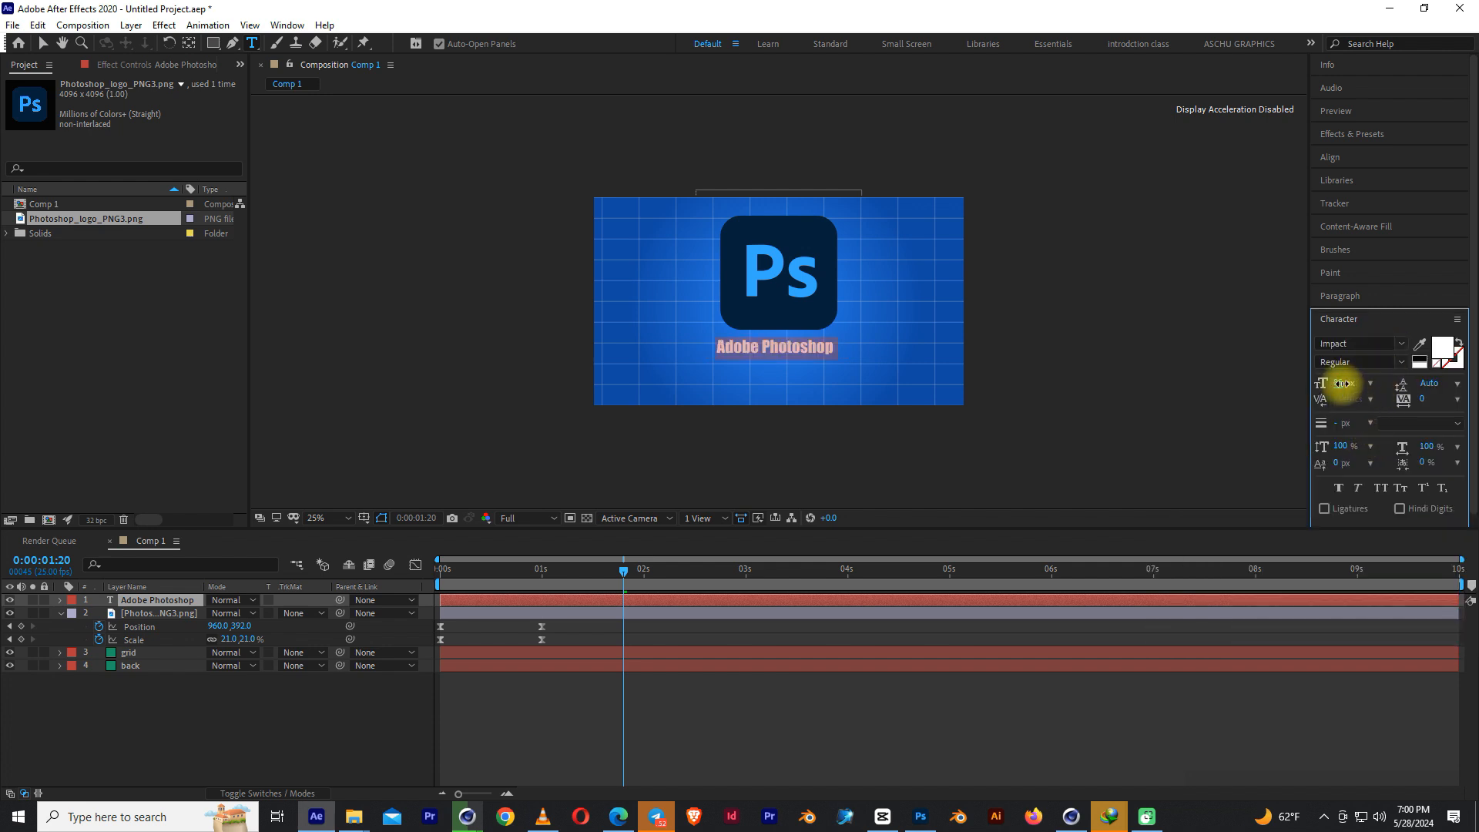
pyautogui.moveTo(1341, 383); pyautogui.dragTo(1434, 359)
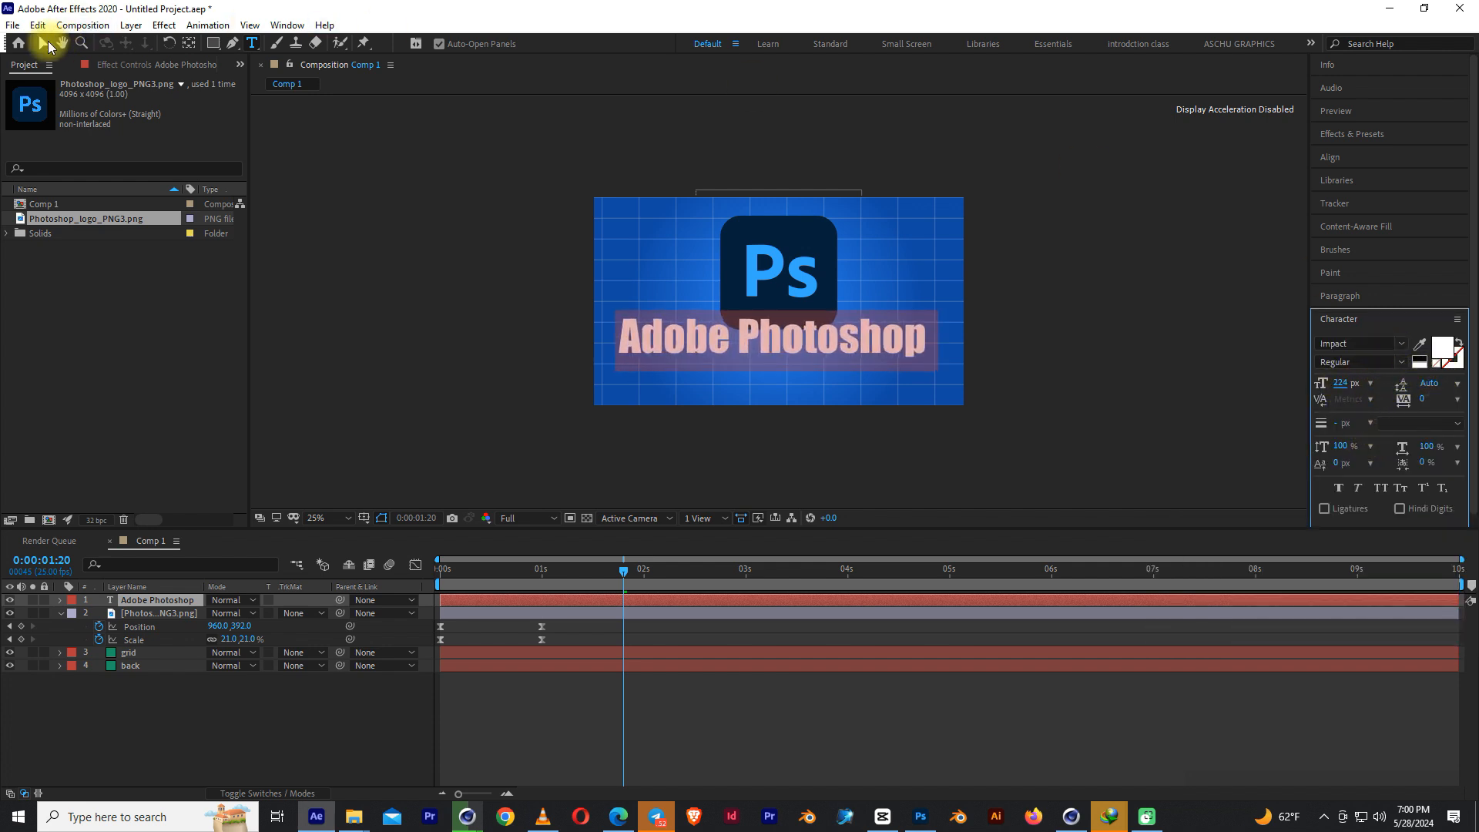
pyautogui.click(44, 44)
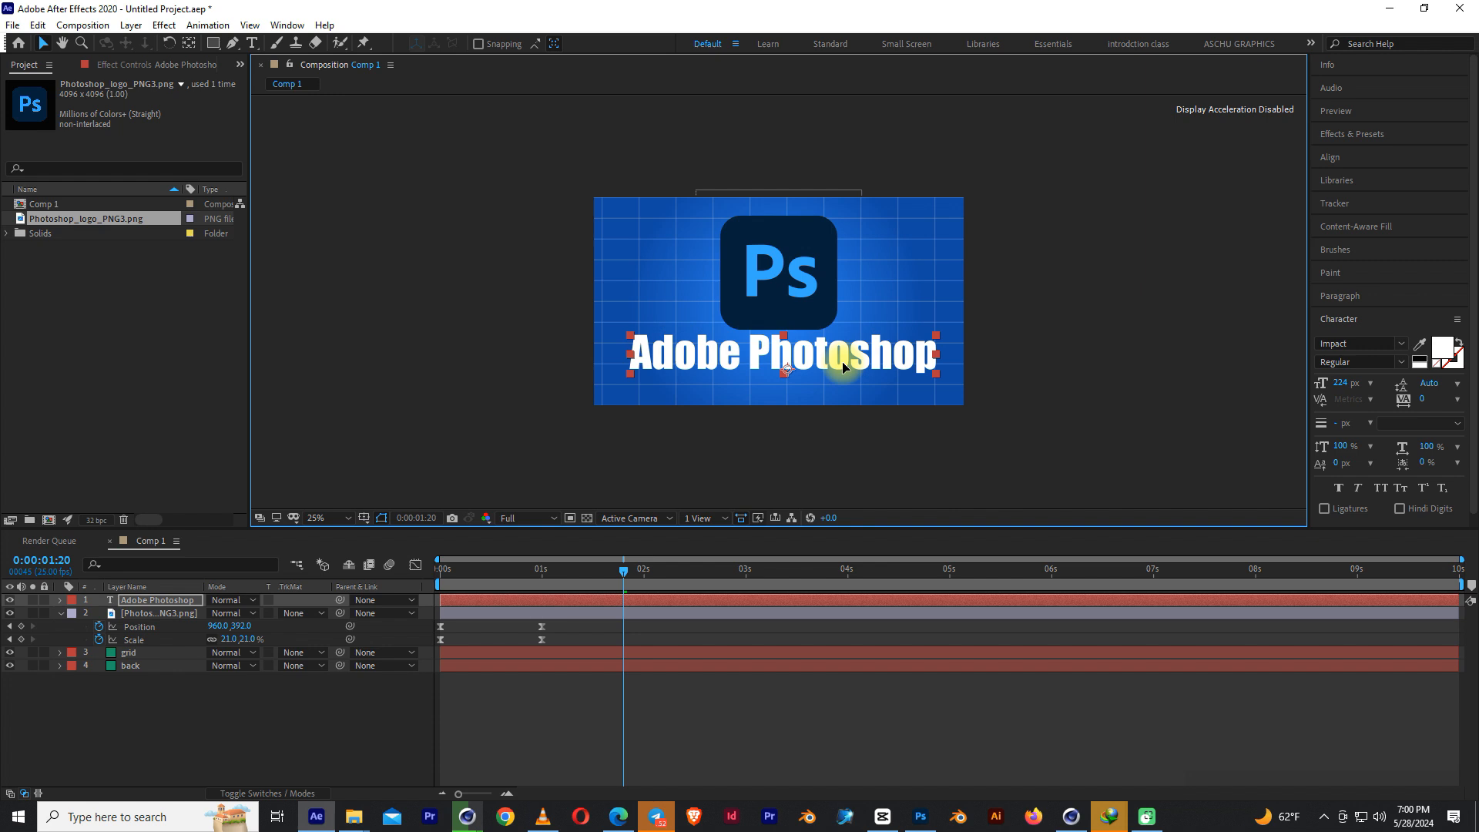
pyautogui.moveTo(844, 366); pyautogui.dragTo(841, 366)
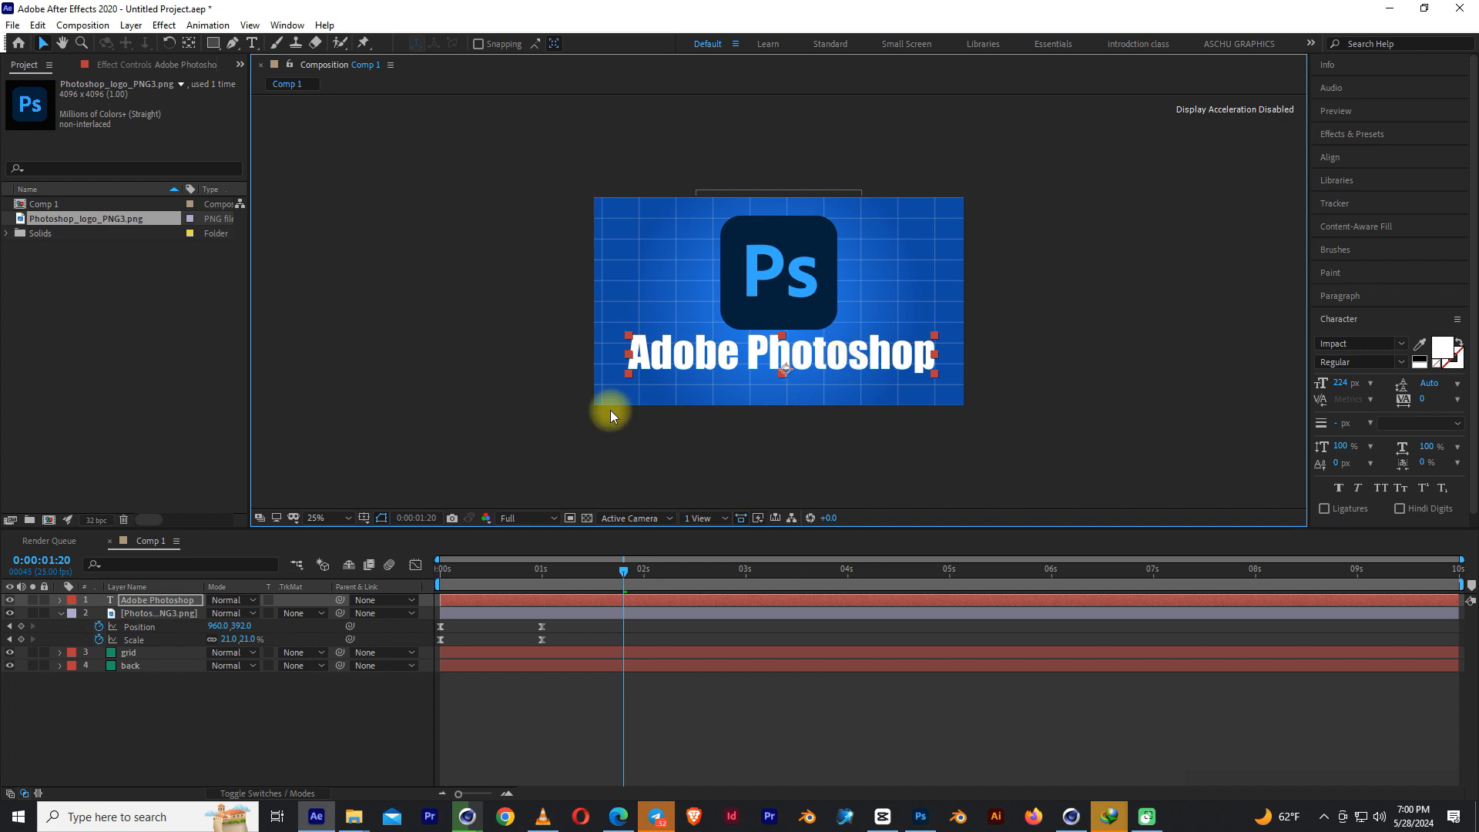
# Duplicate the Adobe Photoshop text layer, change the copy's text to "2024" and move it below the title.
pyautogui.hotkey('ctrl', 'd')
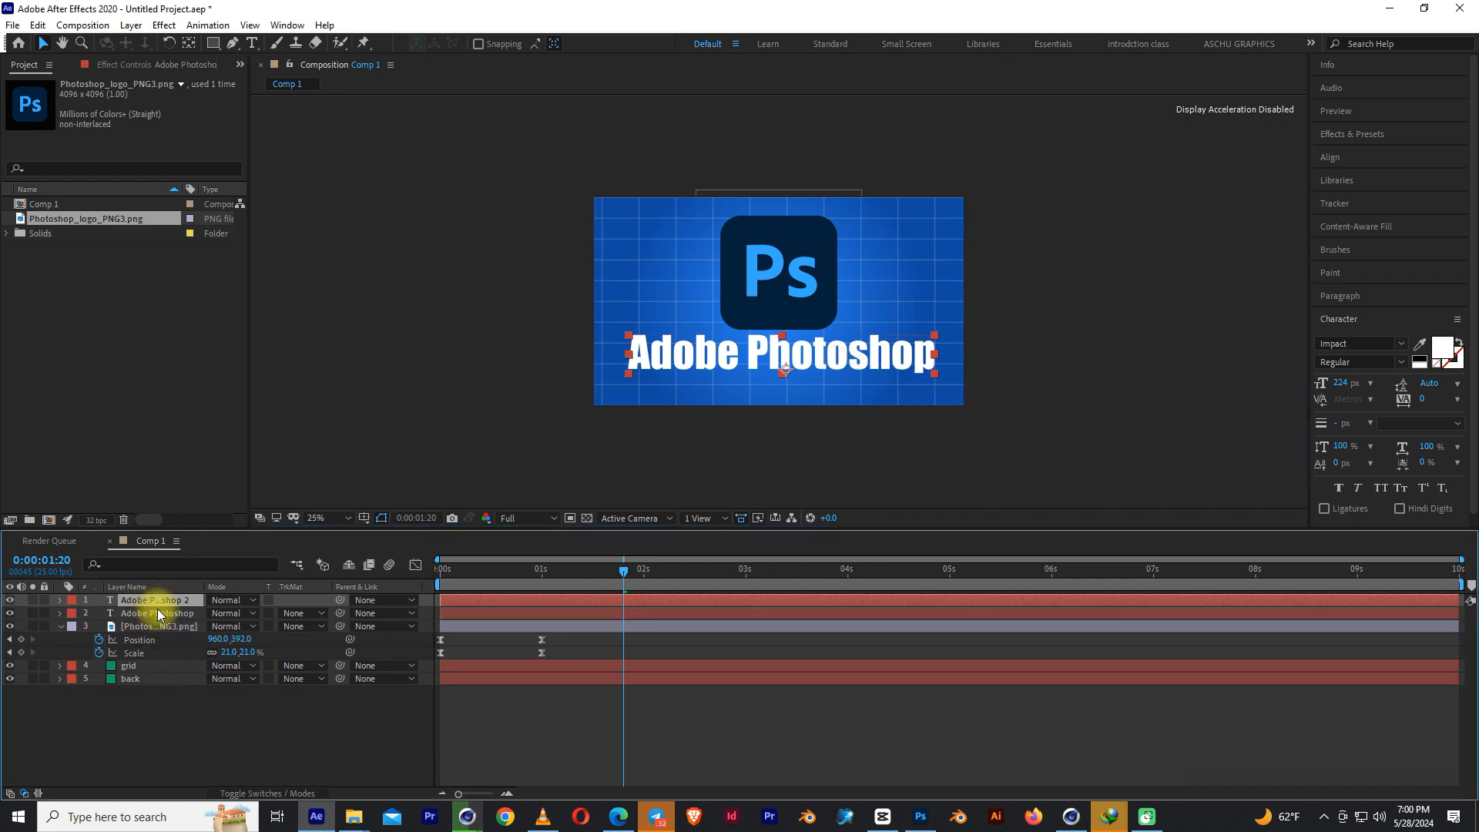
pyautogui.doubleClick(162, 604)
pyautogui.write('2024')
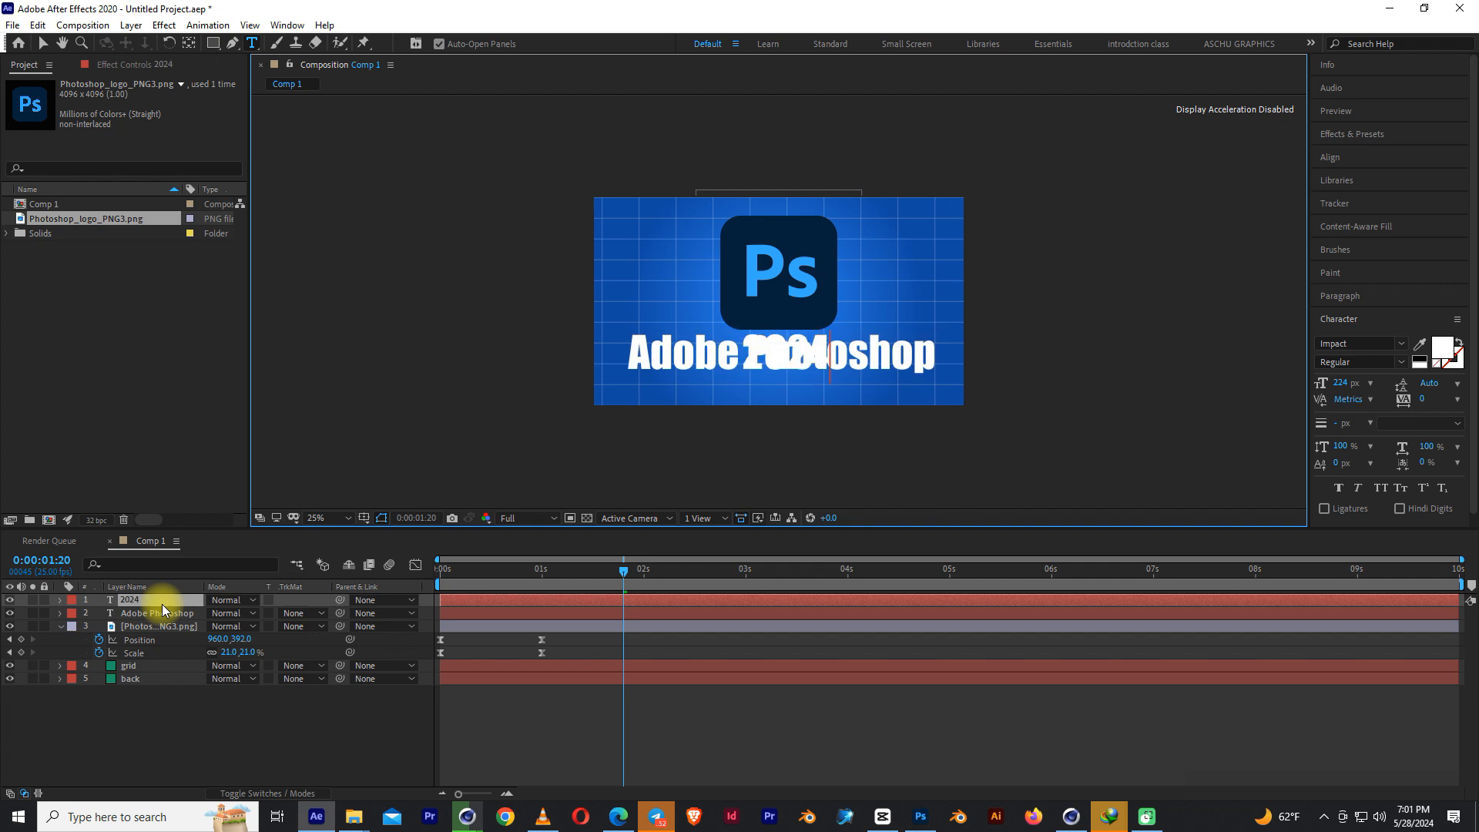
pyautogui.click(43, 43)
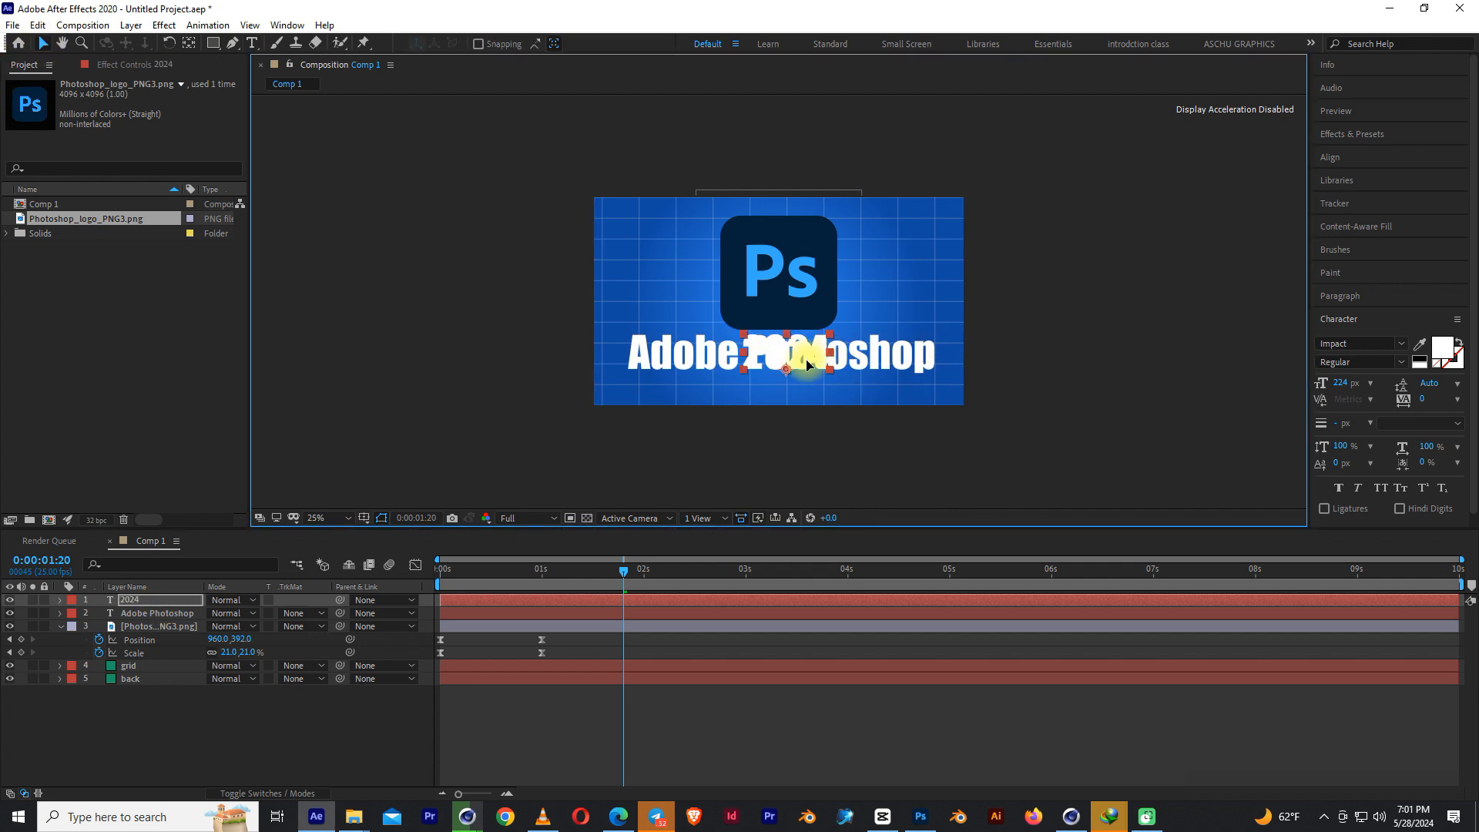
pyautogui.moveTo(807, 364); pyautogui.dragTo(802, 400)
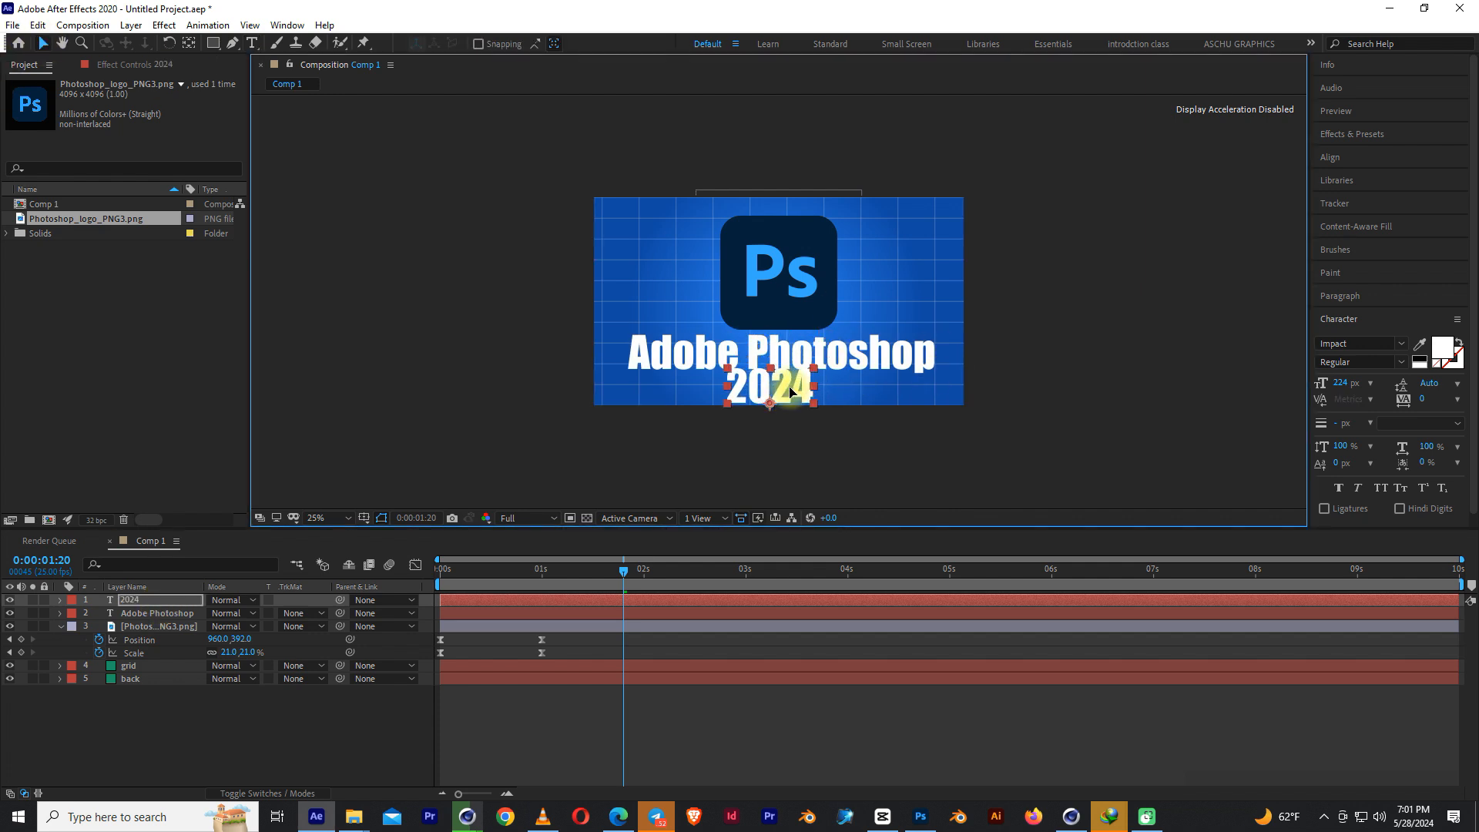
# Move the Adobe Photoshop title up over the logo's lower edge and centre 2024 directly beneath it.
pyautogui.click(154, 613)
pyautogui.moveTo(867, 359); pyautogui.dragTo(872, 342)
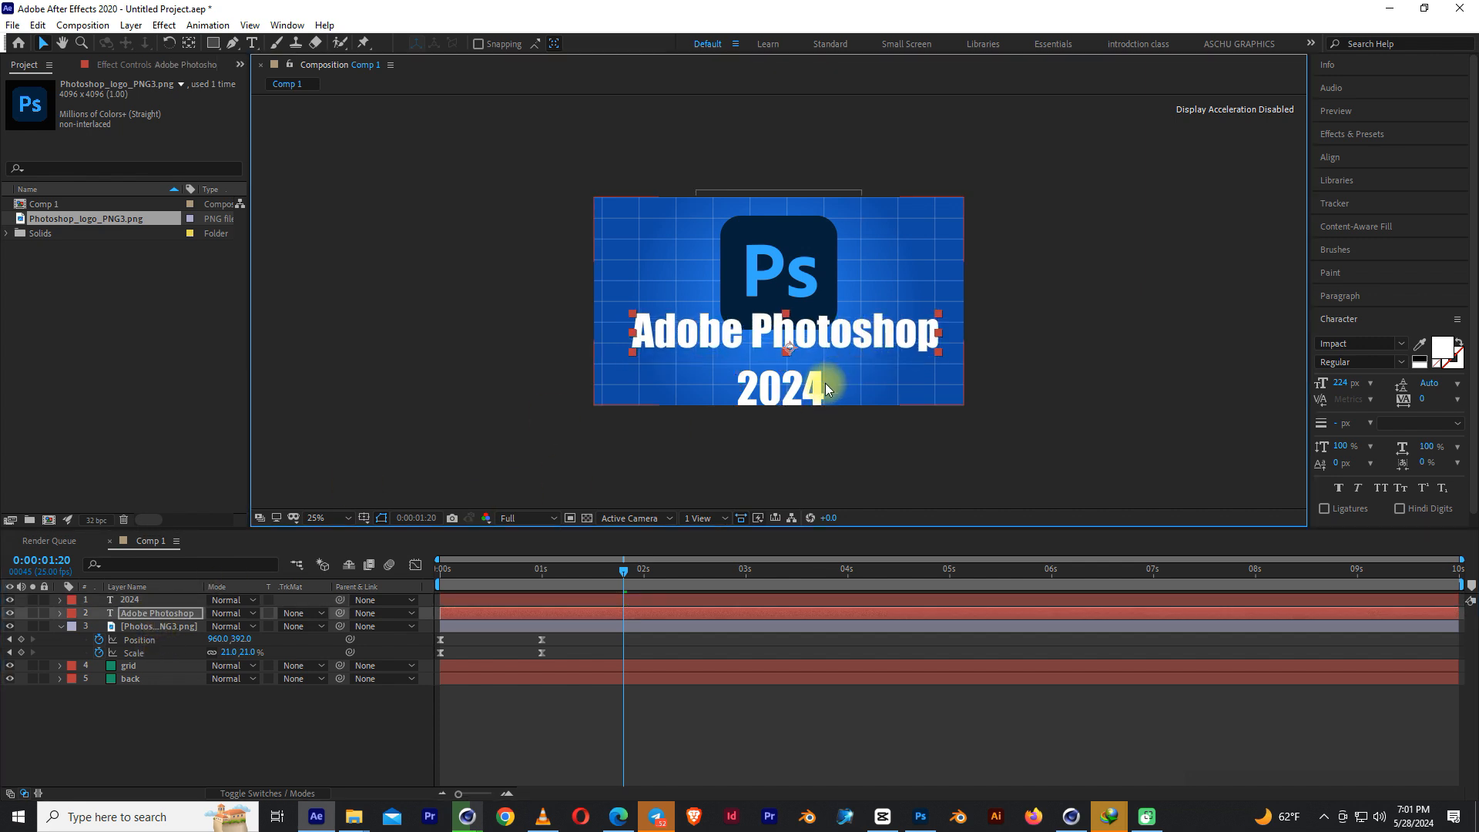
pyautogui.moveTo(805, 387); pyautogui.dragTo(796, 378)
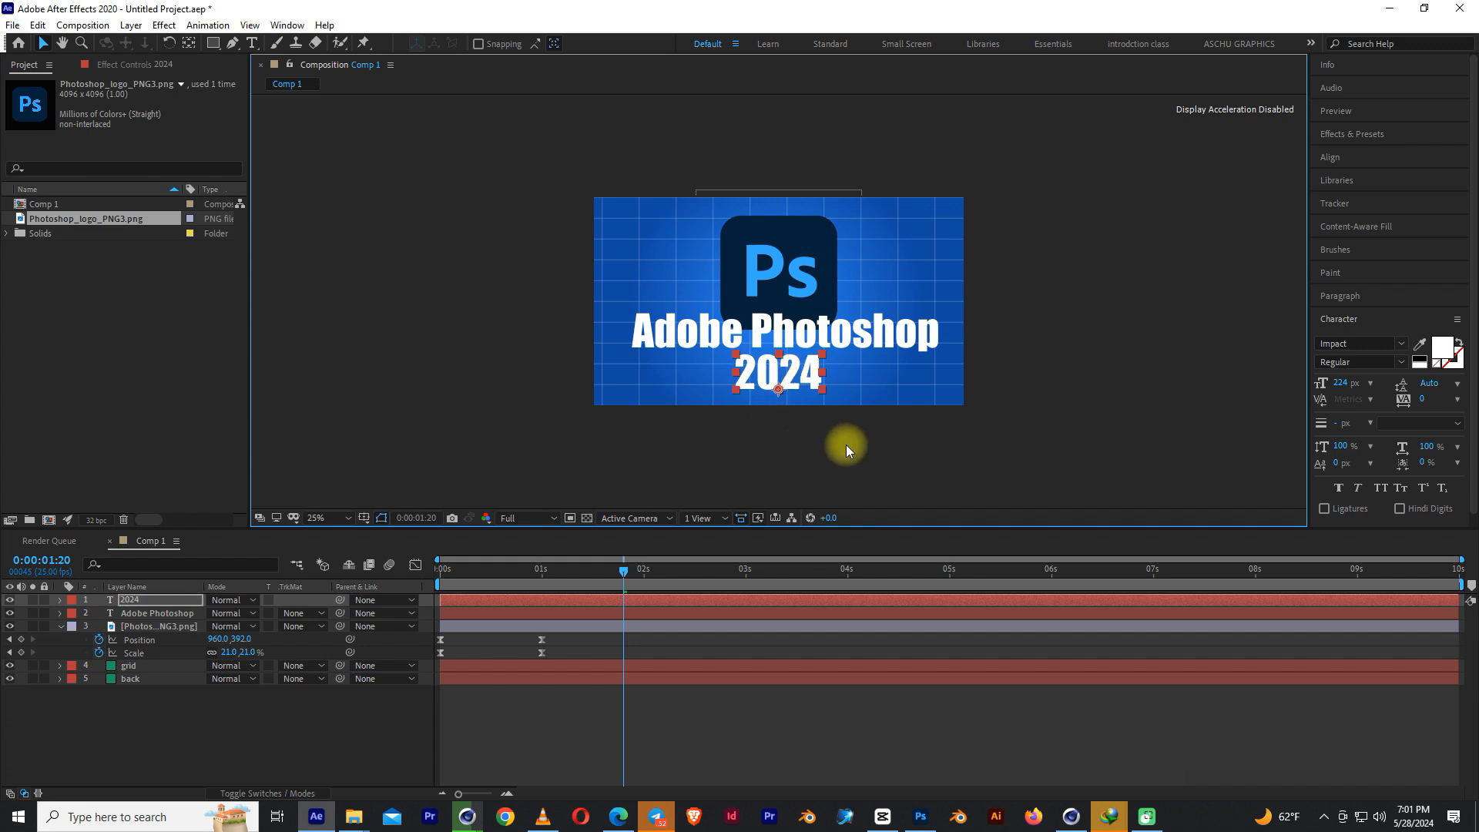
# Scale the 2024 text to 433%, shift it up, and place its layer between the logo and grid layers.
pyautogui.press('s')
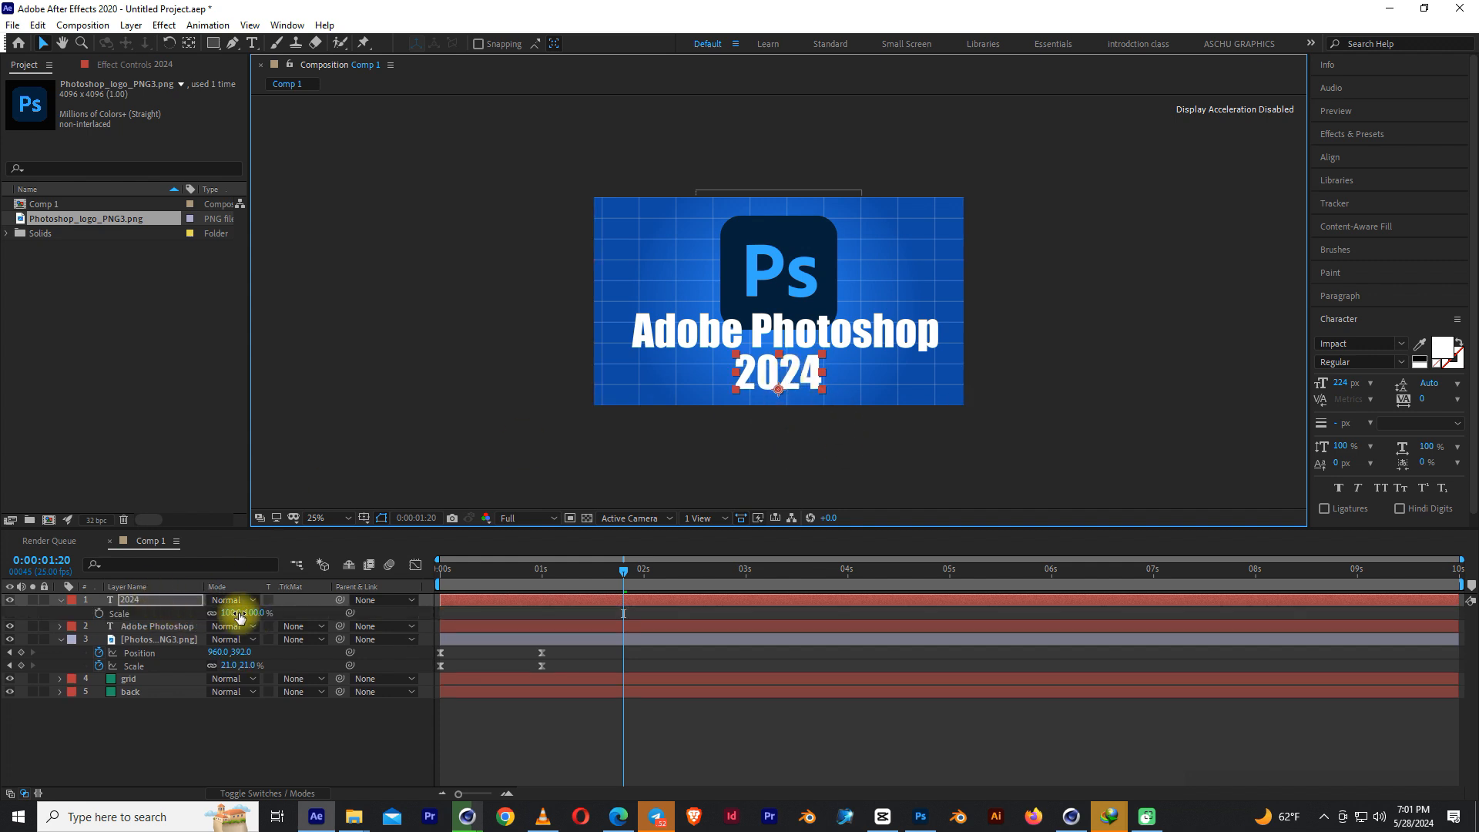
pyautogui.moveTo(254, 613); pyautogui.dragTo(493, 607)
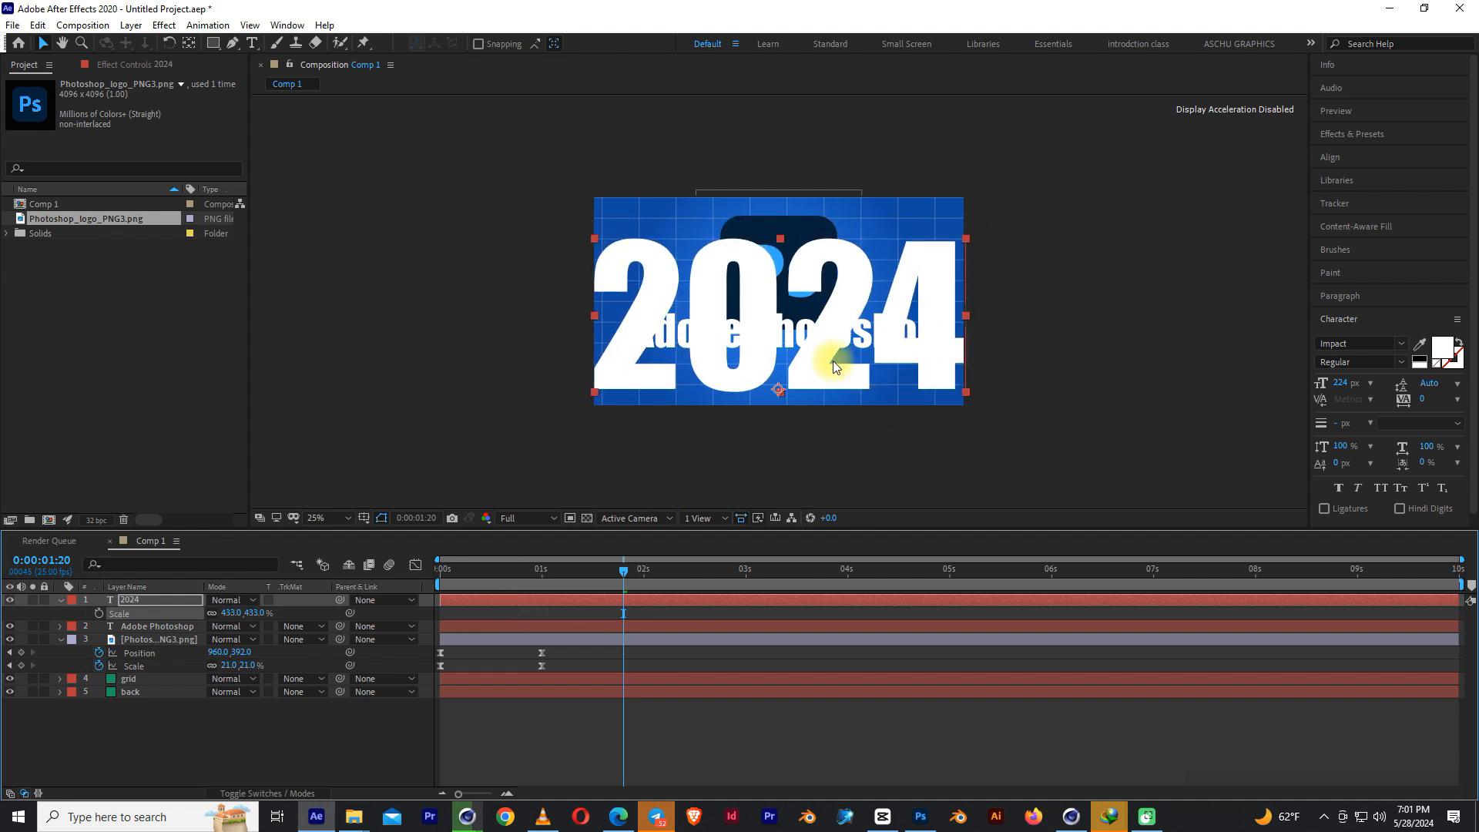
pyautogui.moveTo(833, 366); pyautogui.dragTo(833, 343)
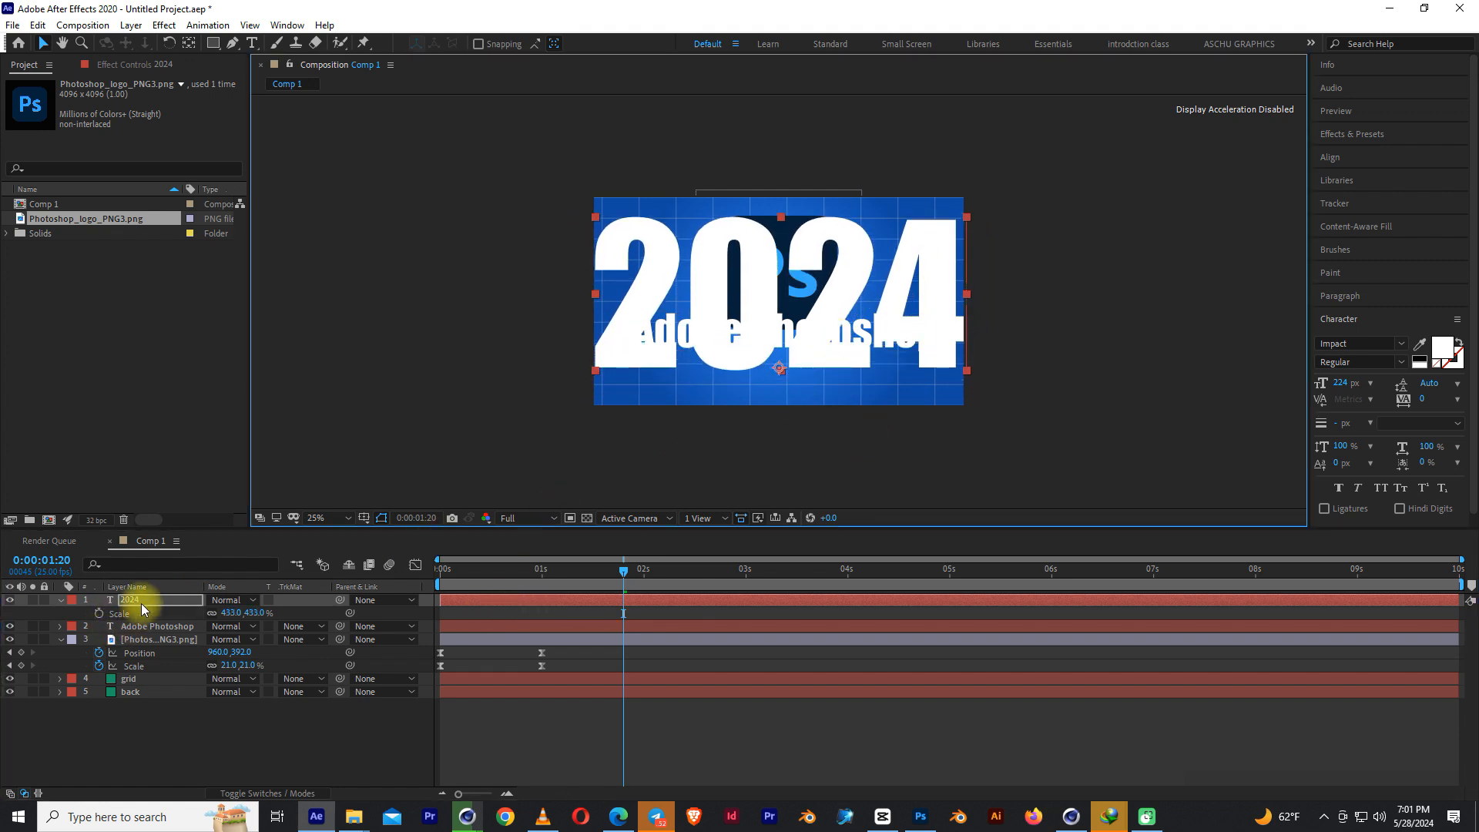
pyautogui.moveTo(141, 602); pyautogui.dragTo(147, 659)
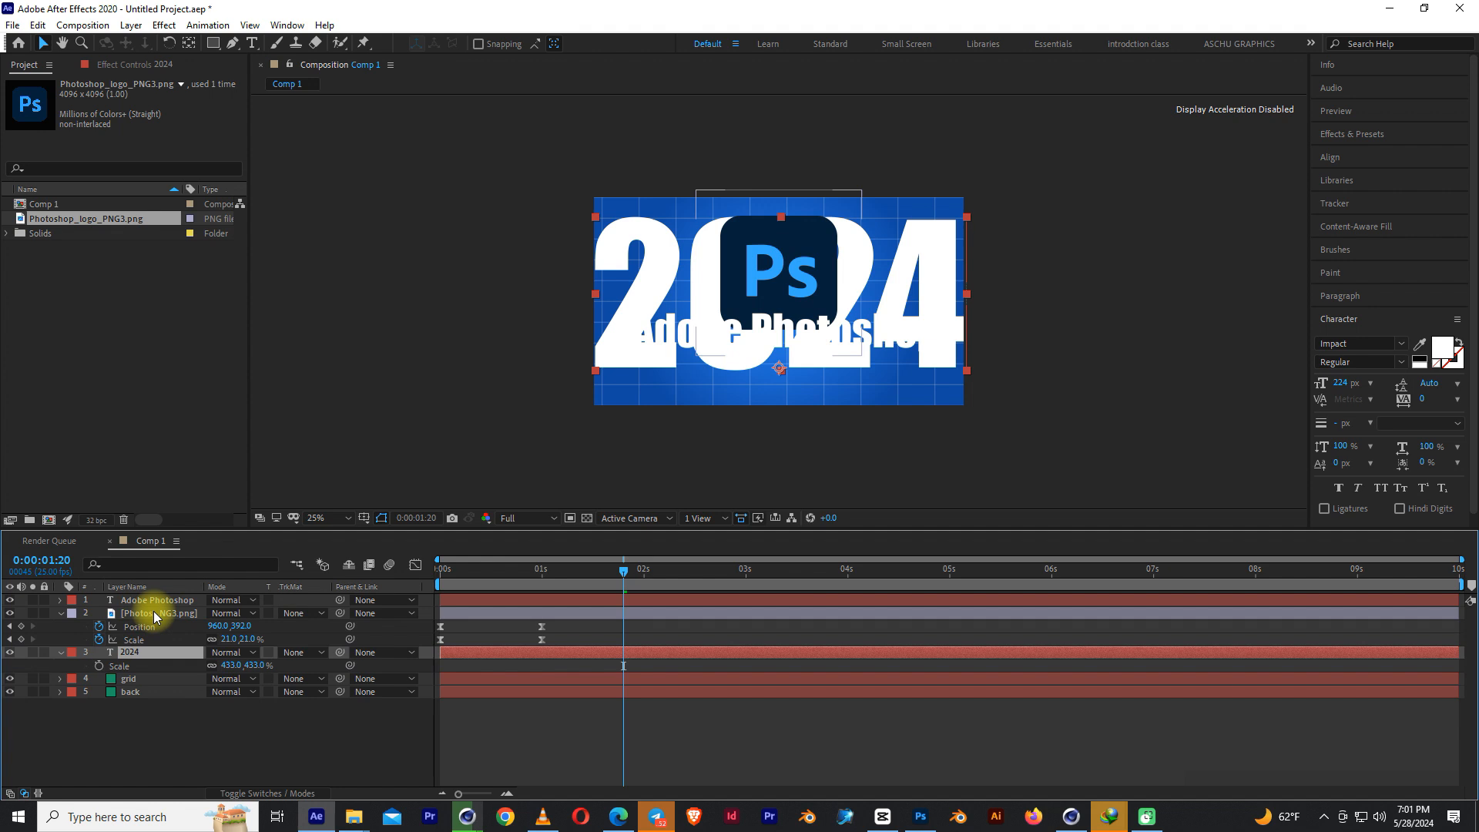
# Recolour the 2024 text with the light blue sampled from the logo's Ps lettering.
pyautogui.doubleClick(157, 656)
pyautogui.click(1439, 348)
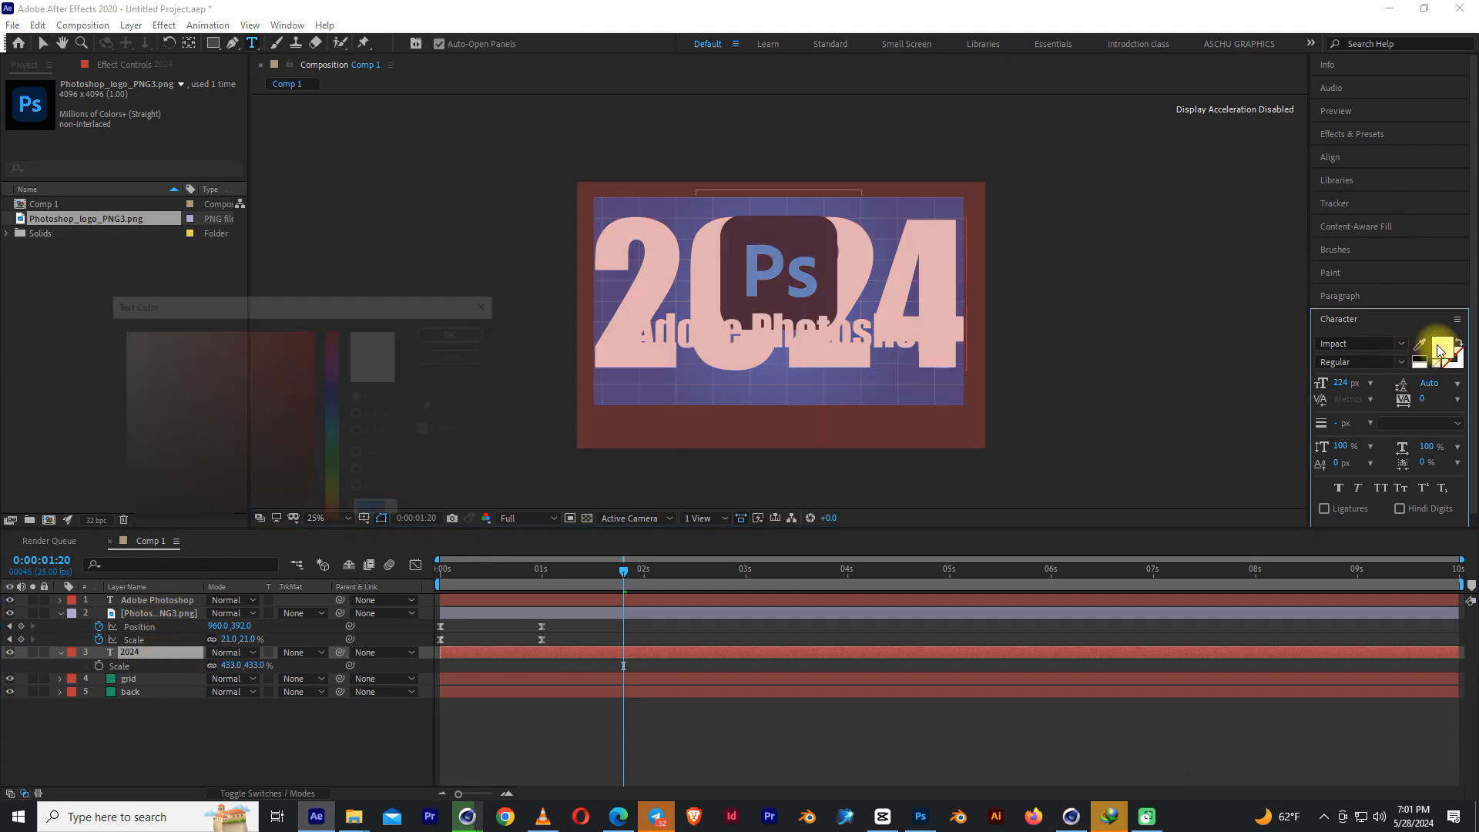
pyautogui.click(331, 421)
pyautogui.click(300, 366)
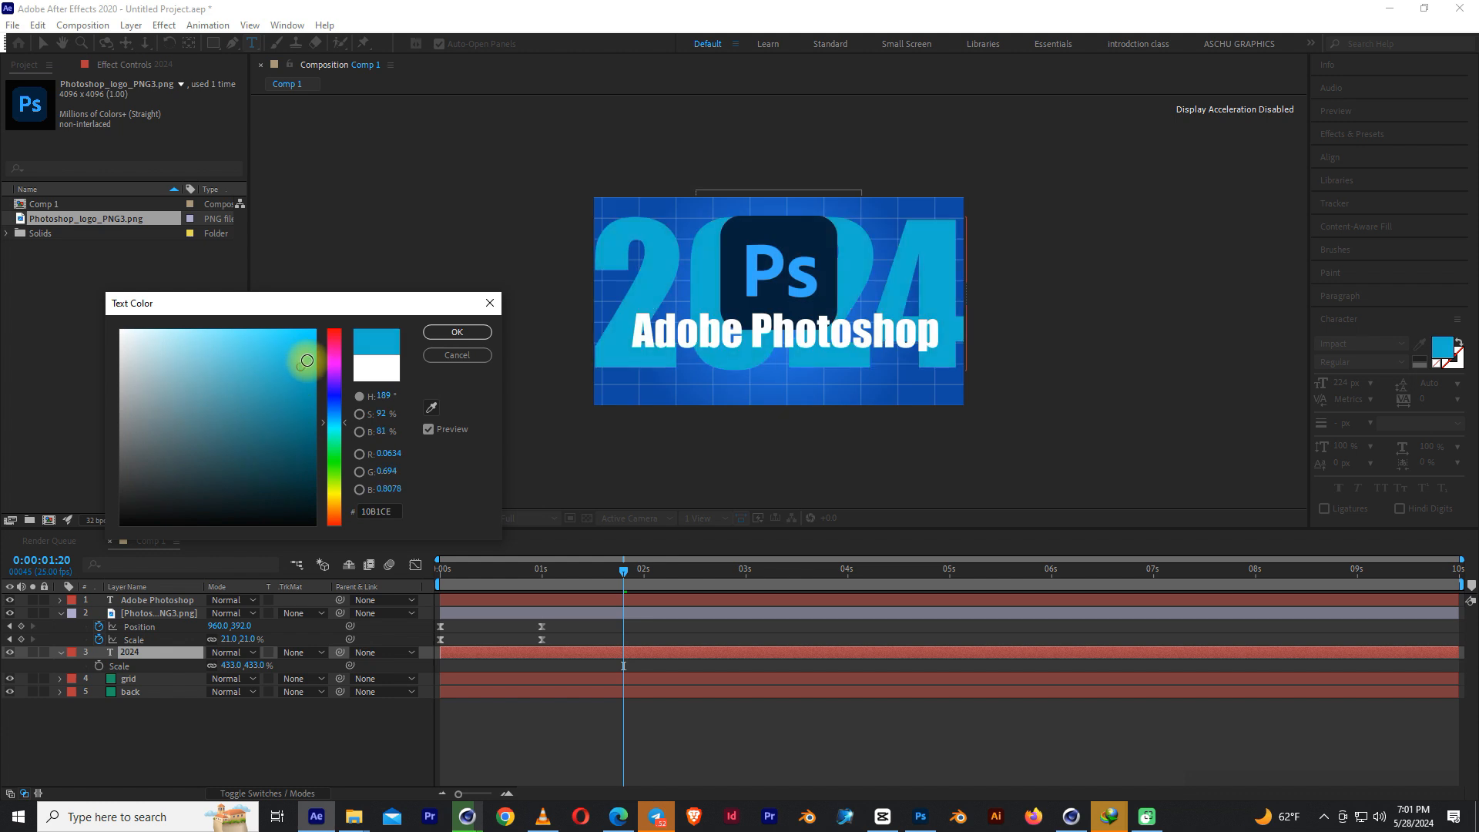
pyautogui.click(334, 407)
pyautogui.moveTo(335, 354); pyautogui.dragTo(335, 425)
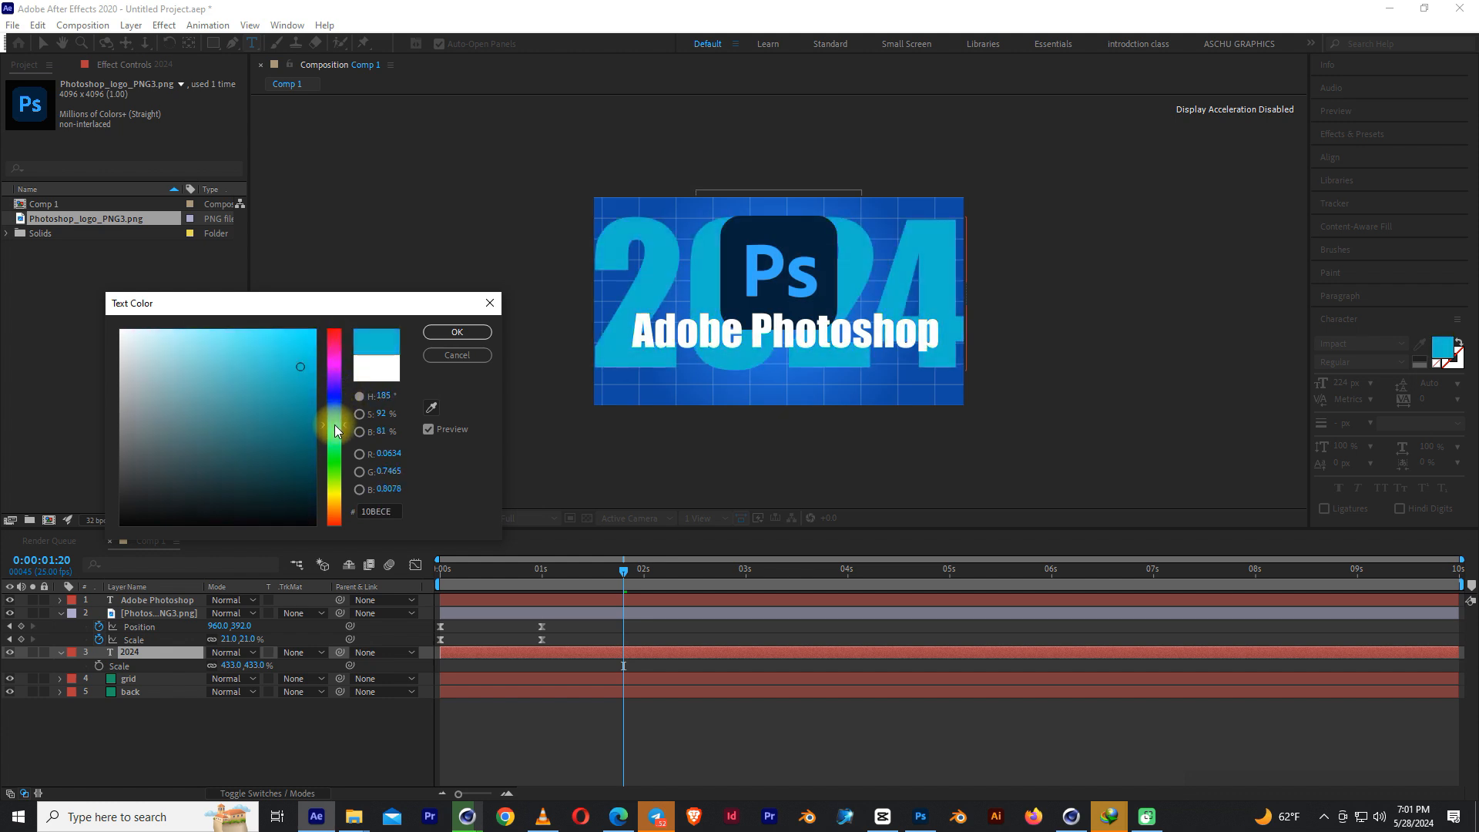
pyautogui.click(431, 407)
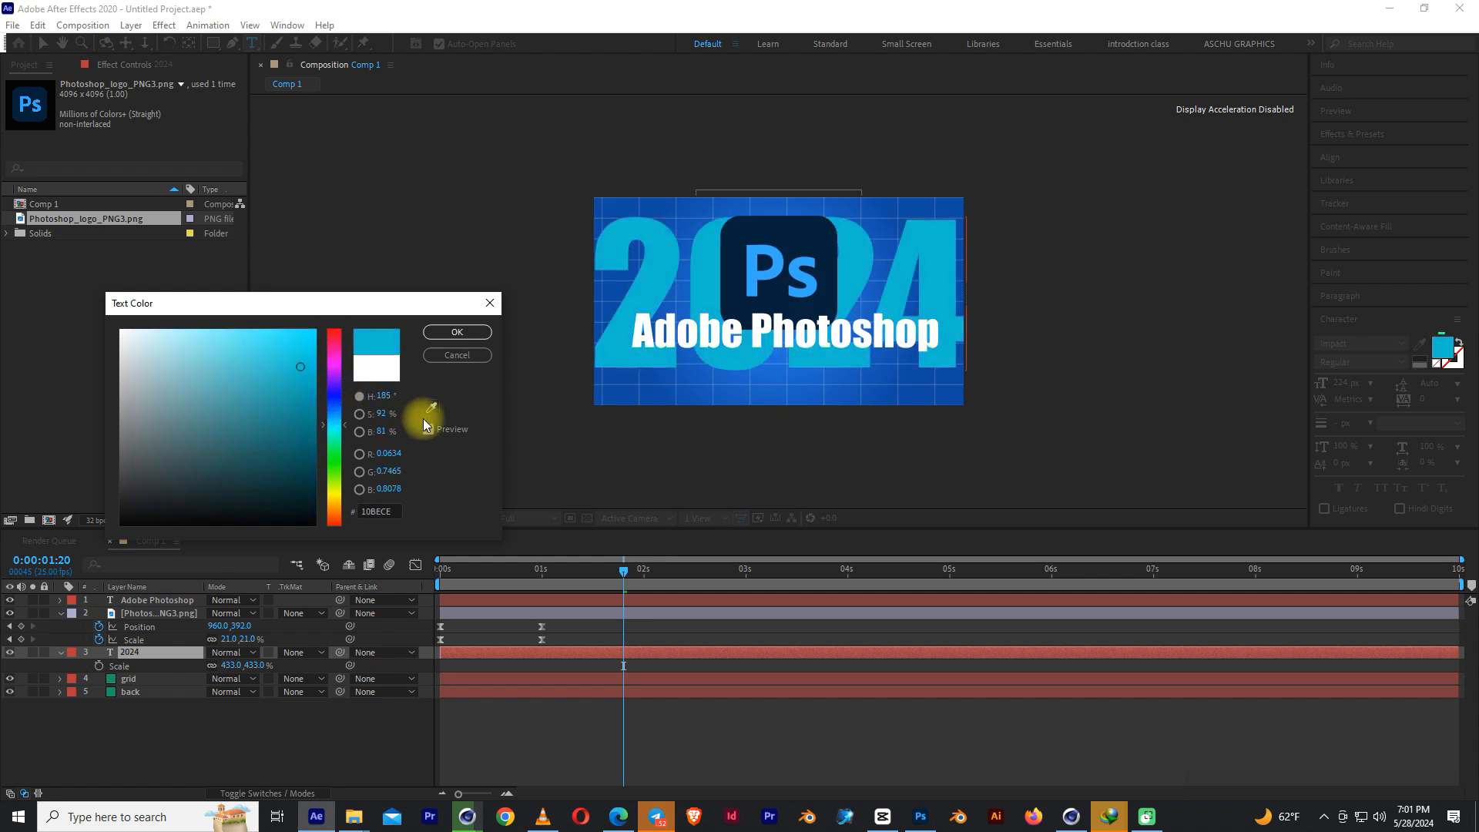
pyautogui.click(758, 274)
pyautogui.click(457, 332)
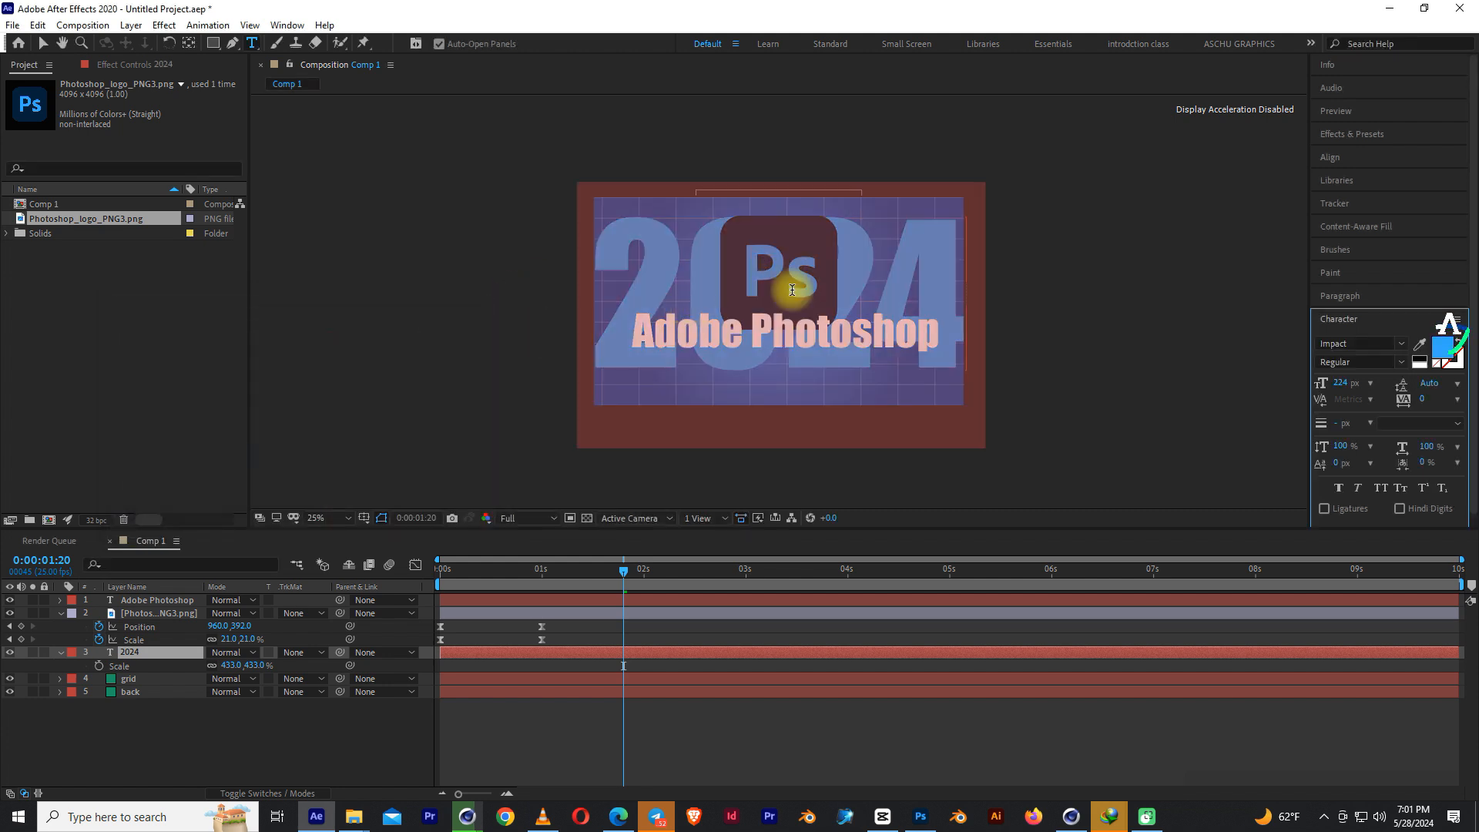
# Reduce the 2024 text's font size to 196 px and move it slightly down.
pyautogui.moveTo(1346, 385); pyautogui.dragTo(1320, 390)
pyautogui.click(42, 44)
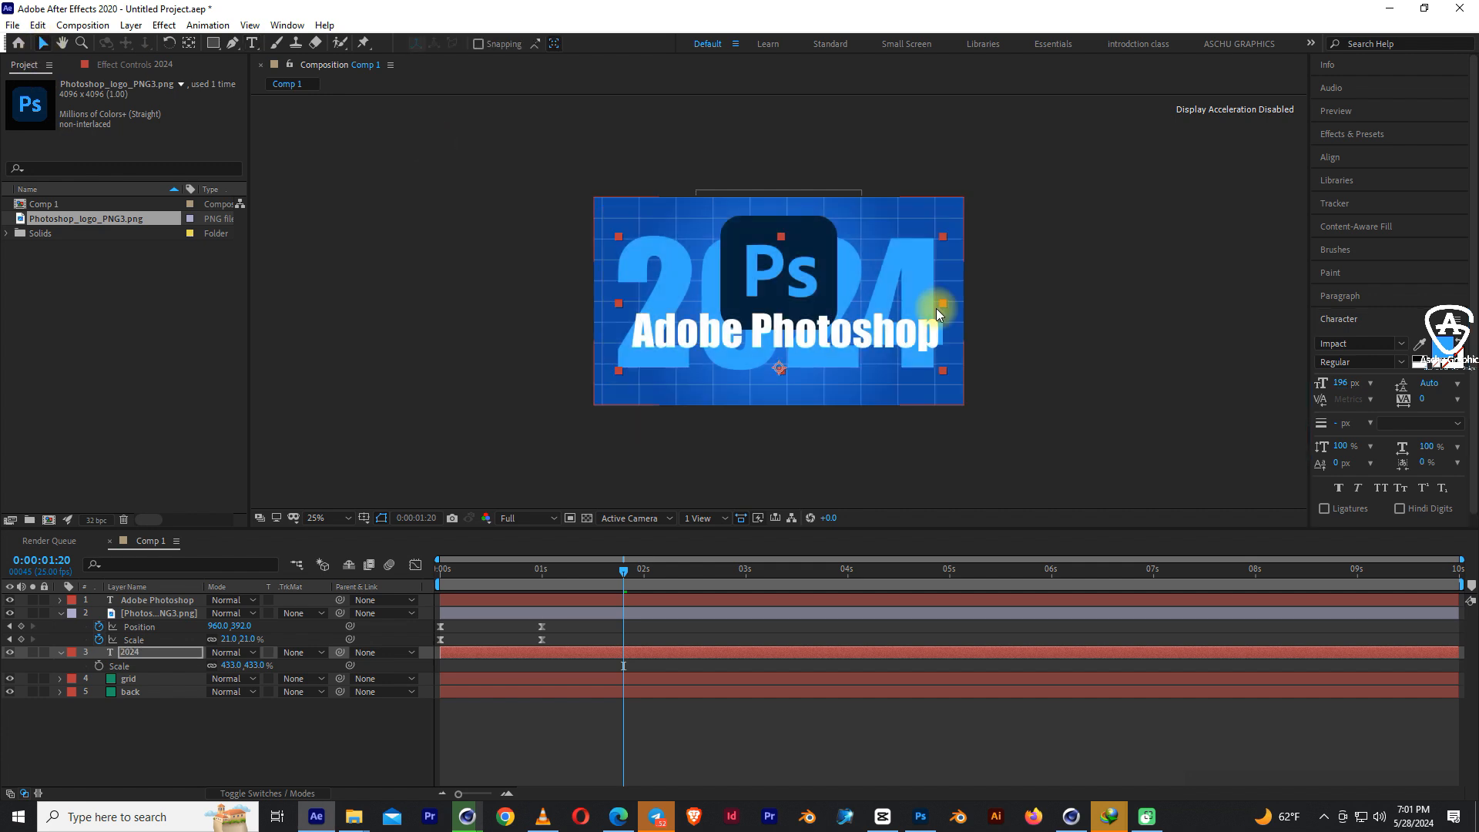
pyautogui.moveTo(917, 304); pyautogui.dragTo(917, 322)
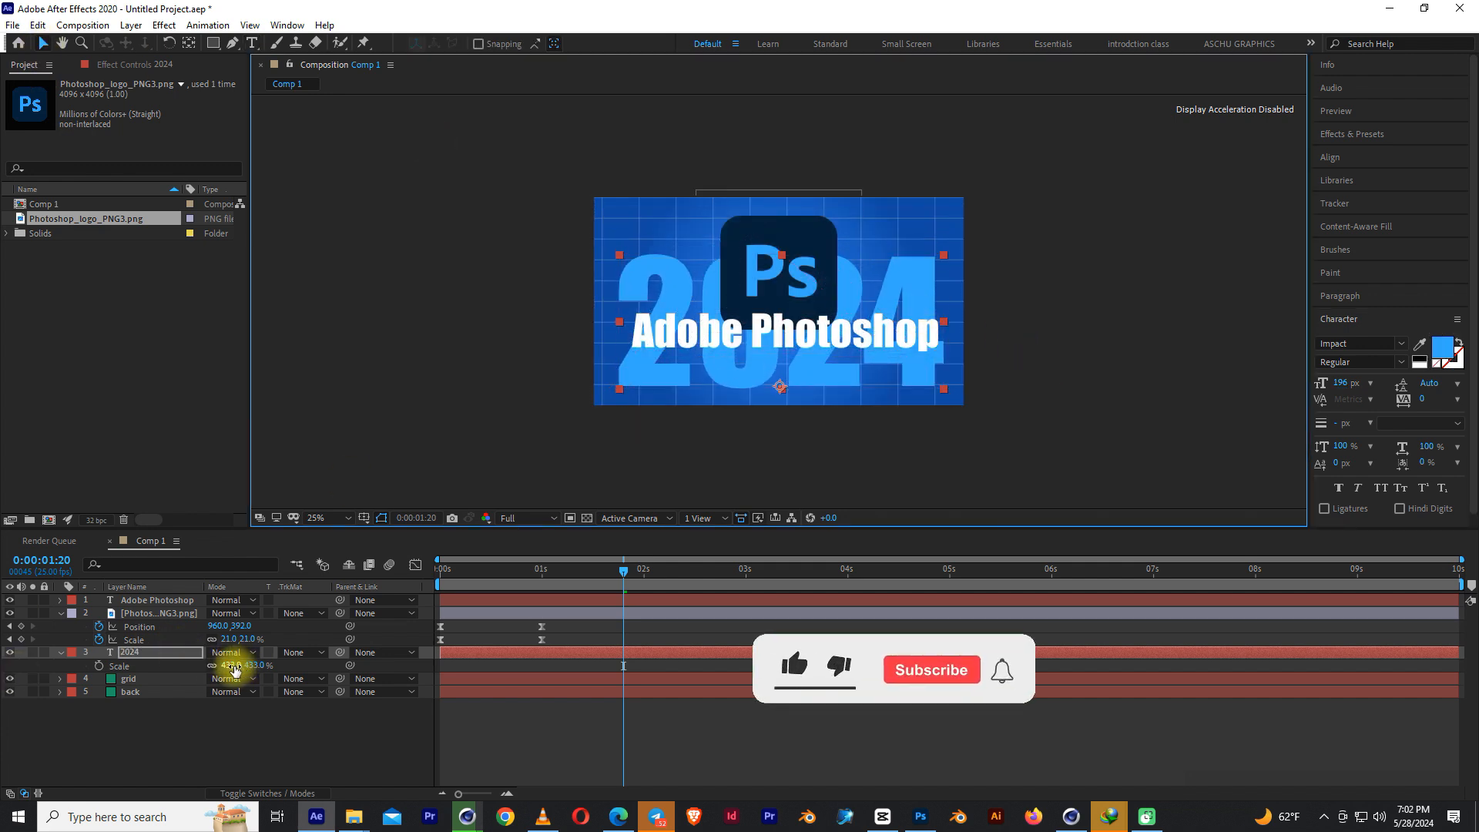
# Change the 2024 text's font to Molot at 198 px.
pyautogui.doubleClick(132, 652)
pyautogui.moveTo(1341, 382); pyautogui.dragTo(1440, 427)
pyautogui.click(1401, 344)
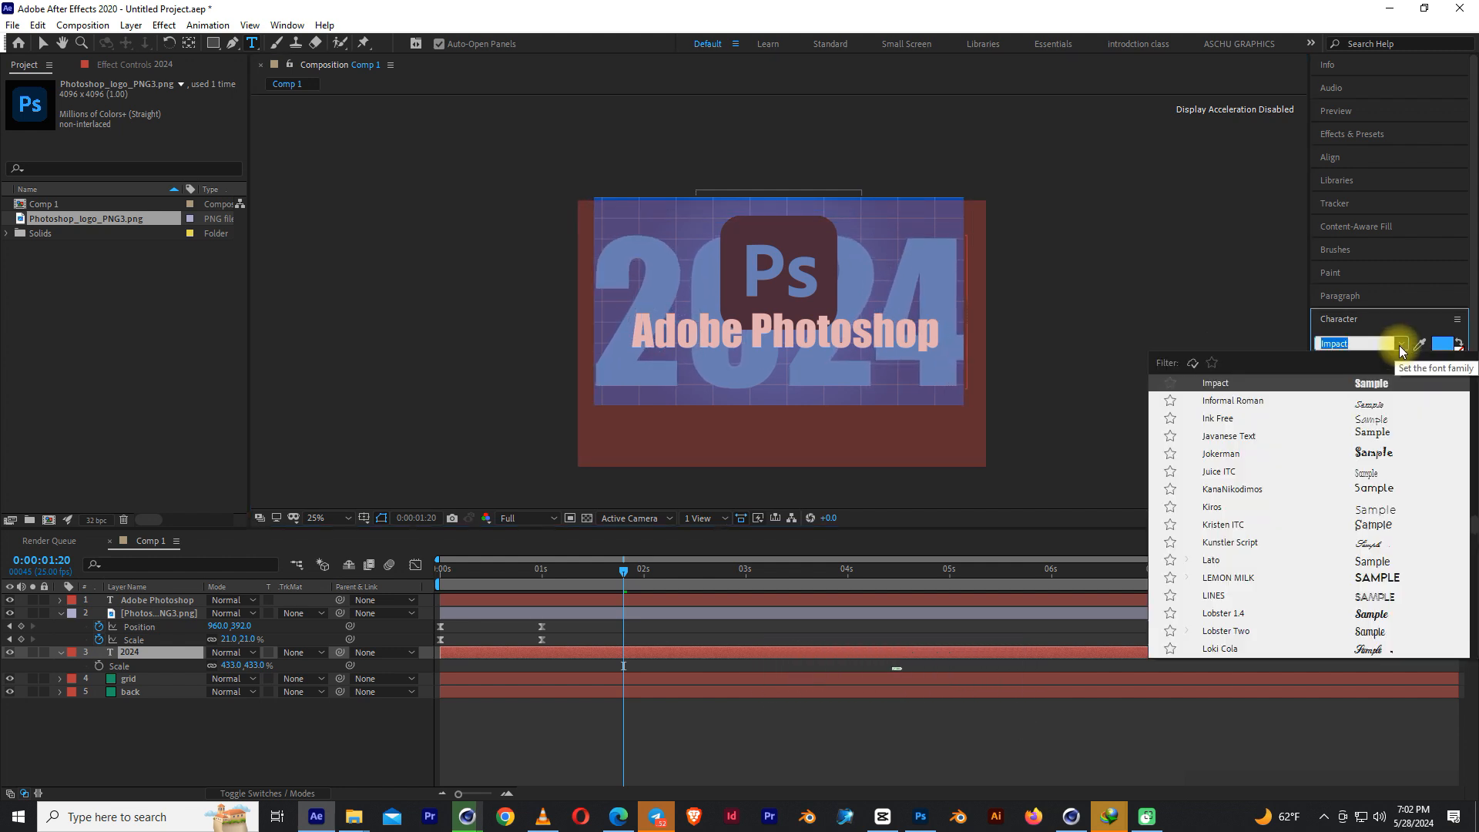
pyautogui.scroll(-5, 1371, 565)
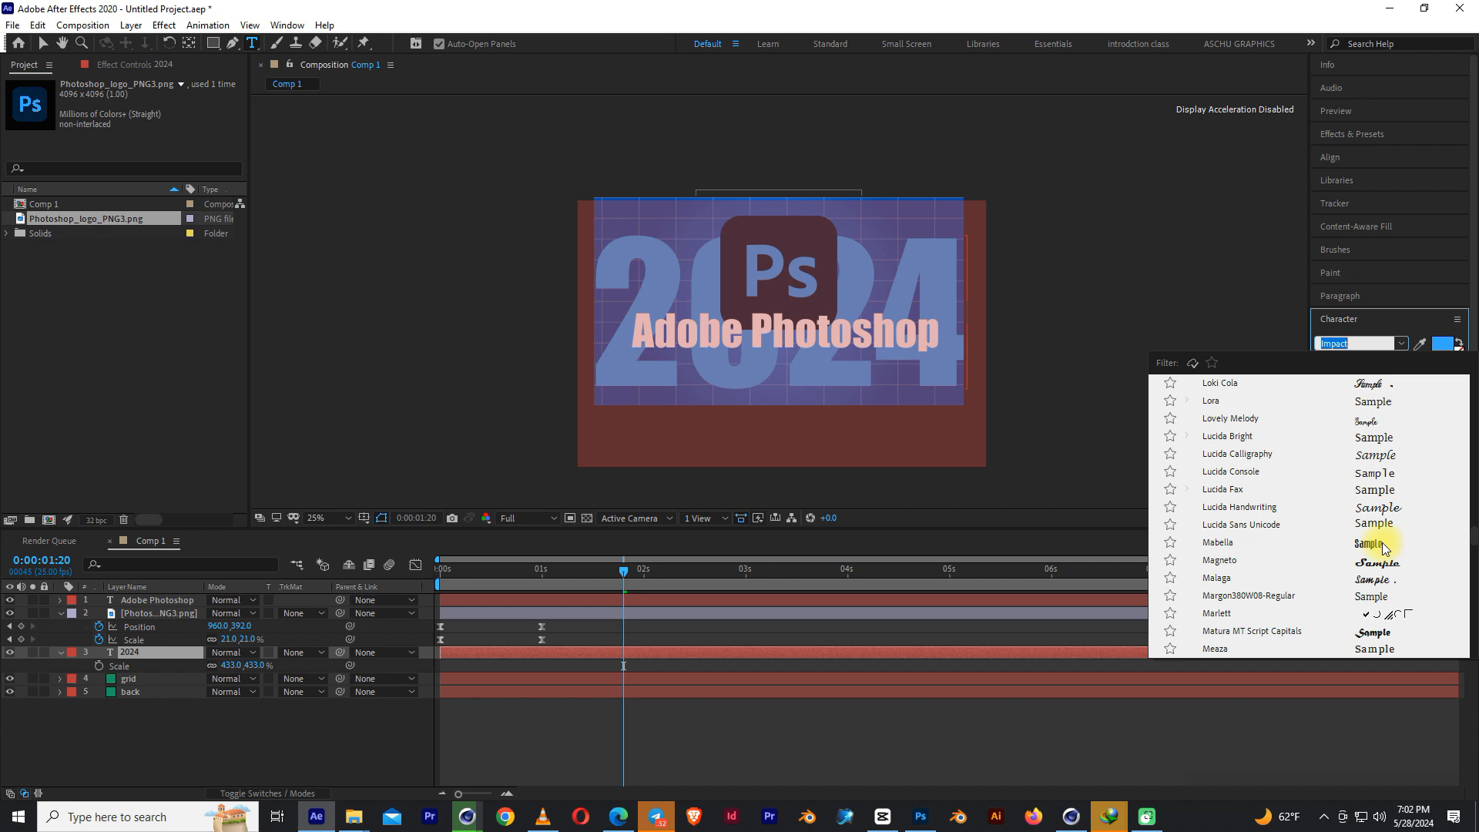
pyautogui.scroll(-5, 1376, 552)
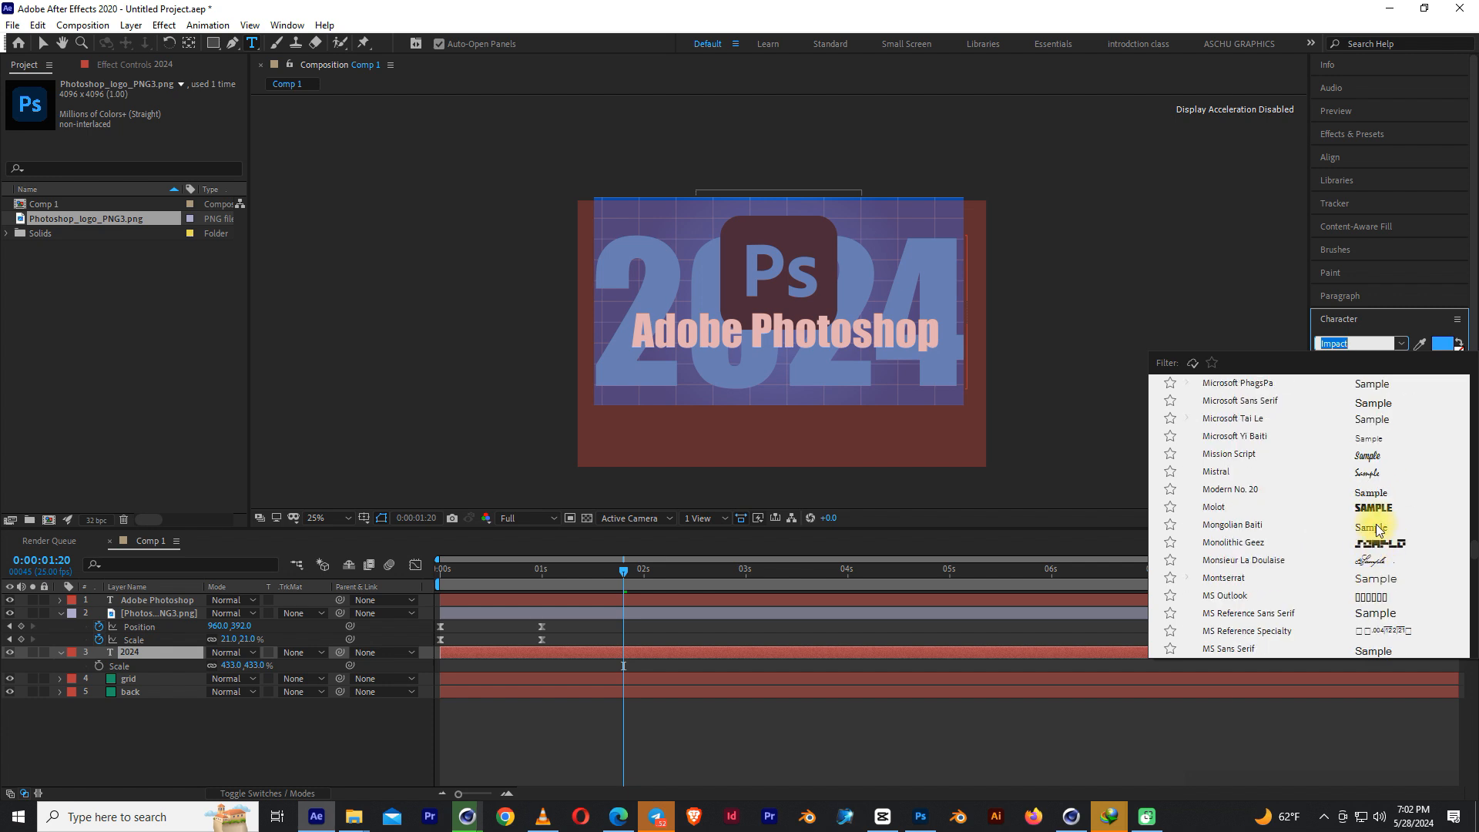
pyautogui.click(1376, 510)
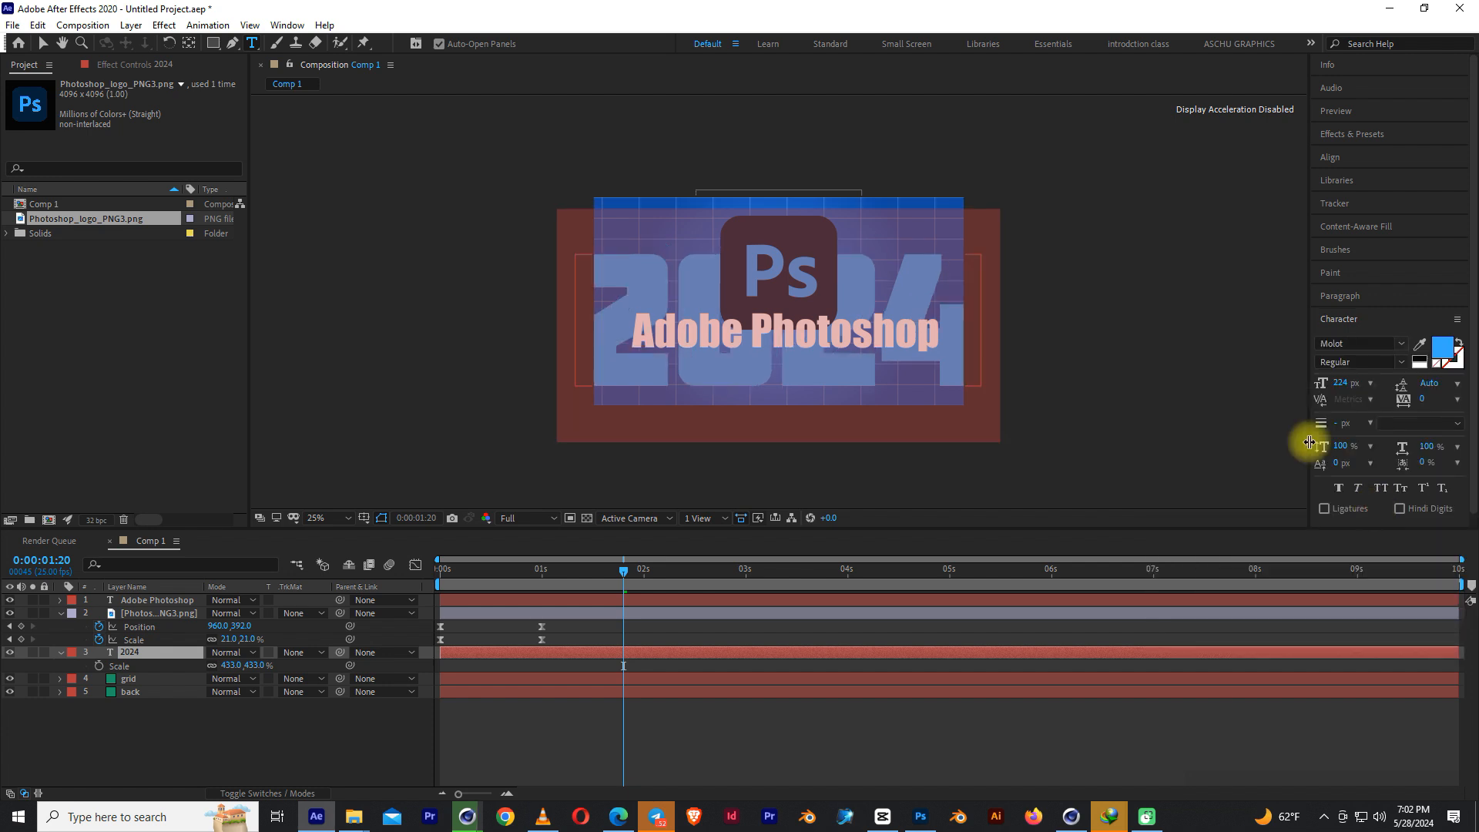
pyautogui.moveTo(1342, 382); pyautogui.dragTo(1320, 387)
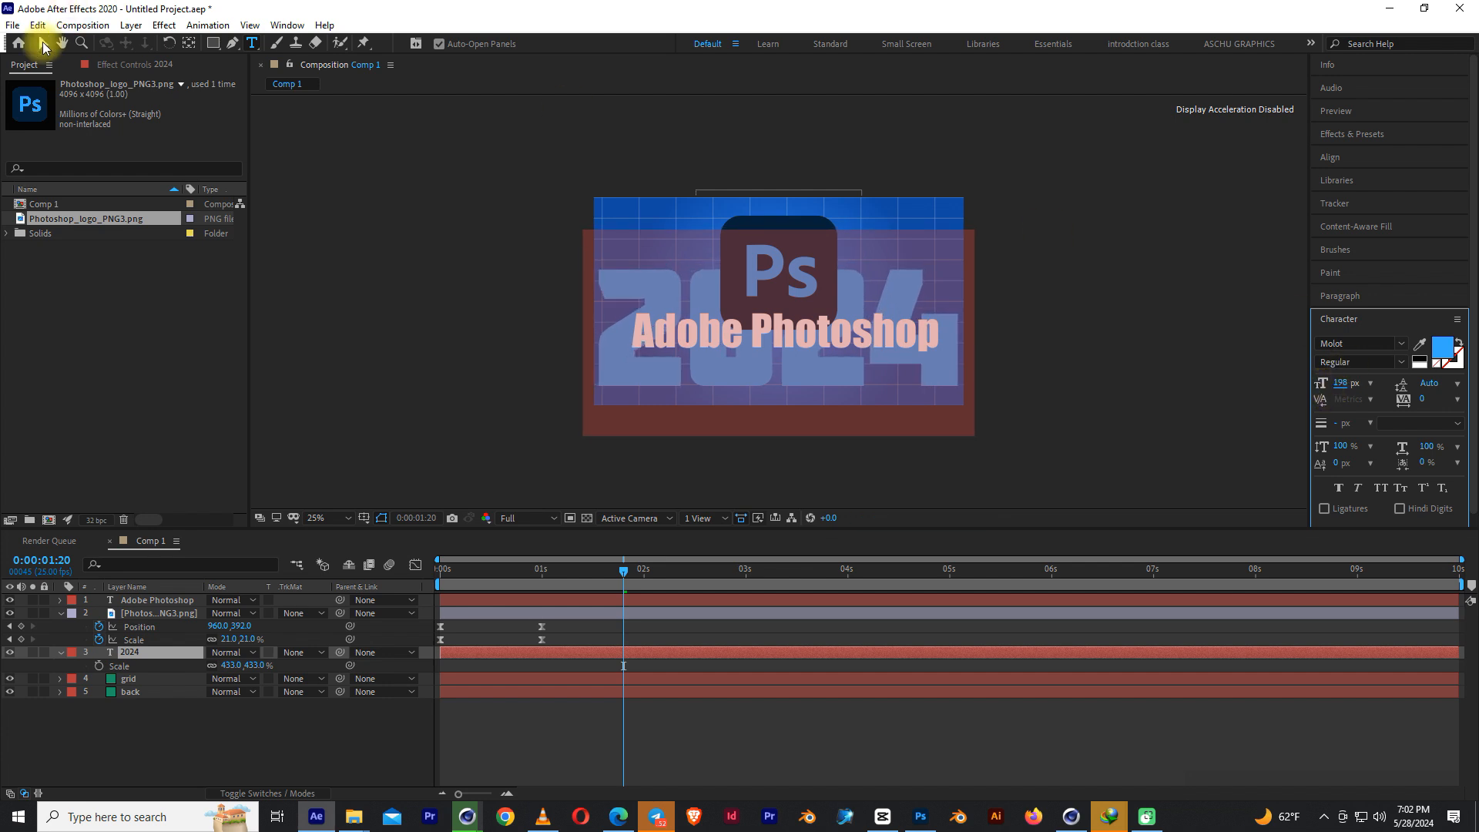
# Move the Adobe Photoshop title slightly down so it sits along the logo's lower edge.
pyautogui.click(44, 46)
pyautogui.click(148, 601)
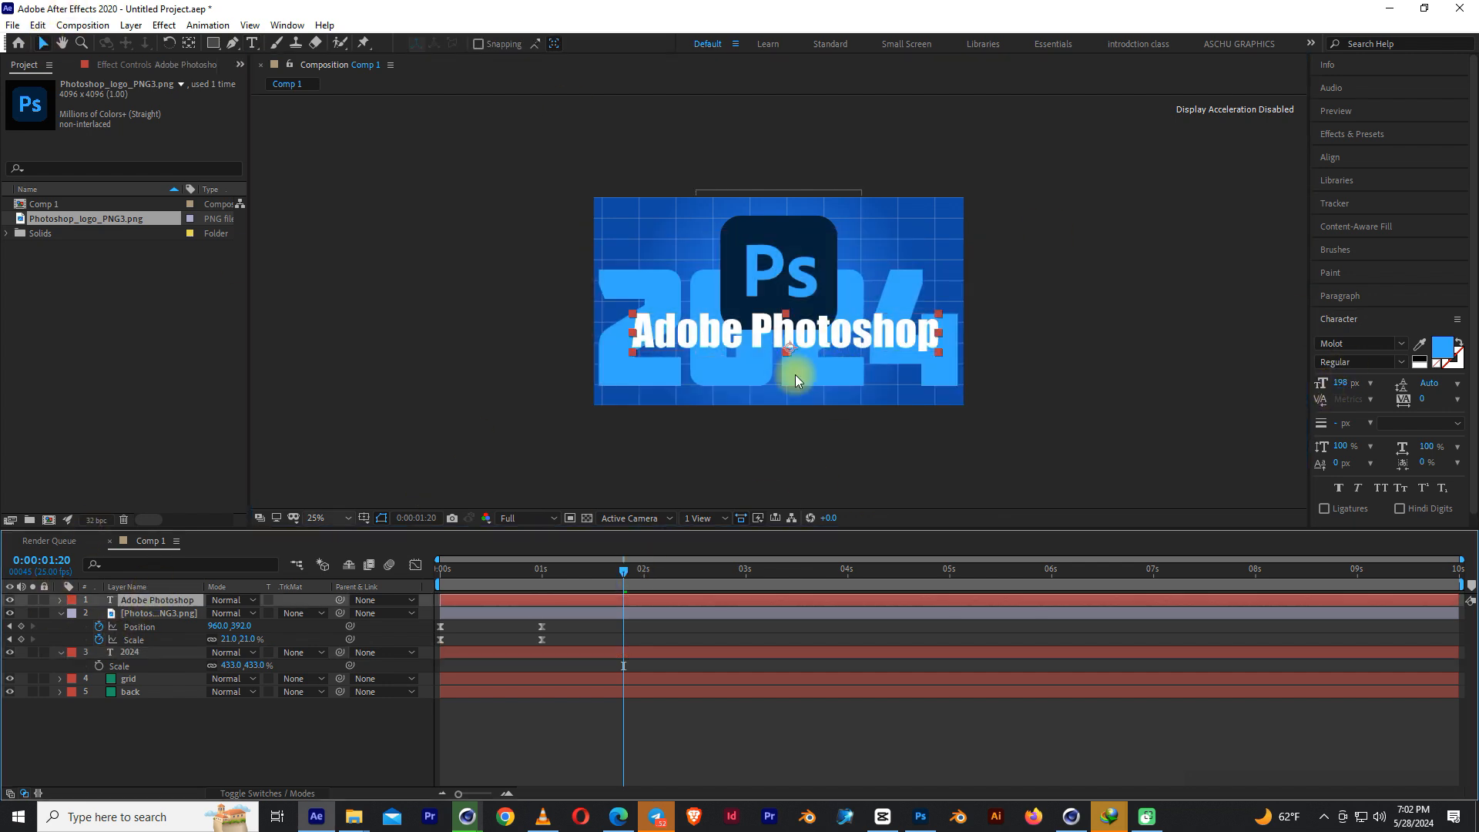
pyautogui.moveTo(863, 335); pyautogui.dragTo(866, 353)
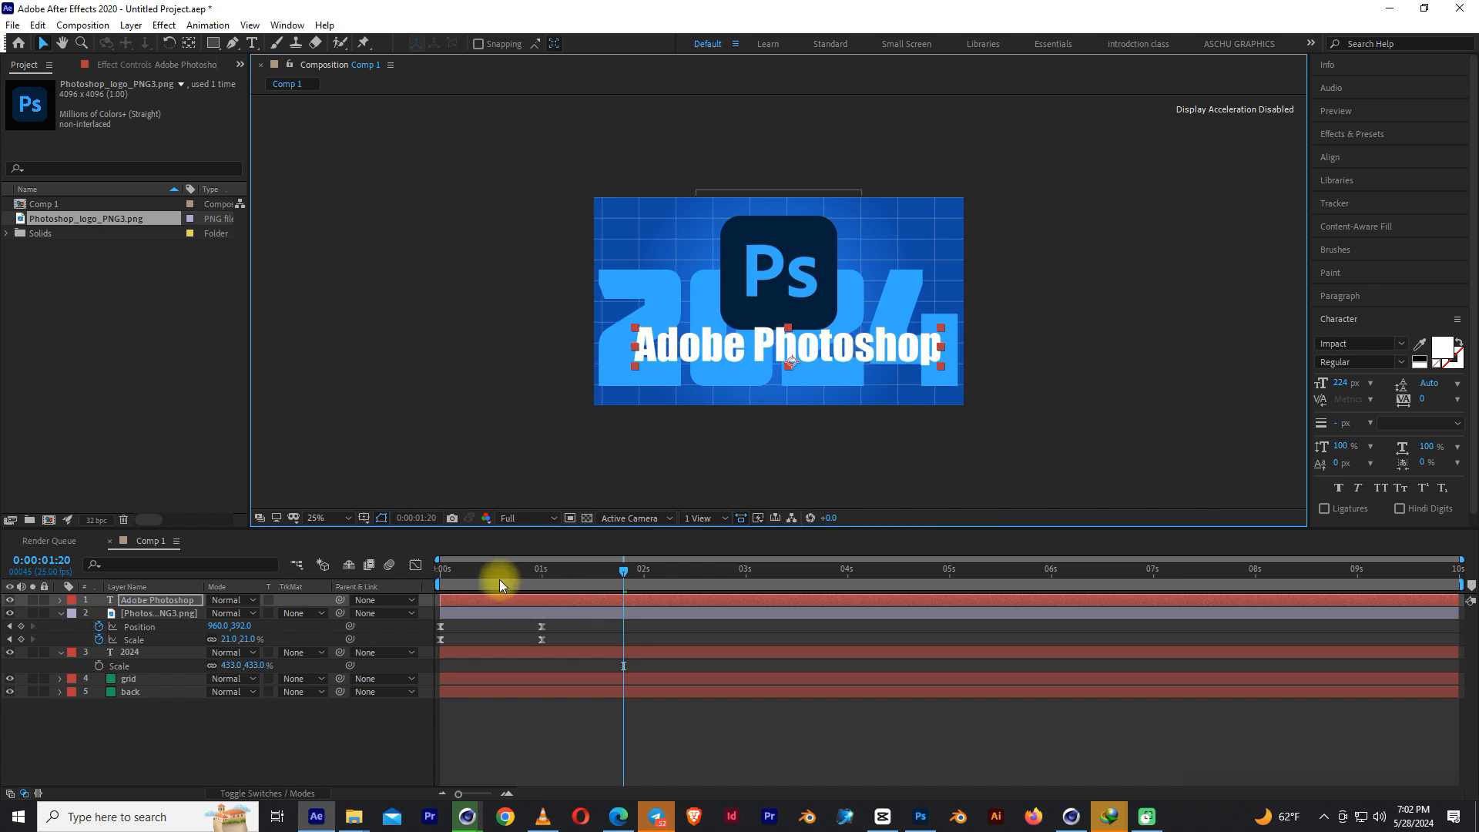
# Keyframe the 2024 layer's Position to rise from 964, 1721 at 0 seconds to 964, 980 at 1 second, and select both keyframes.
pyautogui.press('Home')
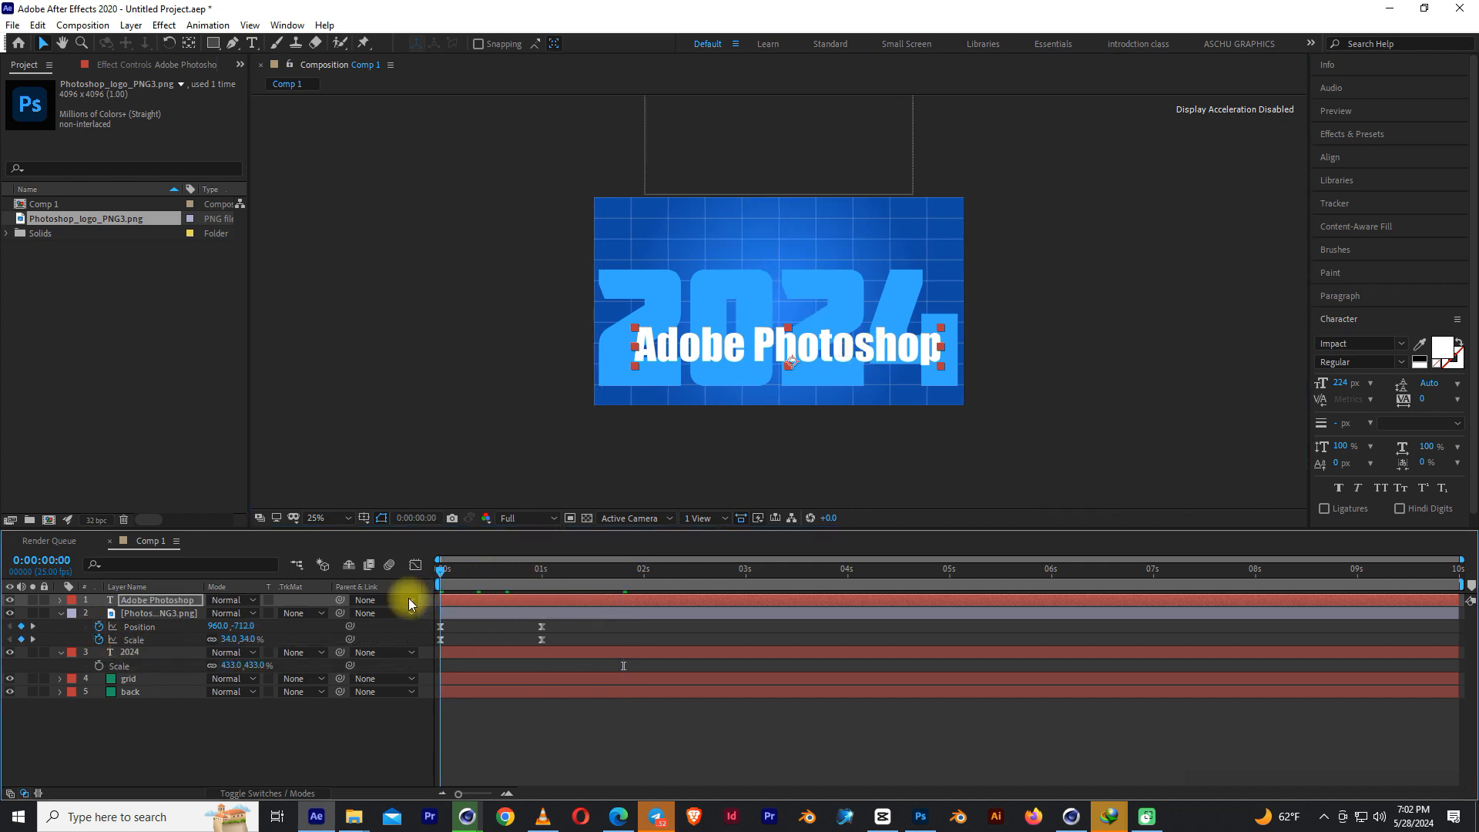
pyautogui.click(134, 652)
pyautogui.click(541, 574)
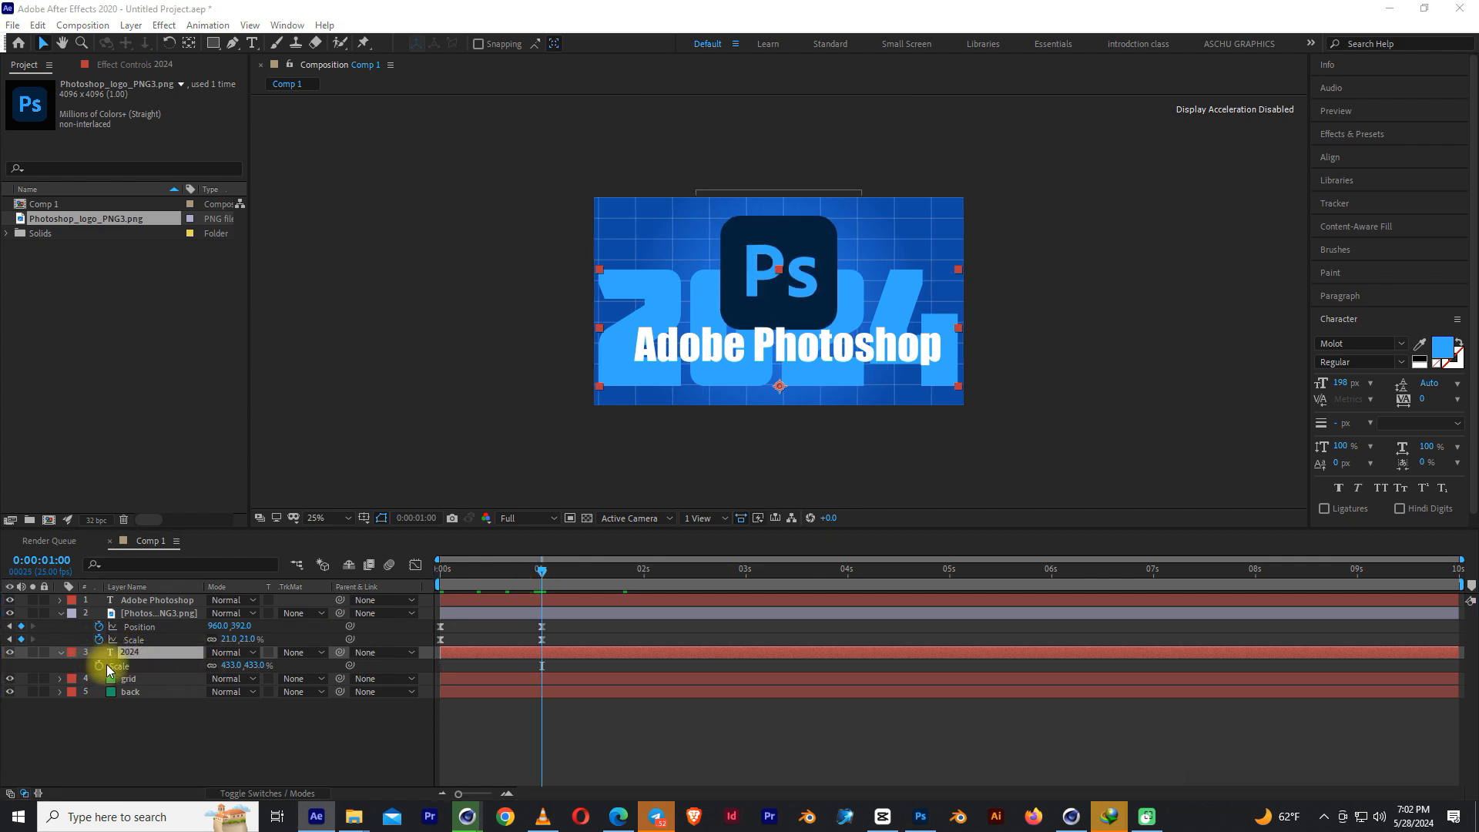
pyautogui.click(126, 652)
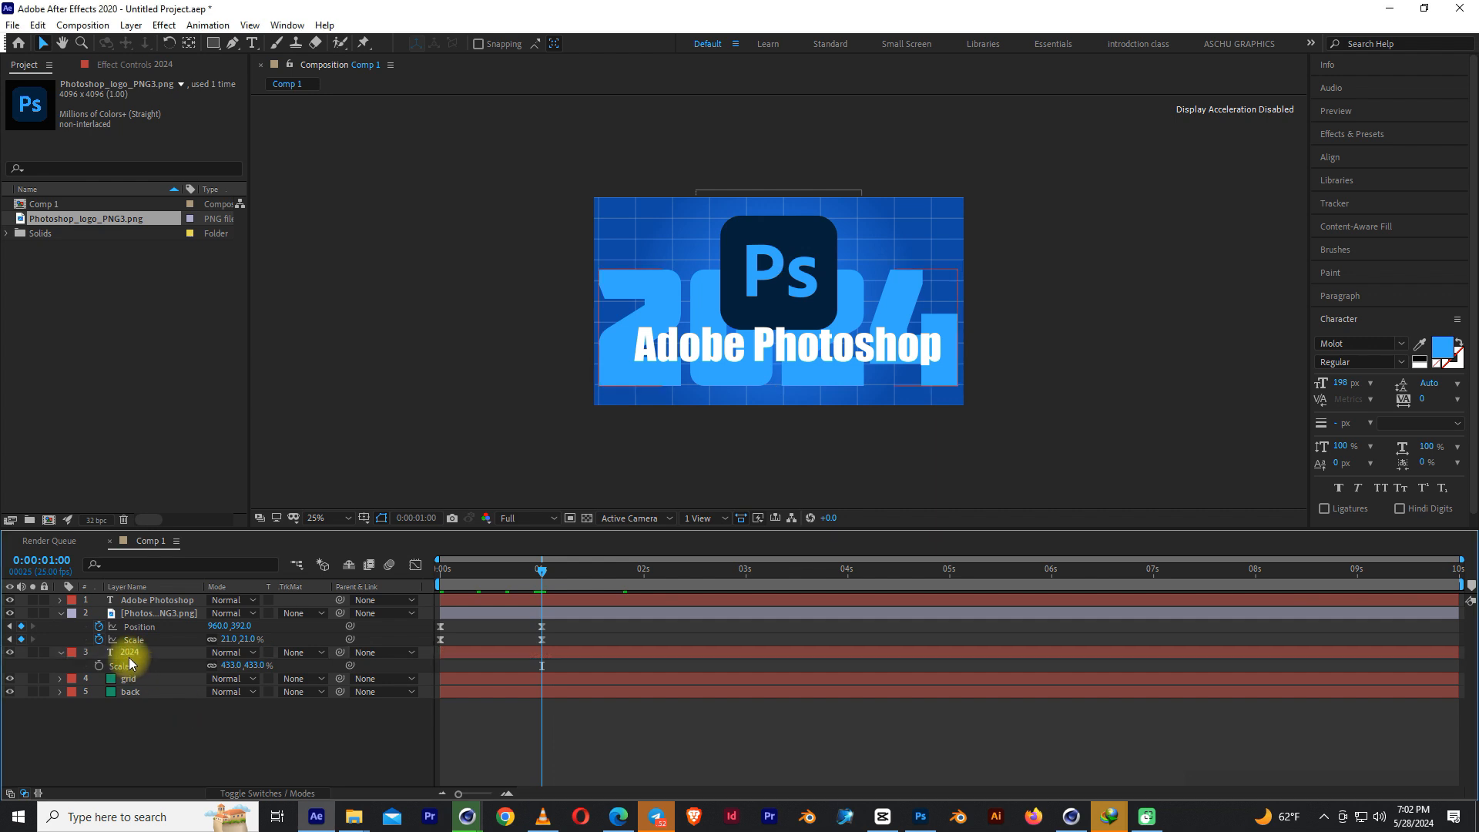
pyautogui.press('p')
pyautogui.click(99, 666)
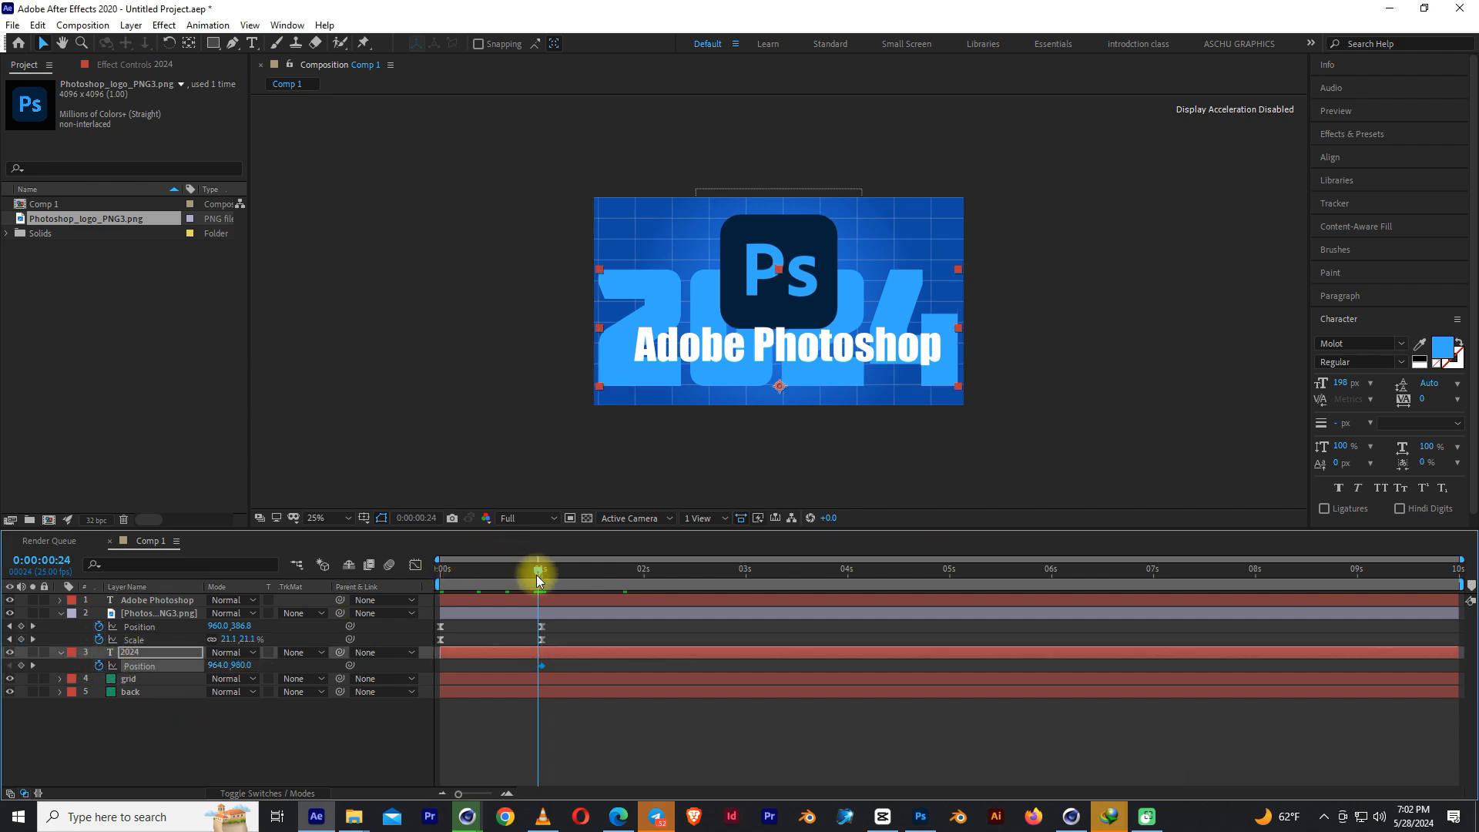
pyautogui.moveTo(540, 574); pyautogui.dragTo(306, 603)
pyautogui.moveTo(237, 665); pyautogui.dragTo(1119, 598)
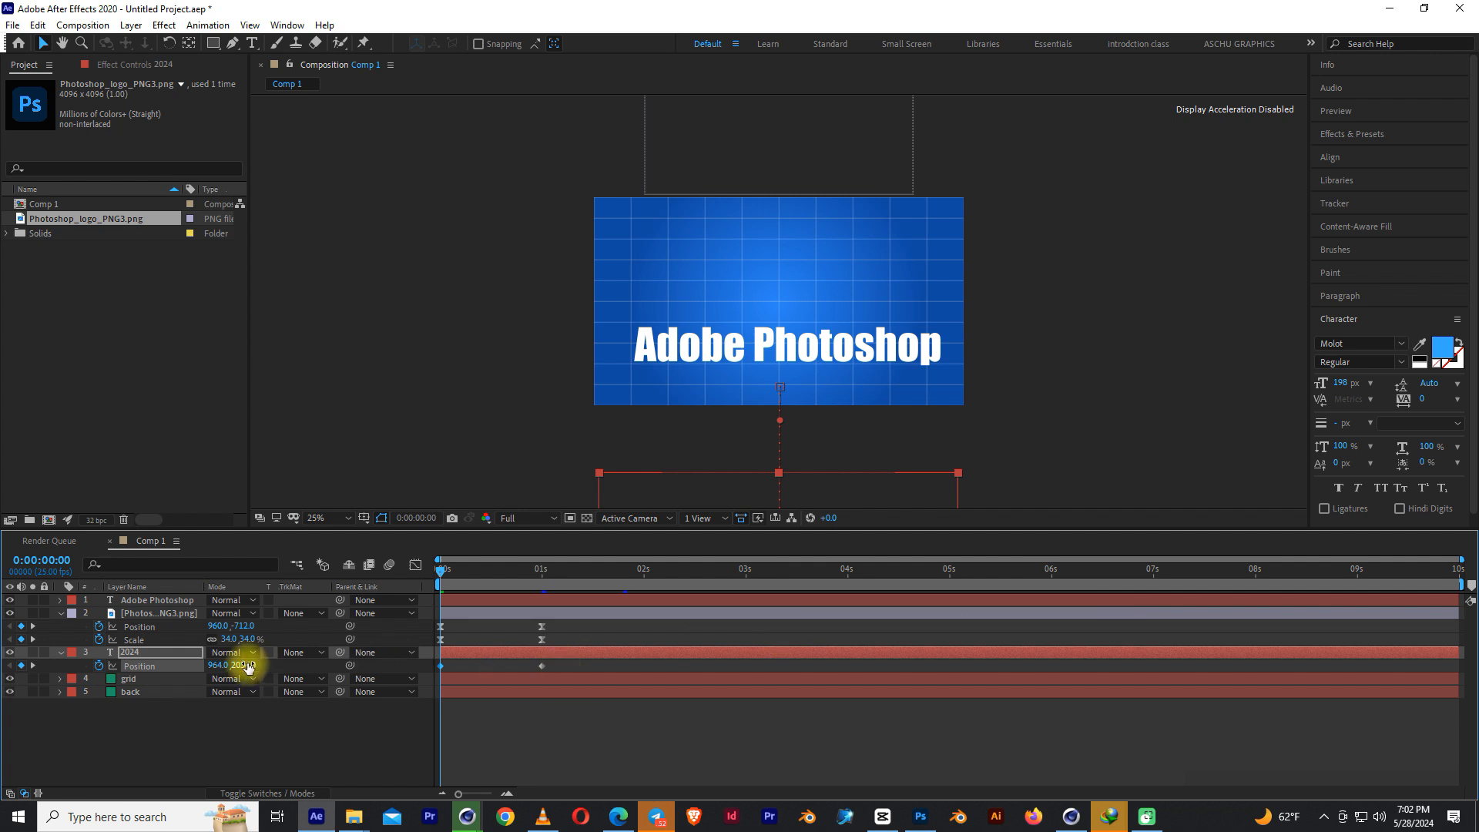
pyautogui.moveTo(248, 665); pyautogui.dragTo(41, 626)
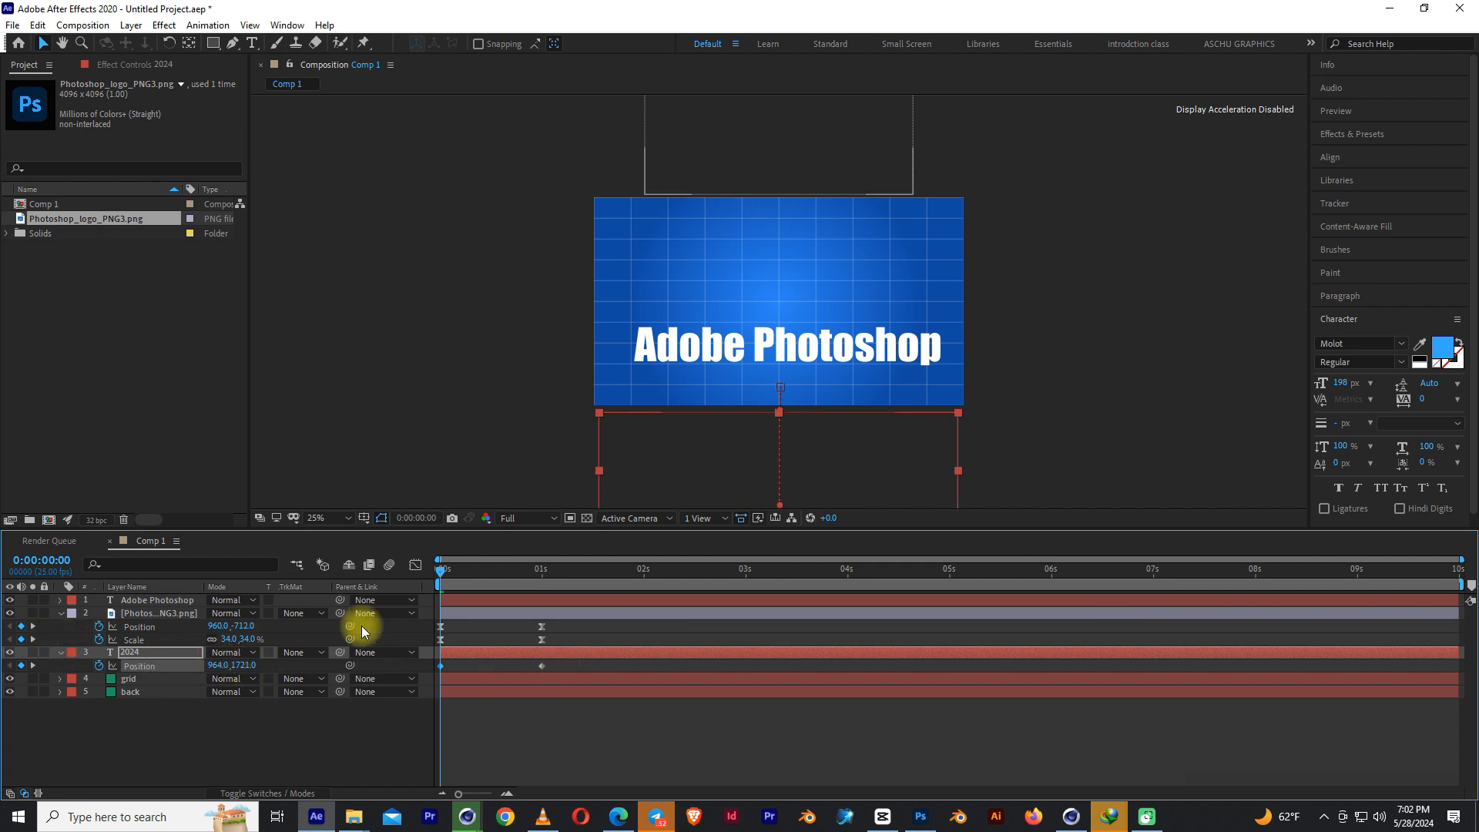
pyautogui.moveTo(549, 666); pyautogui.dragTo(376, 696)
pyautogui.rightClick(538, 666)
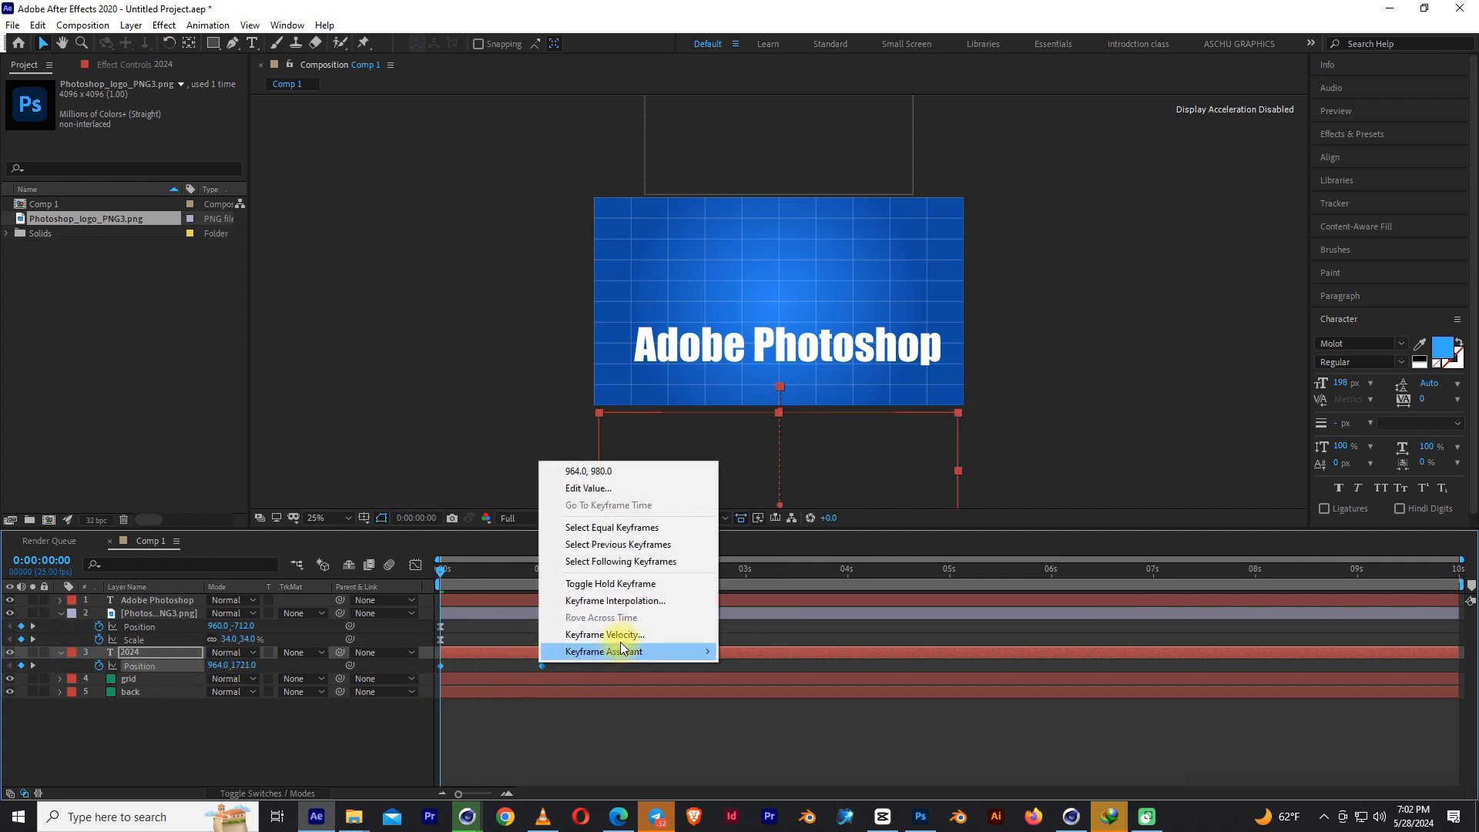
pyautogui.moveTo(700, 654)
pyautogui.click(790, 804)
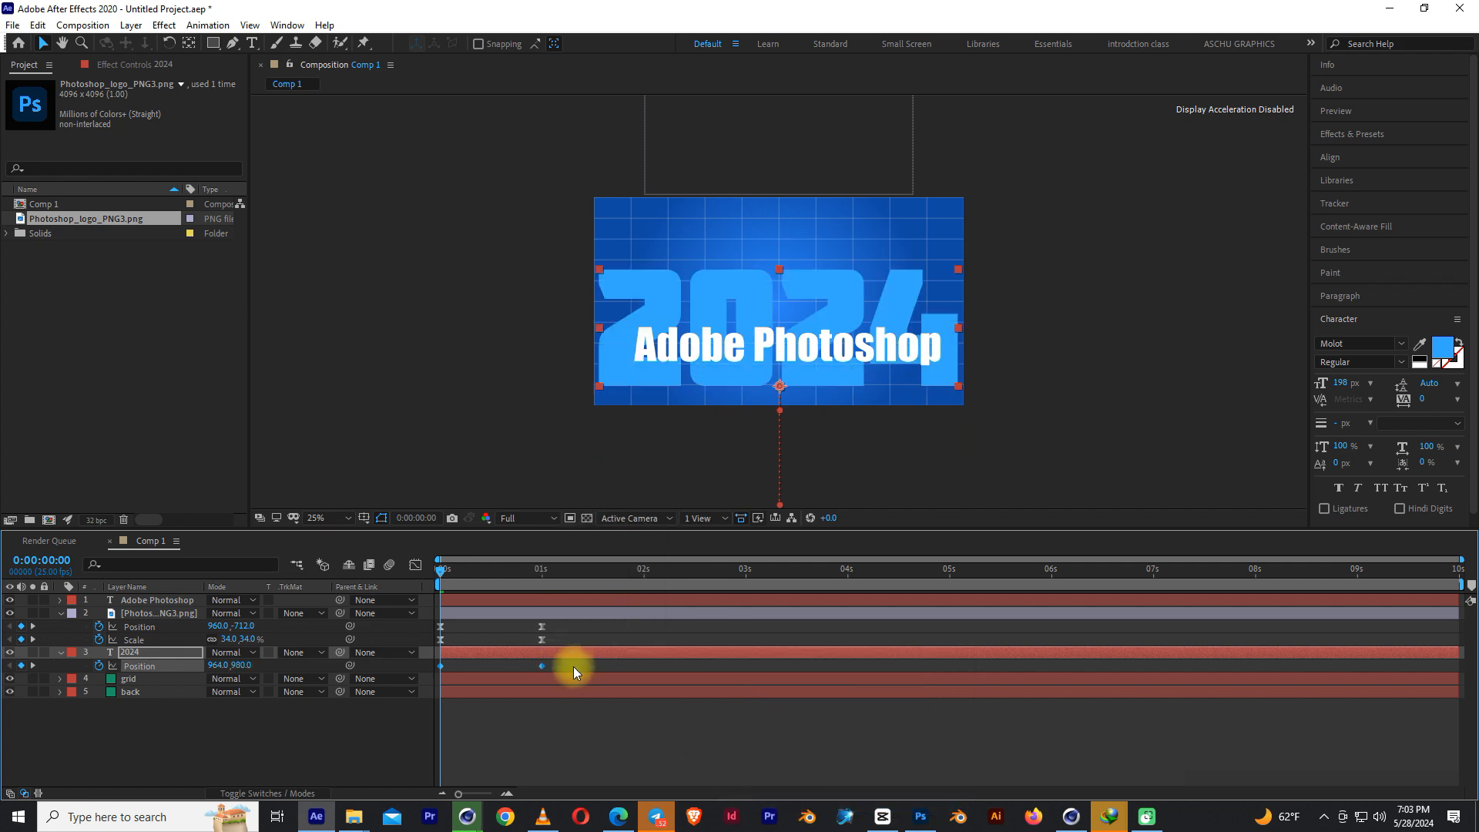
pyautogui.hotkey('ctrl', 'z')
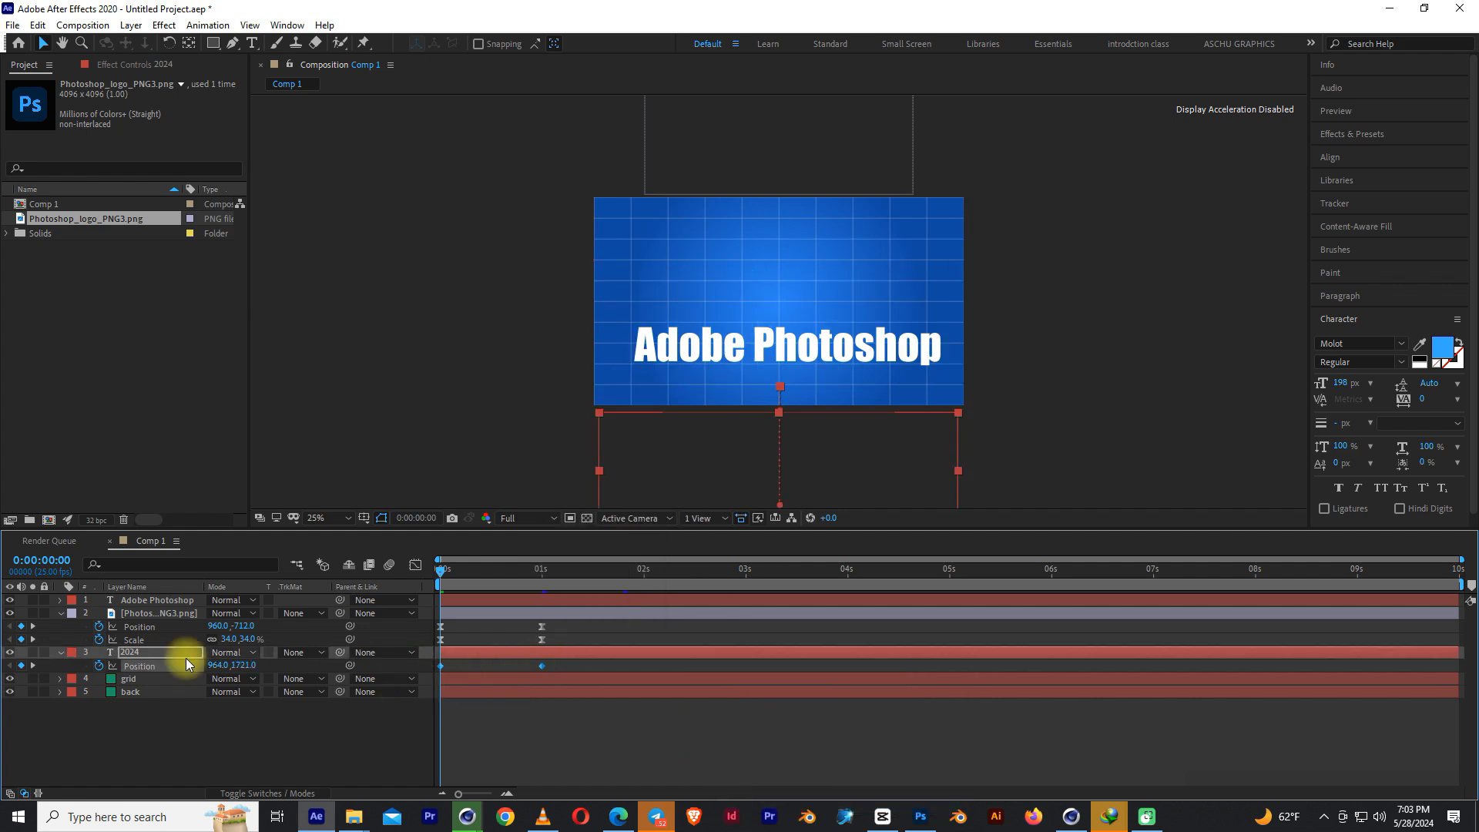
# Apply Easy Ease to both selected 2024 Position keyframes and scrub through the motion.
pyautogui.rightClick(538, 665)
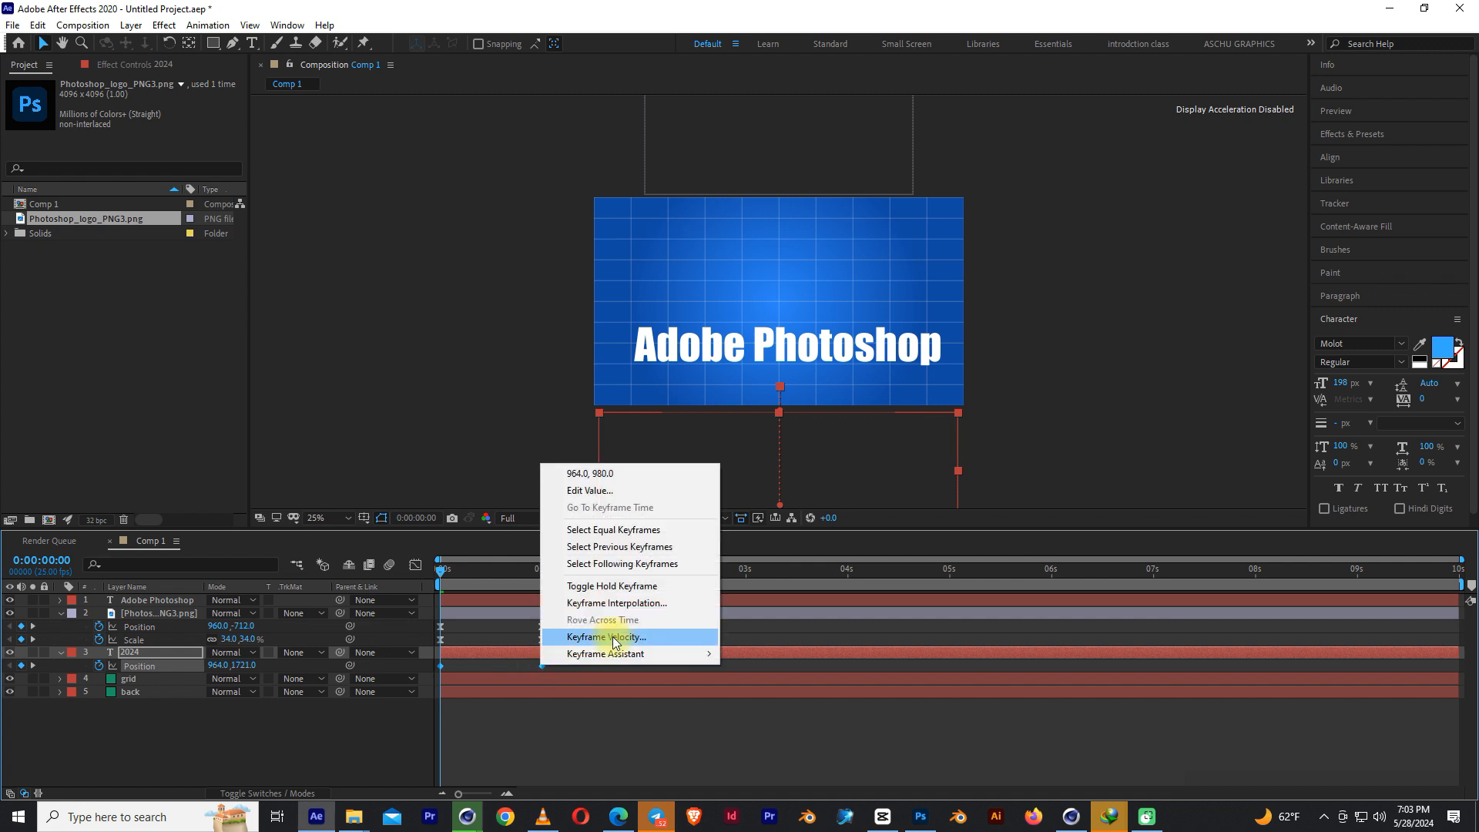
pyautogui.moveTo(612, 652)
pyautogui.click(806, 704)
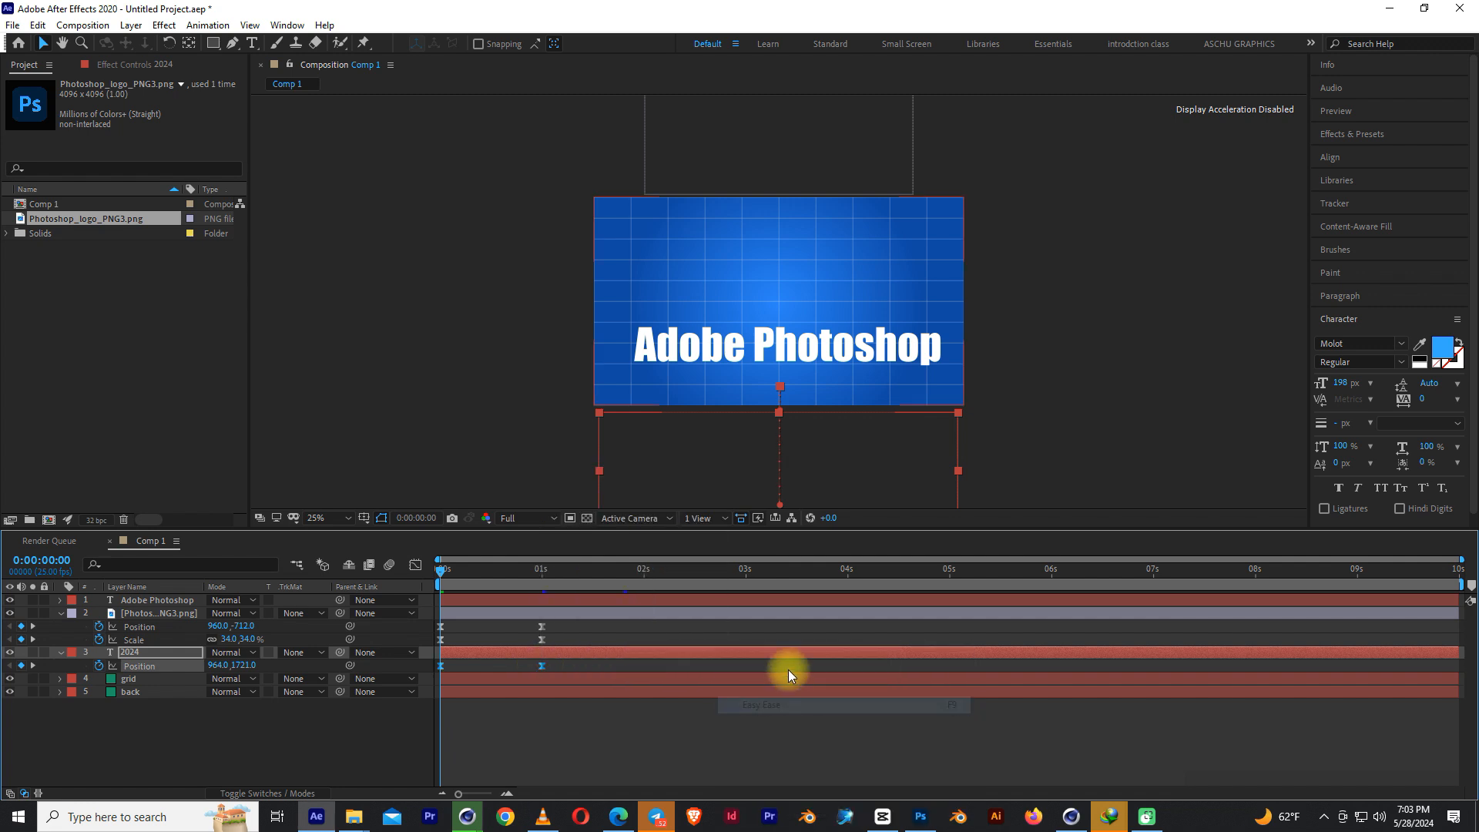
pyautogui.moveTo(451, 581); pyautogui.dragTo(593, 586)
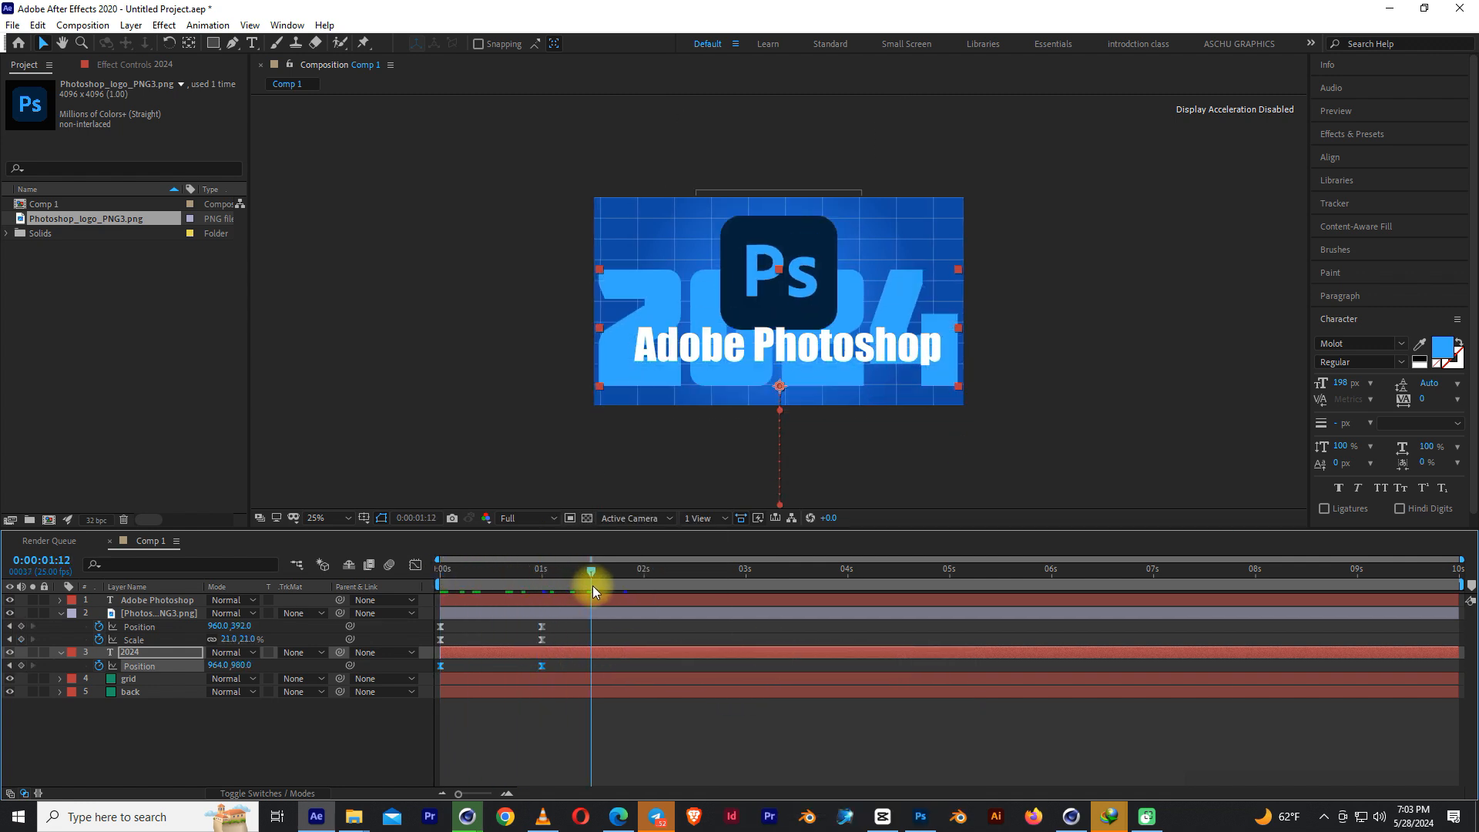
# Keyframe the Adobe Photoshop title's Scale from 0% at 0 seconds to 100% at 1 second.
pyautogui.click(542, 574)
pyautogui.click(165, 599)
pyautogui.press('s')
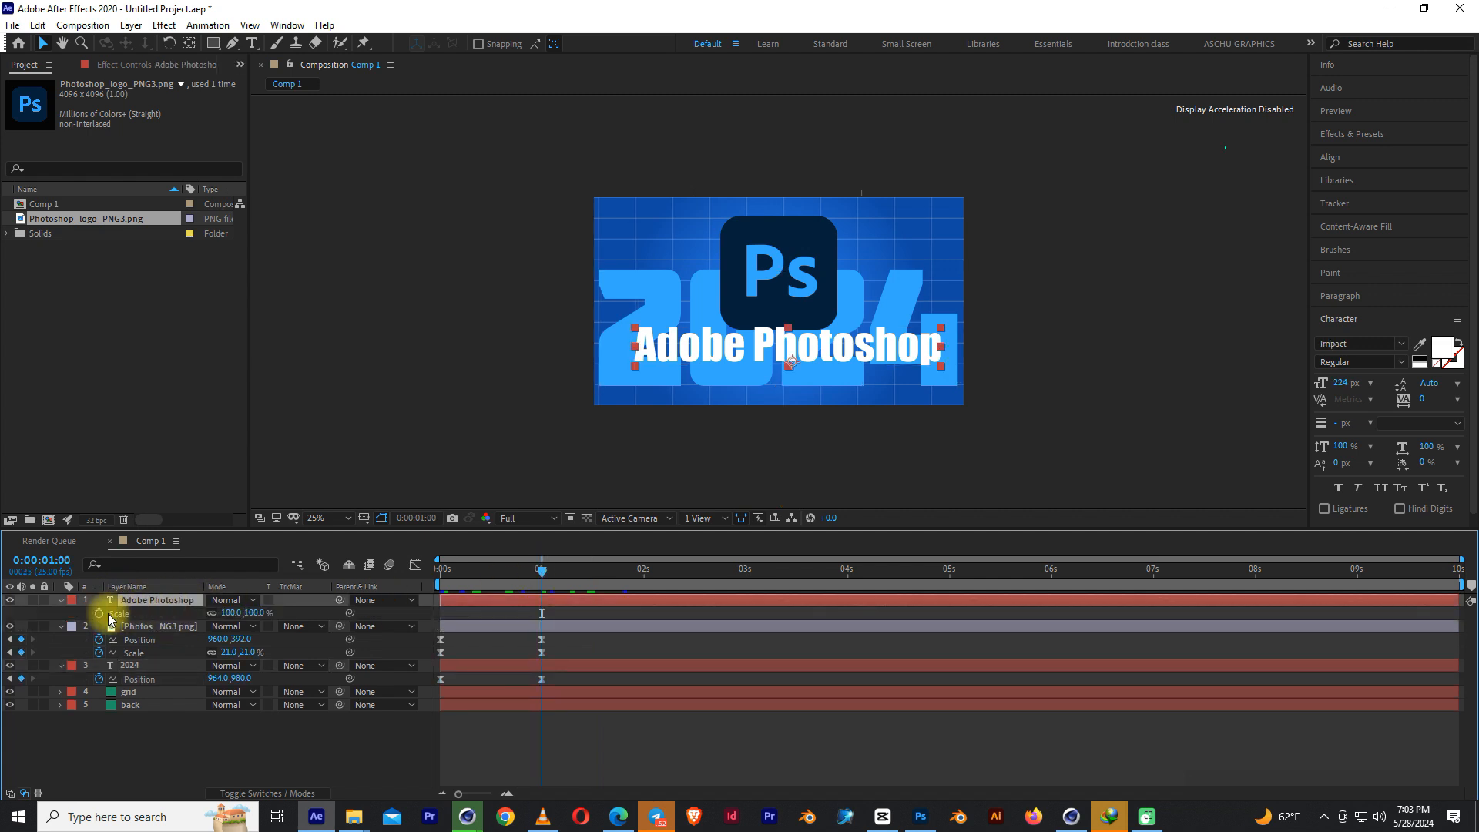
pyautogui.click(99, 613)
pyautogui.moveTo(543, 571); pyautogui.dragTo(390, 590)
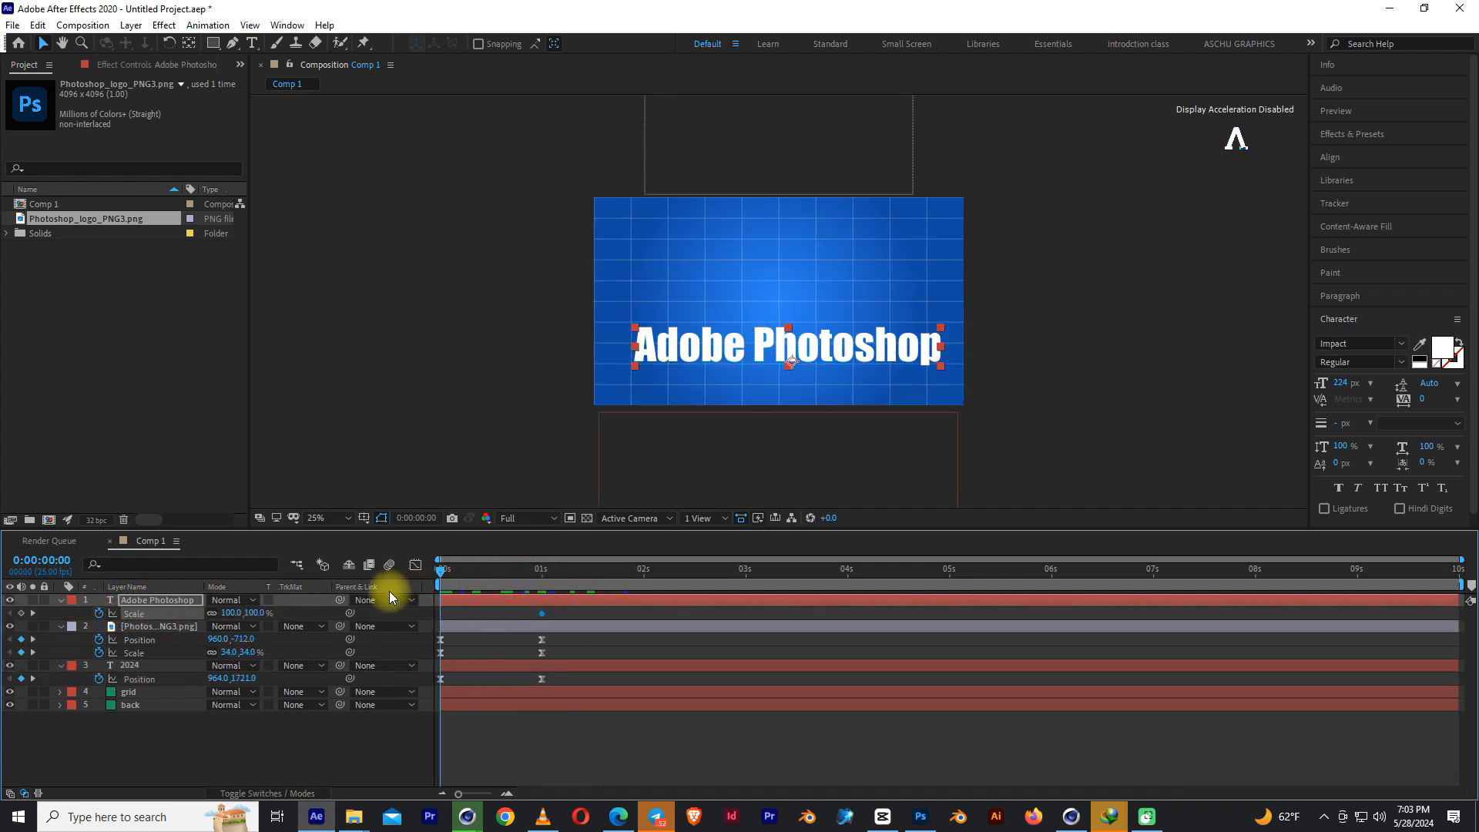
pyautogui.click(231, 613)
pyautogui.write('0')
pyautogui.press('Return')
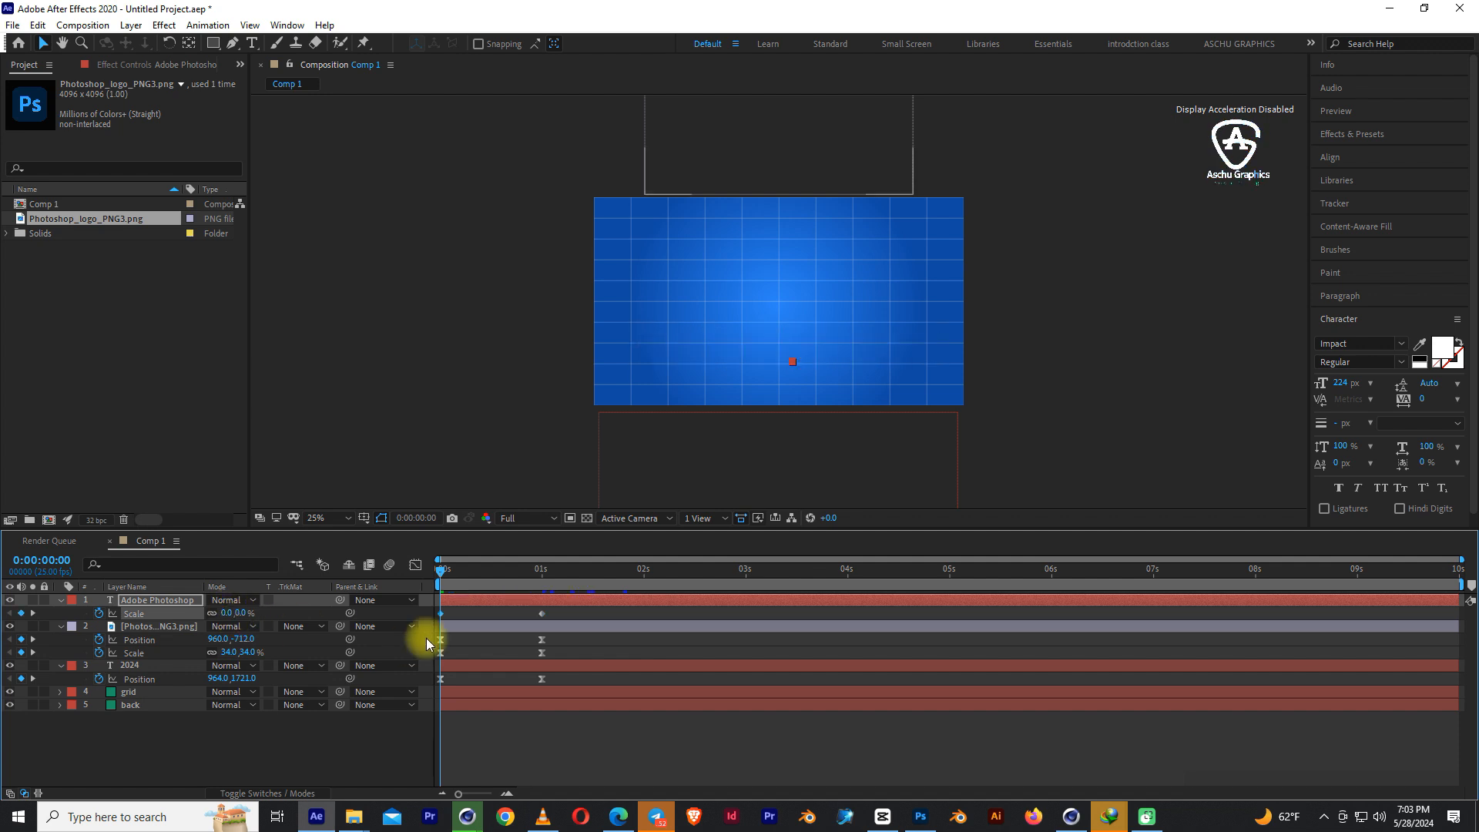
# Select all keyframes of the title, logo and 2024 layers and apply Easy Ease to them.
pyautogui.moveTo(453, 571); pyautogui.dragTo(401, 707)
pyautogui.rightClick(539, 609)
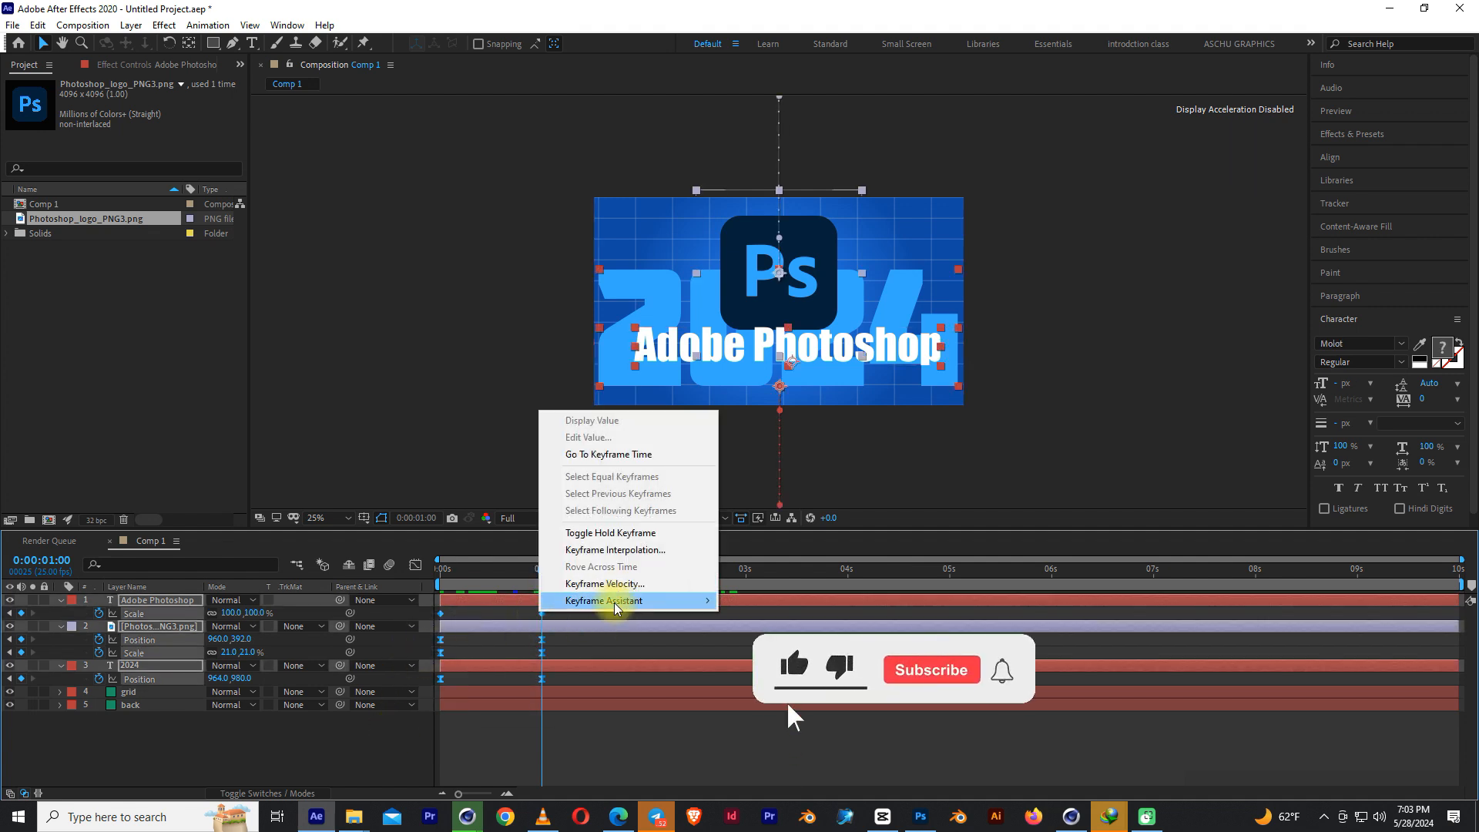
pyautogui.moveTo(609, 604)
pyautogui.click(747, 633)
# Raise the end keyframes' influence to 100% in the speed graph, then preview the animation from the start.
pyautogui.click(415, 565)
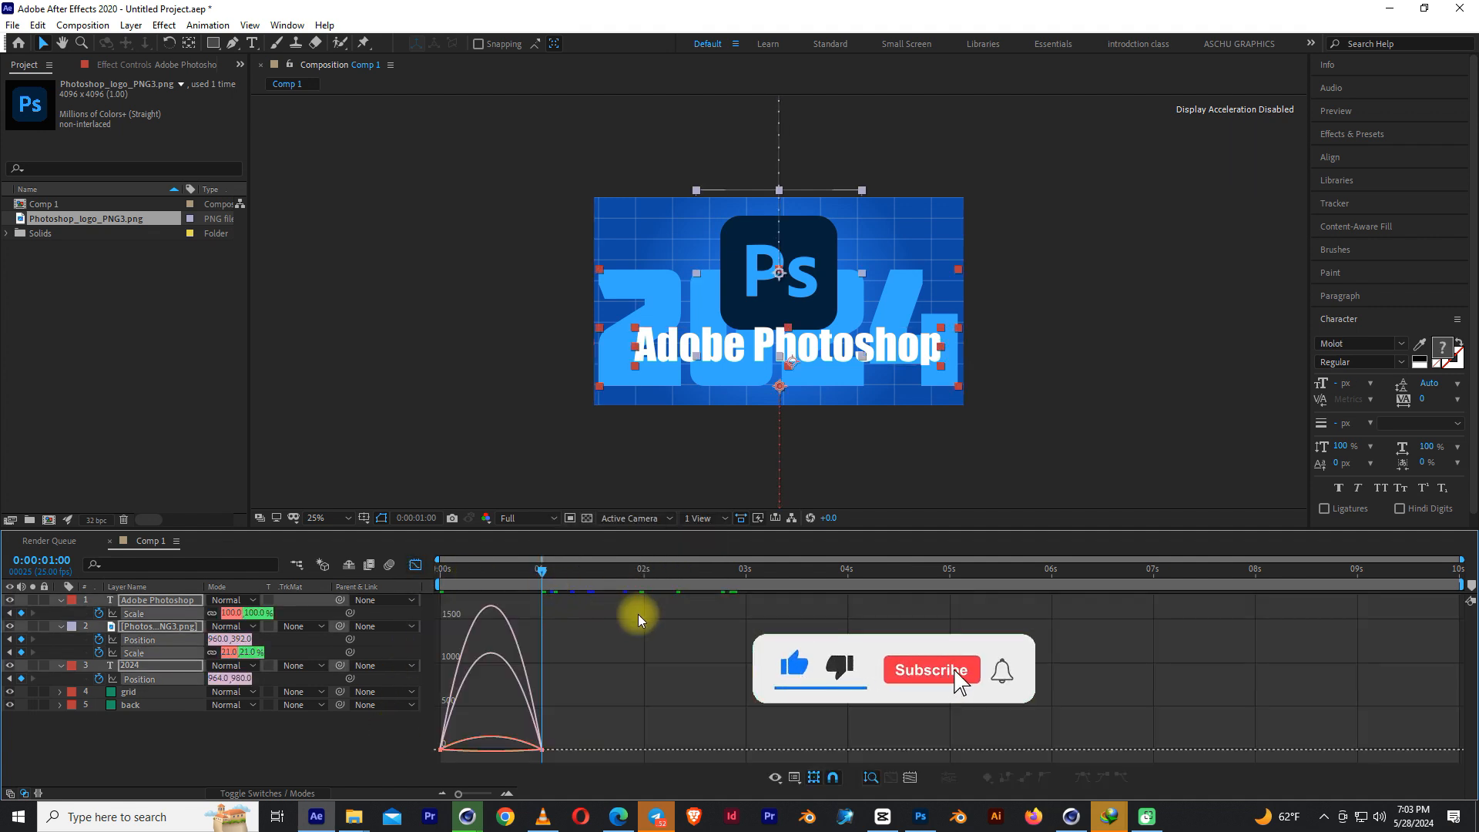
pyautogui.moveTo(528, 748); pyautogui.dragTo(429, 752)
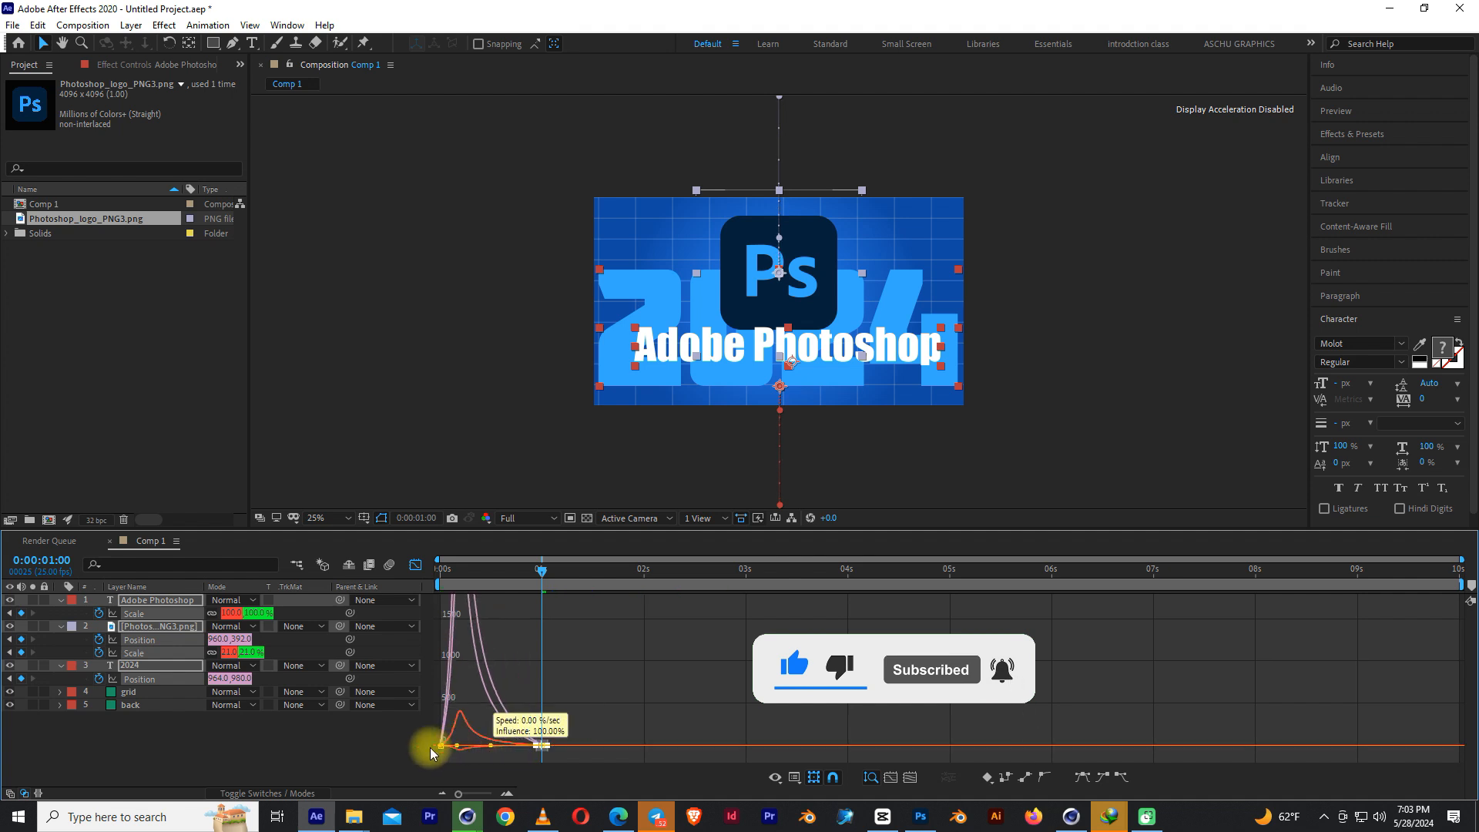
pyautogui.click(416, 566)
pyautogui.moveTo(520, 581); pyautogui.dragTo(425, 606)
pyautogui.press('space')
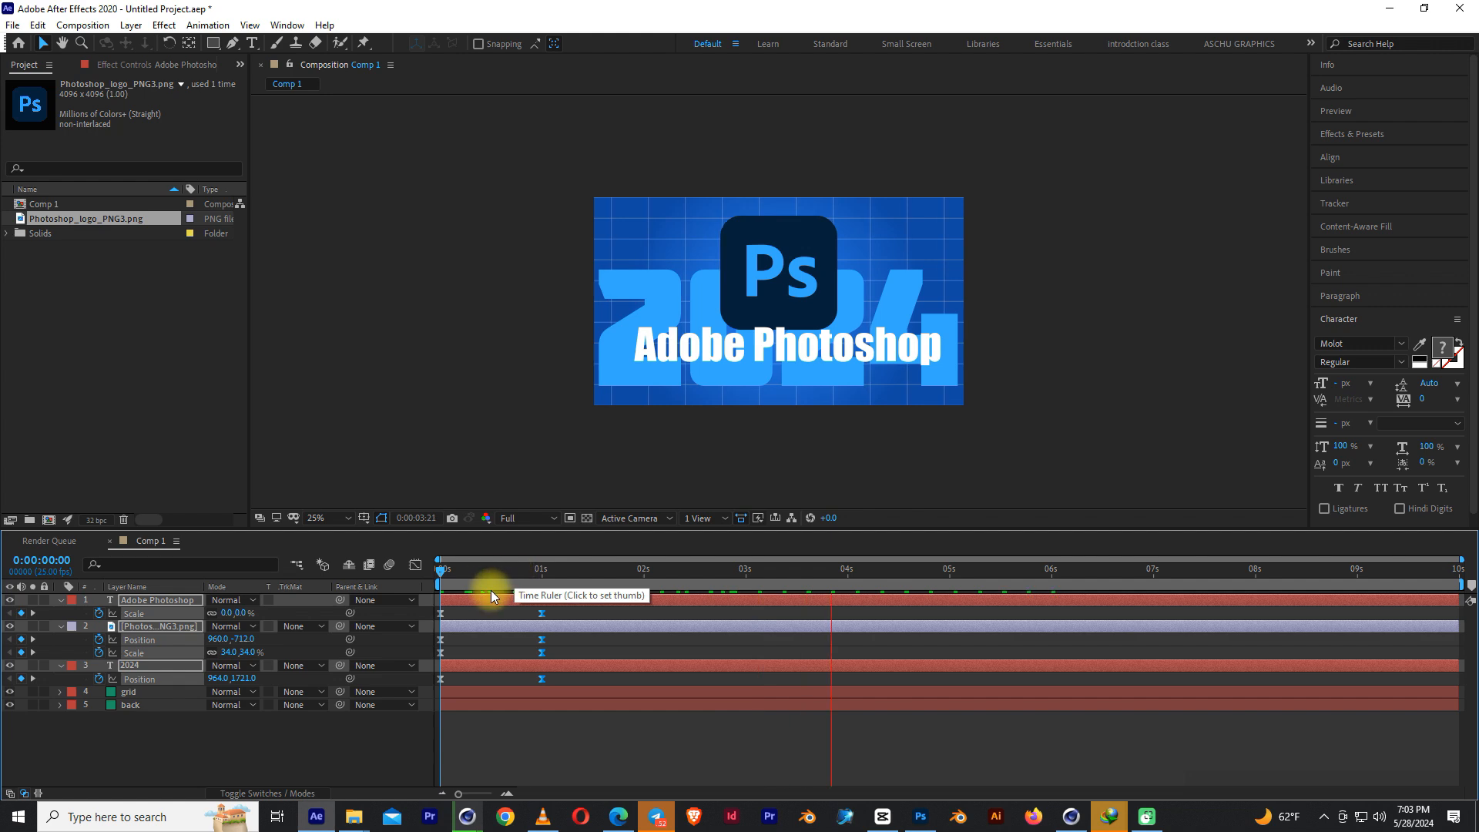
# Apply Fast Box Blur to the grid layer with a Blur Radius of 4 and Repeat Edge Pixels enabled.
pyautogui.moveTo(480, 579); pyautogui.dragTo(546, 584)
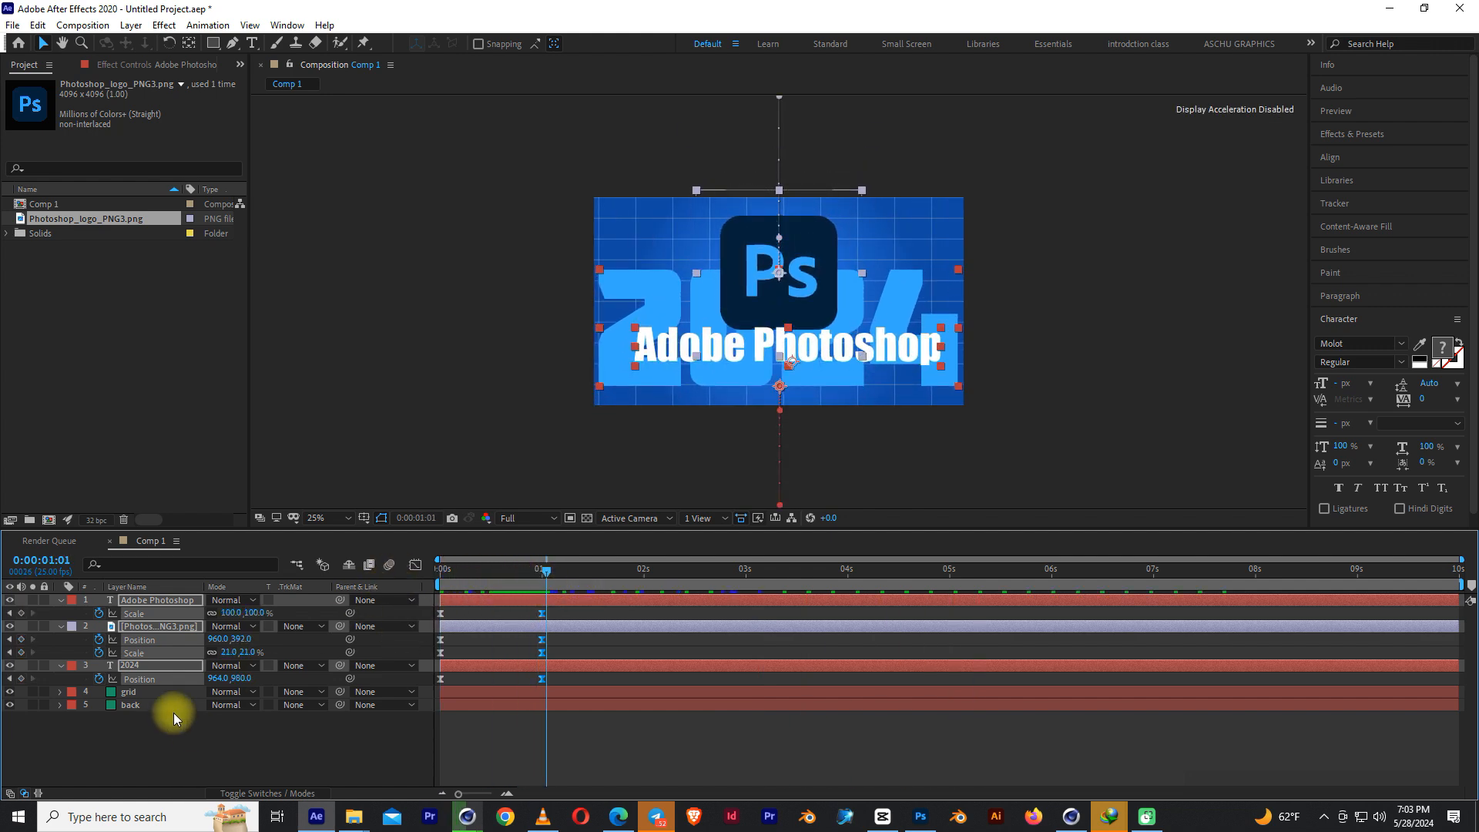
pyautogui.click(139, 693)
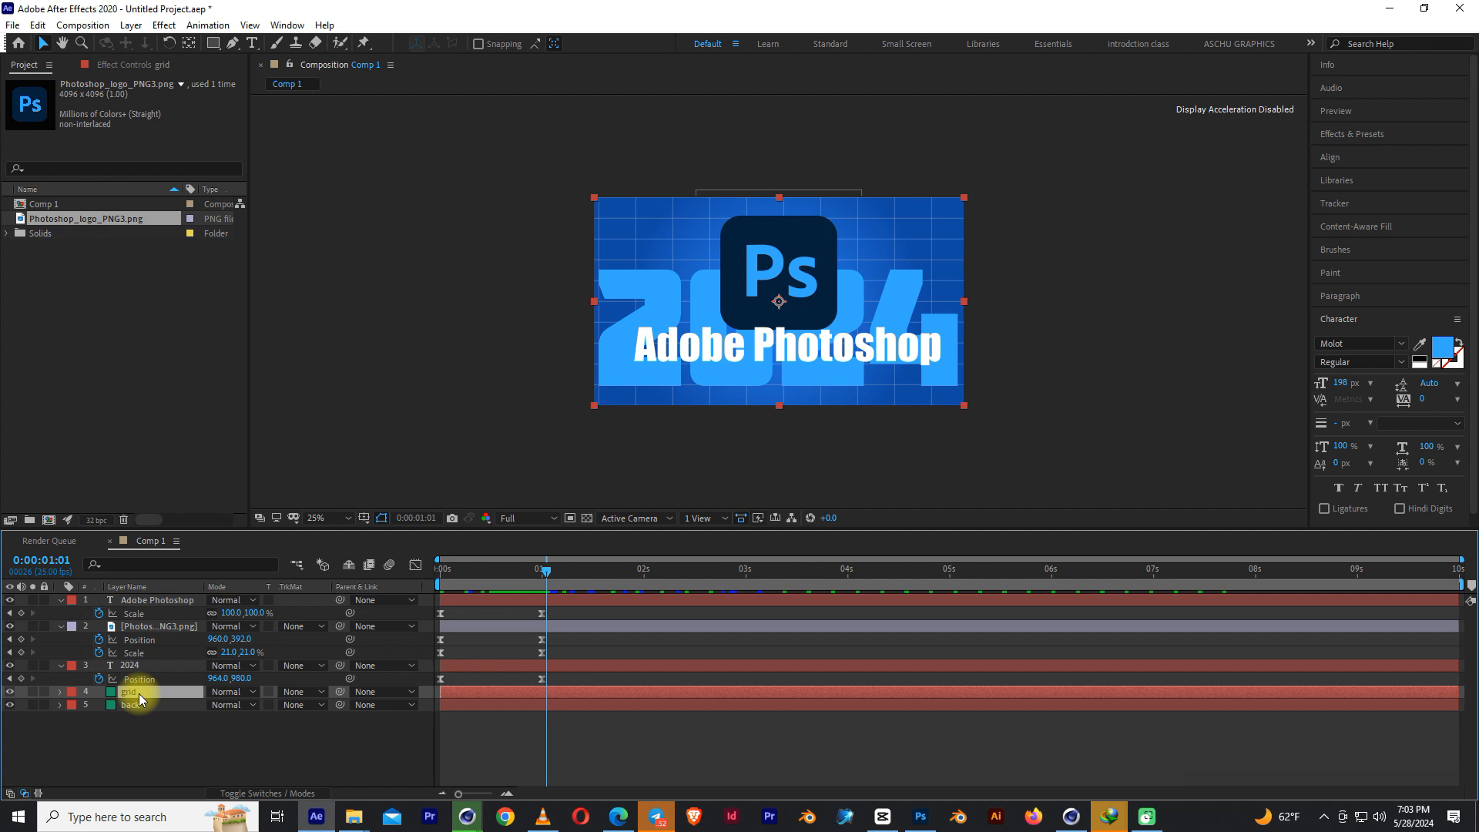
pyautogui.click(1349, 135)
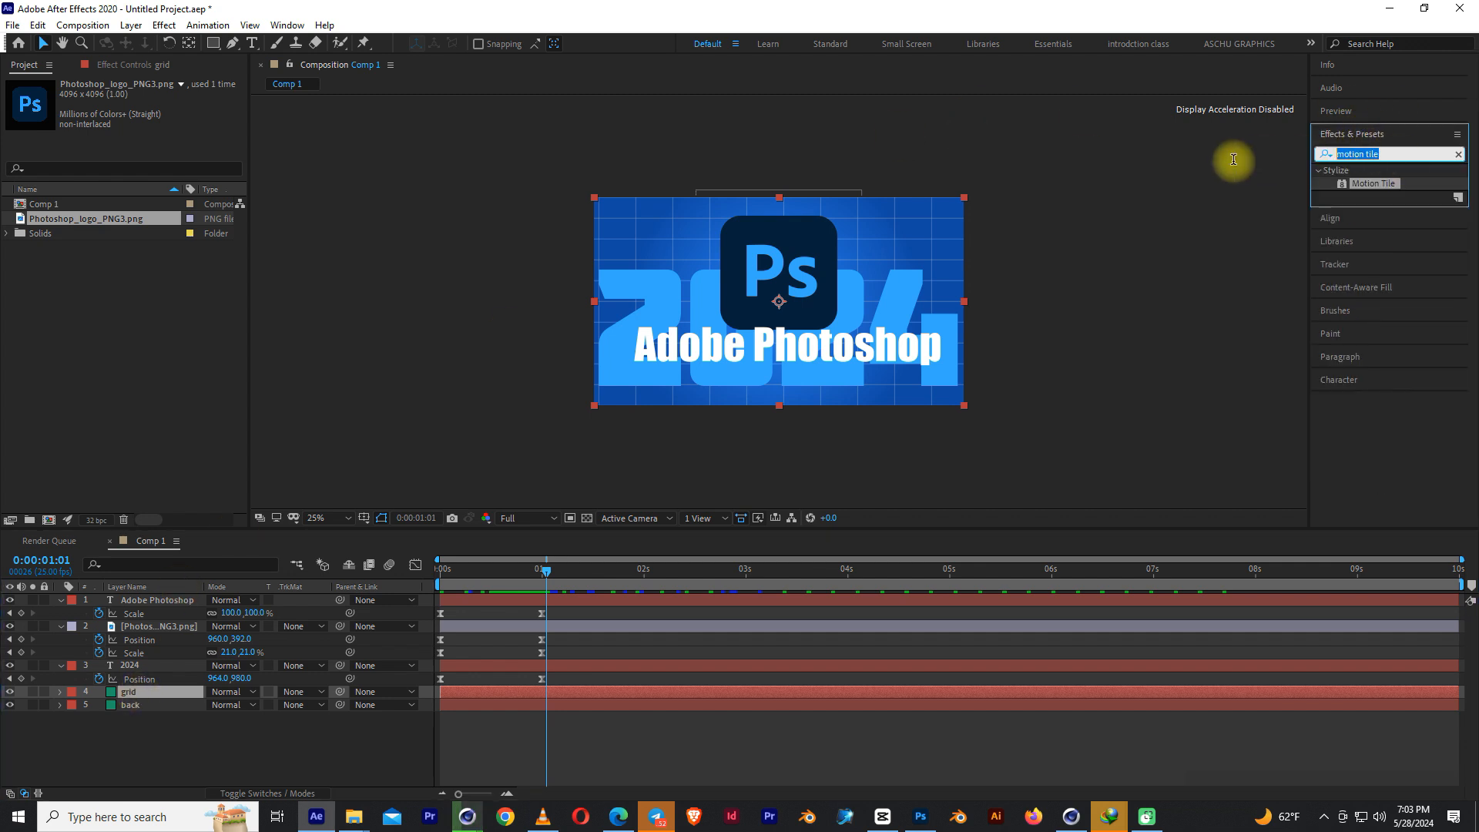
pyautogui.write('fast box')
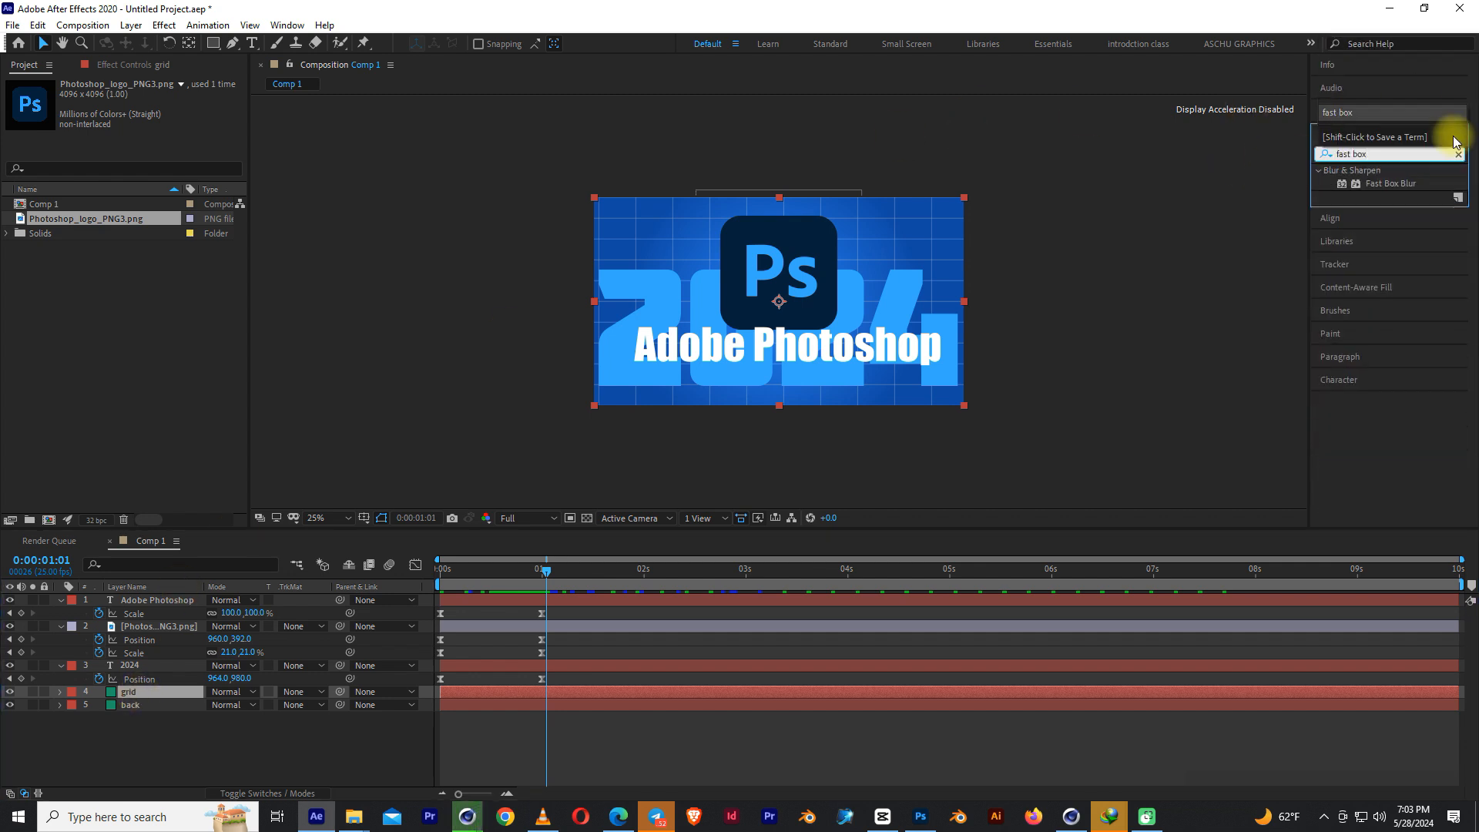
pyautogui.moveTo(1390, 185); pyautogui.dragTo(149, 695)
pyautogui.press('.')
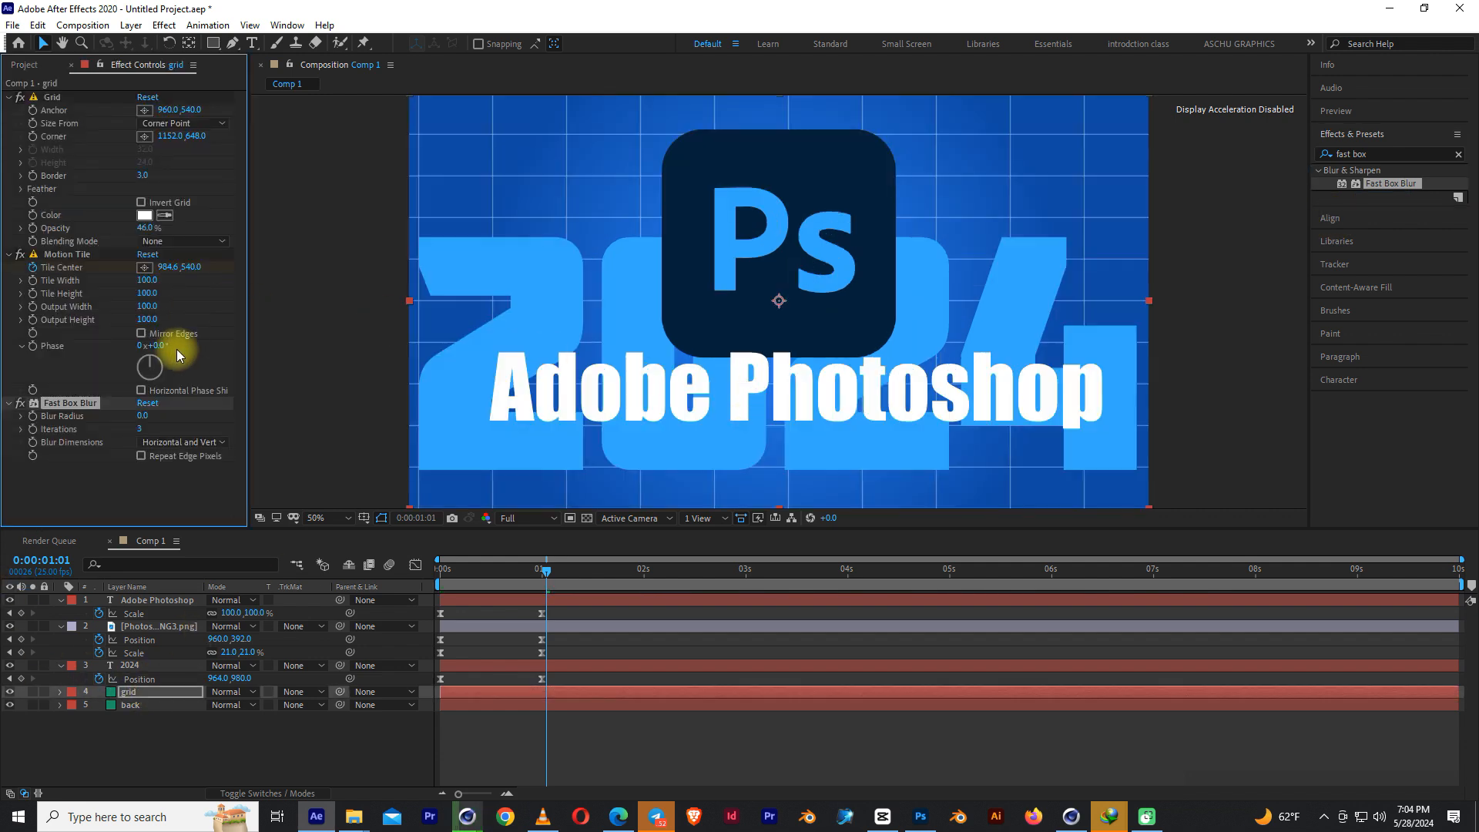
pyautogui.moveTo(140, 420); pyautogui.dragTo(153, 416)
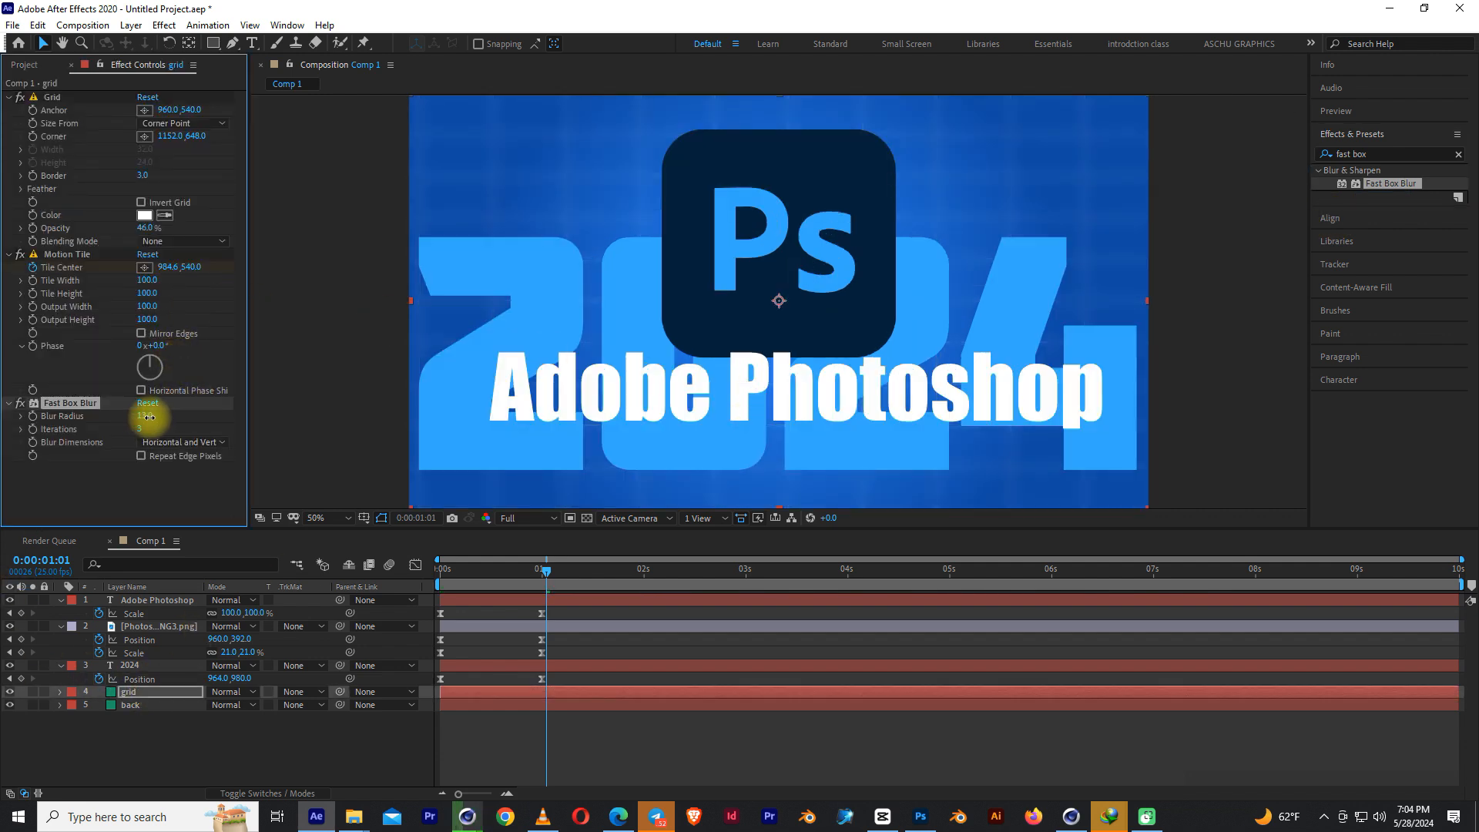
pyautogui.click(141, 456)
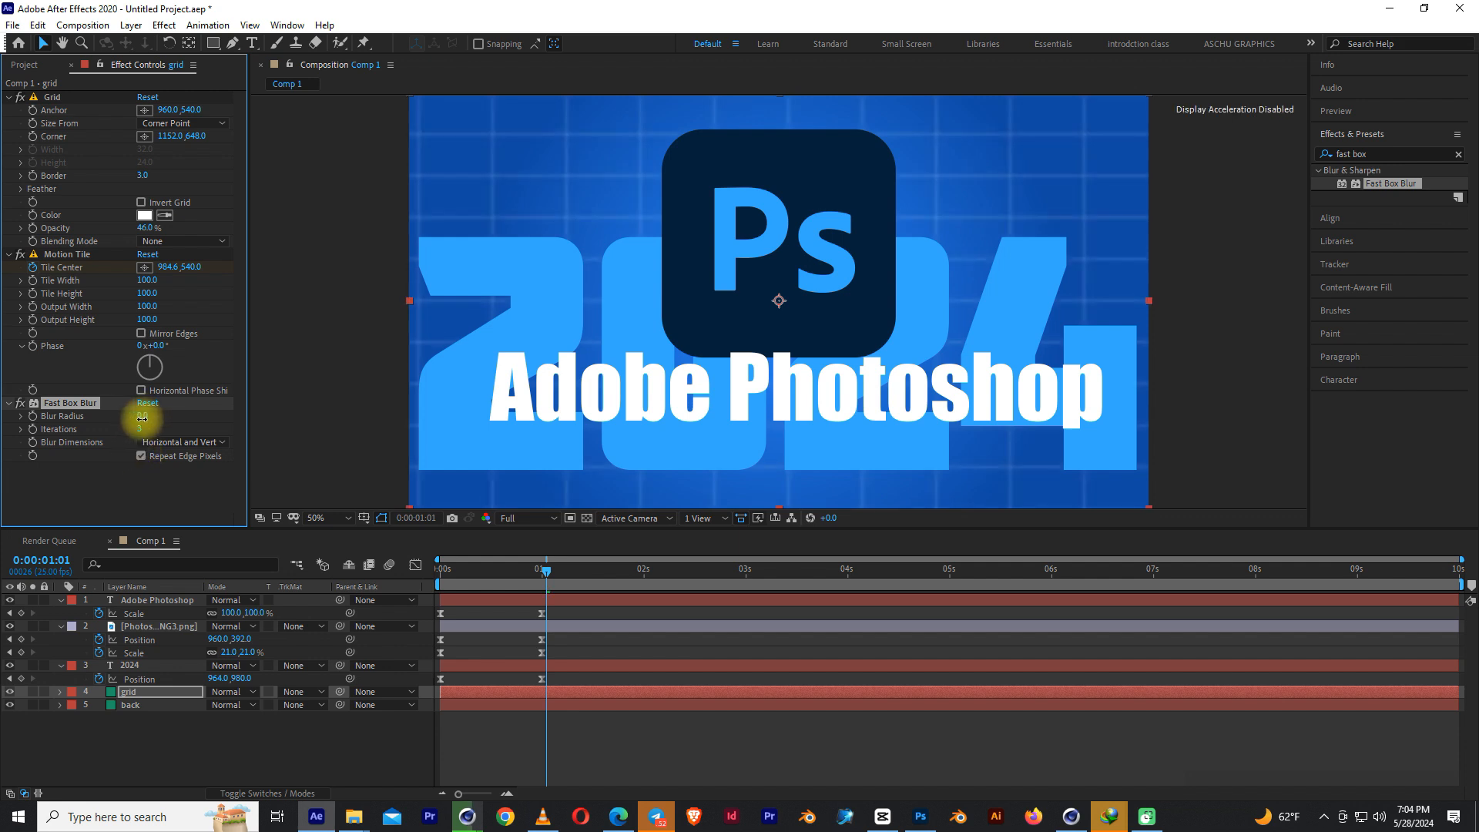
pyautogui.moveTo(142, 418); pyautogui.dragTo(147, 422)
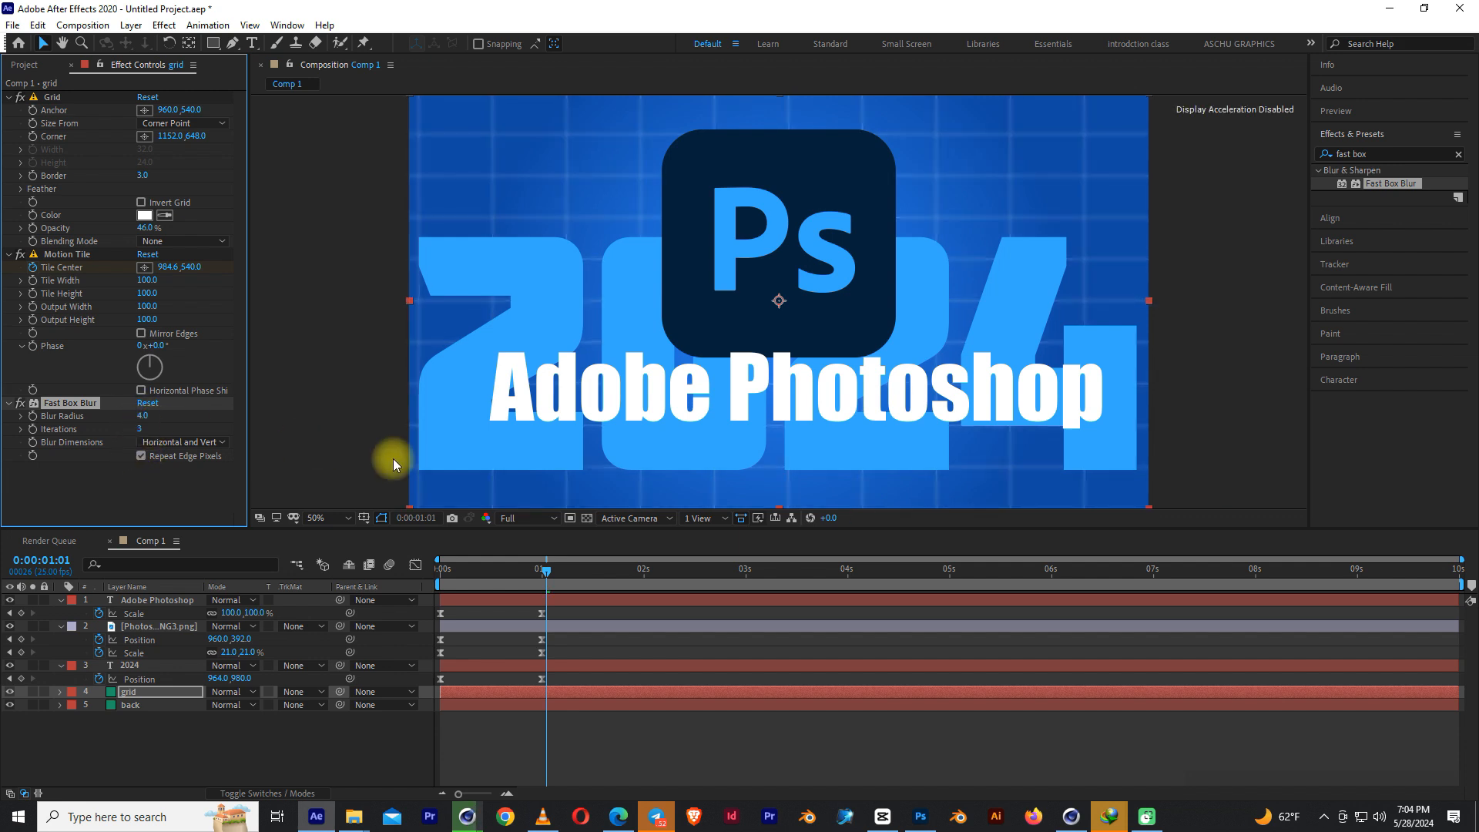
# Set the Grid effect's Opacity to 67% and Border to 6, then preview the animation.
pyautogui.moveTo(144, 227); pyautogui.dragTo(163, 230)
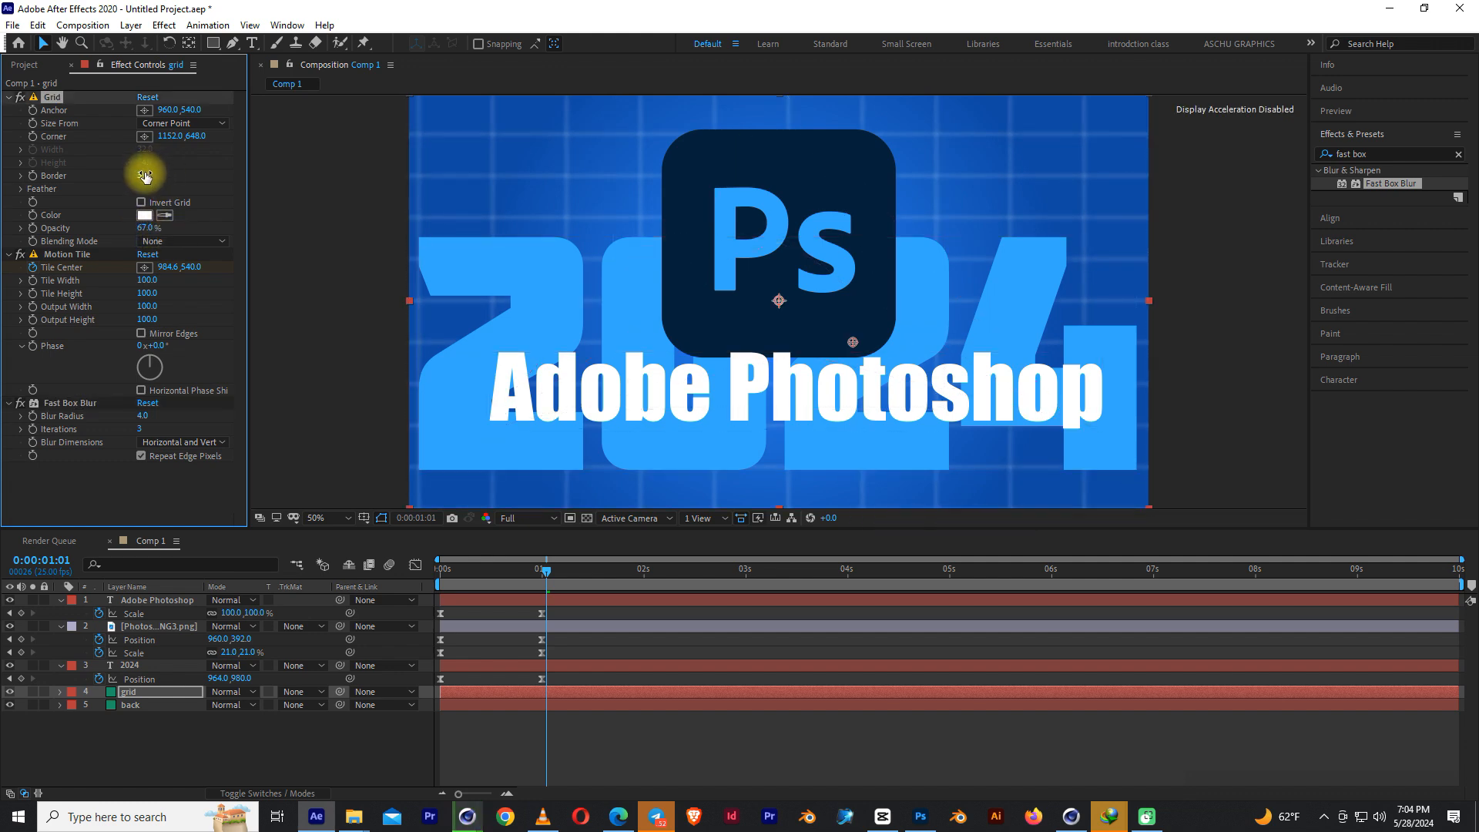
pyautogui.moveTo(145, 173); pyautogui.dragTo(151, 174)
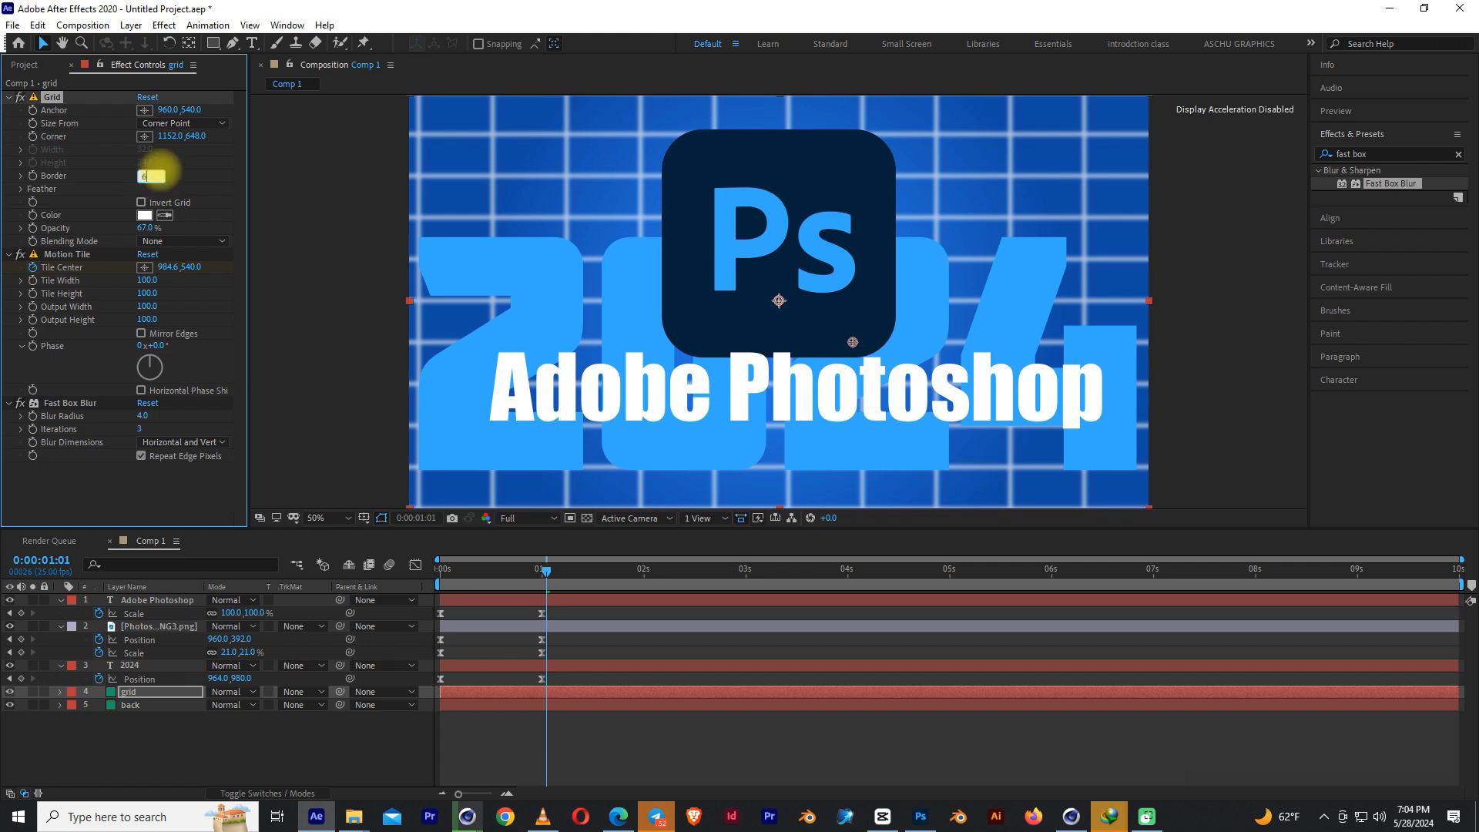
pyautogui.press('Return')
pyautogui.scroll(-2, 918, 183)
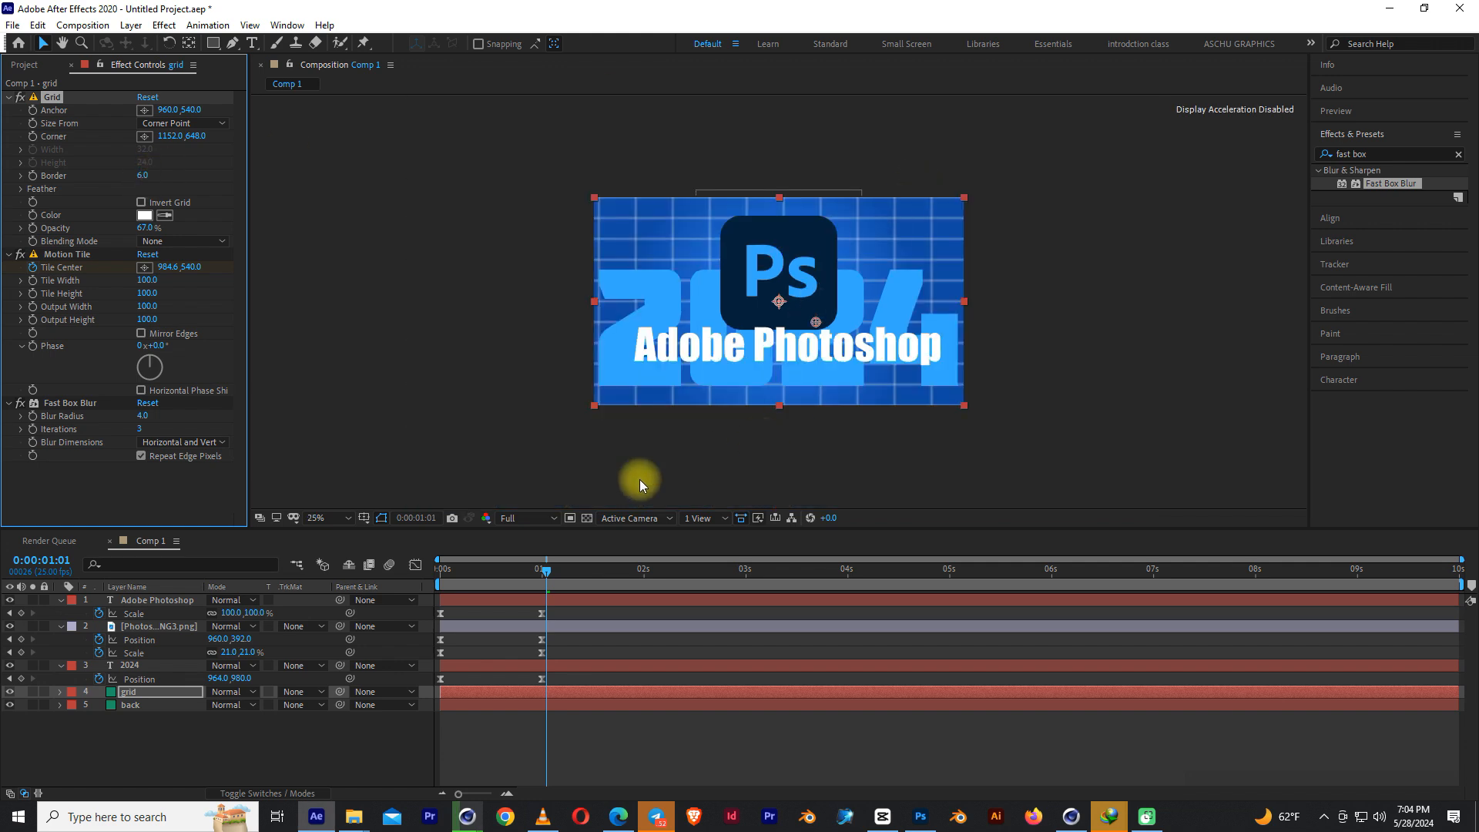
pyautogui.press('space')
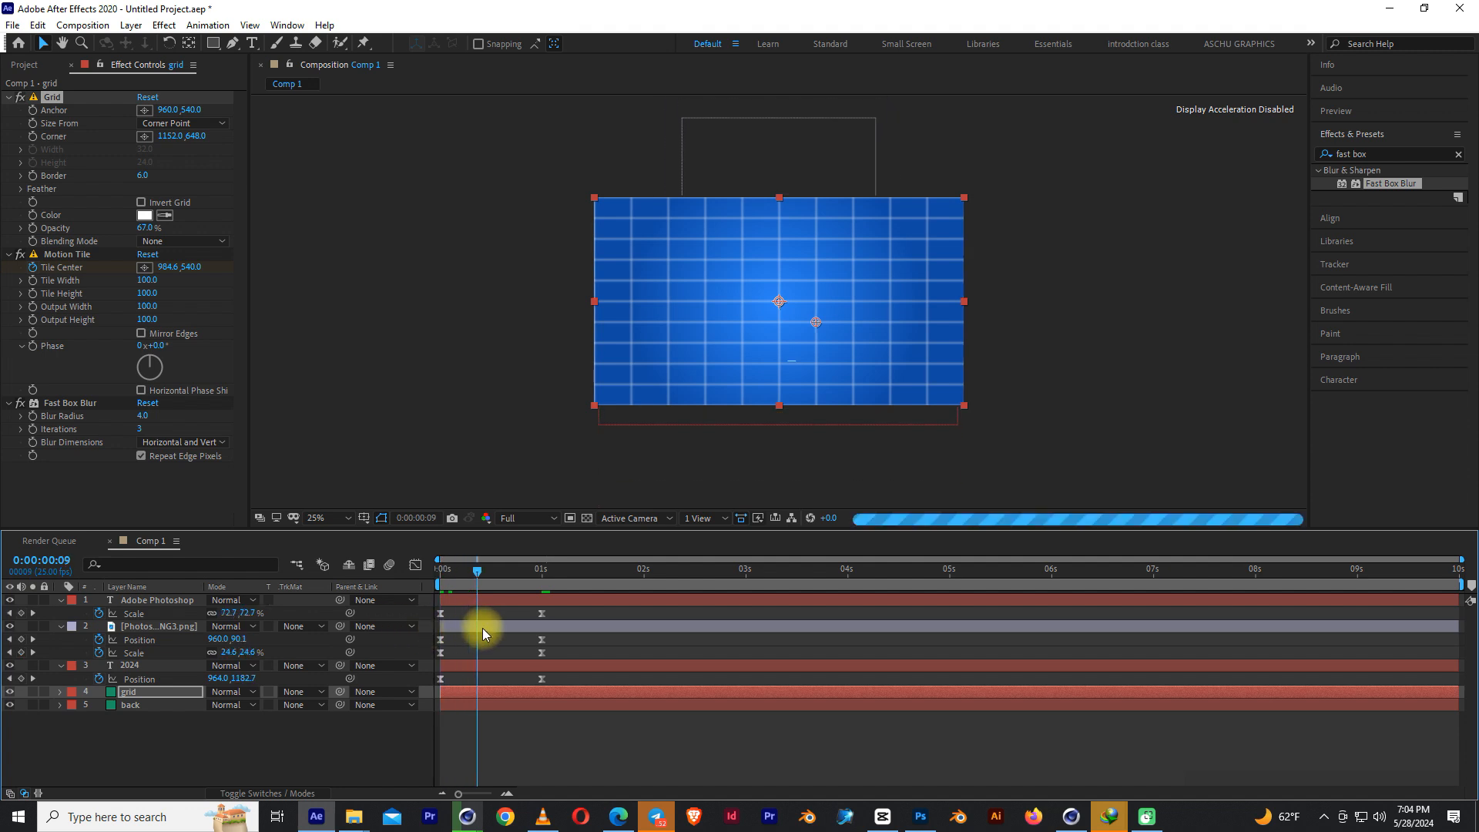
pyautogui.press('space')
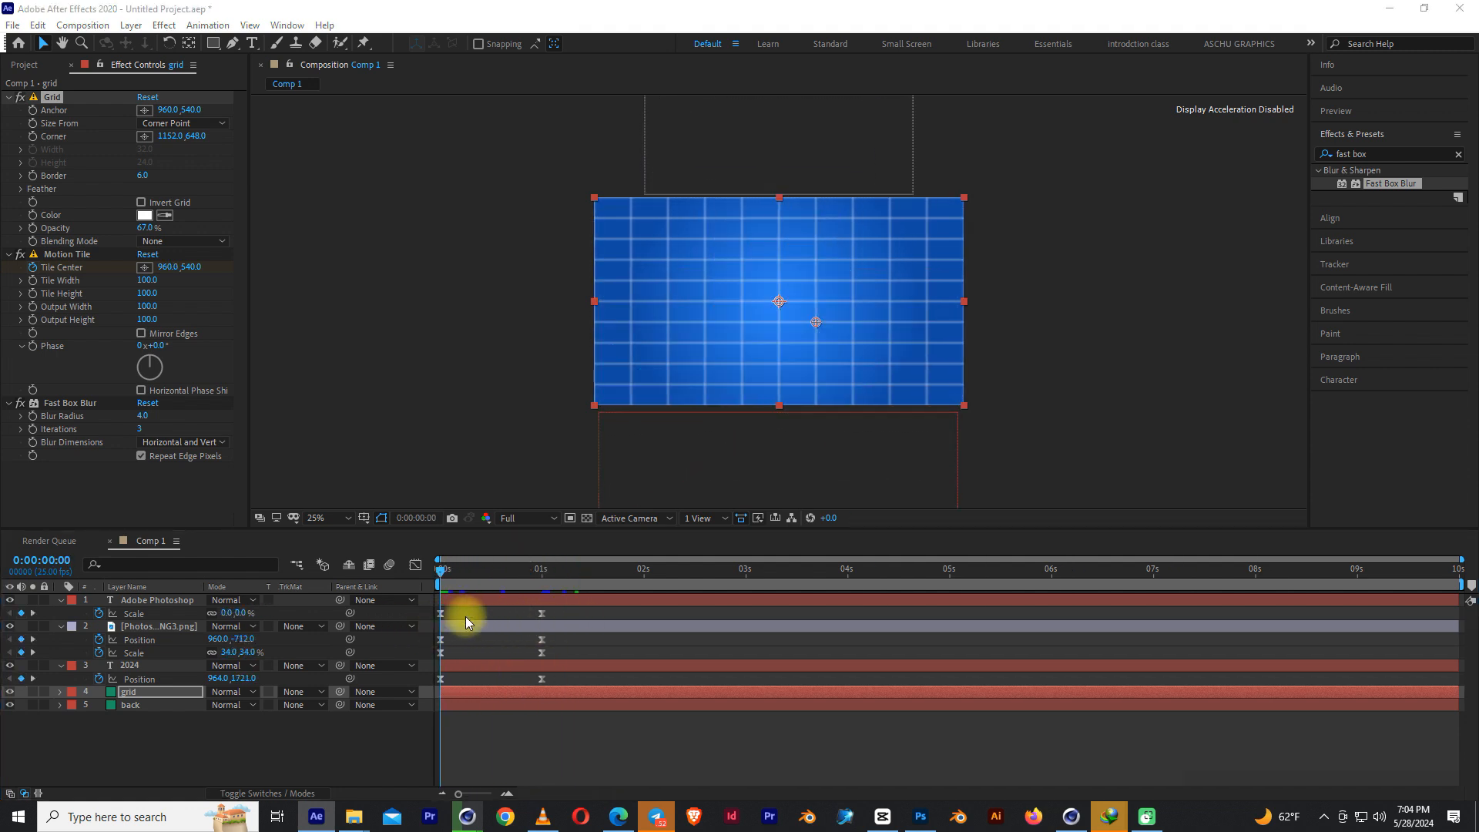
# Shift the Adobe Photoshop title and 2024 layers slightly later in time, the title further, and preview from the start.
pyautogui.moveTo(462, 576); pyautogui.dragTo(495, 599)
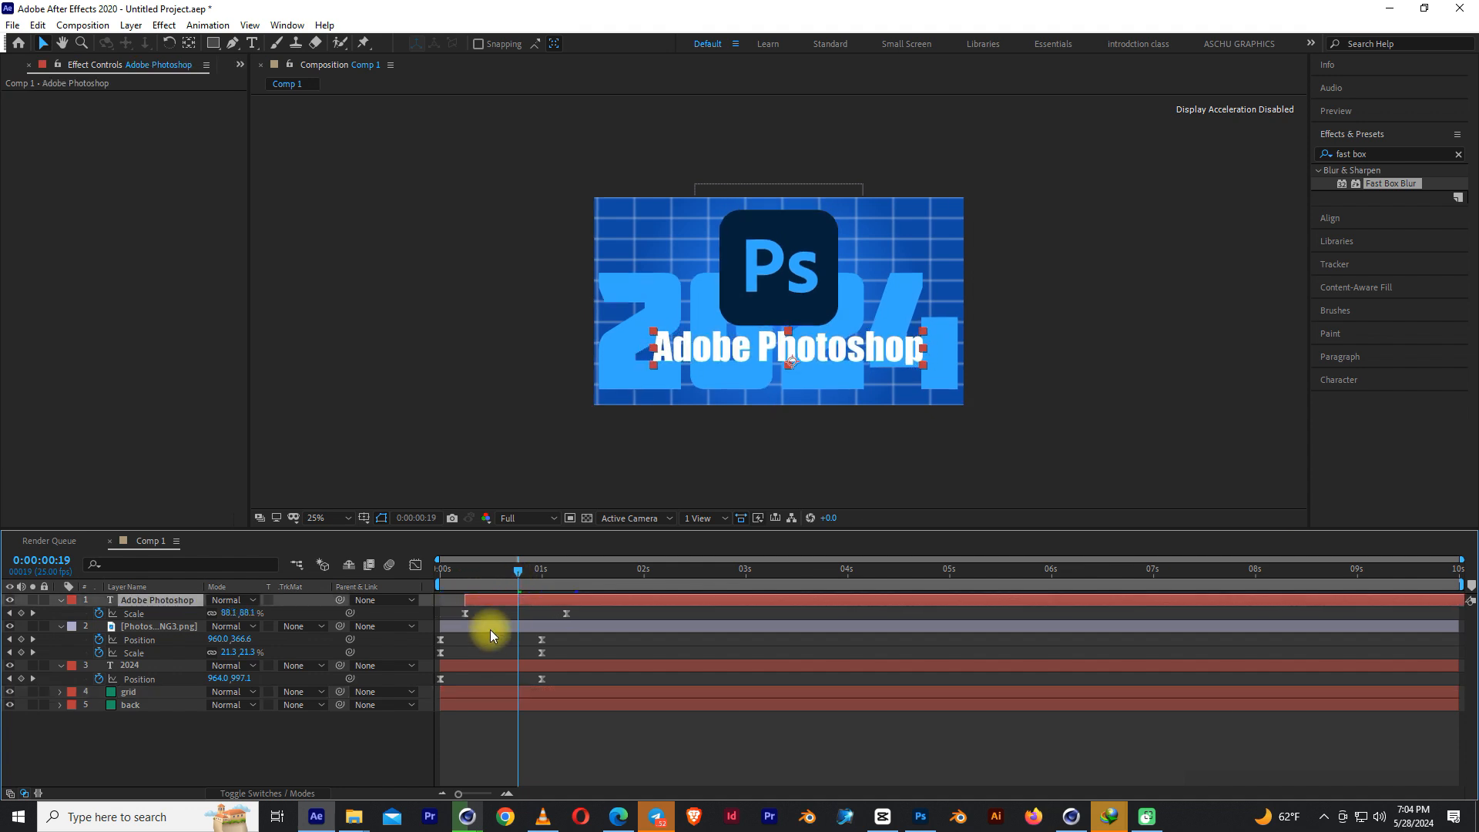
pyautogui.moveTo(471, 669); pyautogui.dragTo(476, 670)
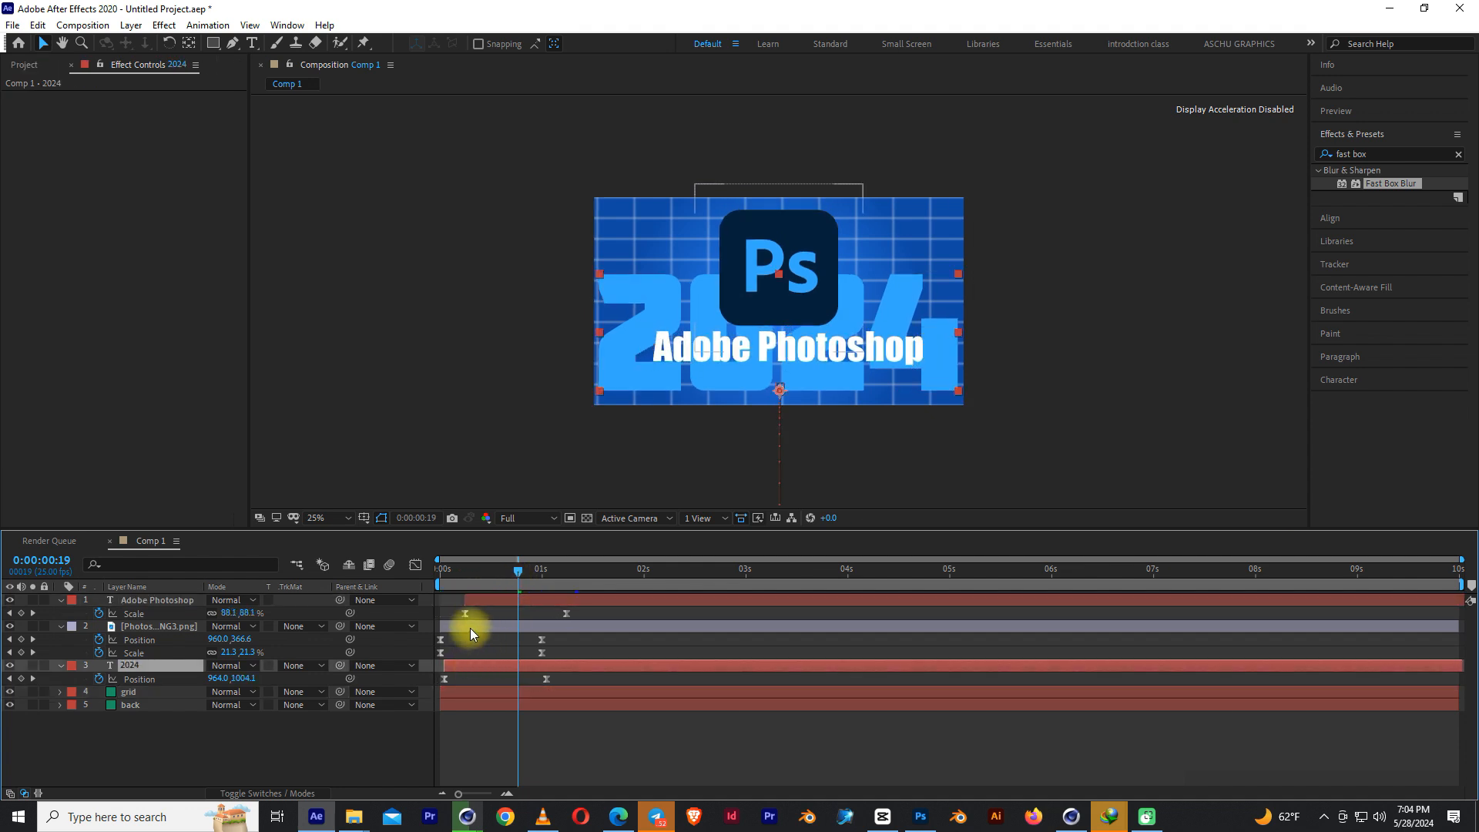
pyautogui.moveTo(515, 571); pyautogui.dragTo(406, 604)
pyautogui.press('space')
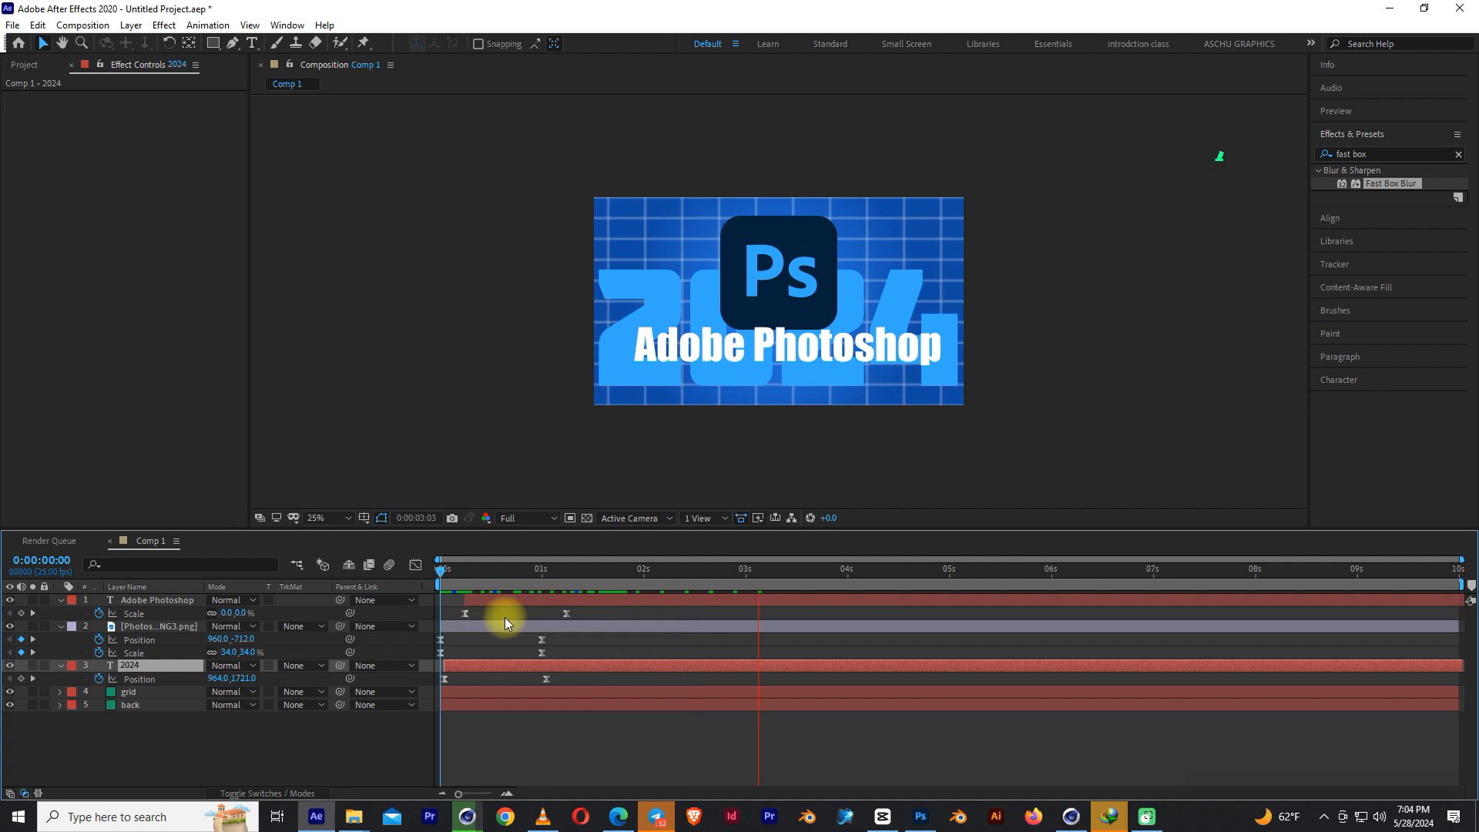
# Reduce the horizontal Tile Center value of the grid's end keyframe at 0:00:09:24, then preview from the start.
pyautogui.moveTo(815, 580); pyautogui.dragTo(1464, 644)
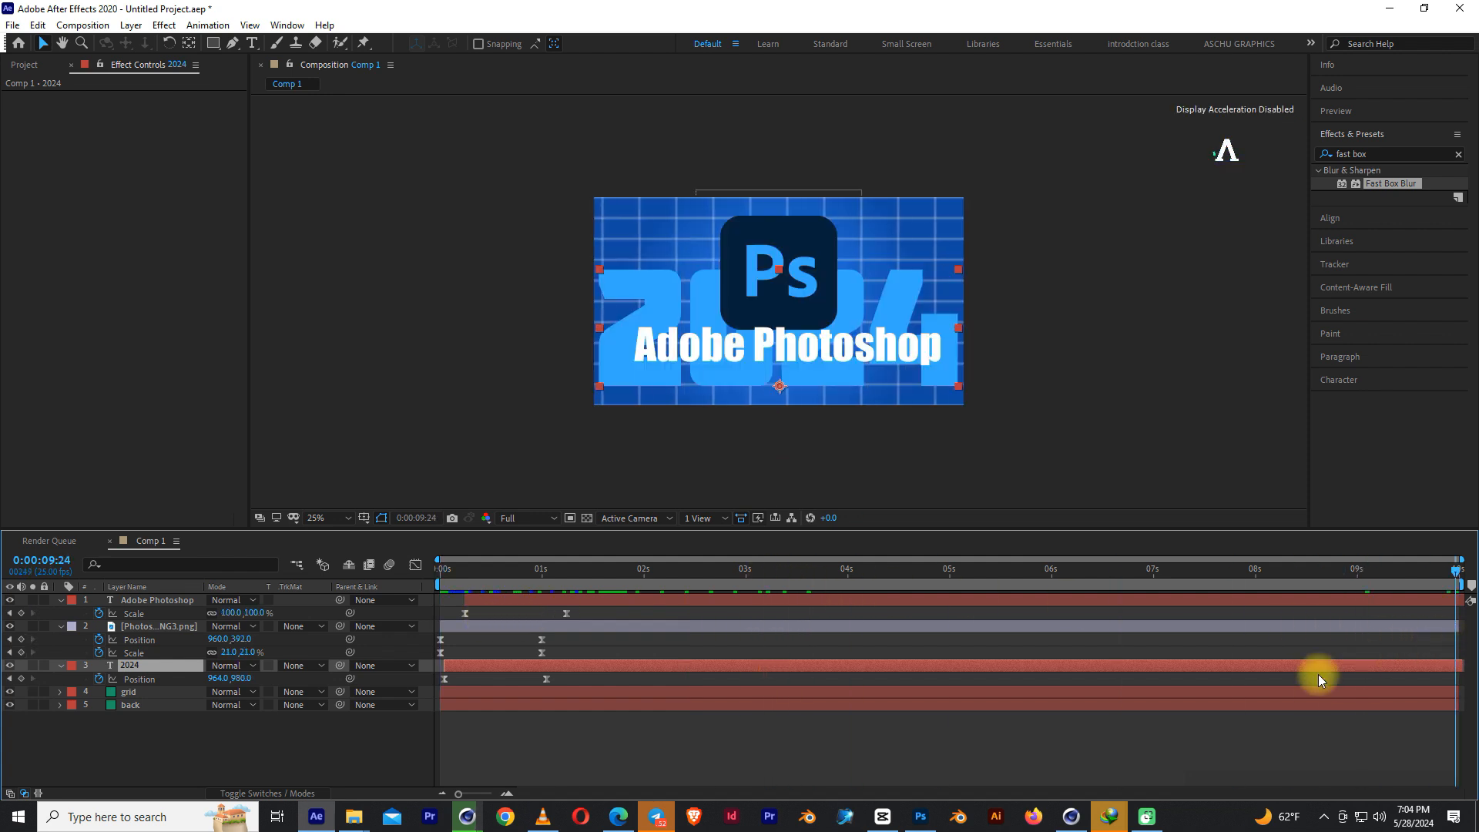
pyautogui.click(1309, 694)
pyautogui.press('u')
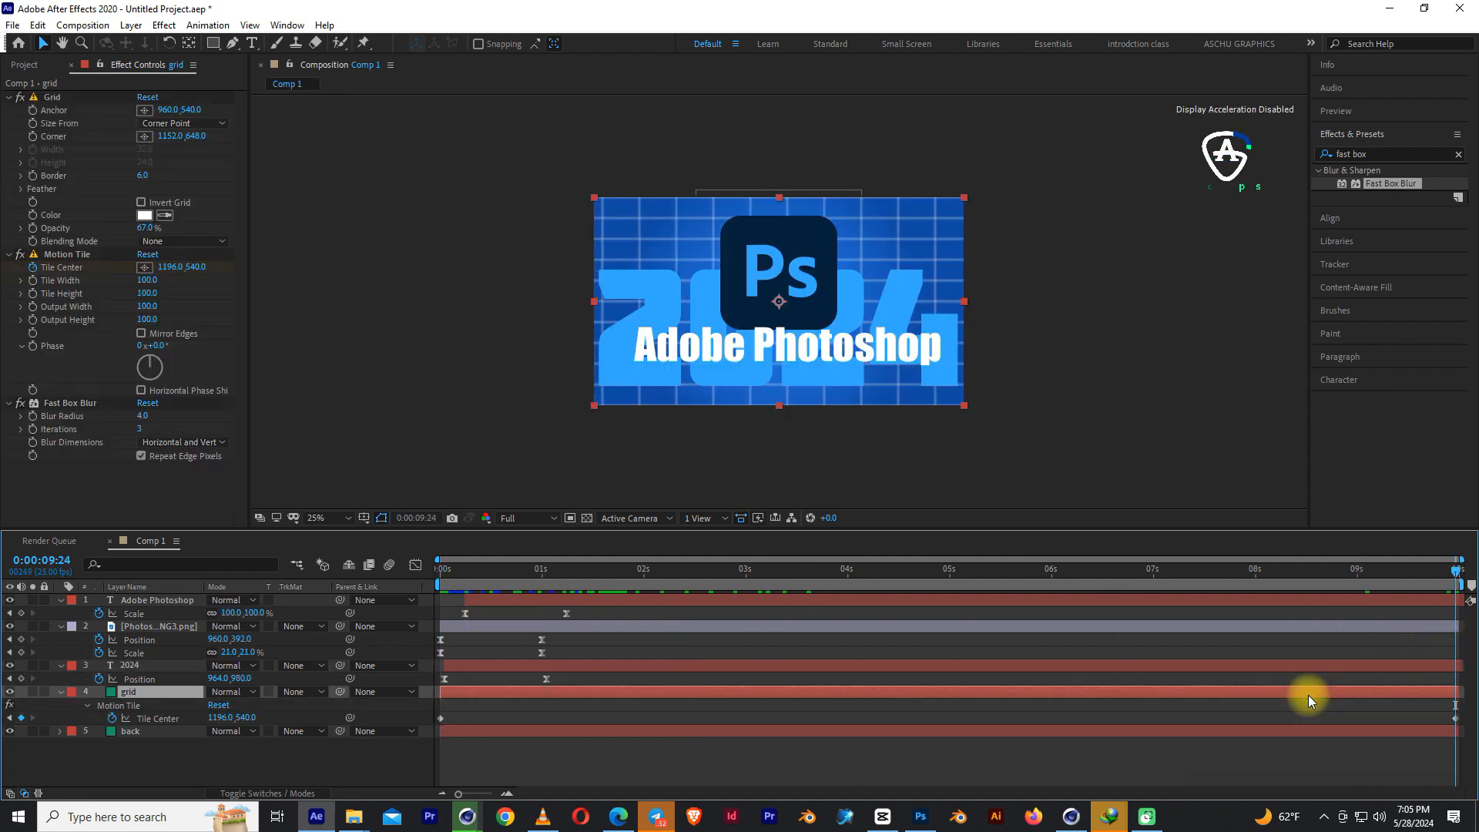
pyautogui.click(1455, 718)
pyautogui.click(184, 282)
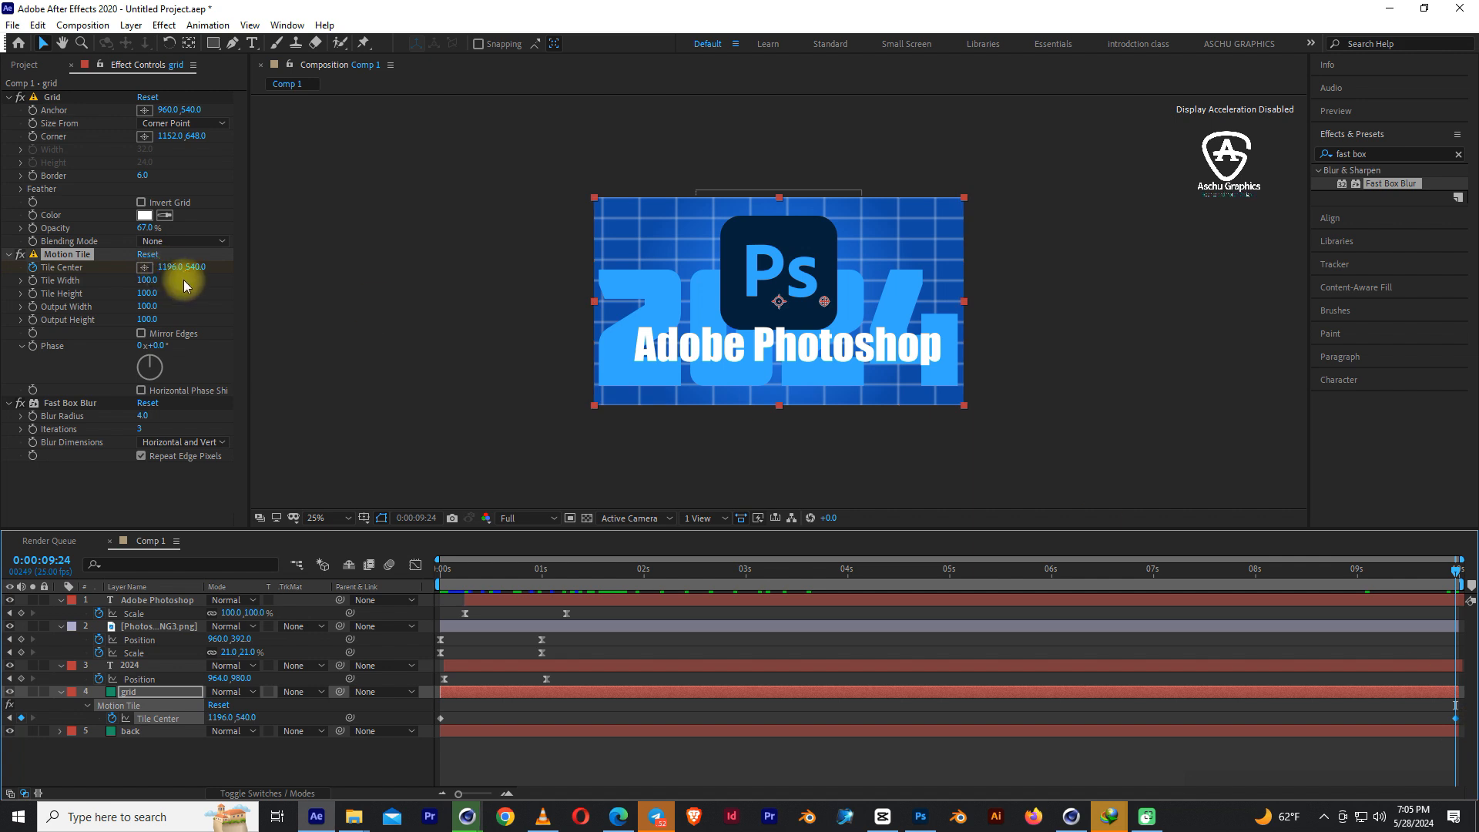
pyautogui.moveTo(175, 270); pyautogui.dragTo(101, 308)
pyautogui.moveTo(1073, 574); pyautogui.dragTo(374, 645)
pyautogui.press('space')
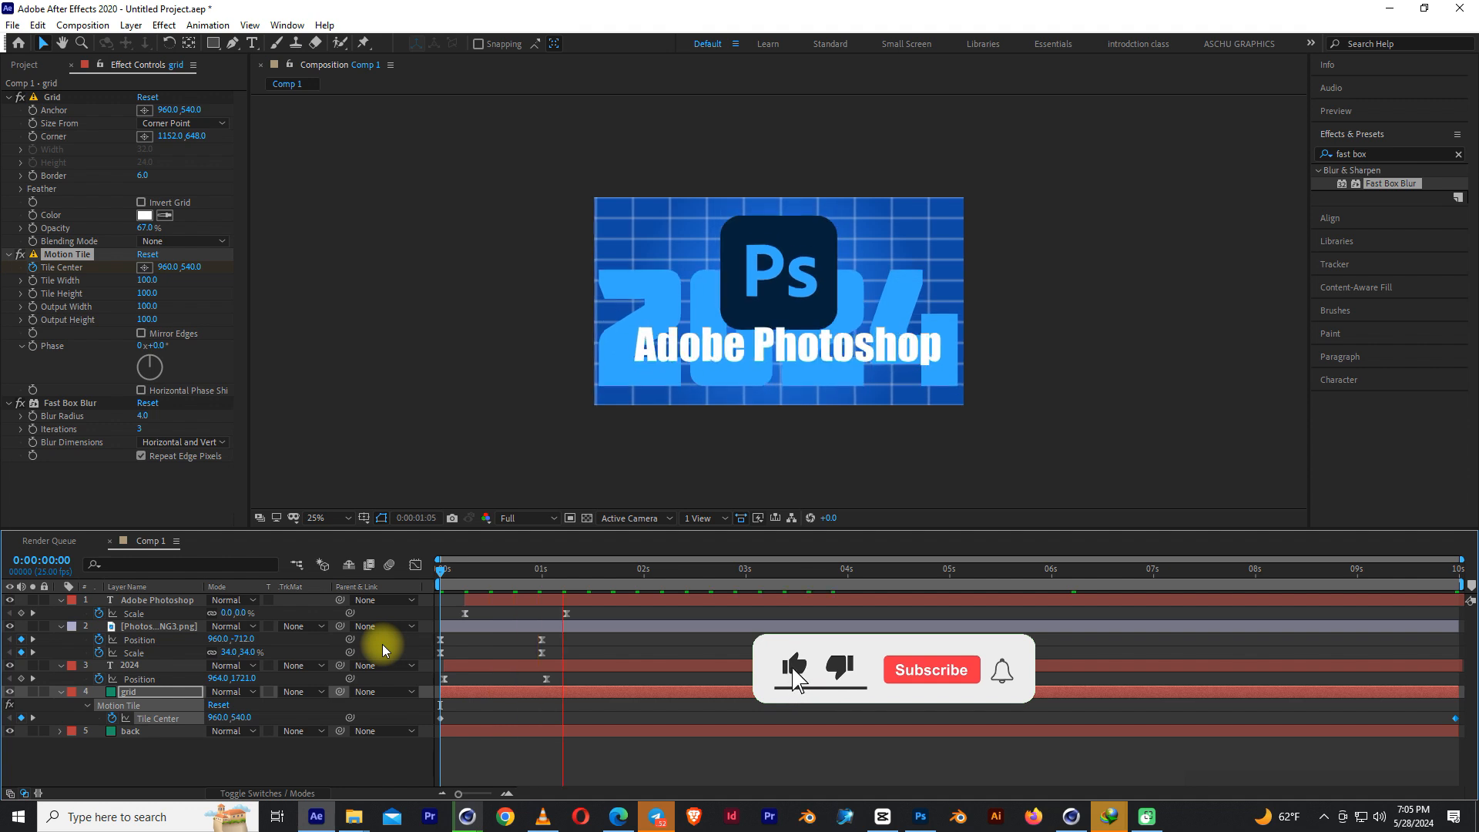
# Stop the preview near the start and collapse the properties of the grid, 2024, logo and title layers.
pyautogui.click(485, 572)
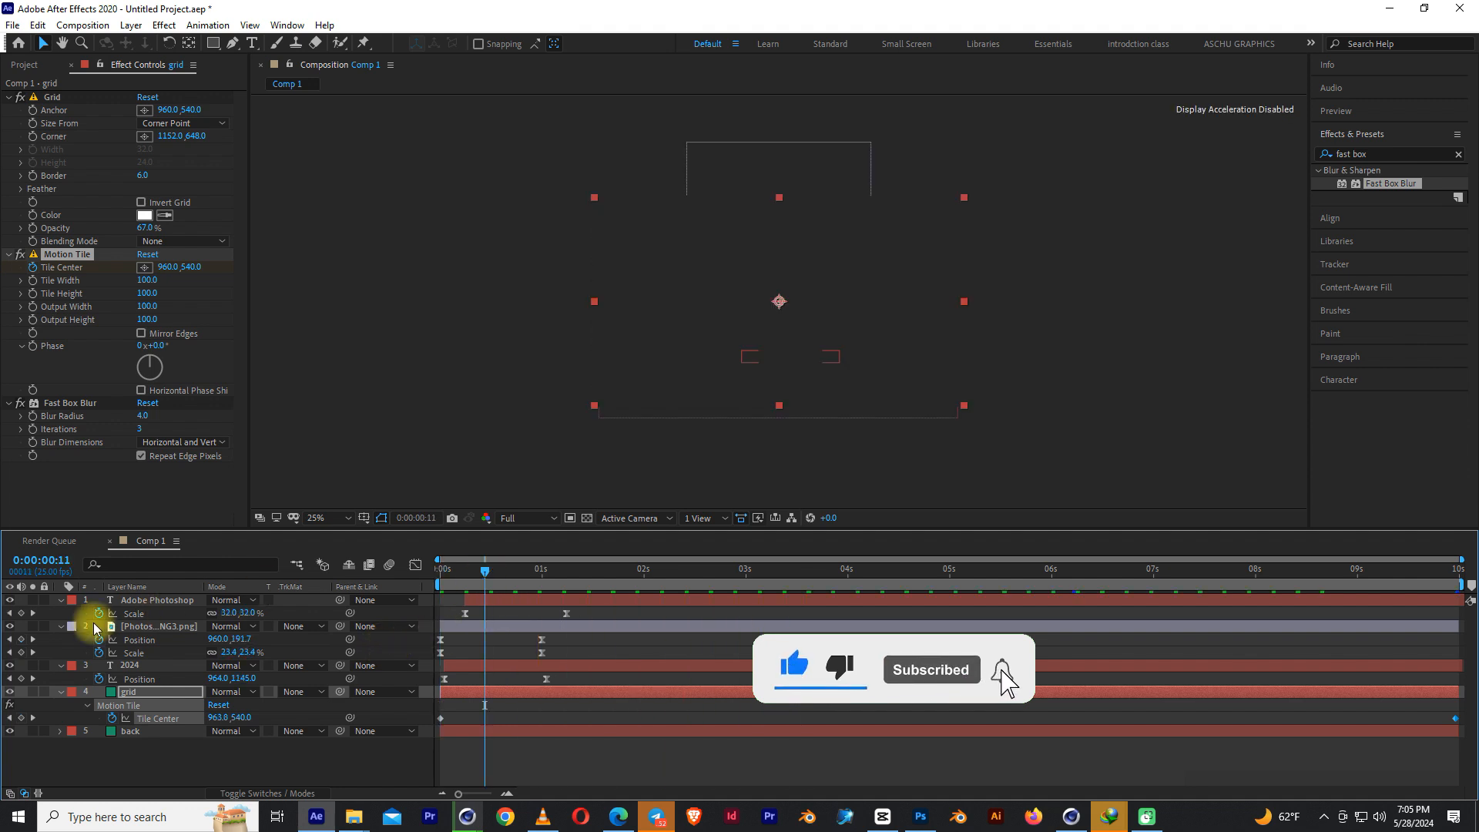
pyautogui.click(60, 691)
pyautogui.click(60, 666)
pyautogui.click(60, 627)
pyautogui.click(60, 600)
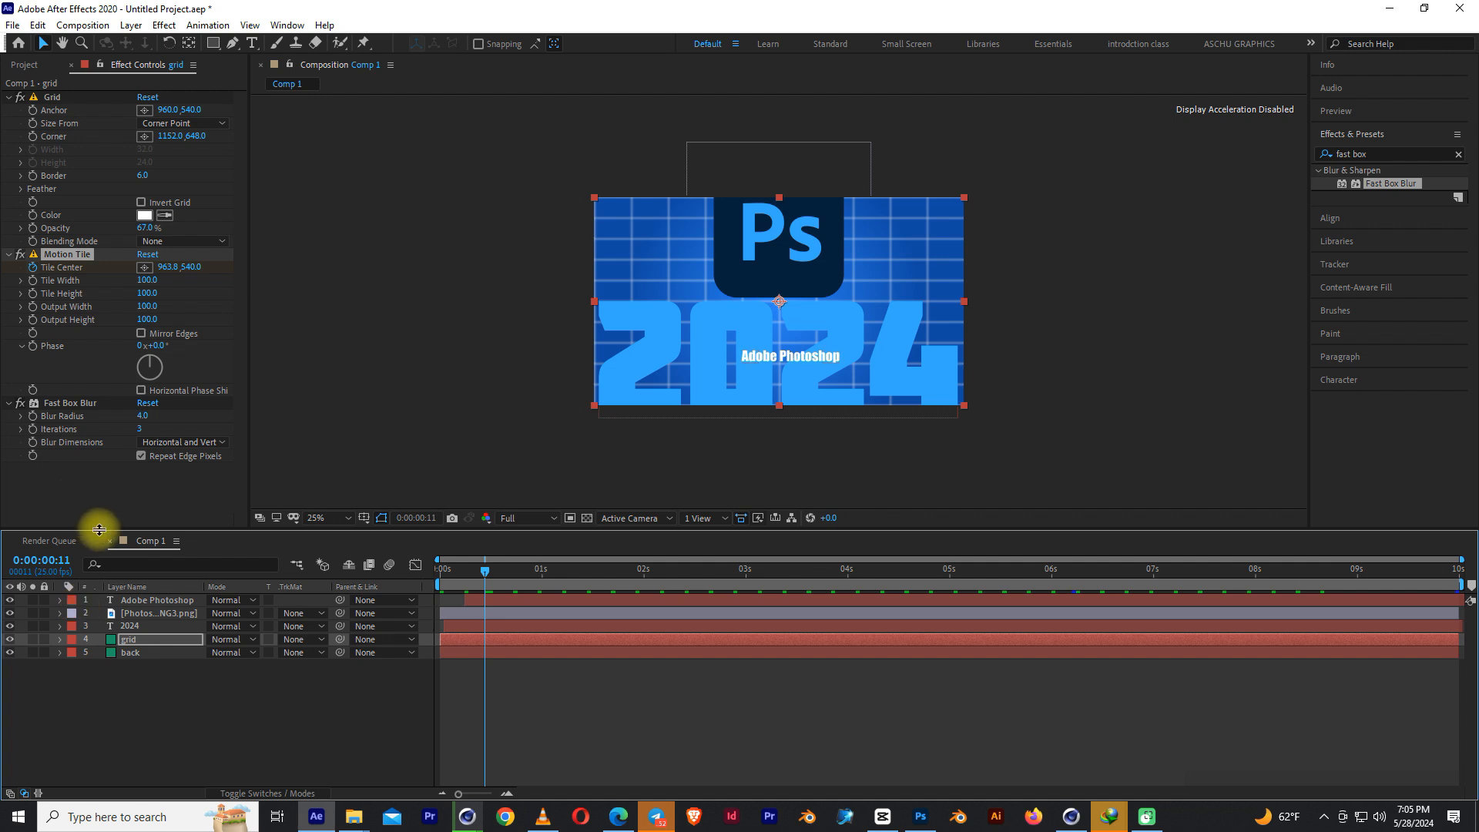
# Create a new adjustment layer above the Adobe Photoshop title.
pyautogui.click(143, 601)
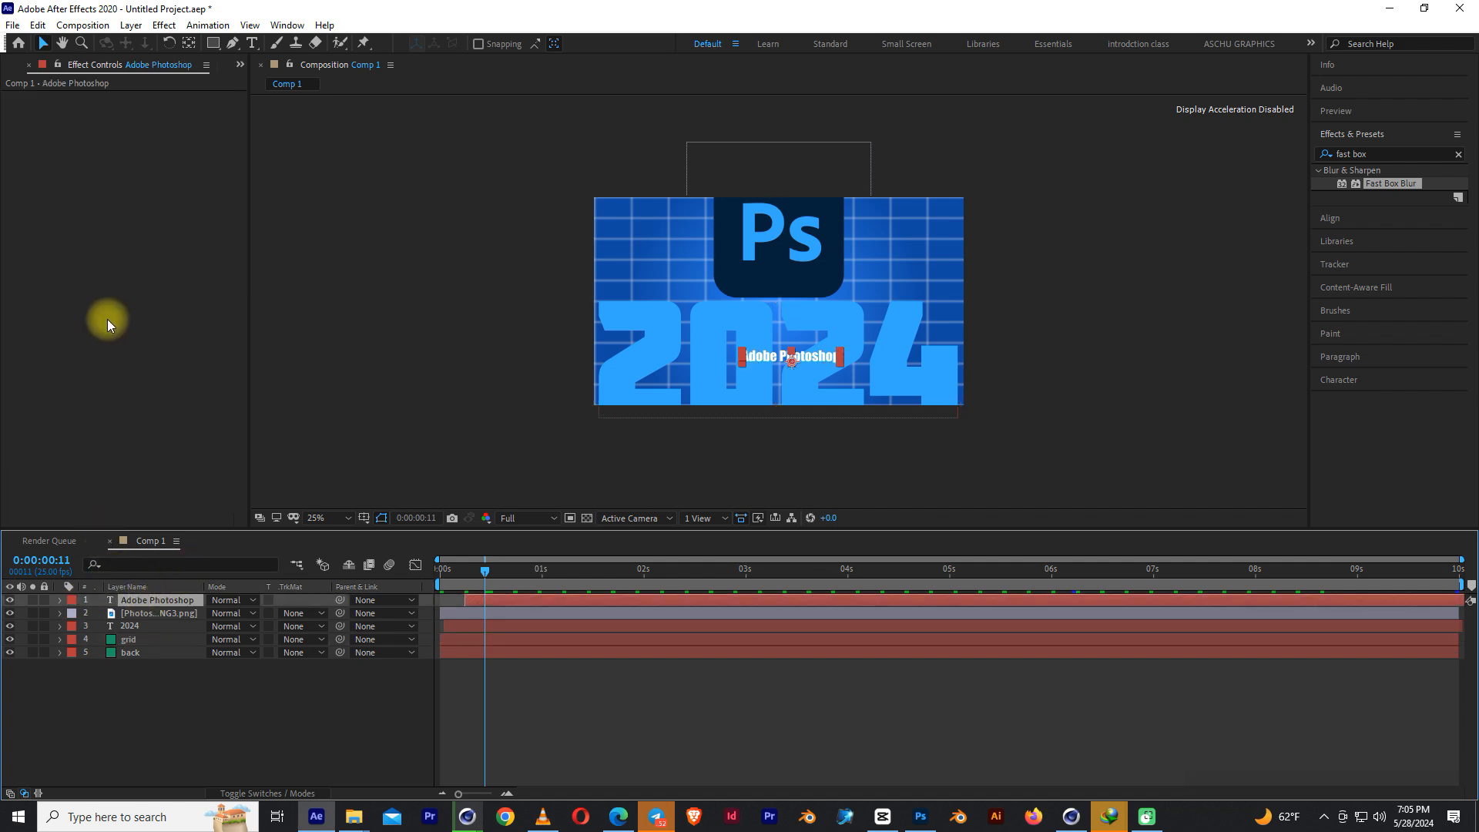
pyautogui.click(239, 65)
pyautogui.click(266, 80)
pyautogui.rightClick(217, 727)
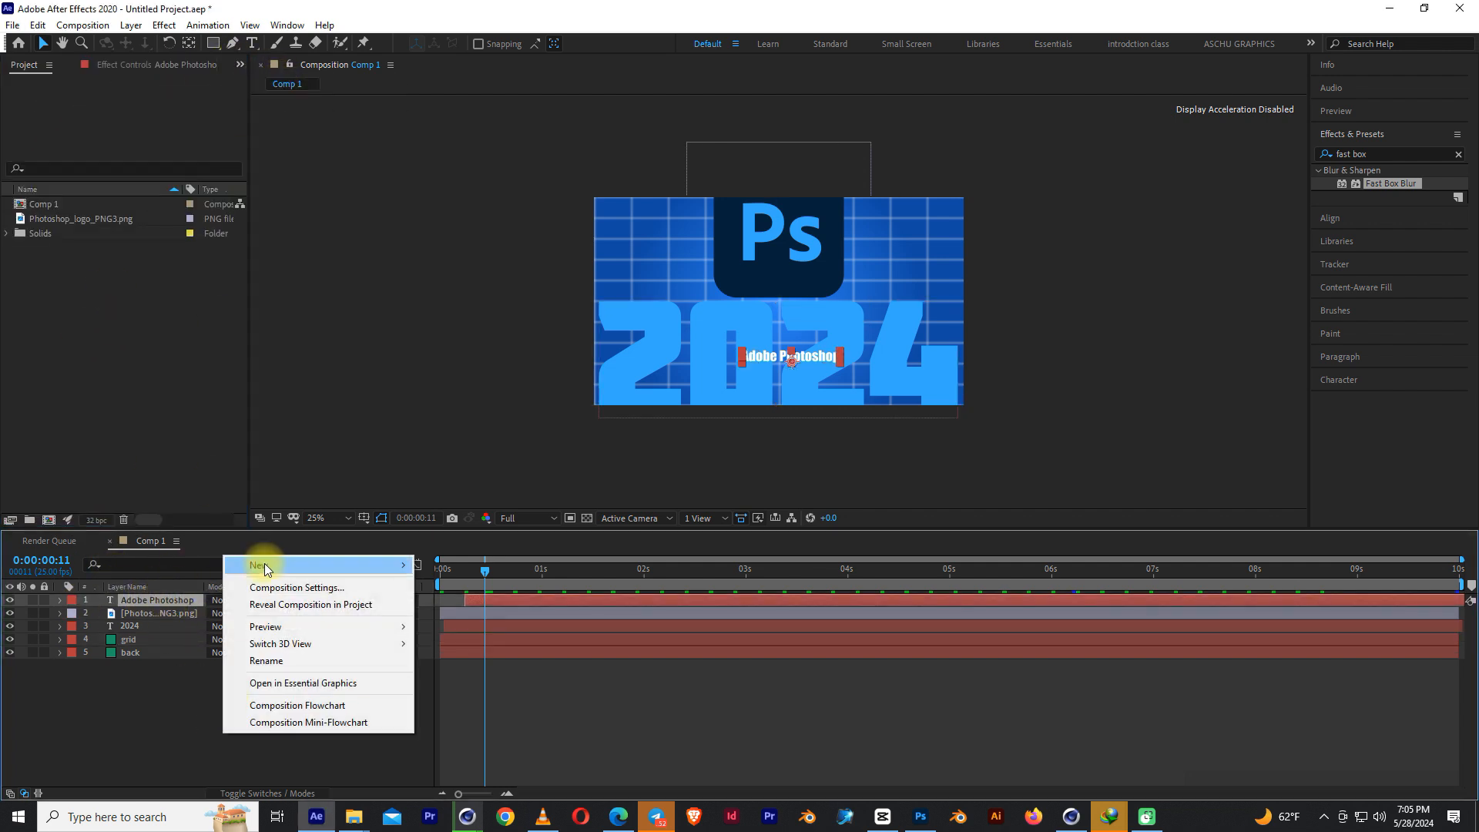
pyautogui.moveTo(265, 565)
pyautogui.click(479, 682)
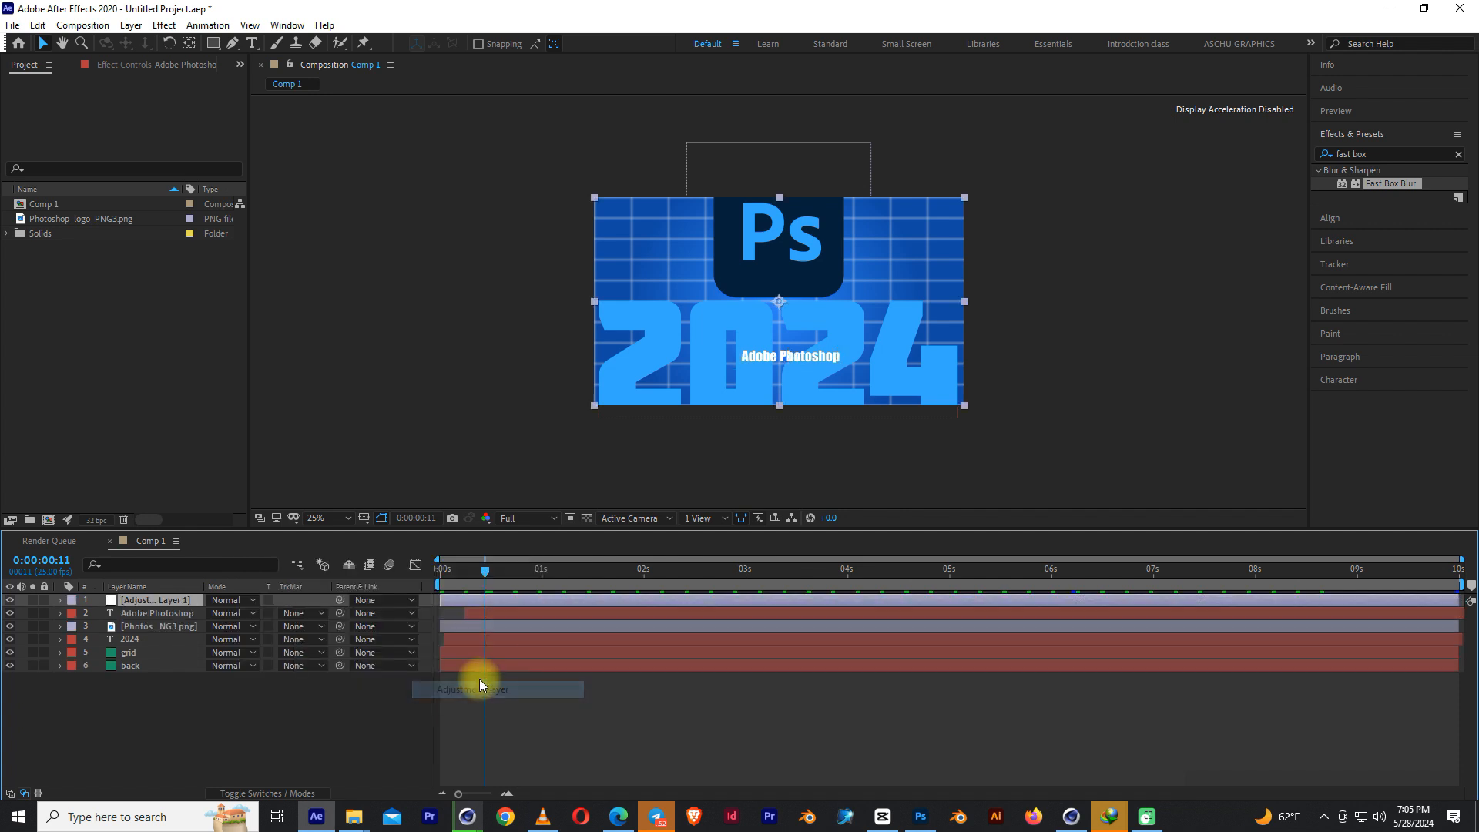
# Apply Lumetri Color to the adjustment layer and set its Creative Look to Fuji ETERNA 250D Fuji 3510 (by Adobe).
pyautogui.click(1356, 154)
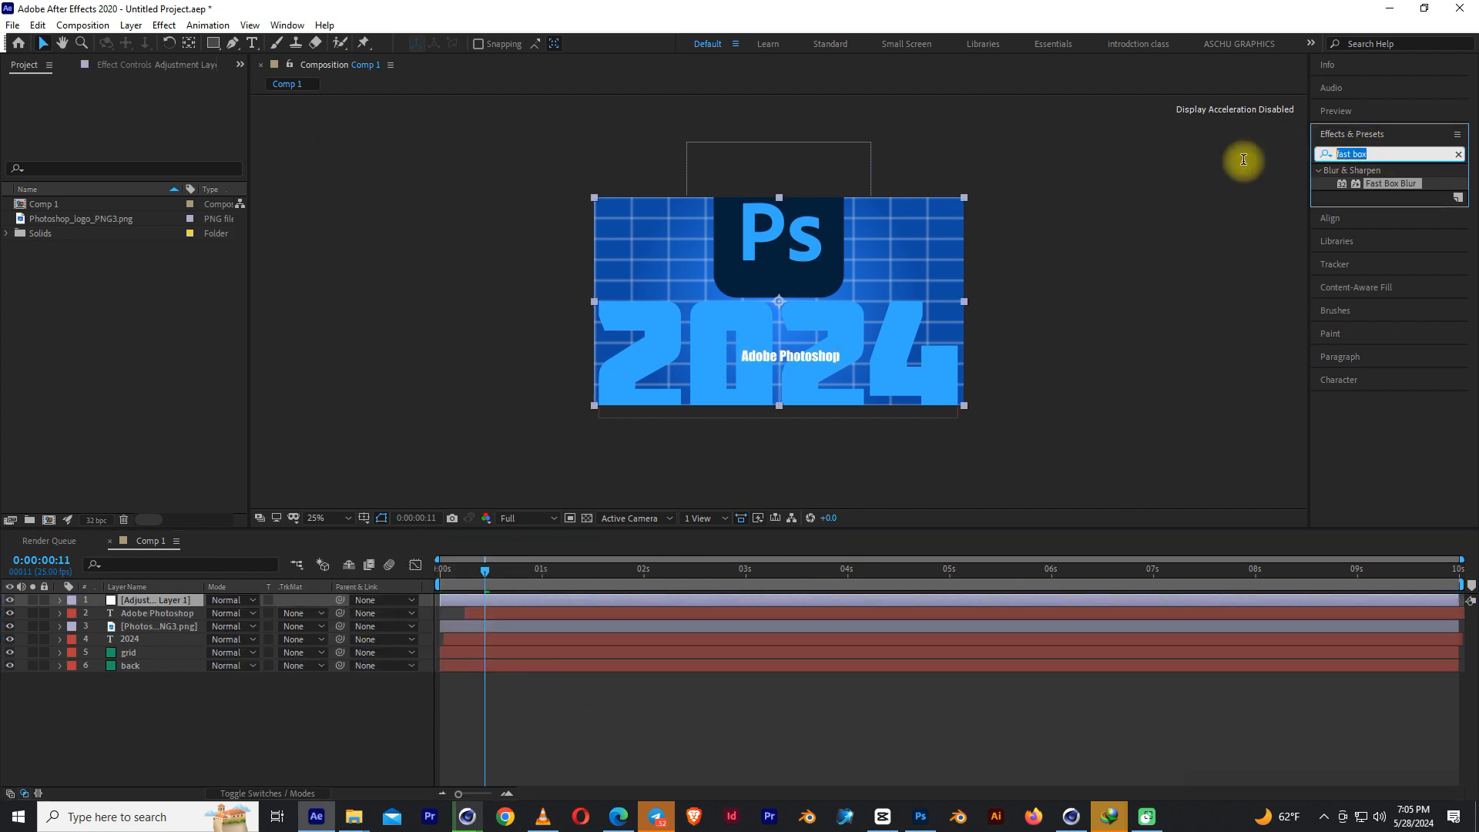
pyautogui.write('lum')
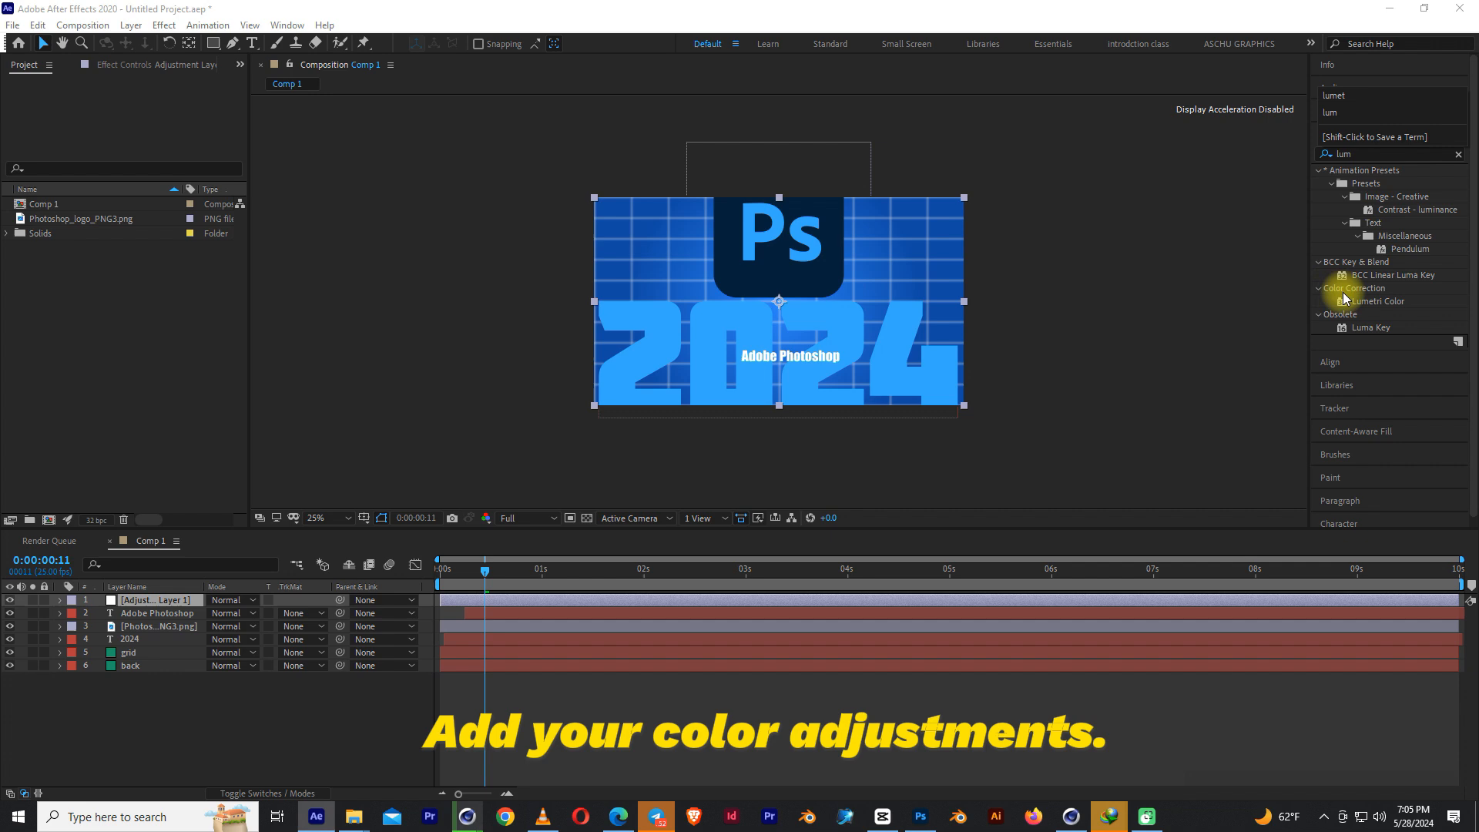
pyautogui.moveTo(1356, 301); pyautogui.dragTo(161, 600)
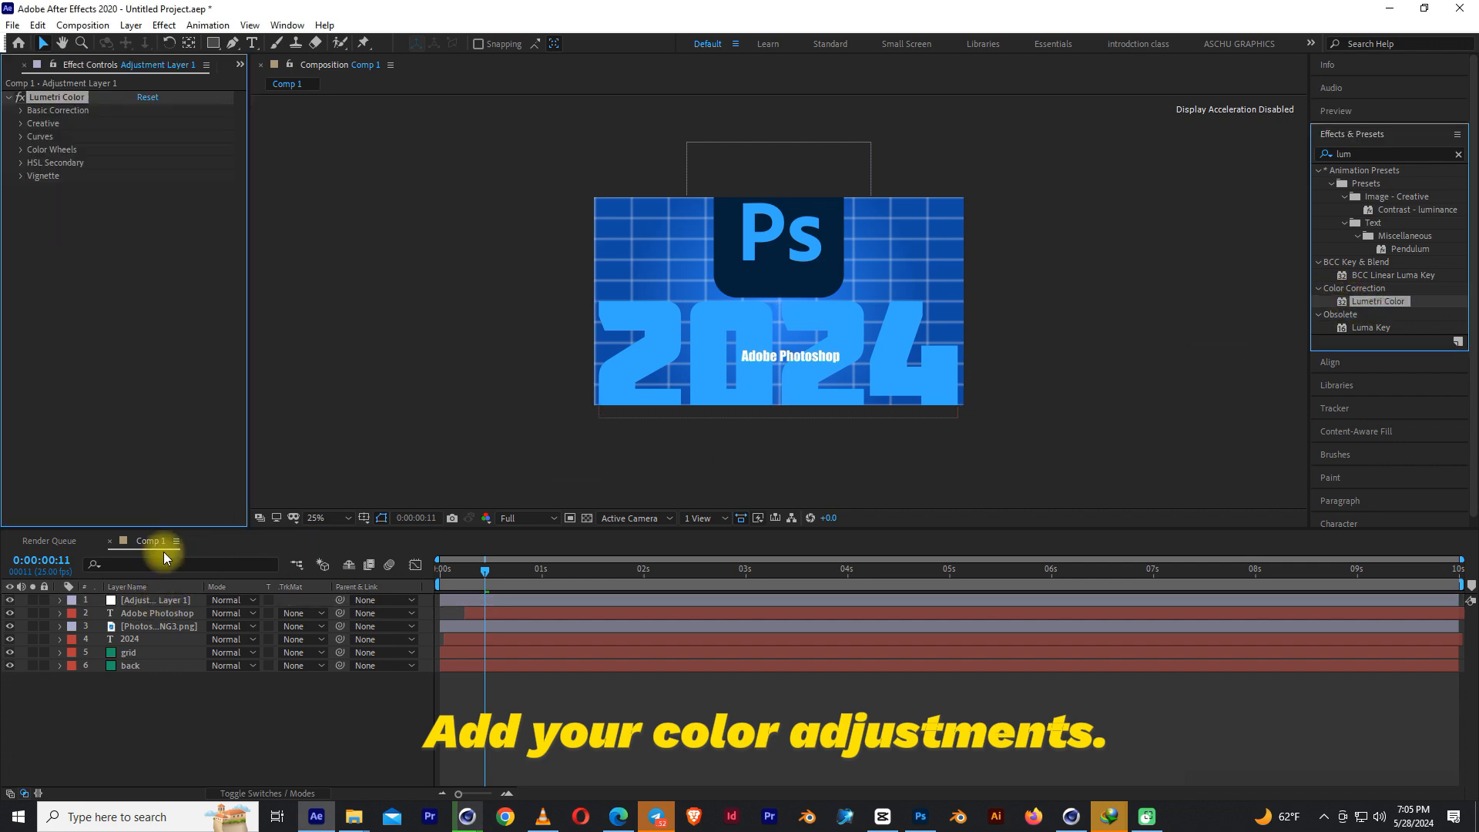
pyautogui.click(23, 112)
pyautogui.click(184, 136)
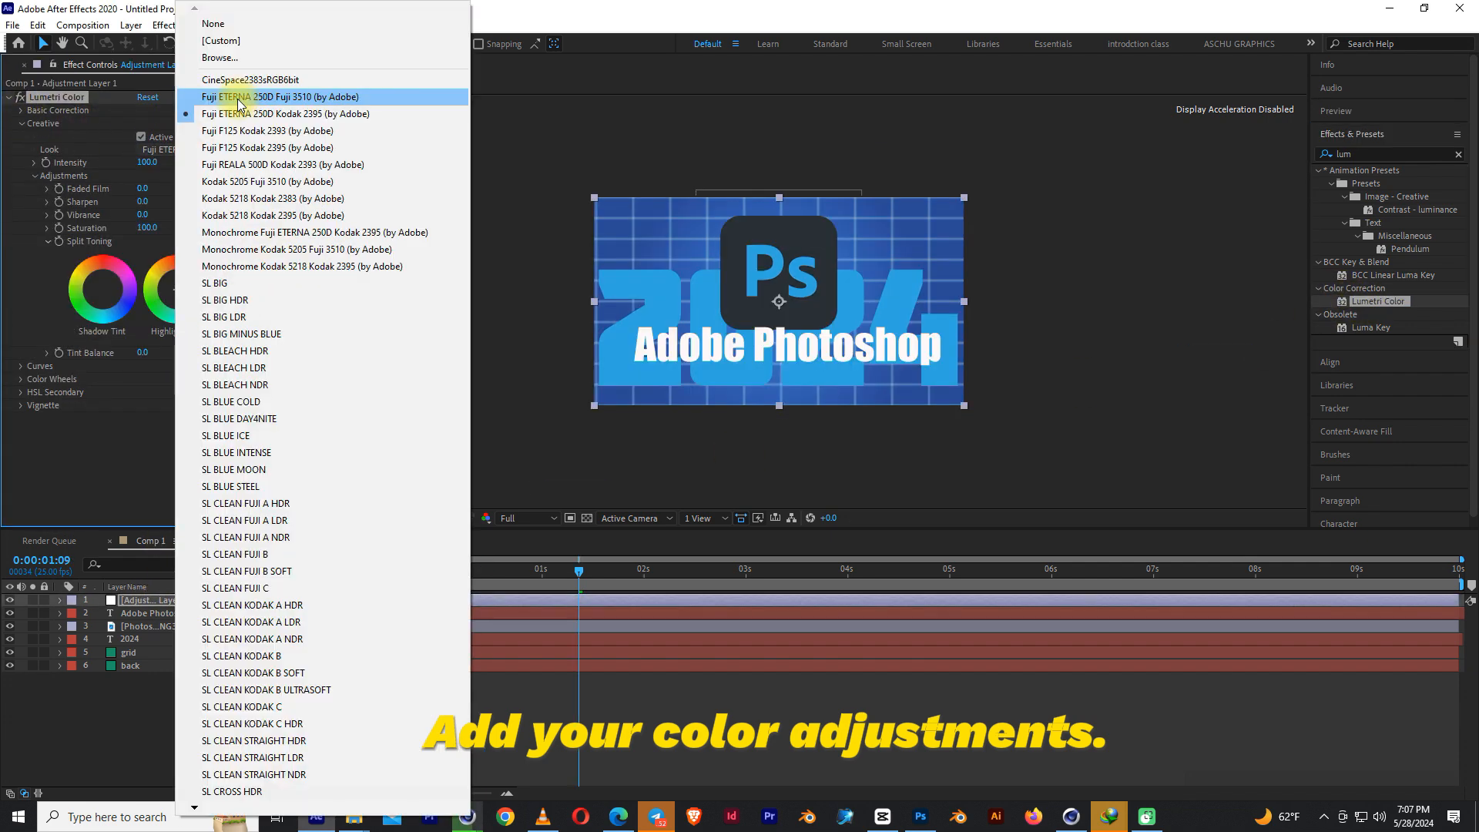
pyautogui.click(237, 99)
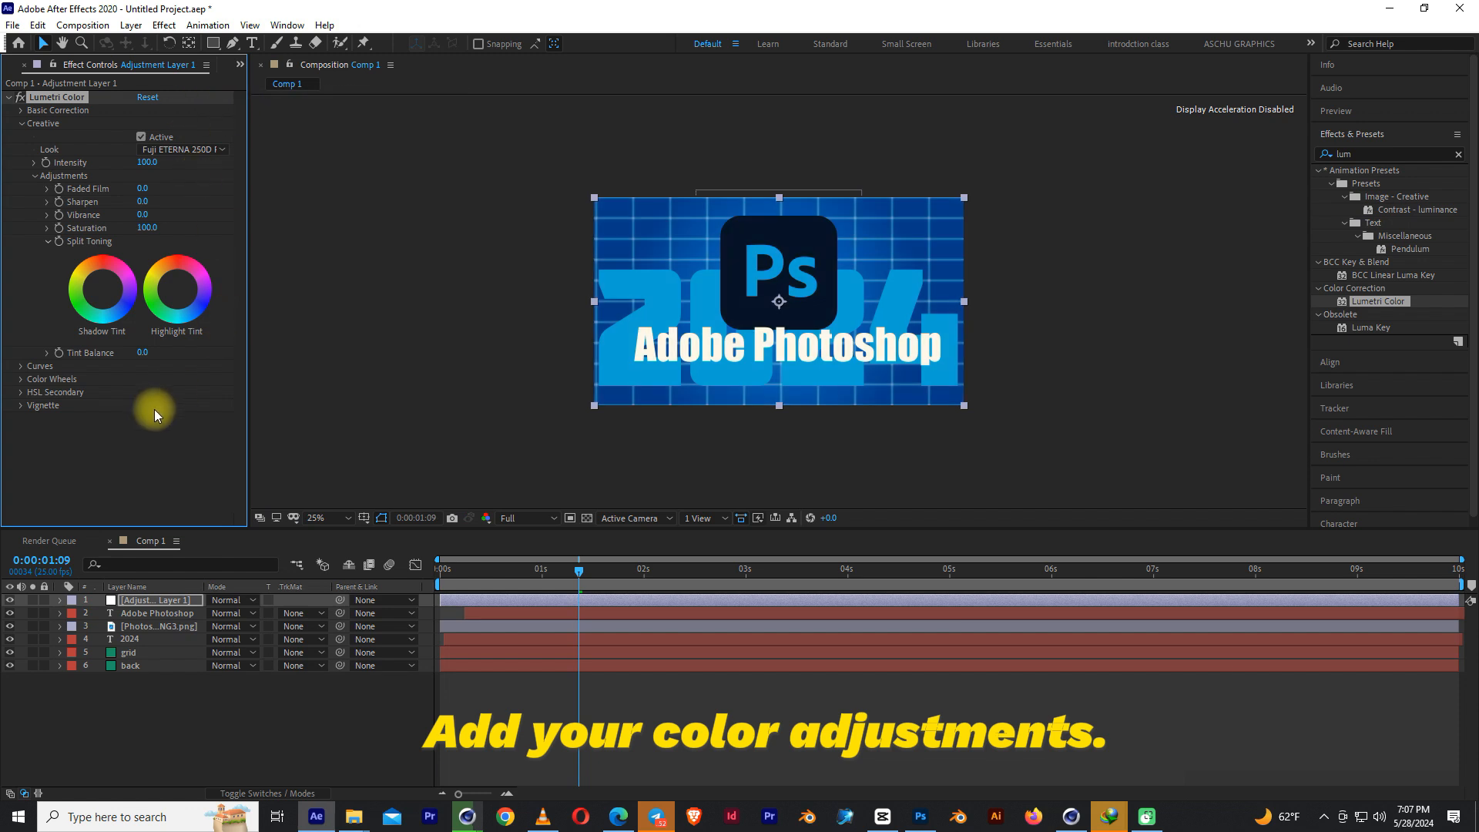
# Preview the color-graded animation from the start.
pyautogui.rightClick(228, 723)
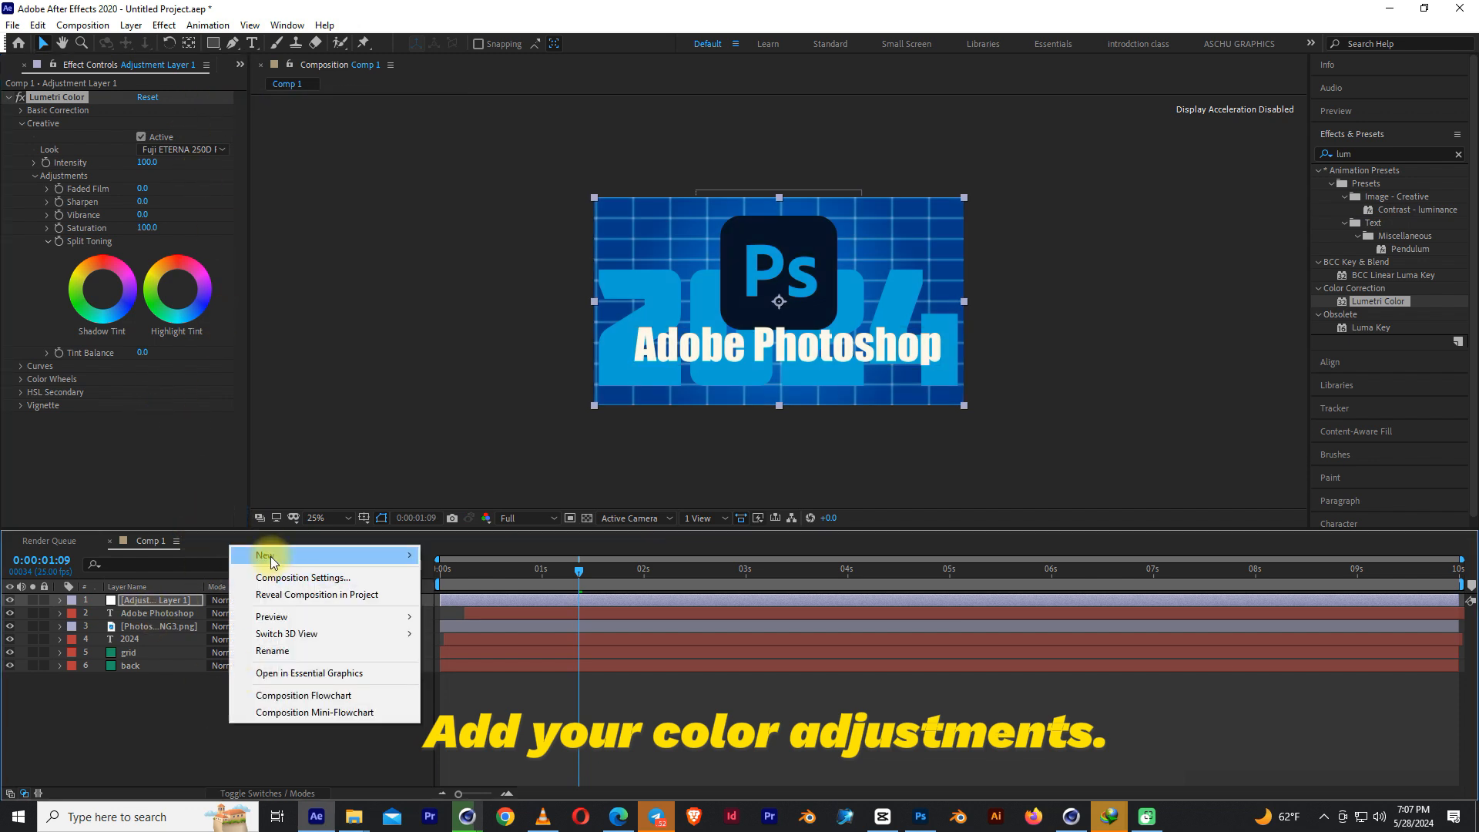
pyautogui.click(62, 728)
pyautogui.moveTo(476, 564); pyautogui.dragTo(405, 585)
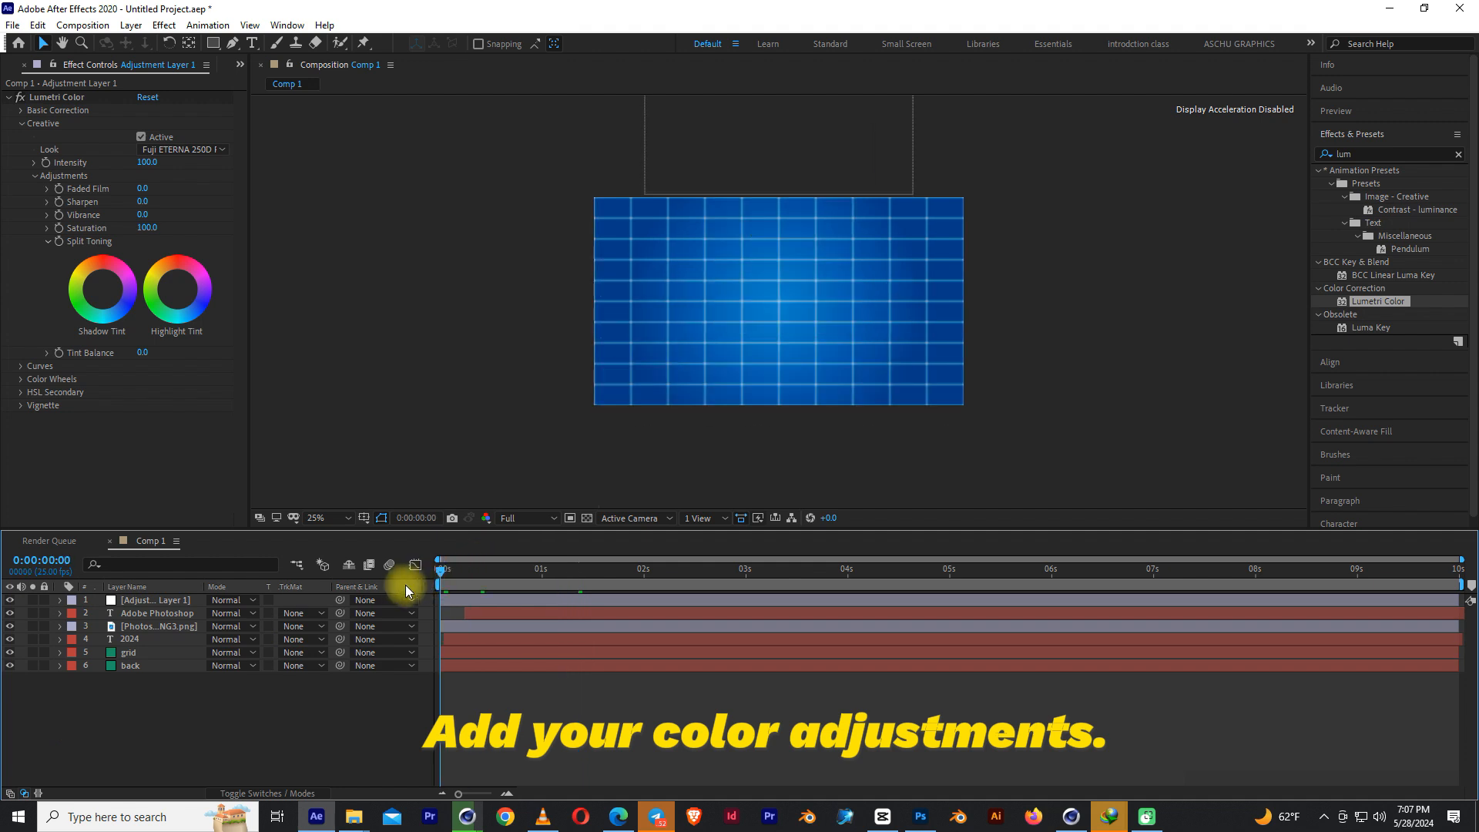
pyautogui.press('space')
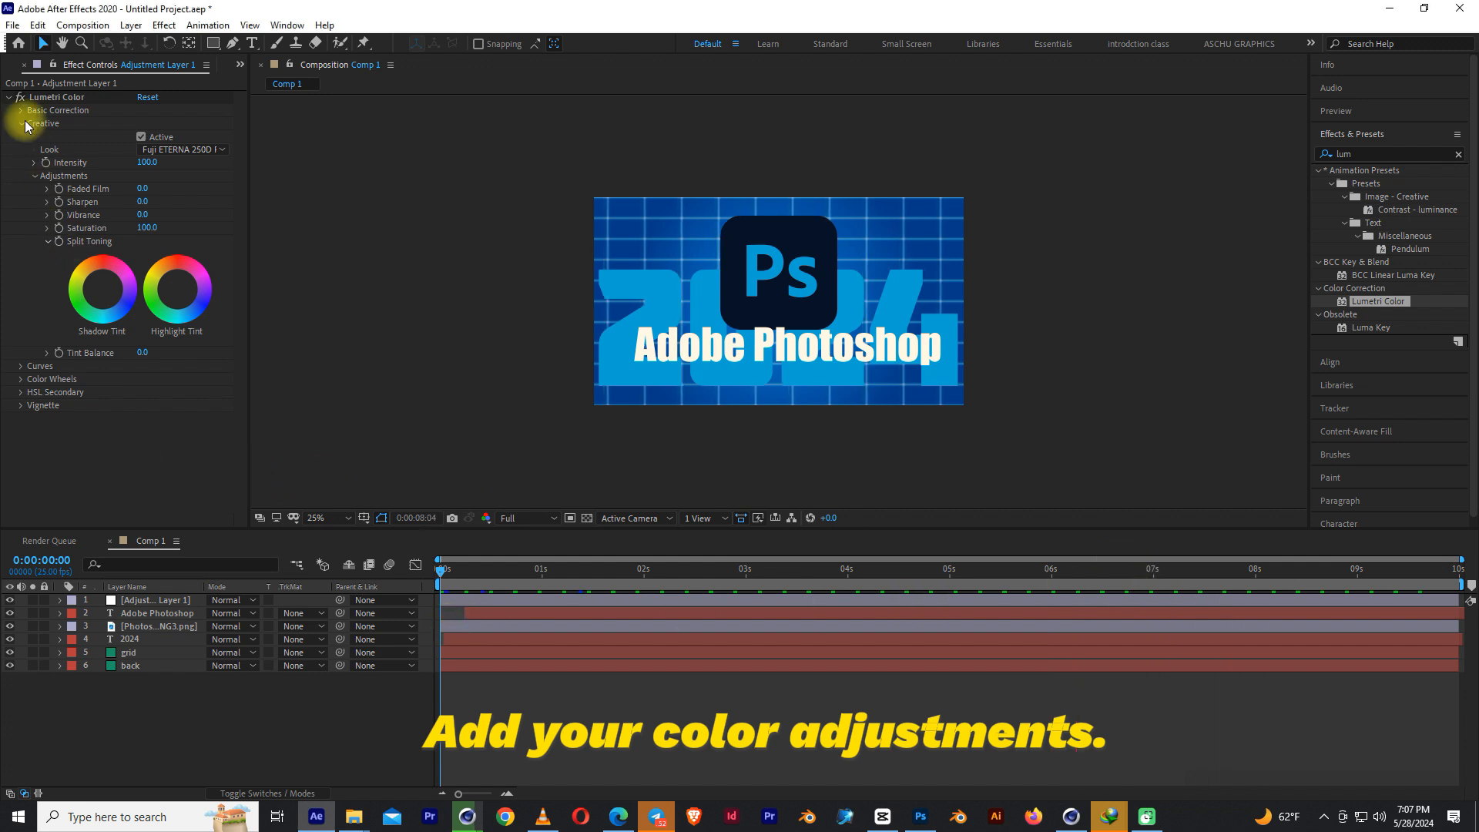
# Create a new 1920 x 1080, 25 fps composition named FINAL in the project.
pyautogui.click(239, 65)
pyautogui.click(282, 85)
pyautogui.rightClick(94, 304)
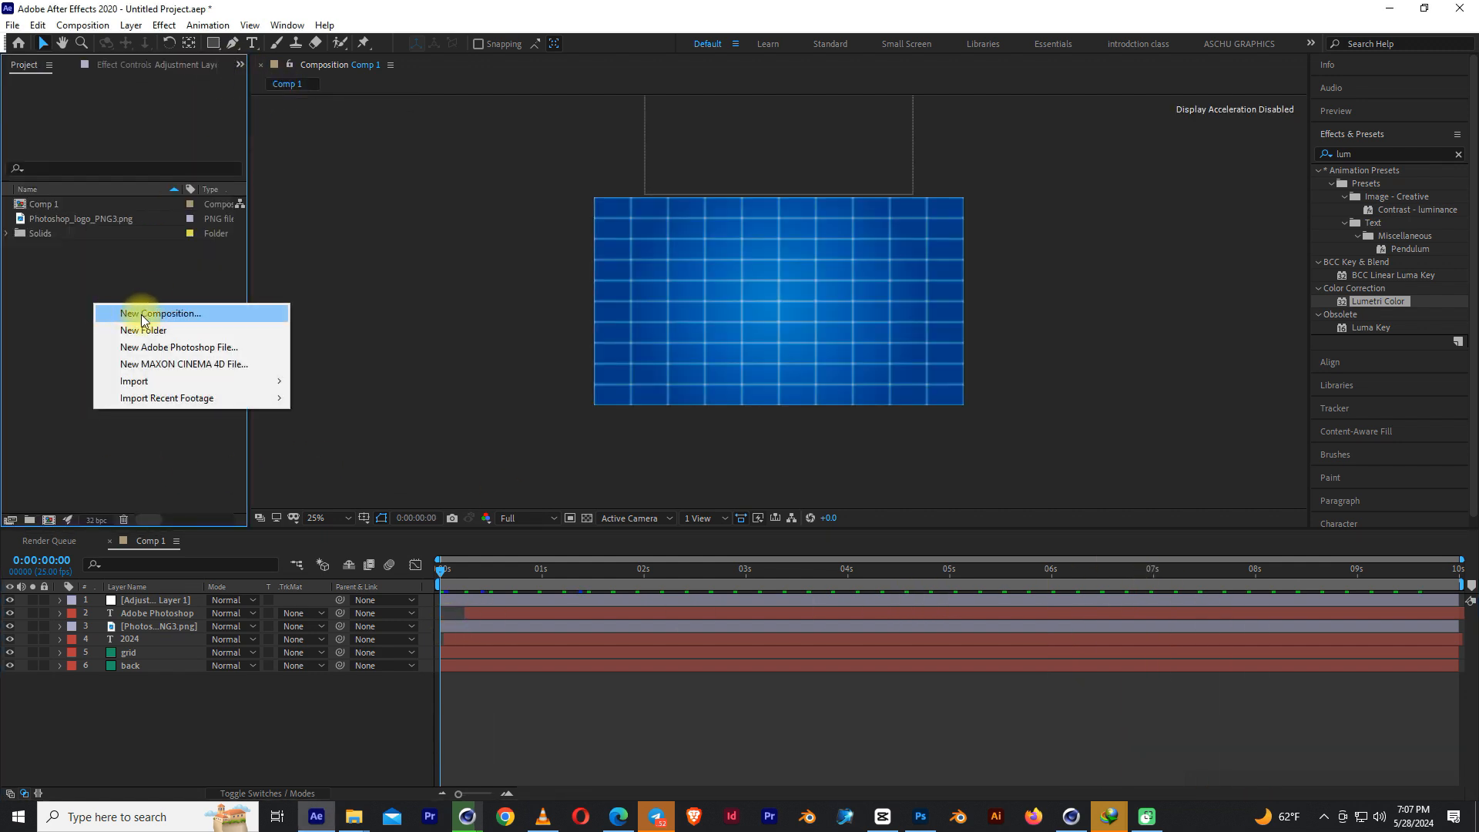
pyautogui.click(144, 316)
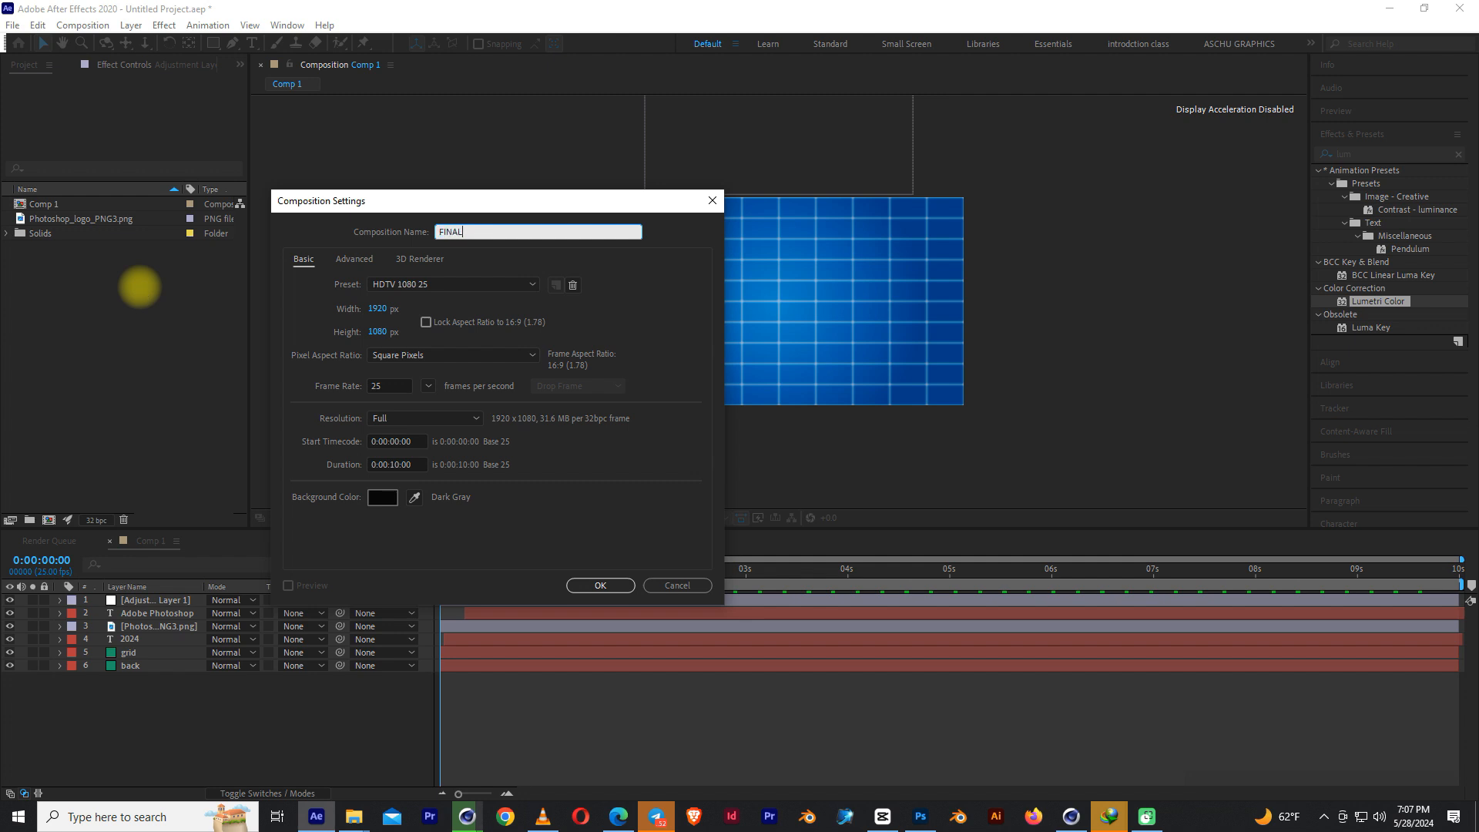
pyautogui.write('FINAL')
pyautogui.press('Return')
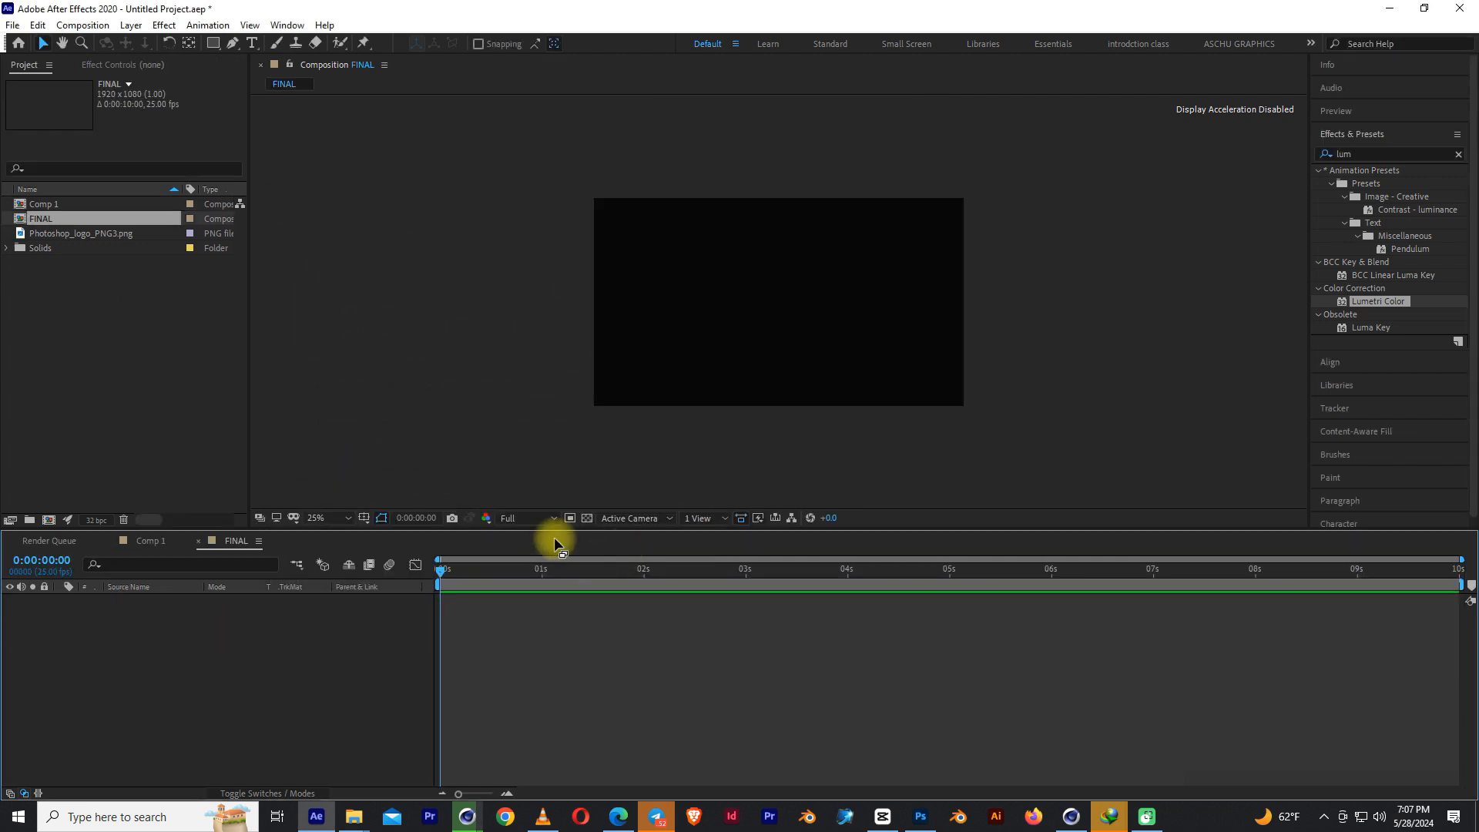
# Set the FINAL composition's duration to 0:00:15:00 and show its full length in the timeline.
pyautogui.hotkey('ctrl', 'k')
pyautogui.click(392, 463)
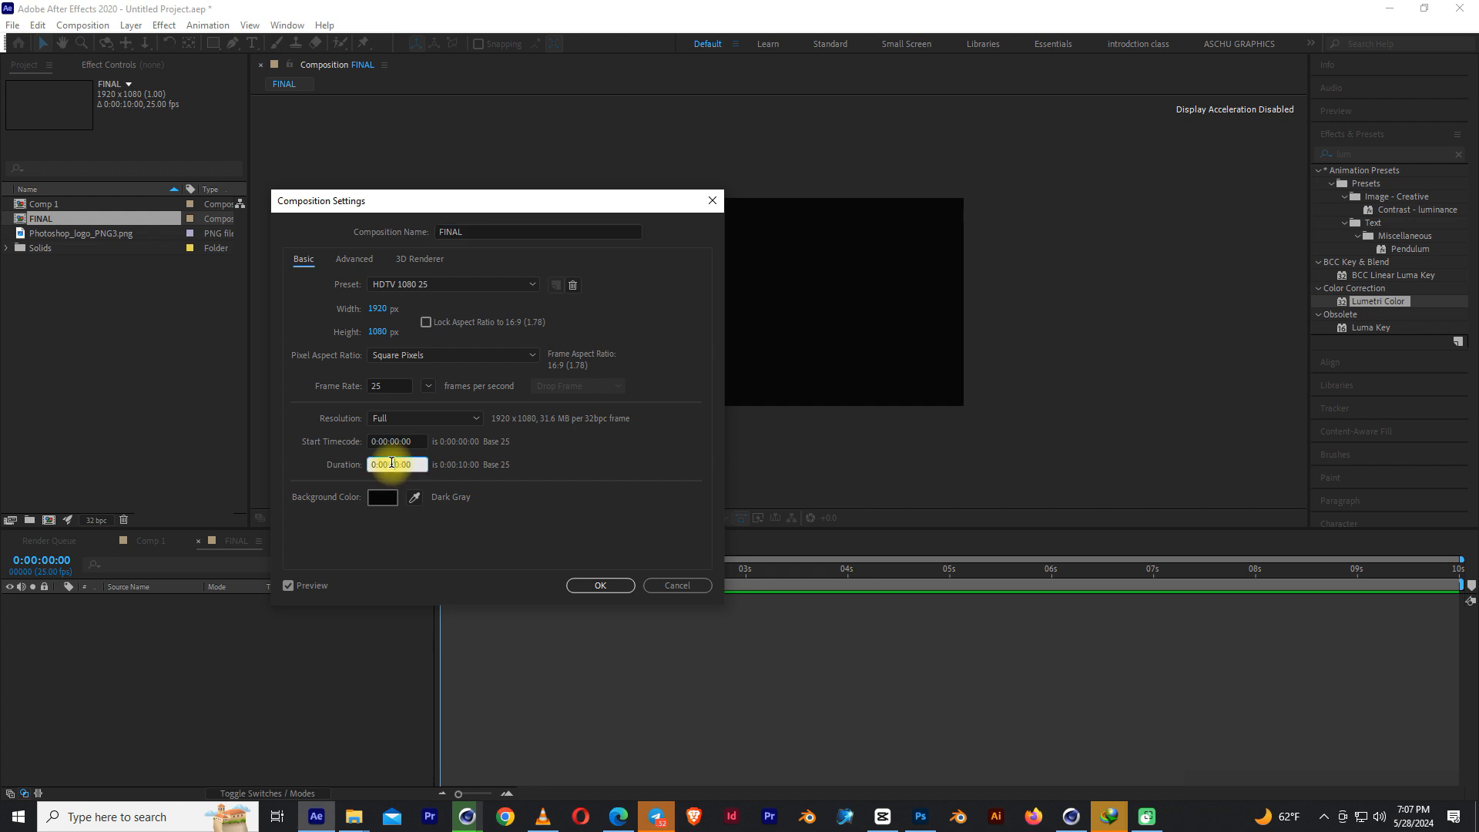
pyautogui.press('BackSpace')
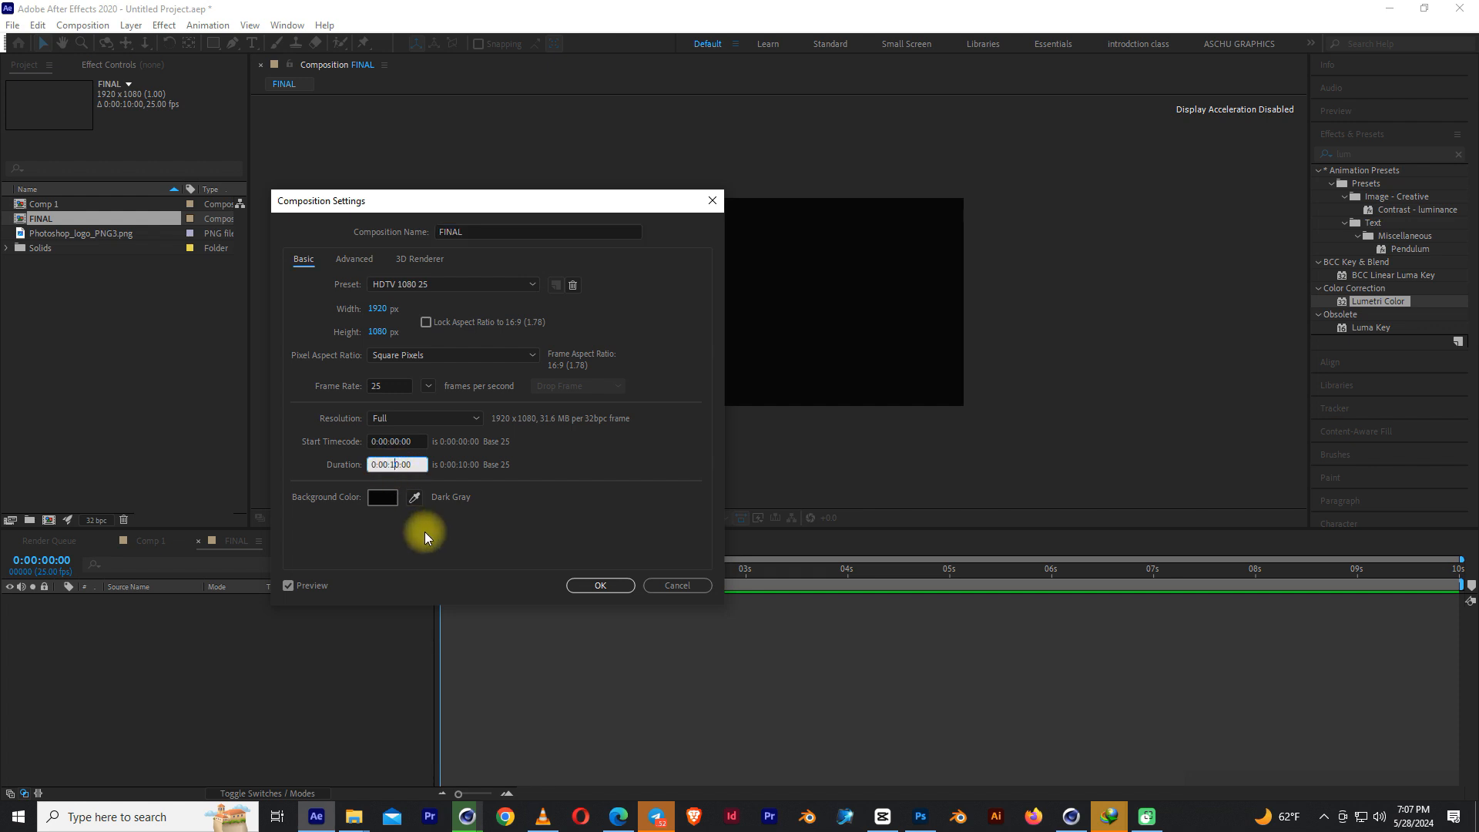
pyautogui.write('15')
pyautogui.press('Return')
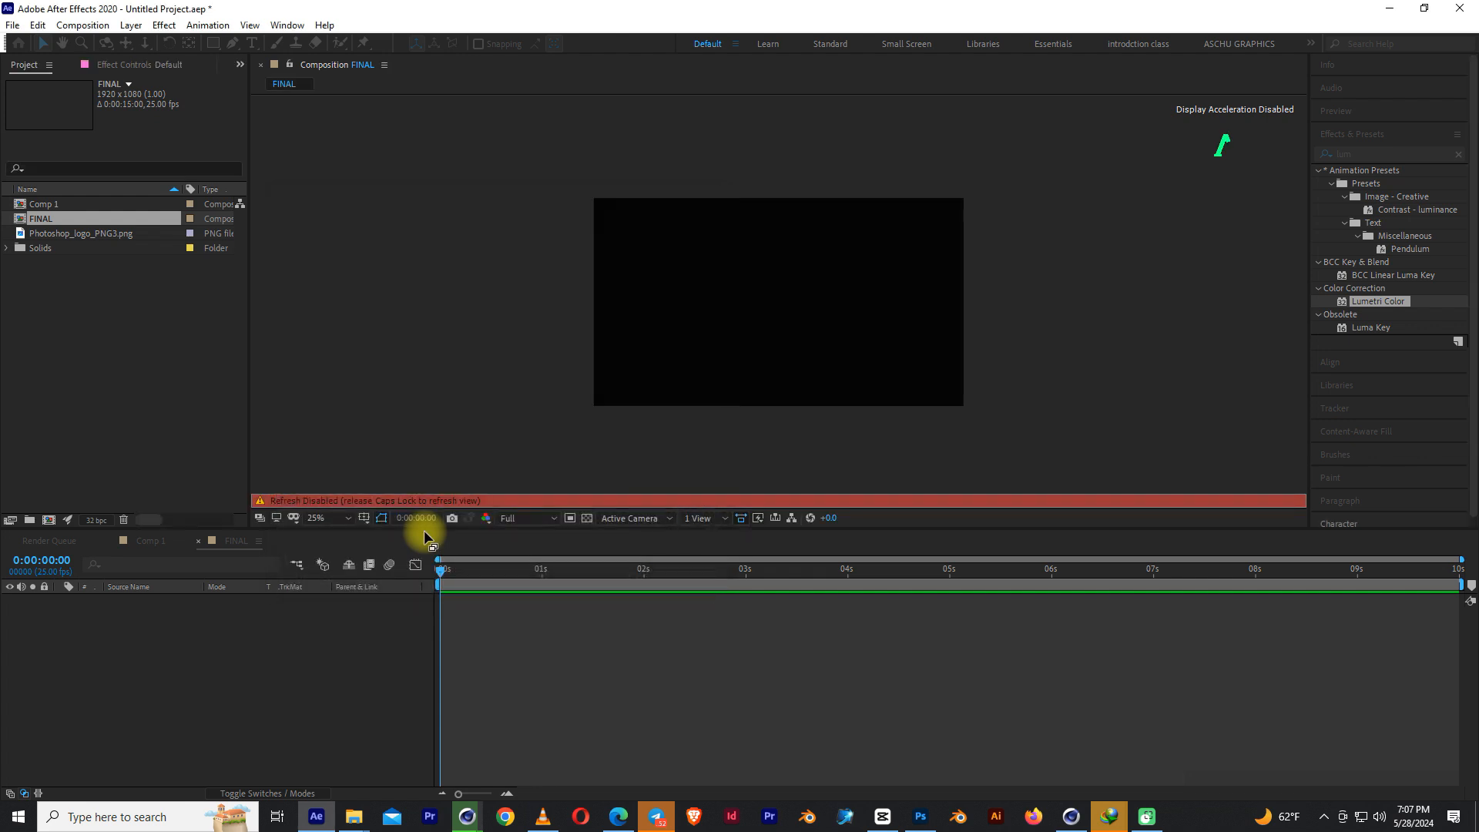
pyautogui.moveTo(474, 796); pyautogui.dragTo(441, 795)
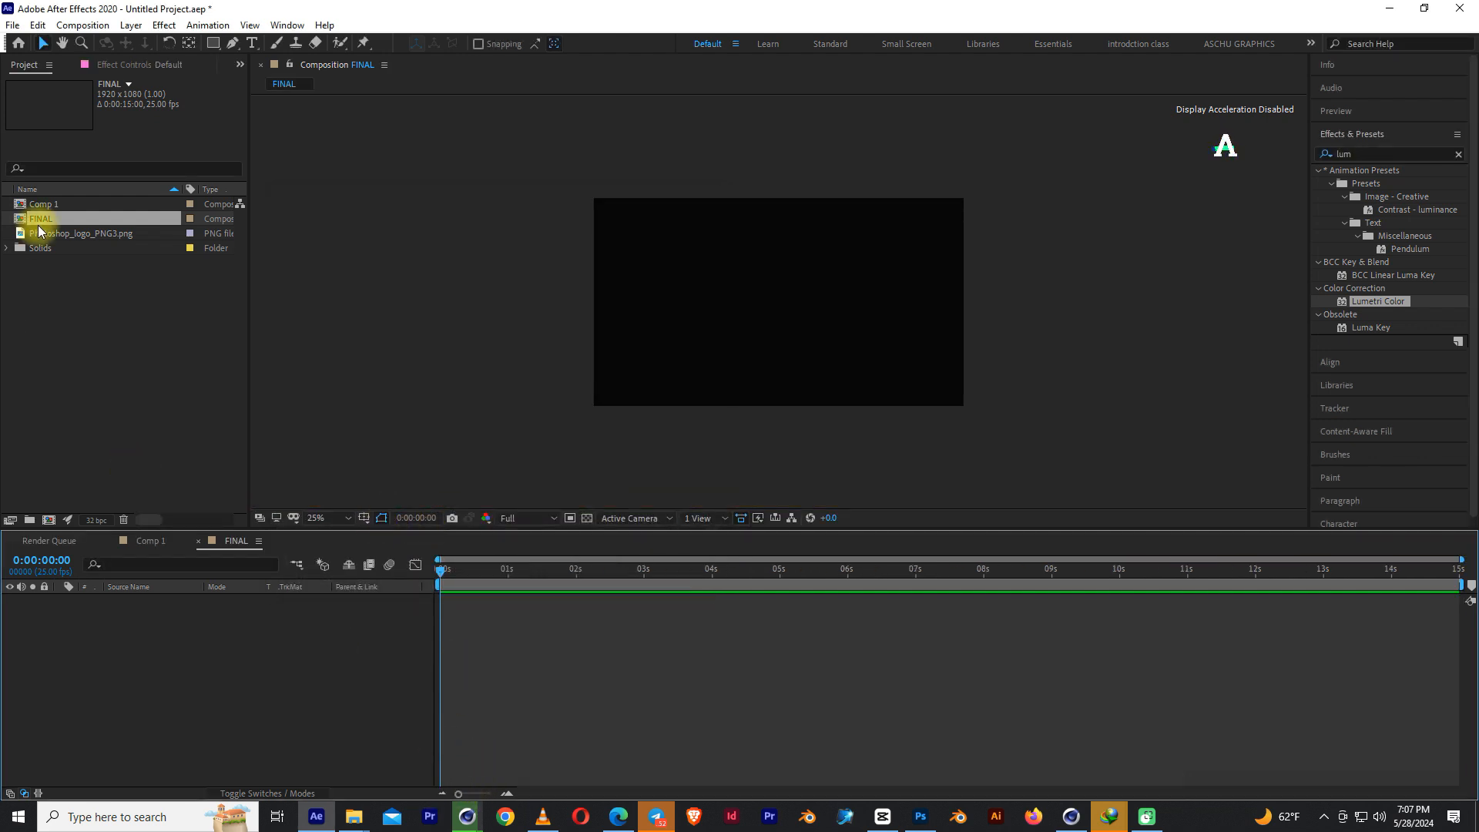
# Rename Comp 1 in the project as PS LOGO MOTION.
pyautogui.click(53, 206)
pyautogui.rightClick(55, 202)
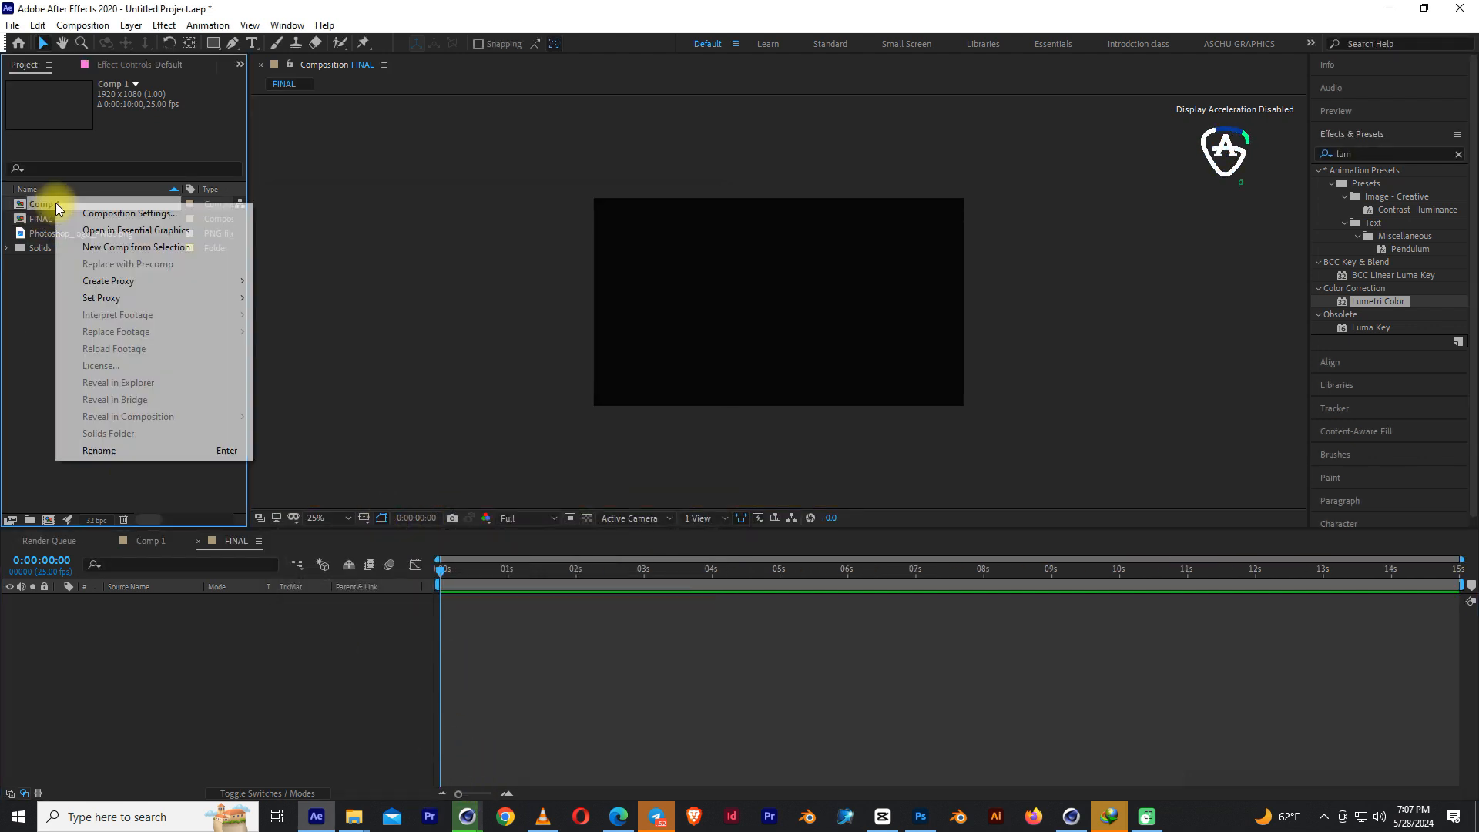
pyautogui.click(105, 451)
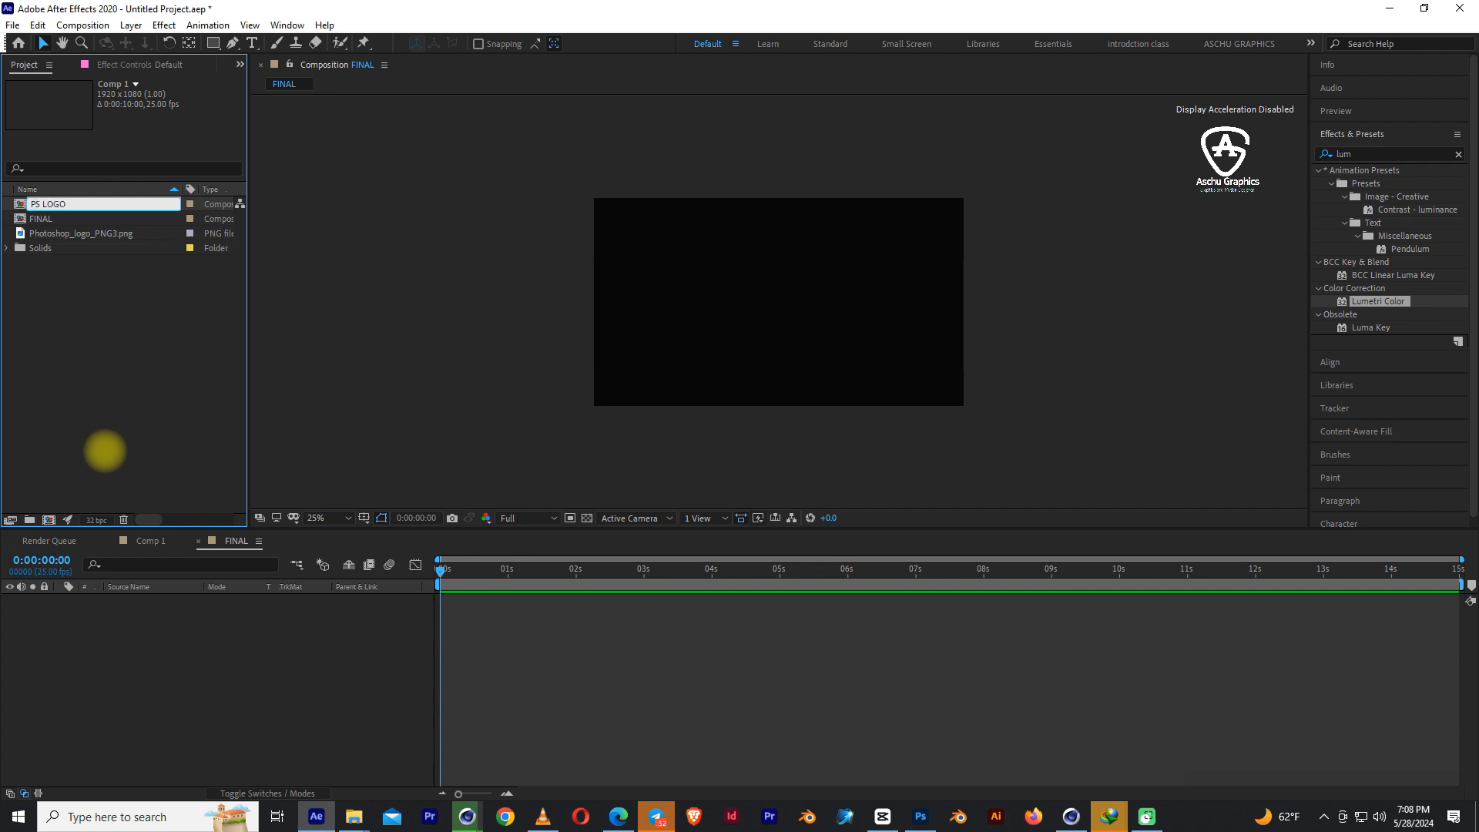
pyautogui.write('PS LOGO MOTION')
pyautogui.press('Return')
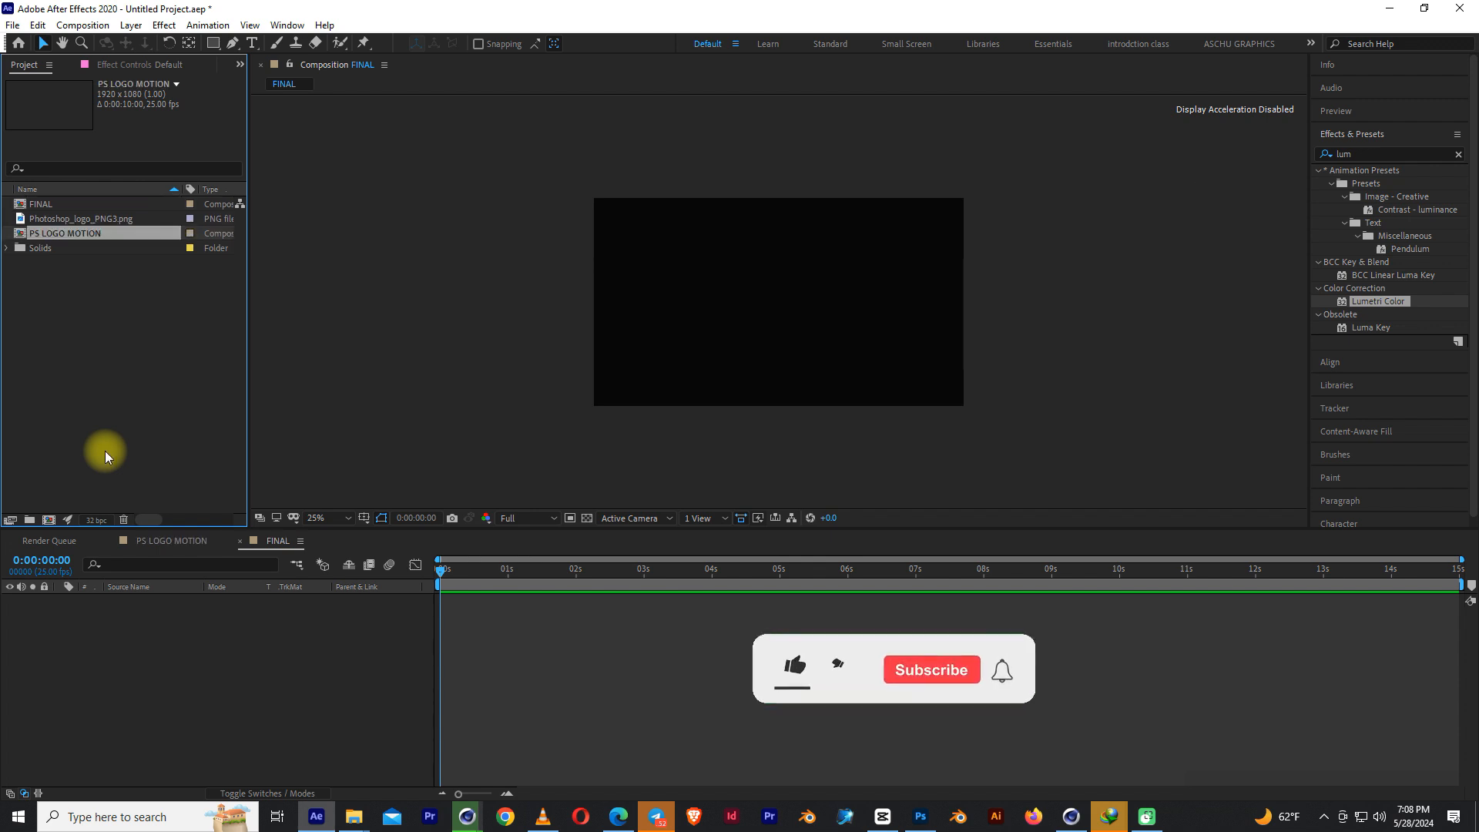
# Add PS LOGO MOTION to the FINAL composition, preview it and move the current time to 0:00:09:11.
pyautogui.moveTo(114, 232); pyautogui.dragTo(108, 608)
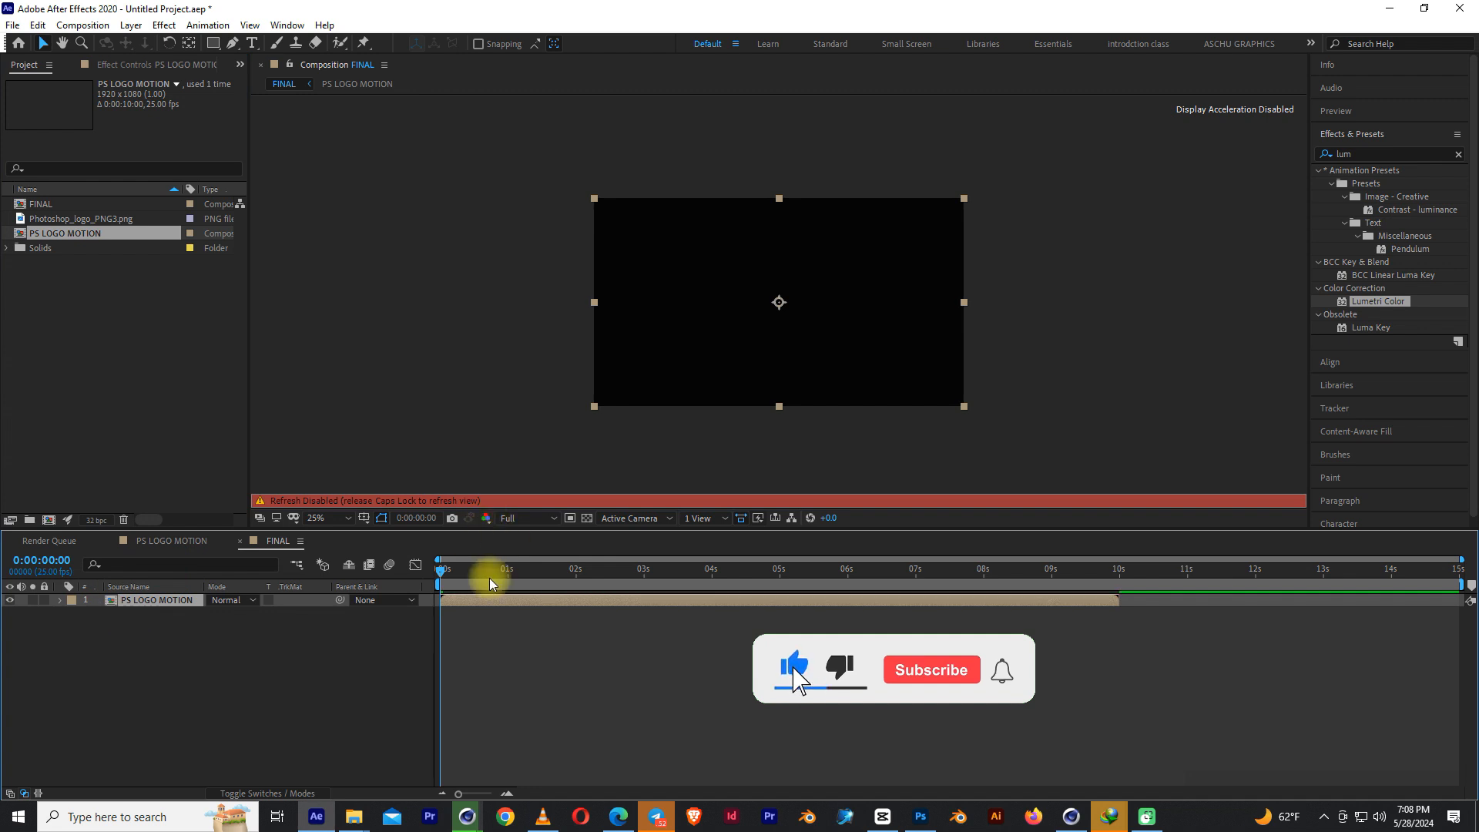
pyautogui.press('space')
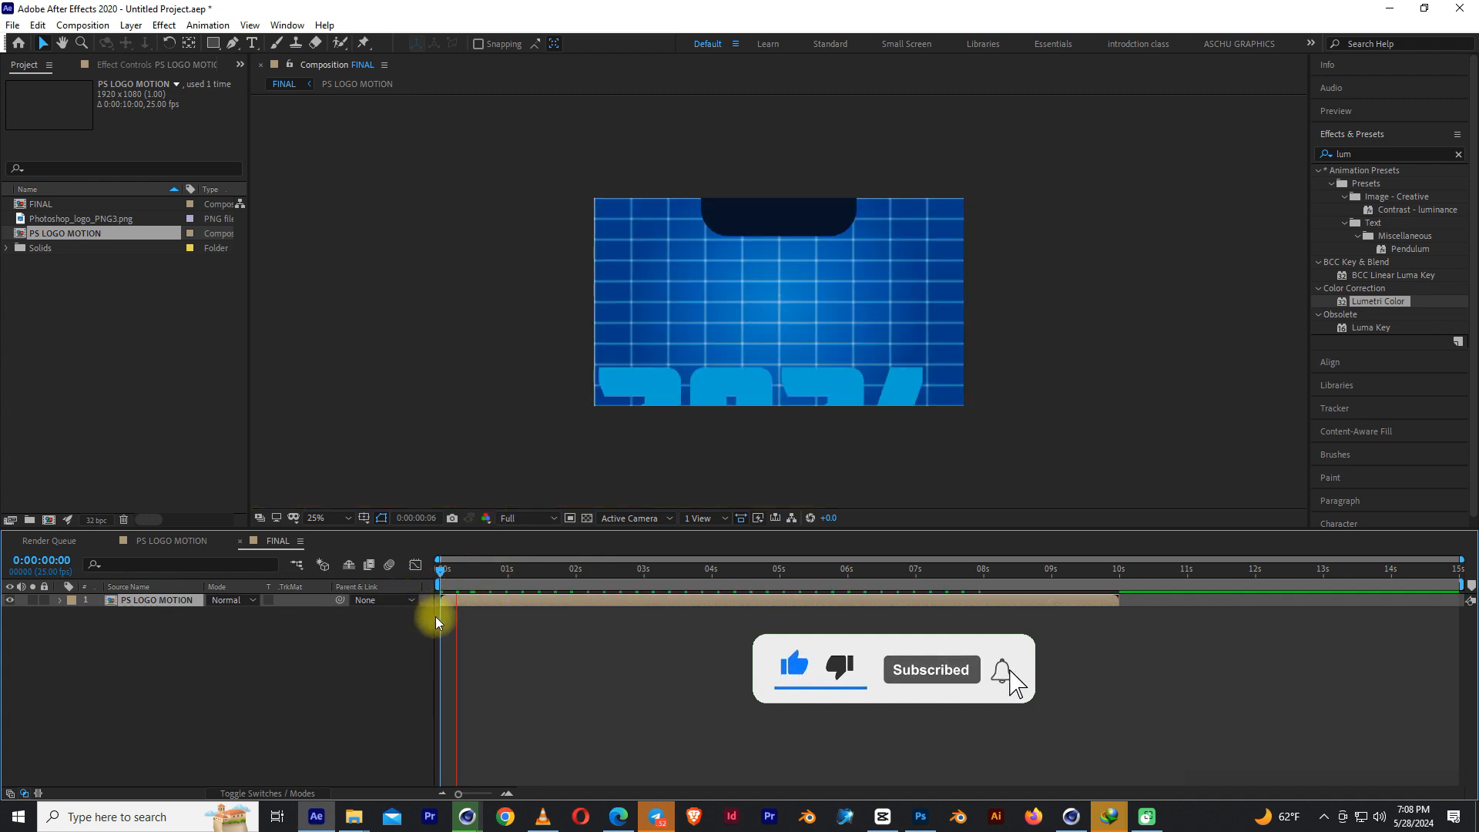
pyautogui.moveTo(461, 579); pyautogui.dragTo(1080, 604)
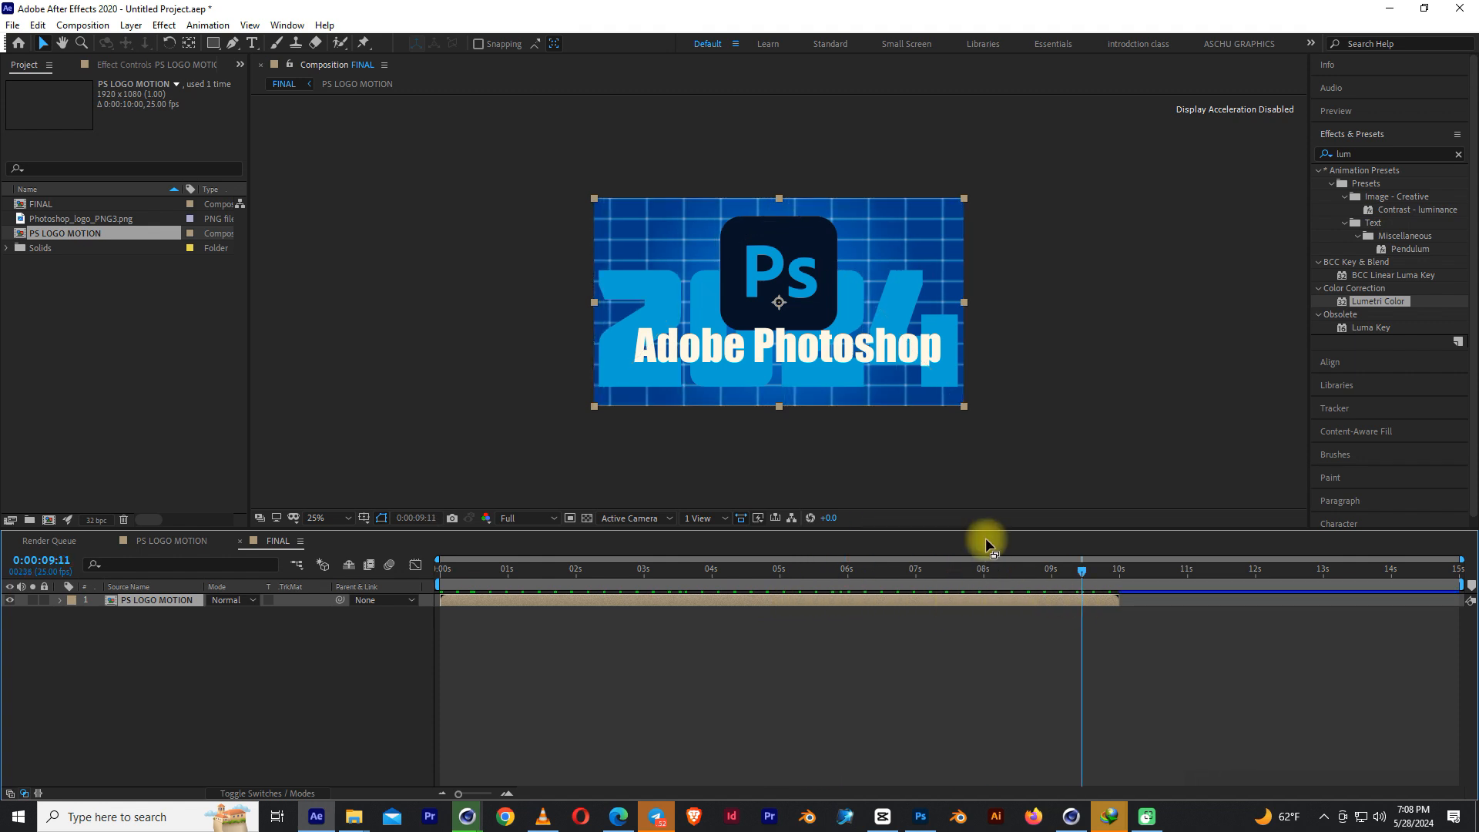
# Duplicate the PS LOGO MOTION layer and time-reverse the upper copy.
pyautogui.hotkey('ctrl', 'd')
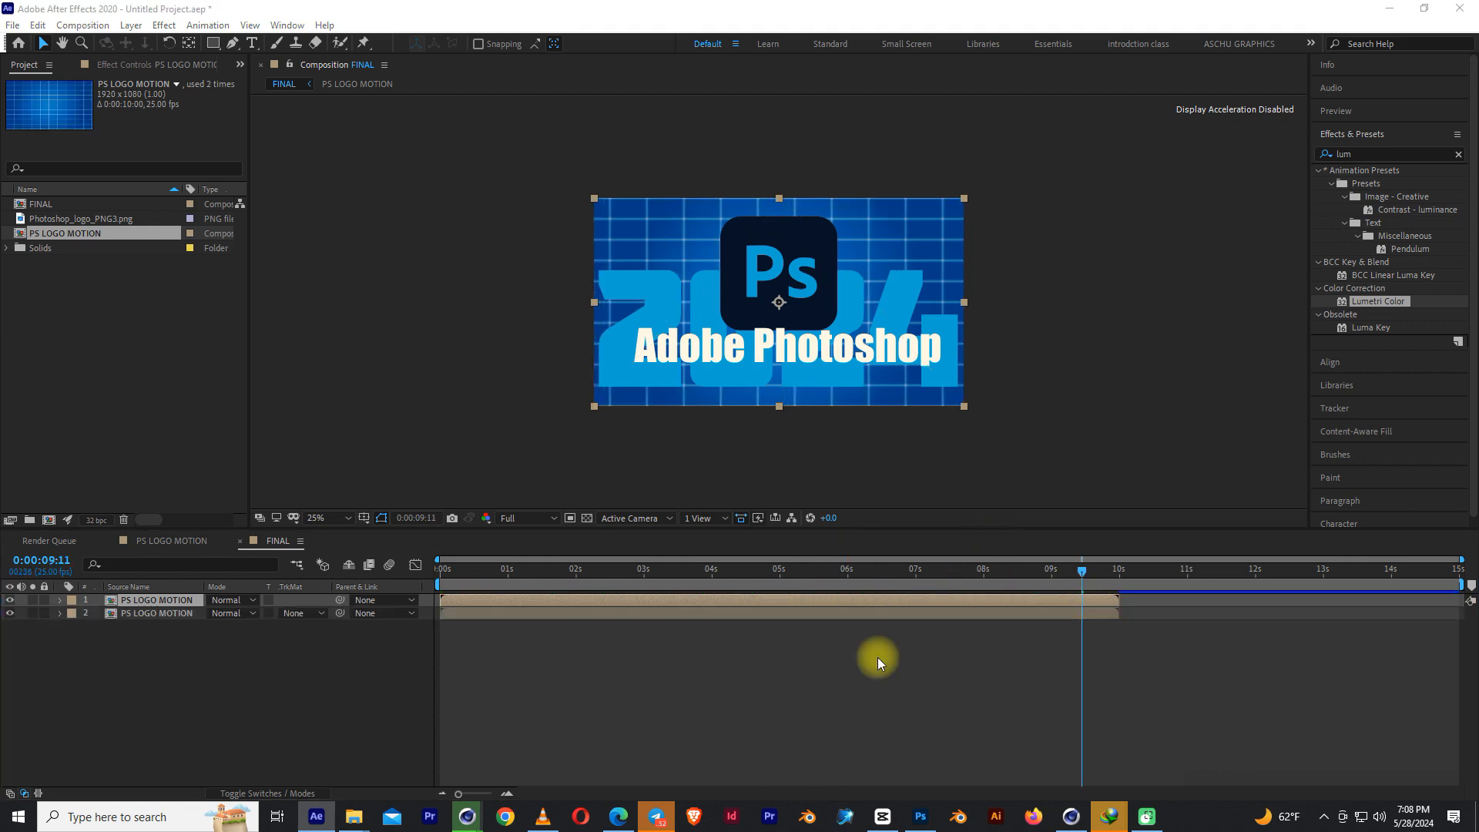
pyautogui.rightClick(1094, 602)
pyautogui.moveTo(1135, 246)
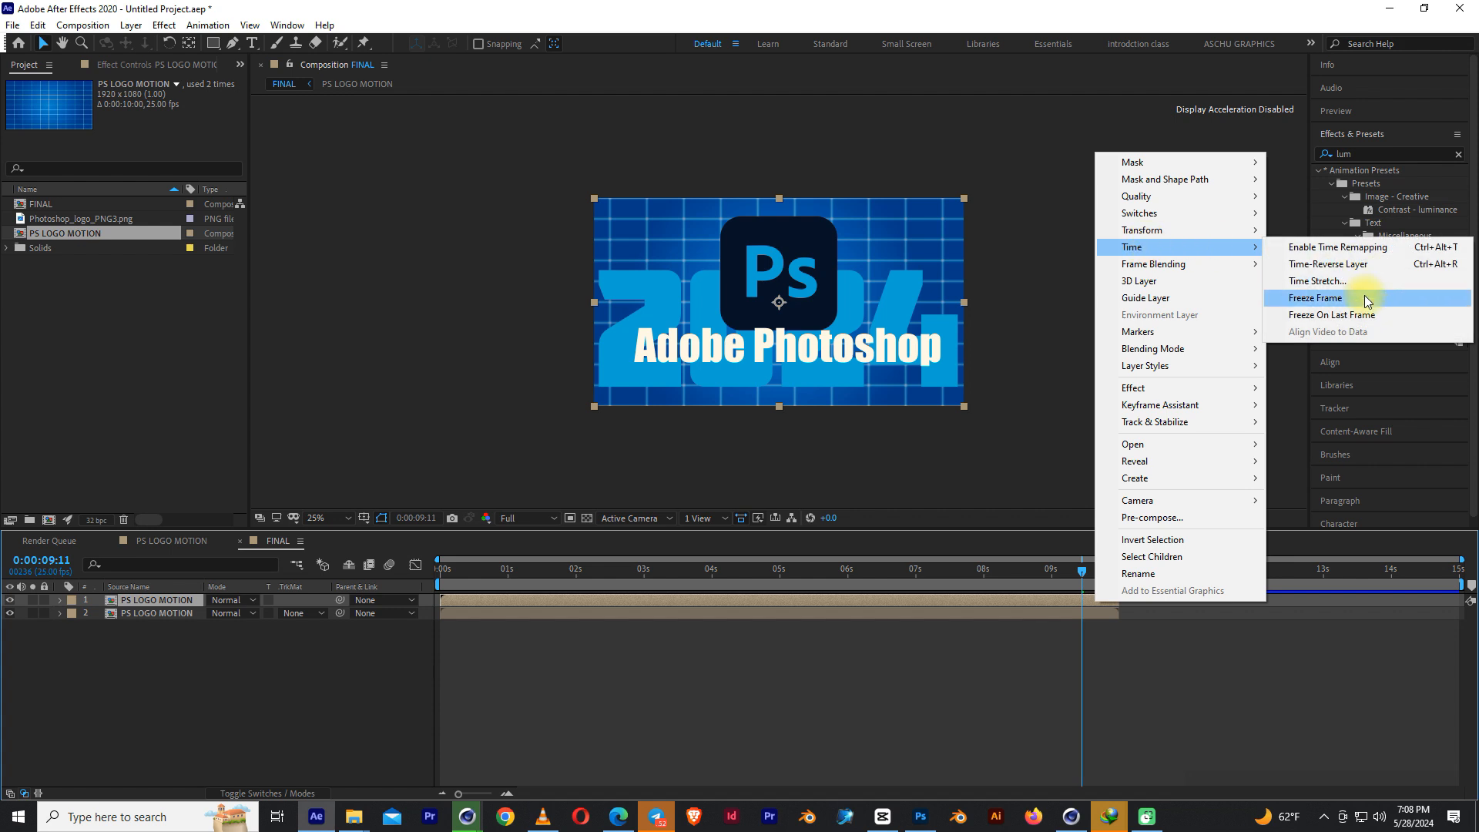
pyautogui.click(1326, 264)
# Shorten the reversed copy to a closing segment starting at about 0:00:08:12 and trim the original layer's end to that frame.
pyautogui.moveTo(1024, 600); pyautogui.dragTo(1254, 595)
pyautogui.moveTo(1110, 572); pyautogui.dragTo(1350, 576)
pyautogui.moveTo(1135, 610); pyautogui.dragTo(1337, 645)
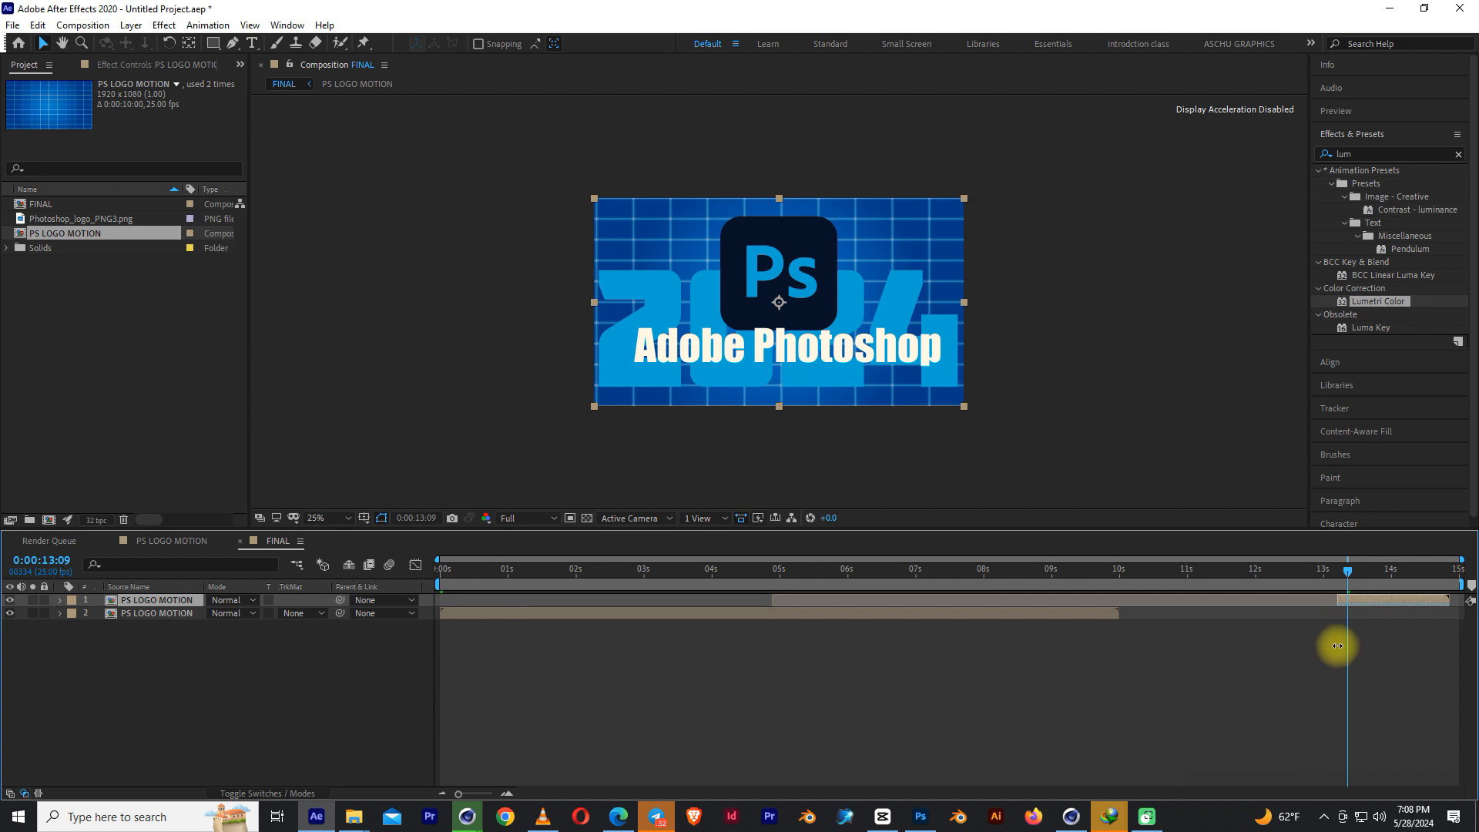
pyautogui.moveTo(1374, 598); pyautogui.dragTo(1041, 634)
pyautogui.moveTo(948, 572); pyautogui.dragTo(1015, 607)
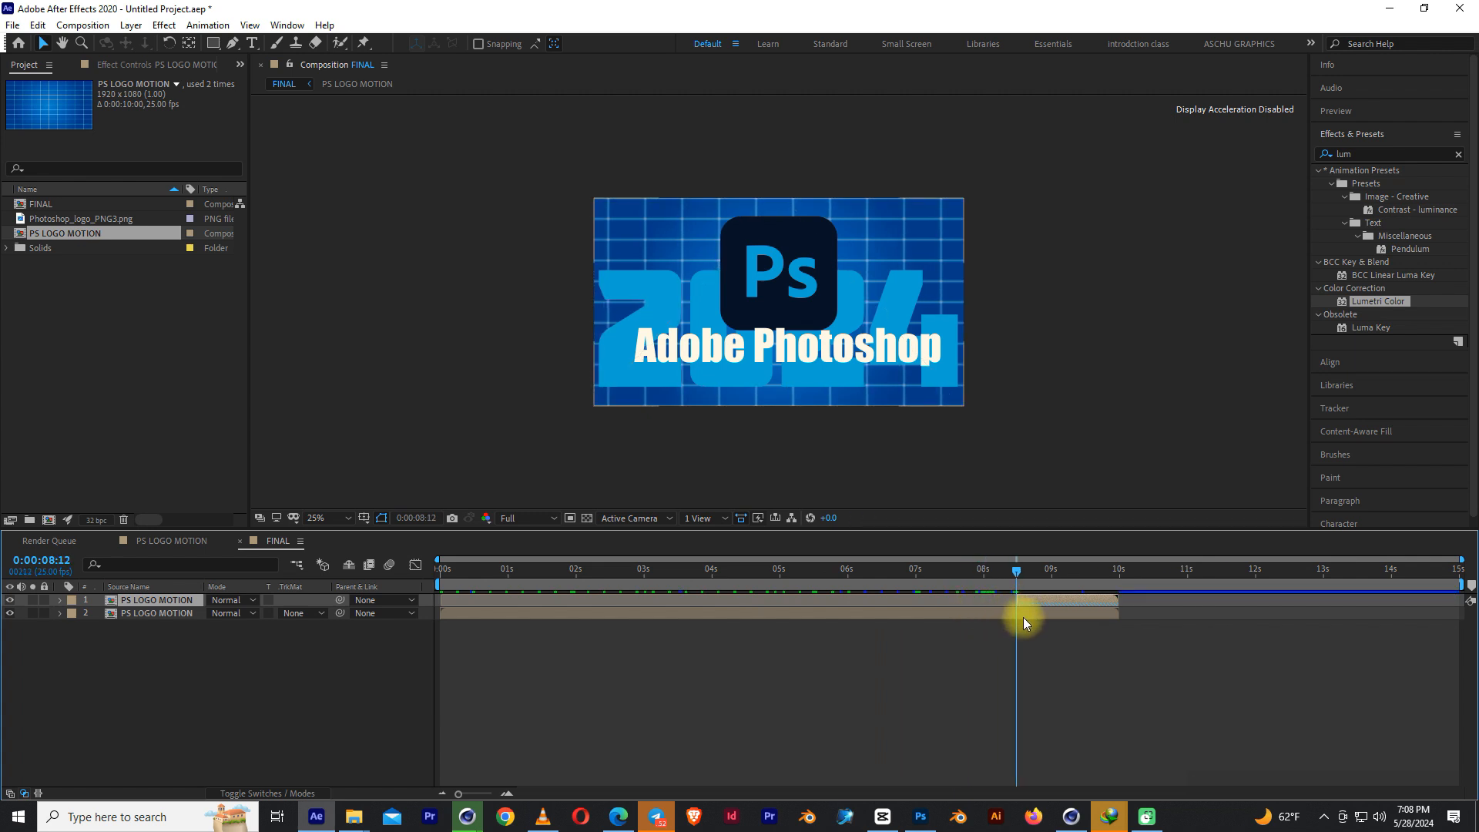
pyautogui.click(1023, 617)
pyautogui.hotkey('alt', ']')
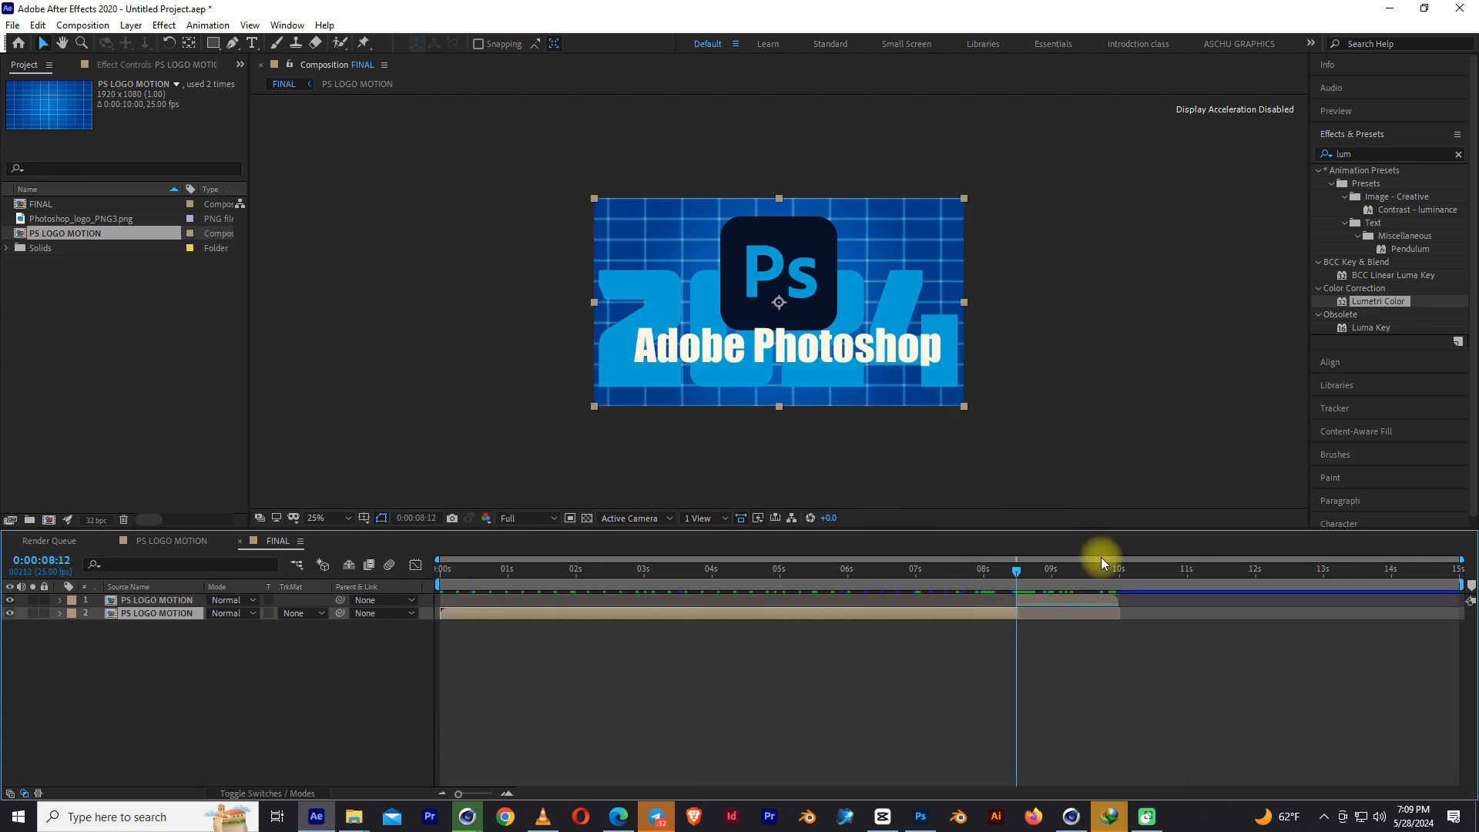
# End the work area at 0:00:10:00 and trim the FINAL composition to the work area.
pyautogui.moveTo(1115, 572); pyautogui.dragTo(1120, 578)
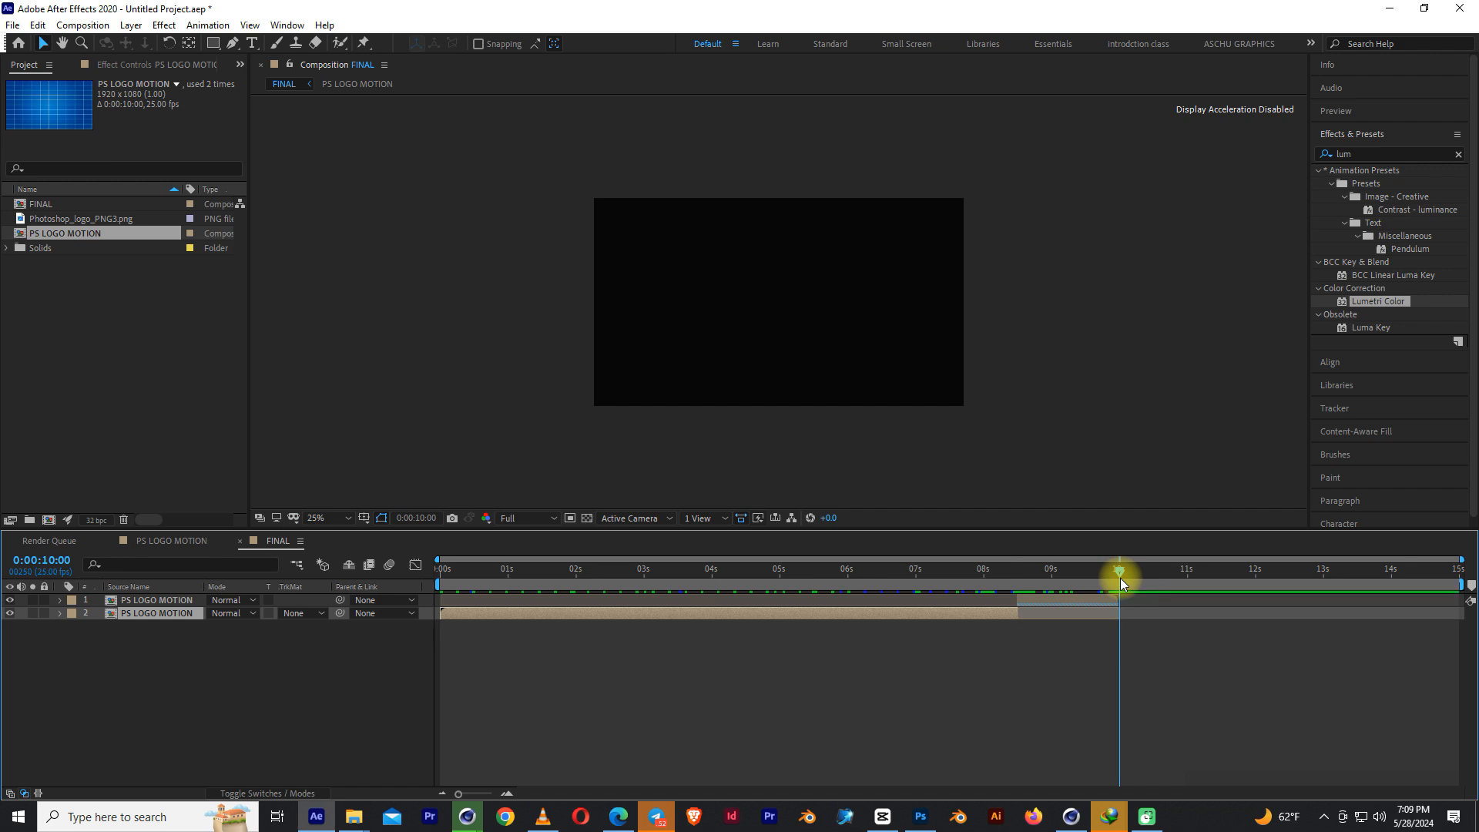
pyautogui.press('n')
pyautogui.rightClick(1117, 583)
pyautogui.click(1178, 627)
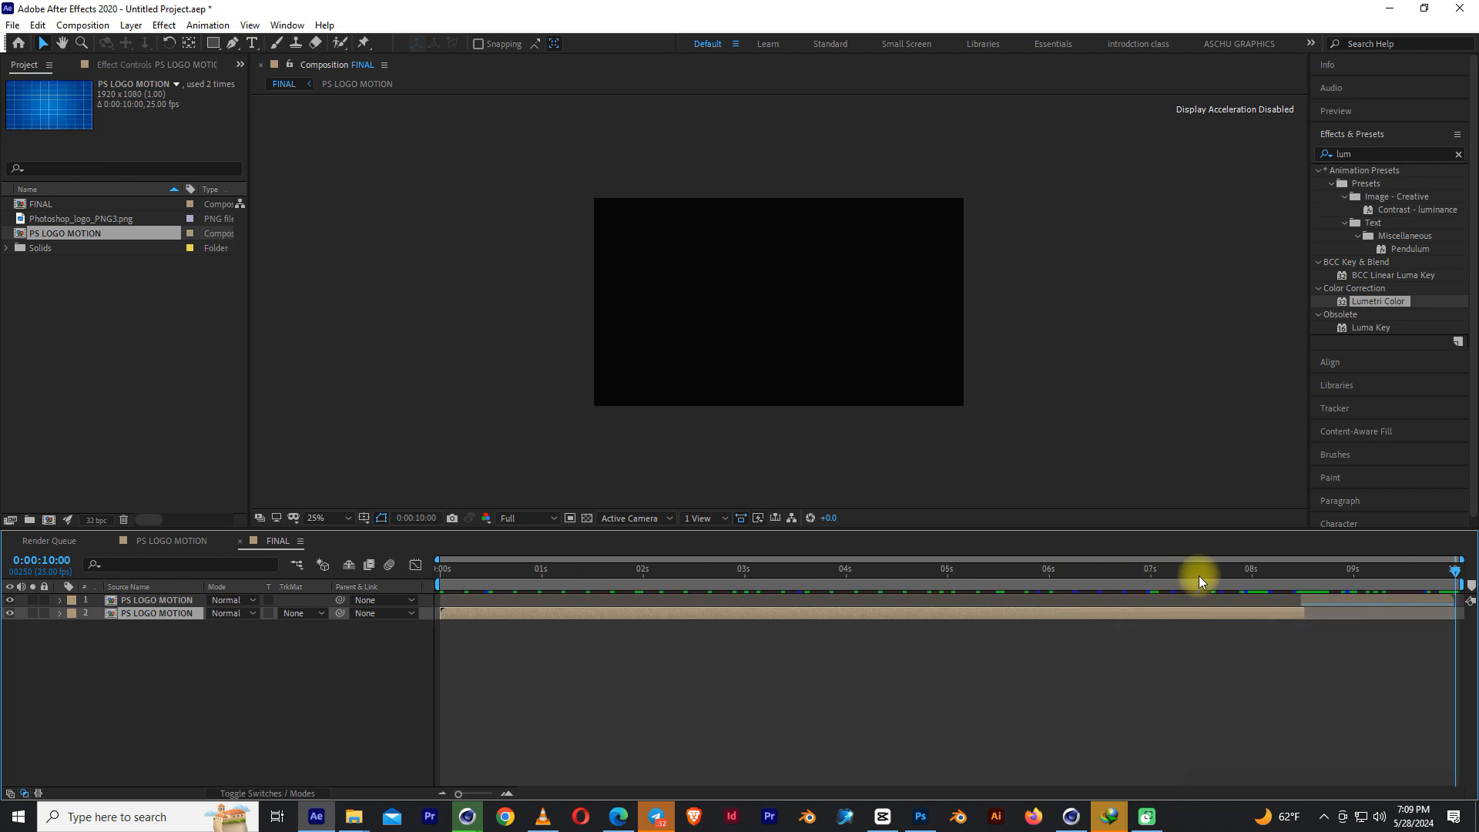
# Examine the join between the original and reversed layers around 0:00:08:13 and scrub back to the start.
pyautogui.moveTo(1199, 575); pyautogui.dragTo(1306, 681)
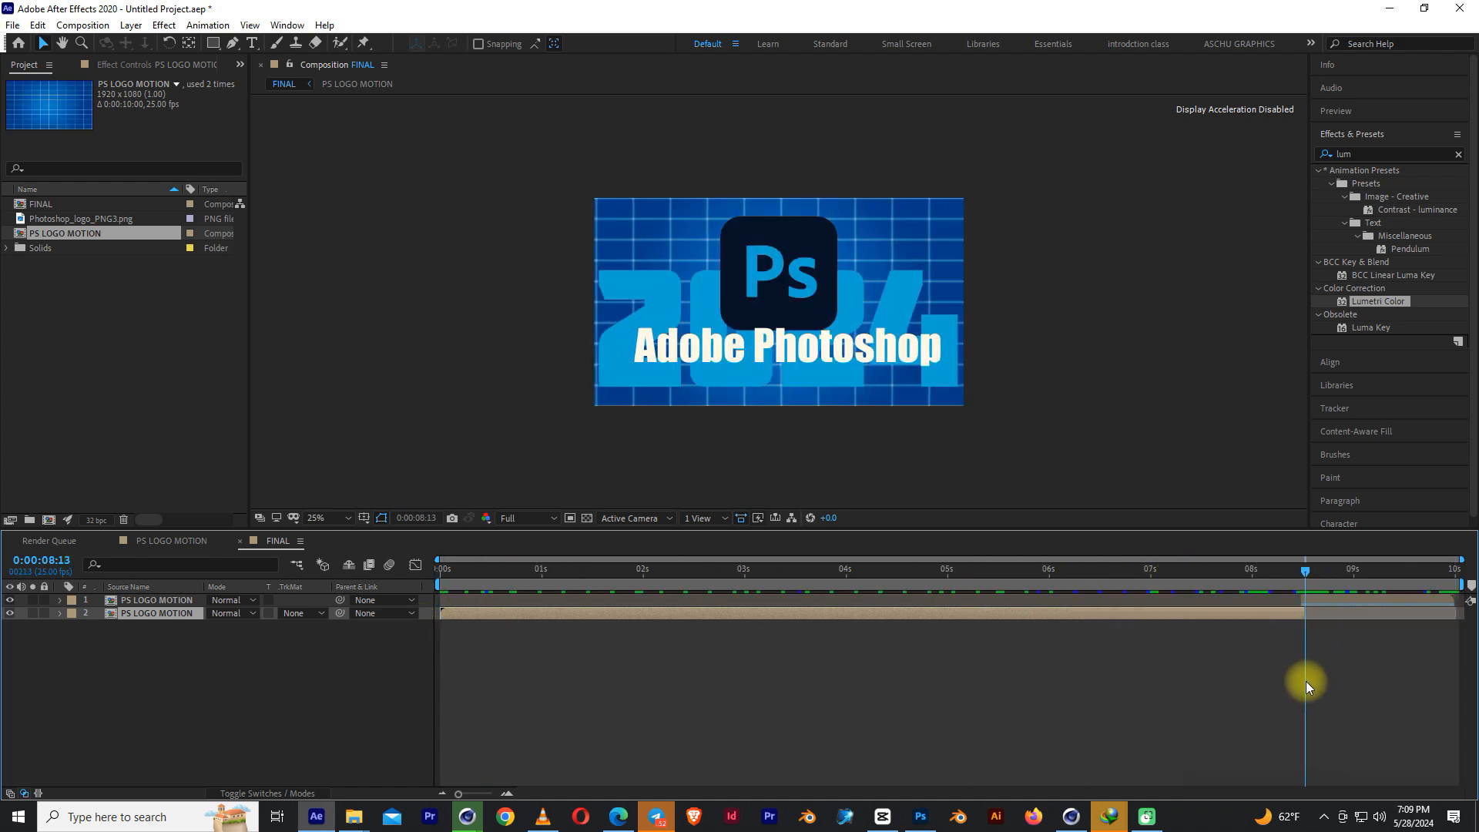
pyautogui.moveTo(459, 794); pyautogui.dragTo(491, 793)
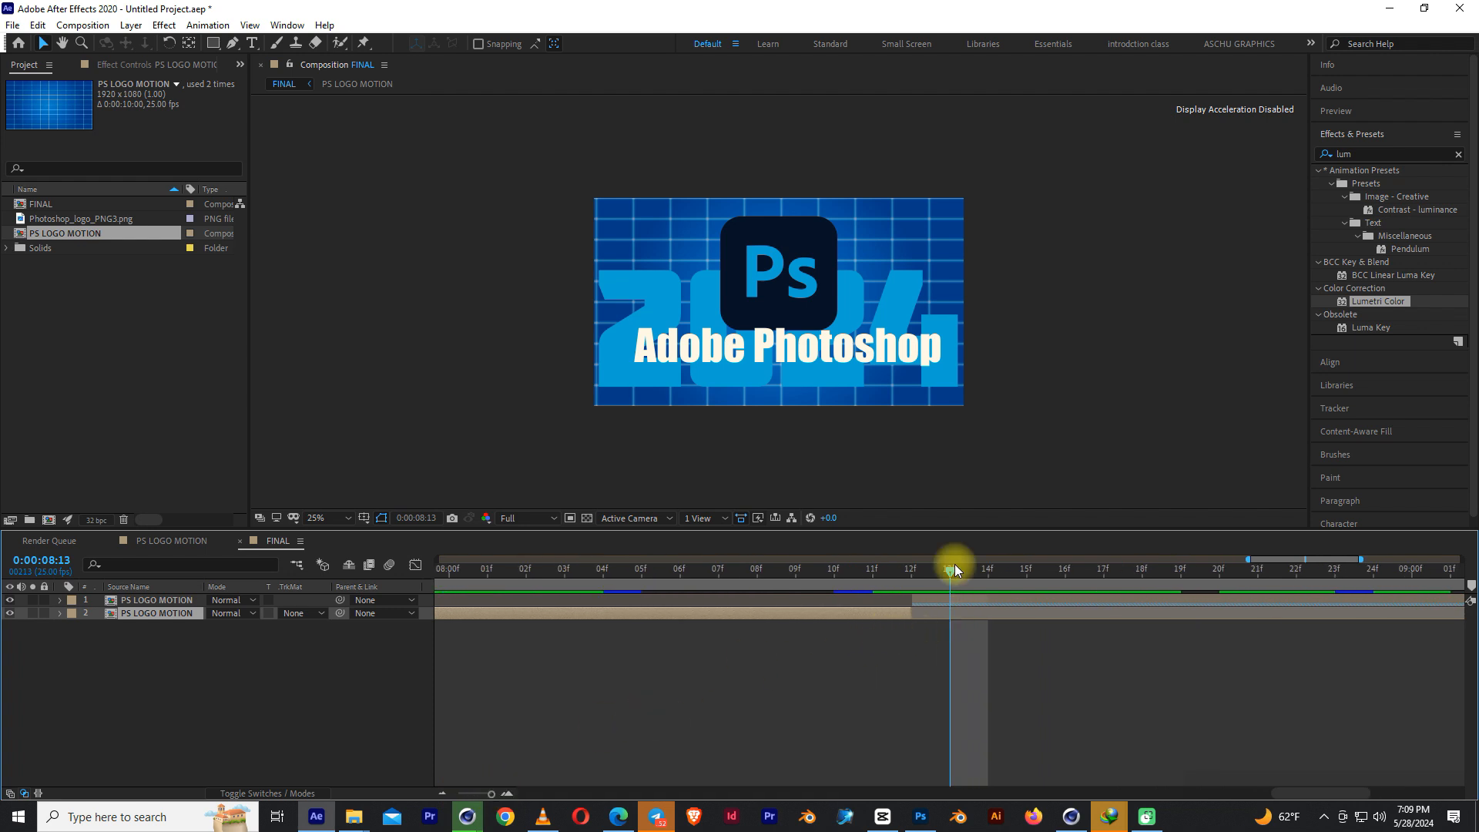
pyautogui.moveTo(955, 570); pyautogui.dragTo(1449, 626)
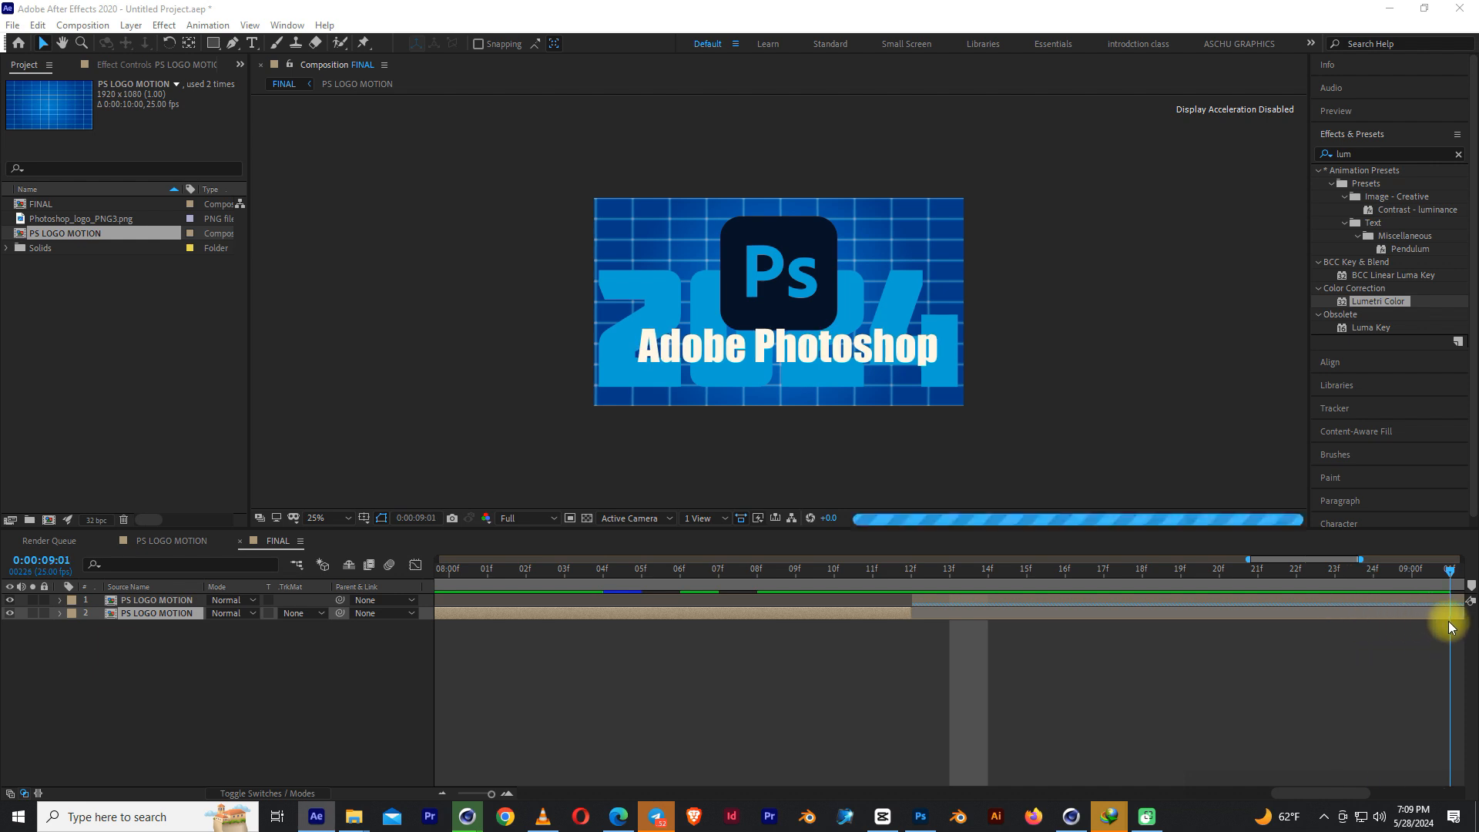
pyautogui.moveTo(492, 792); pyautogui.dragTo(448, 789)
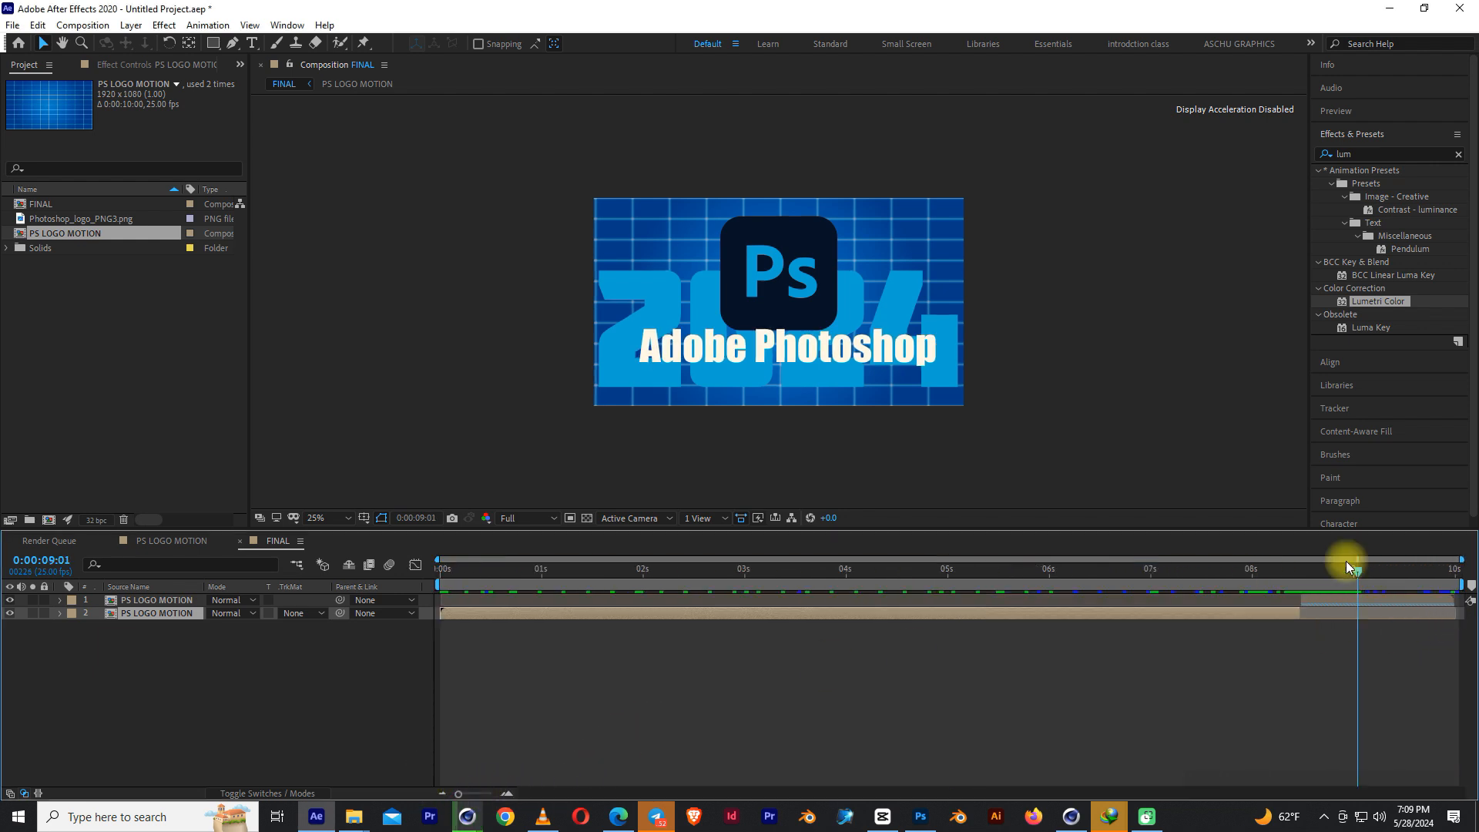
pyautogui.moveTo(1347, 567); pyautogui.dragTo(436, 576)
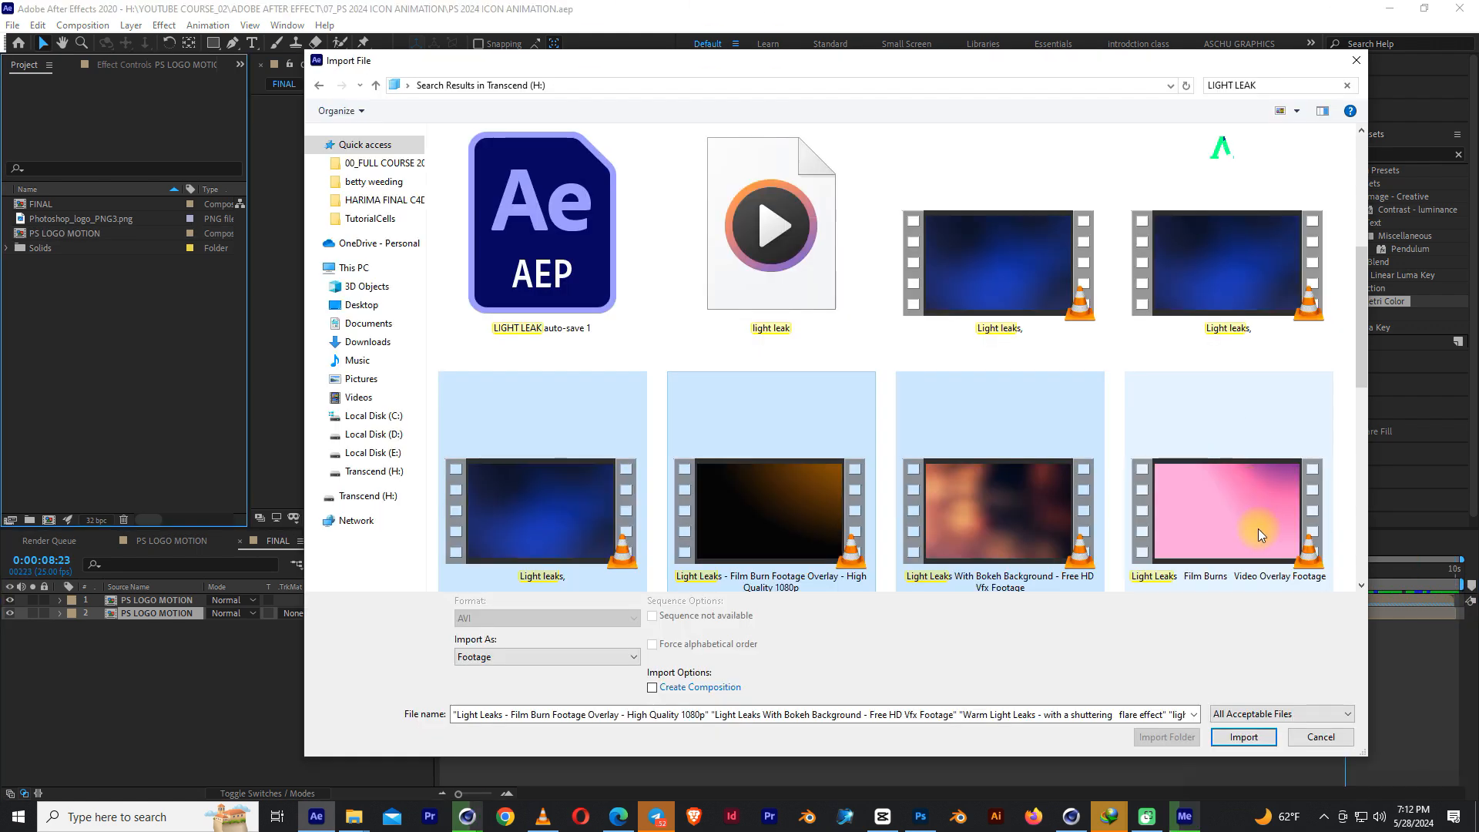
# Import the selected light leak video clips and group them in a new project folder named LIGHT LEAK.
pyautogui.click(1250, 731)
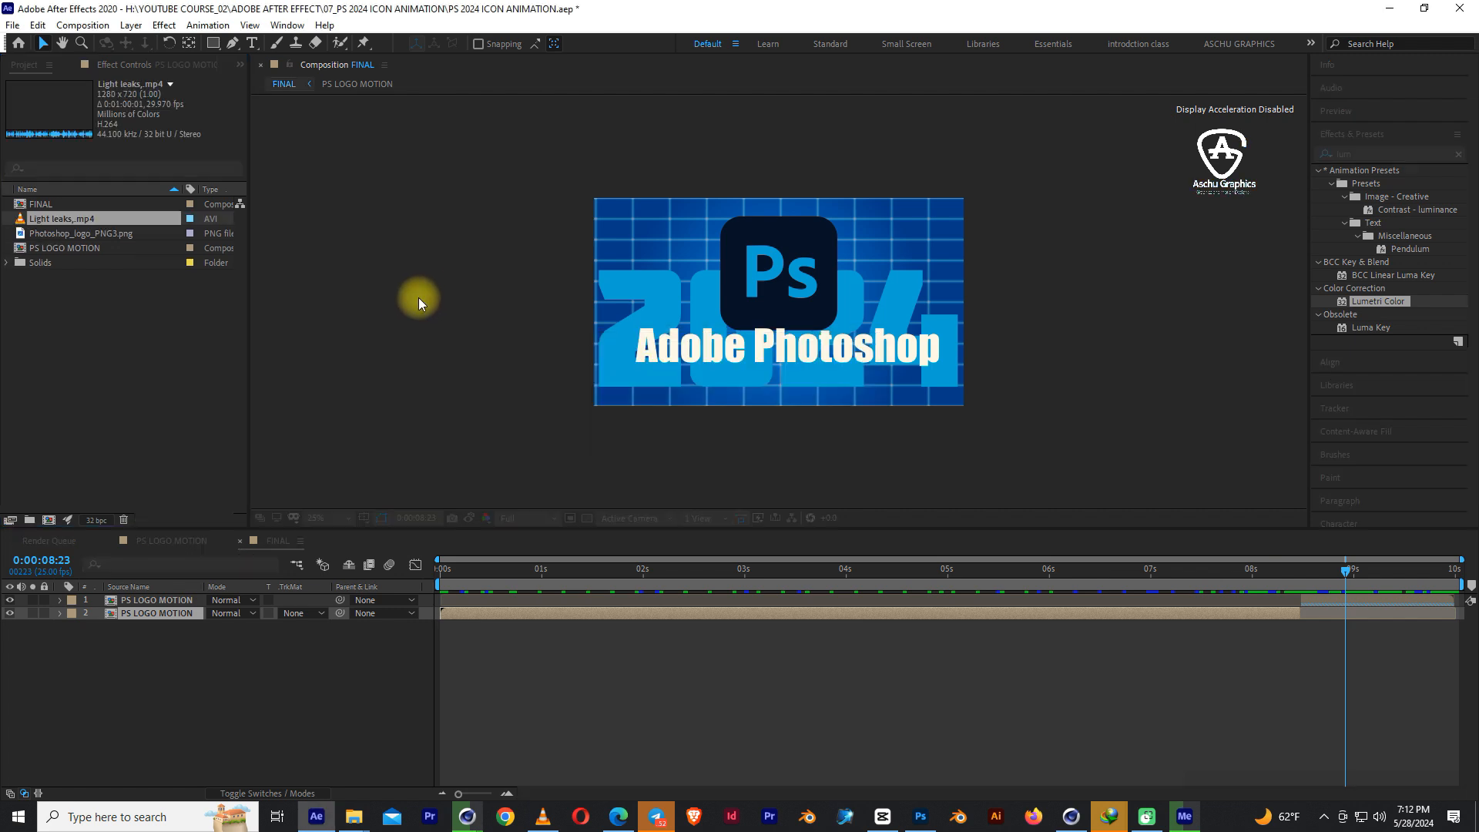
pyautogui.moveTo(63, 352); pyautogui.dragTo(30, 516)
pyautogui.write('LIGH')
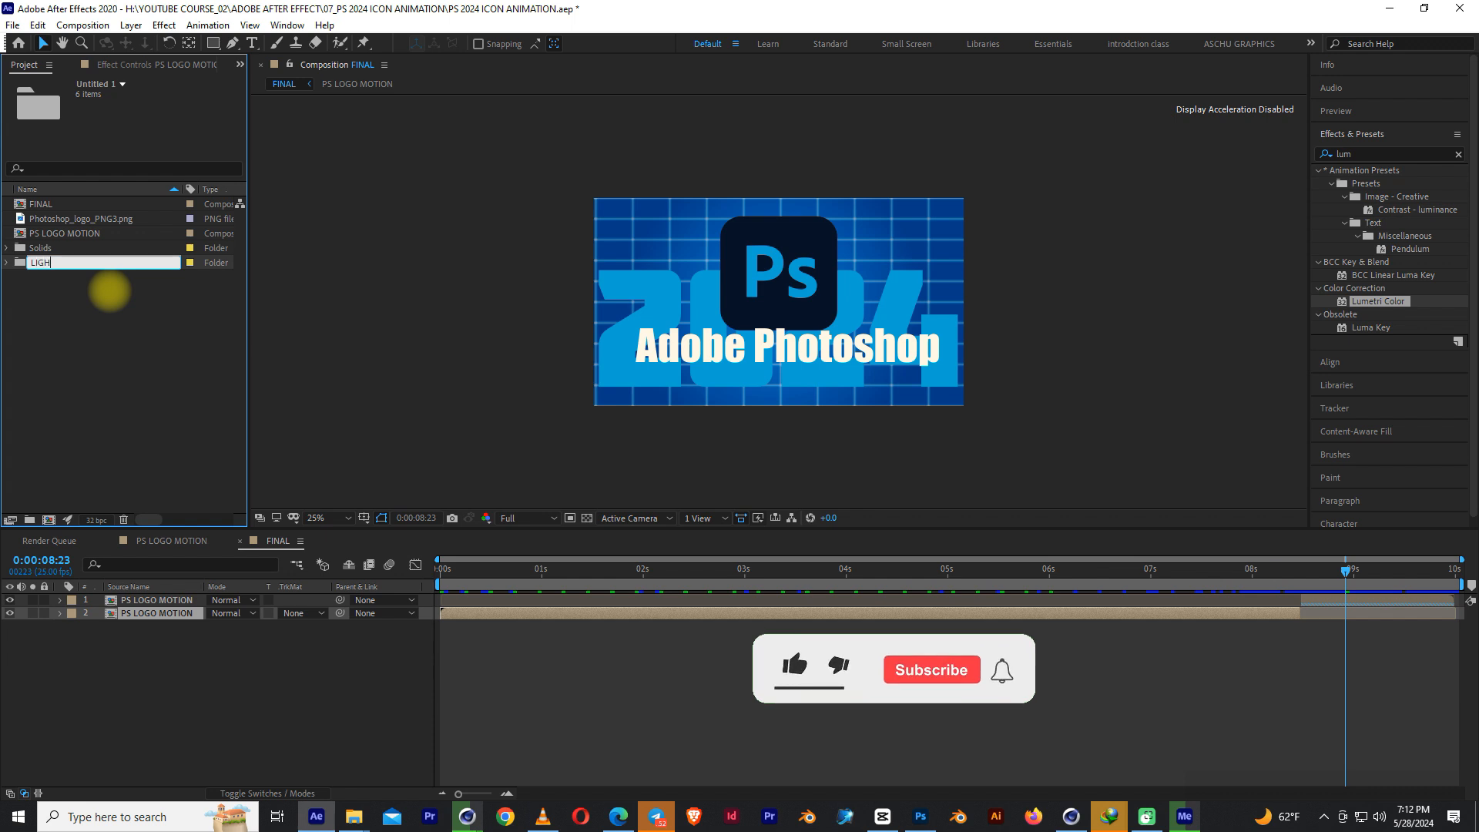
pyautogui.write('T LEAK')
pyautogui.press('Return')
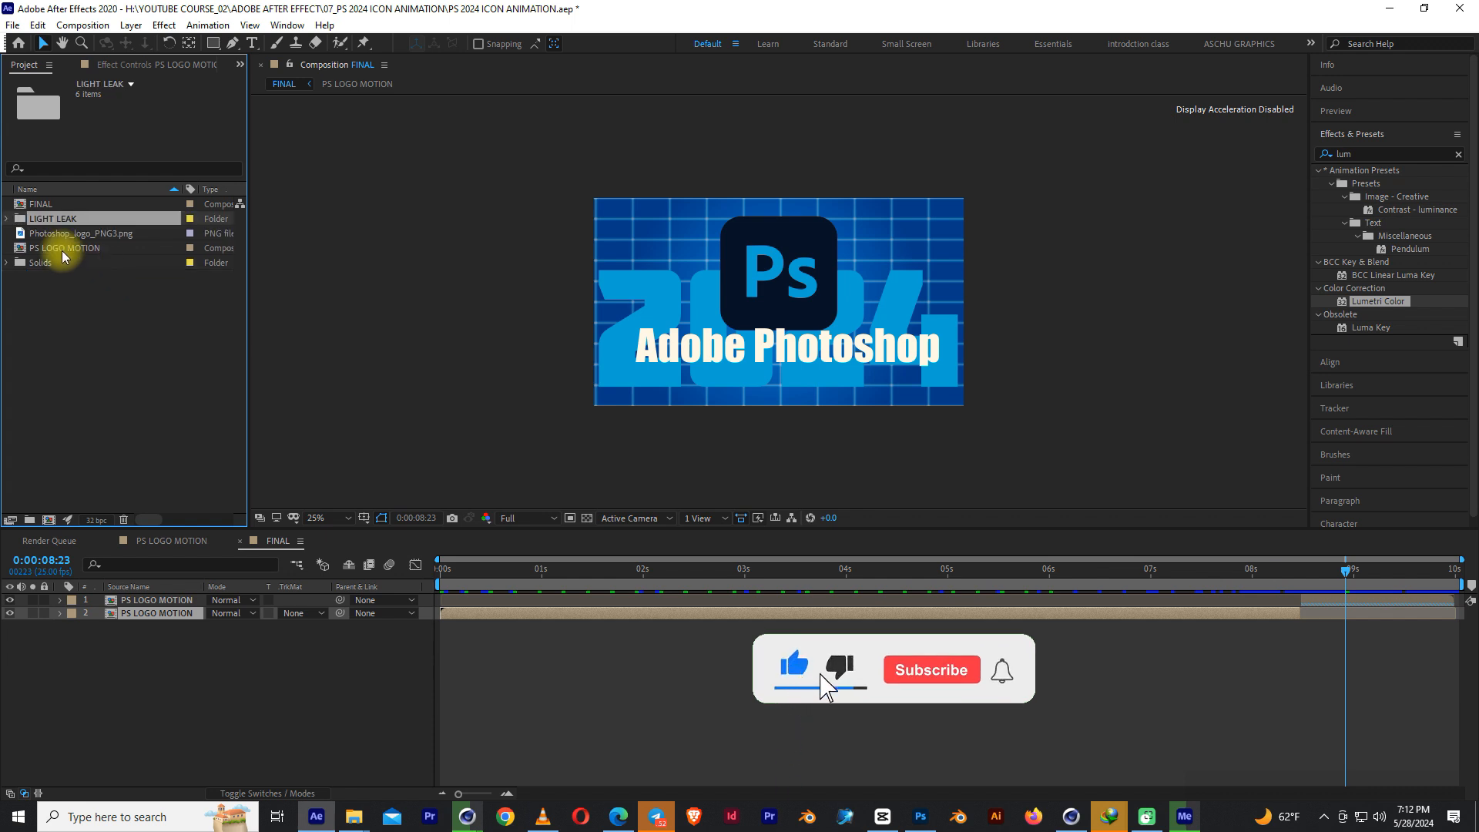
# Place Color Light Leak 6.mov from the LIGHT LEAK folder as the top layer of FINAL and refresh the view.
pyautogui.click(7, 219)
pyautogui.click(77, 234)
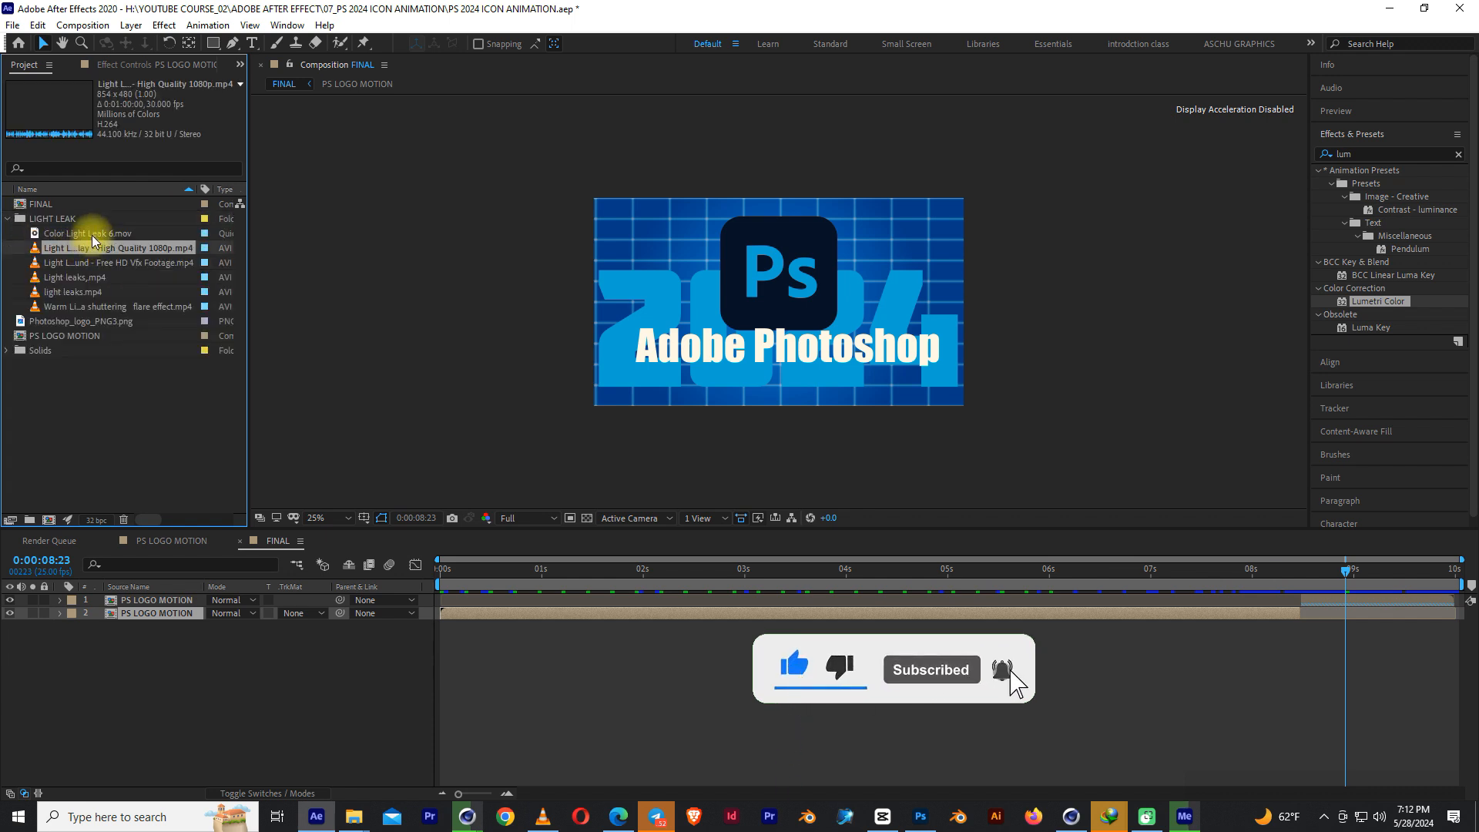
pyautogui.moveTo(77, 237); pyautogui.dragTo(188, 601)
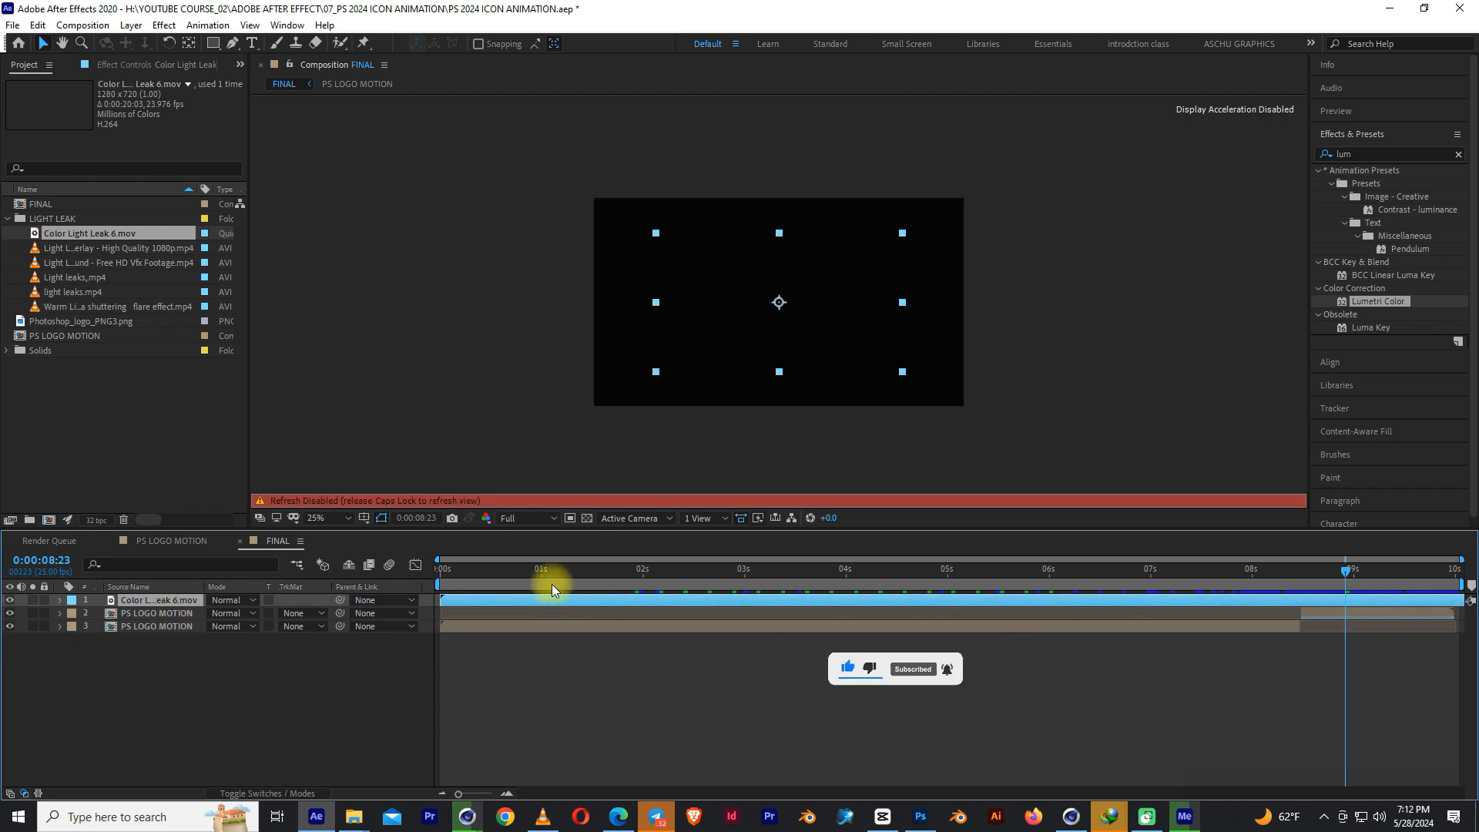
pyautogui.press('capslock')
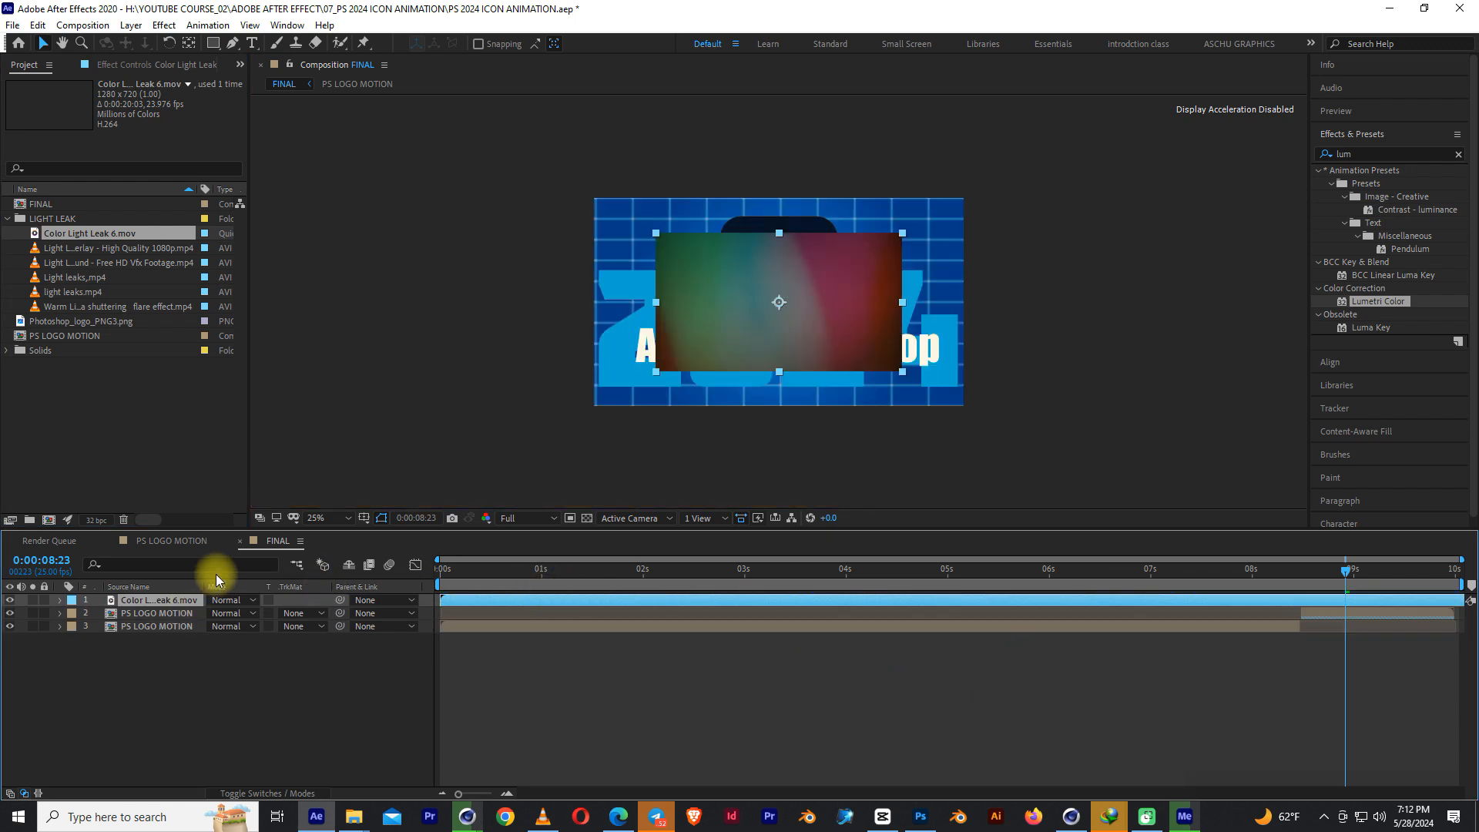
# Set the color light leak layer's blending mode to Add and scale it up to cover the frame.
pyautogui.click(248, 601)
pyautogui.click(291, 289)
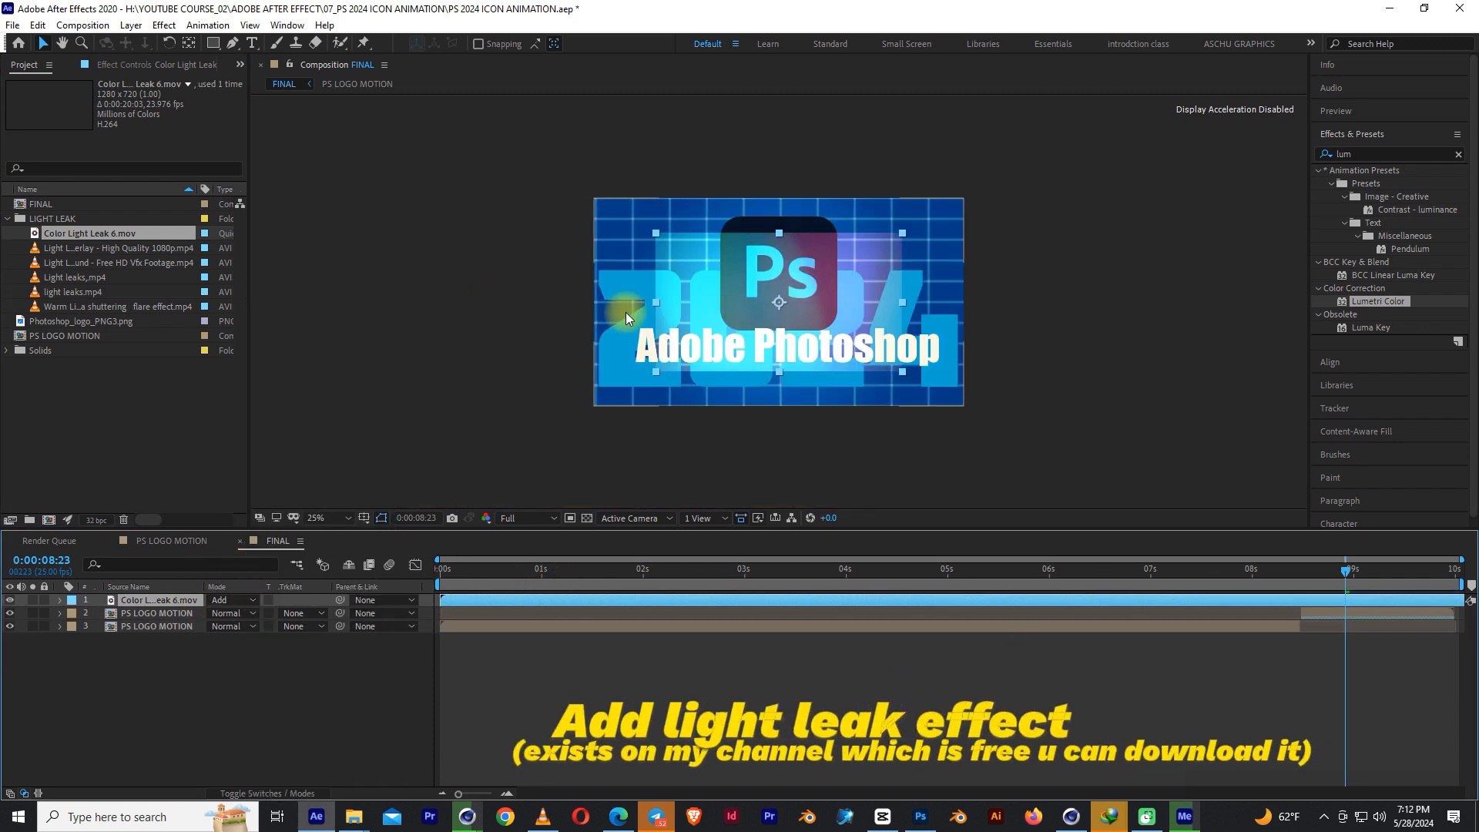
pyautogui.press('s')
pyautogui.moveTo(230, 614); pyautogui.dragTo(301, 608)
# Apply Hue/Saturation to the Color Light Leak 6.mov layer, enable Colorize and set Colorize Hue to 1x+316.0°.
pyautogui.moveTo(1381, 275); pyautogui.dragTo(168, 664)
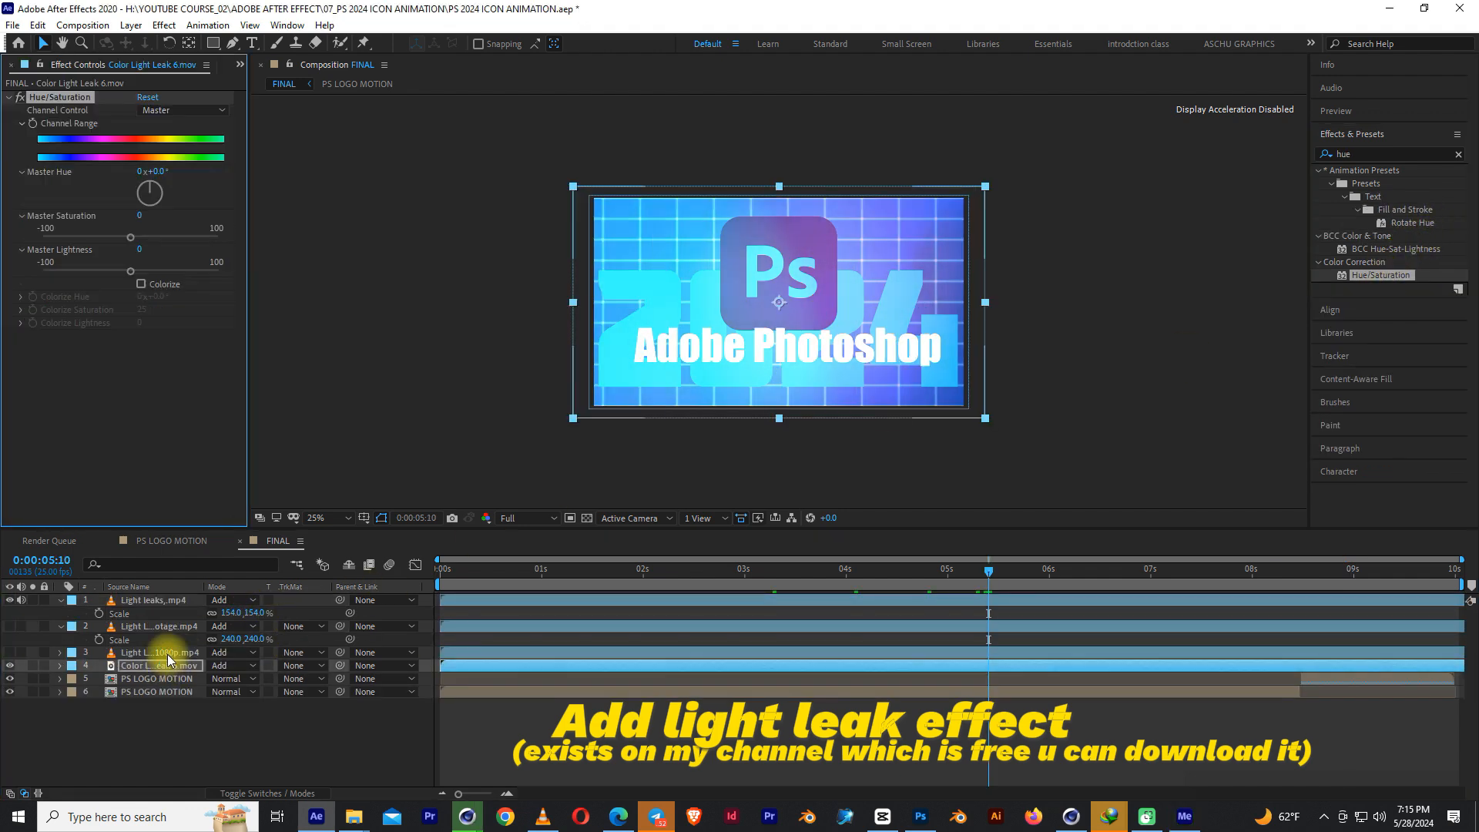
pyautogui.click(140, 284)
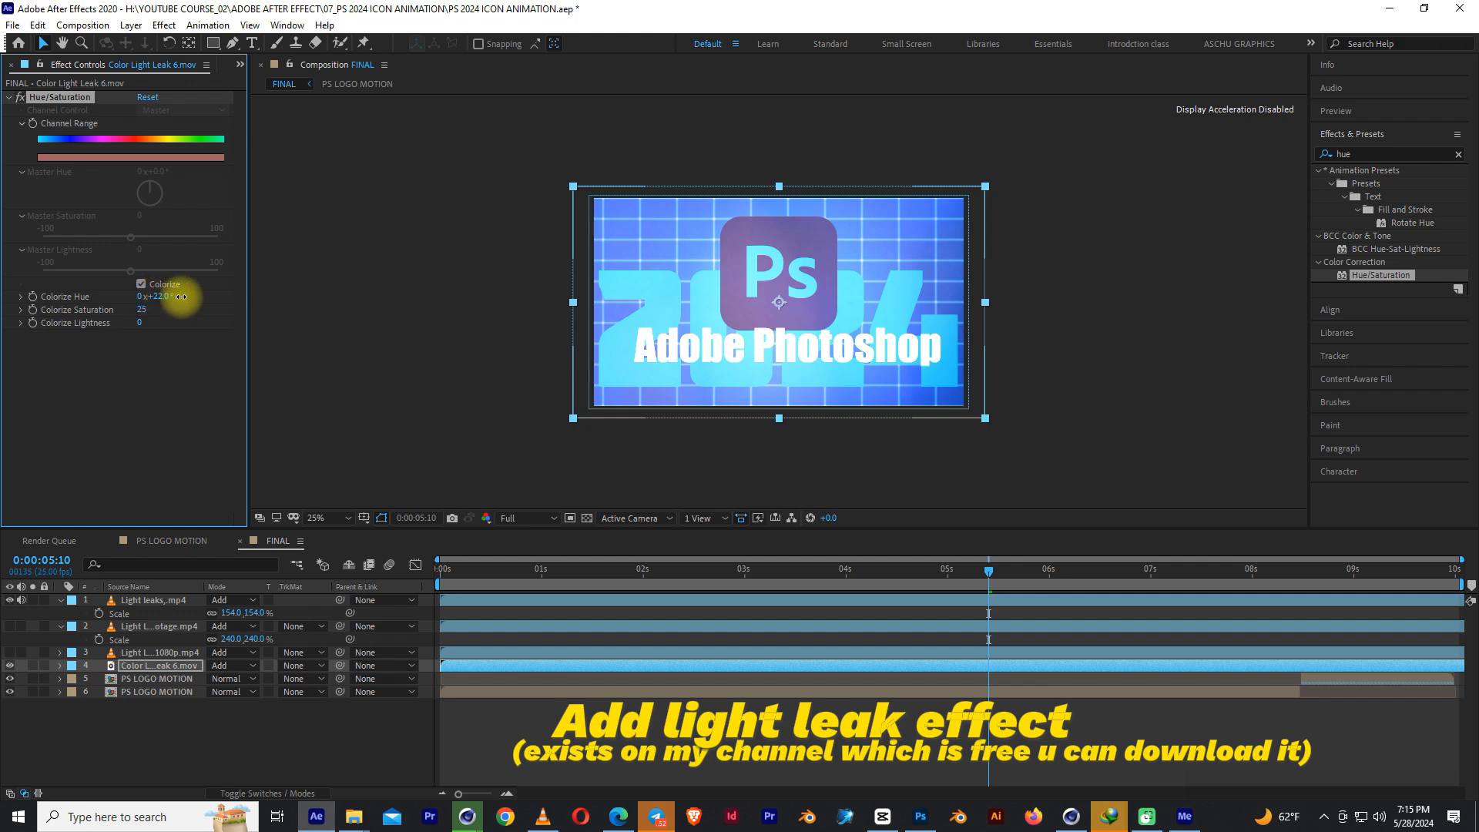
pyautogui.moveTo(181, 297); pyautogui.dragTo(716, 340)
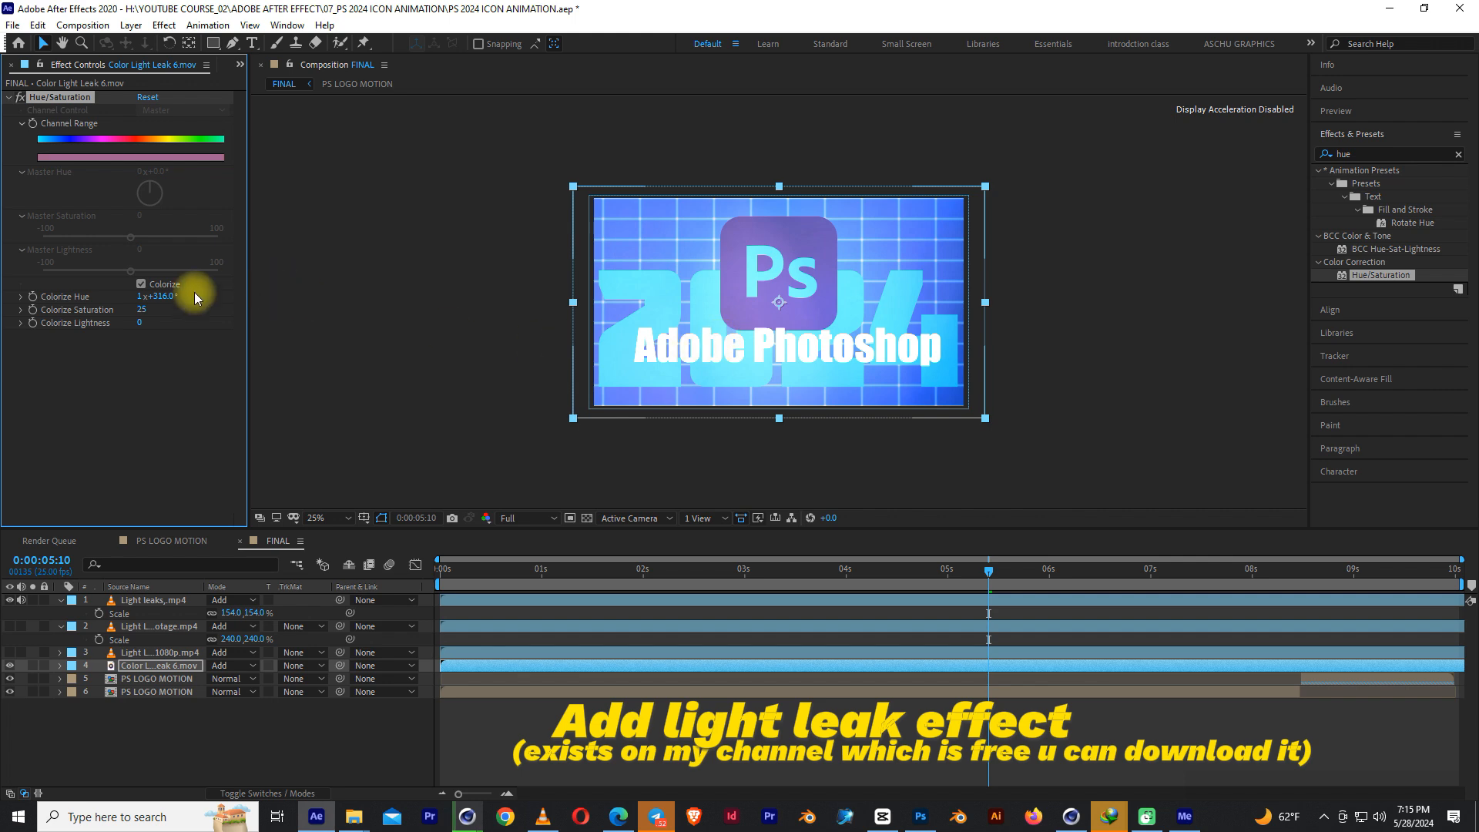
# Set Colorize Saturation to 99 and Colorize Hue to 3x+13.0° on the Color Light Leak 6.mov layer and preview the composition.
pyautogui.moveTo(168, 299); pyautogui.dragTo(330, 295)
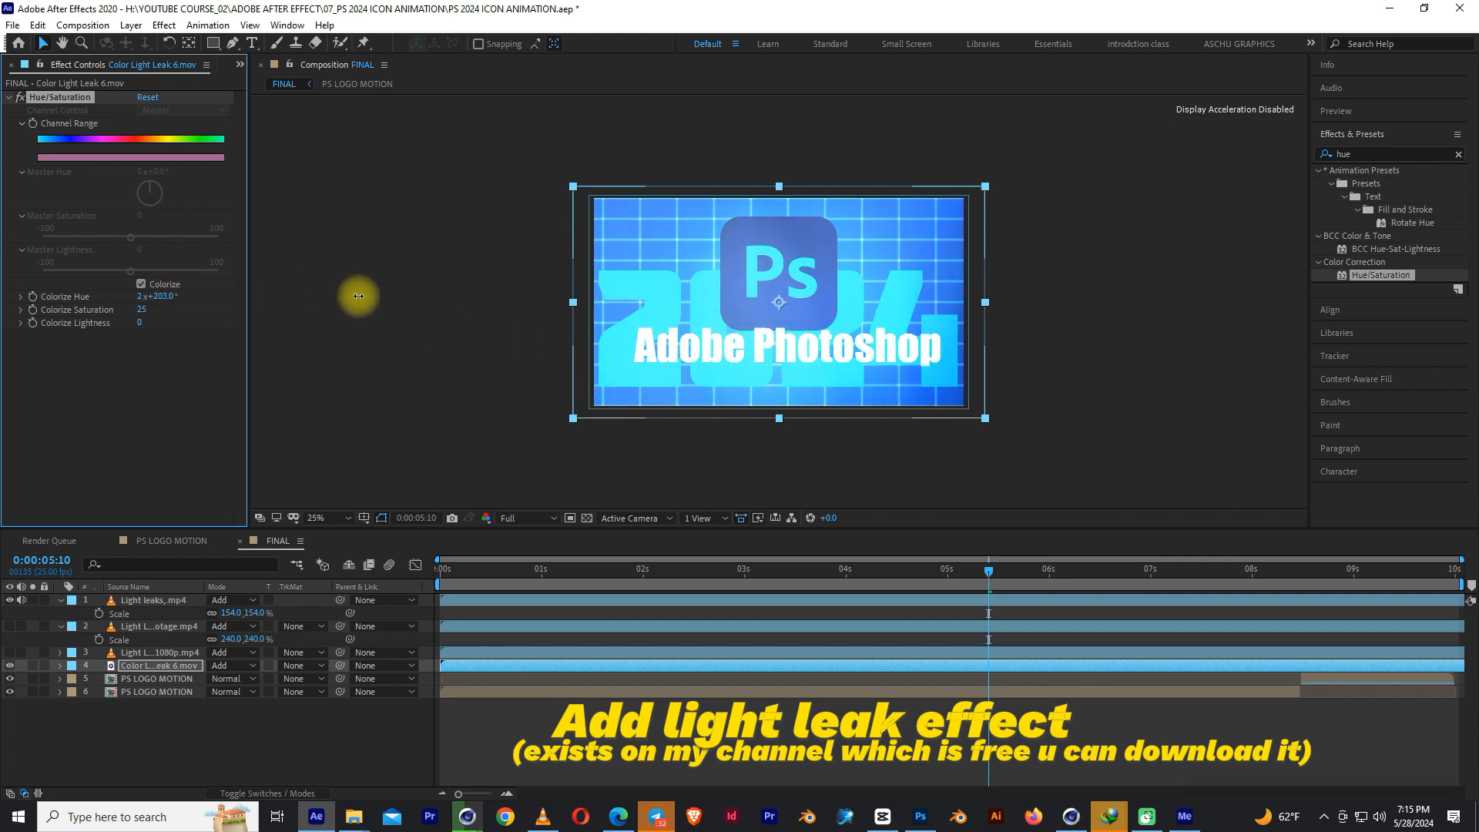
pyautogui.moveTo(529, 584); pyautogui.dragTo(1305, 625)
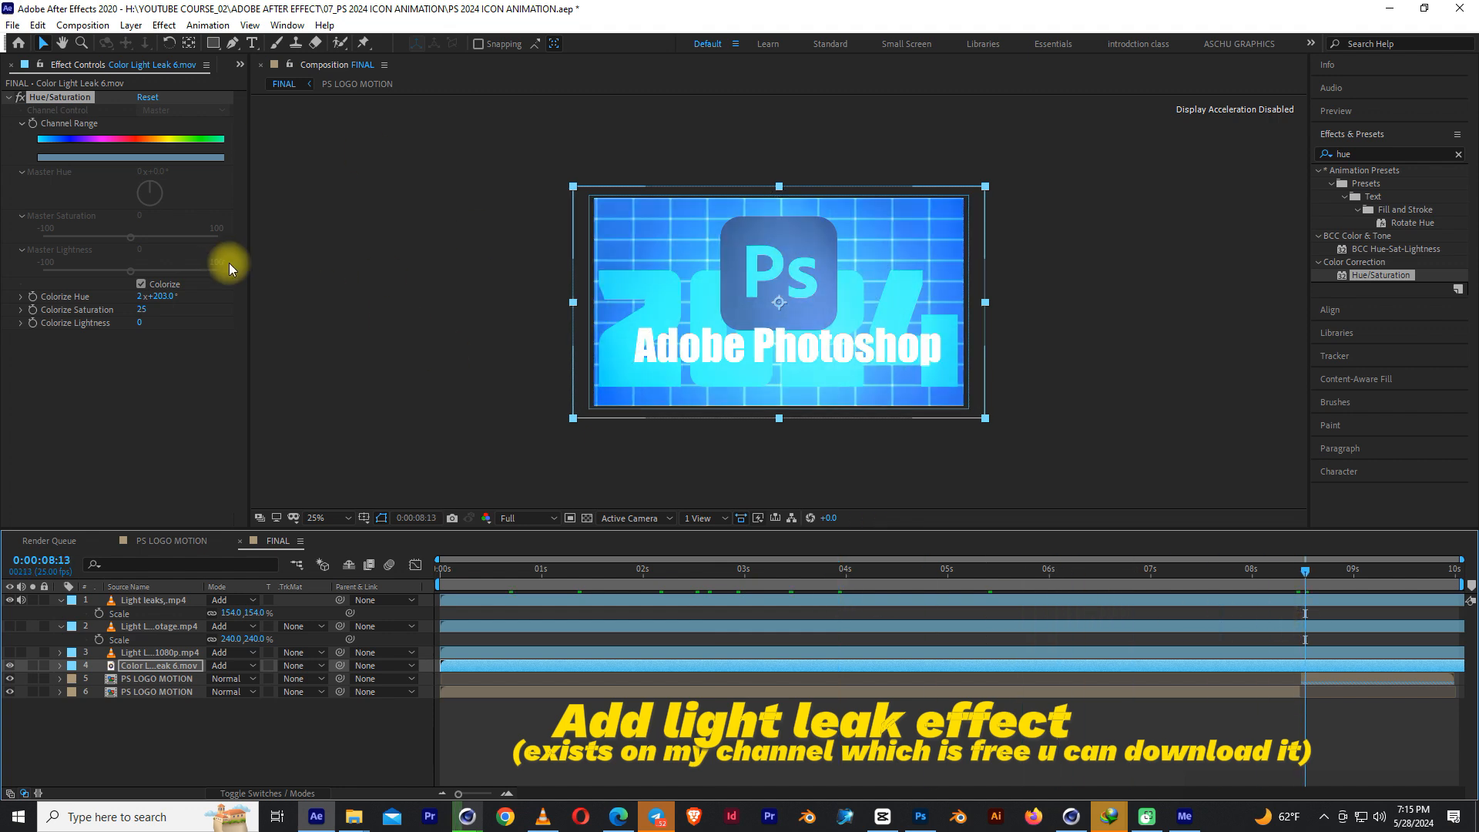
pyautogui.moveTo(146, 312); pyautogui.dragTo(313, 317)
pyautogui.moveTo(171, 302); pyautogui.dragTo(283, 308)
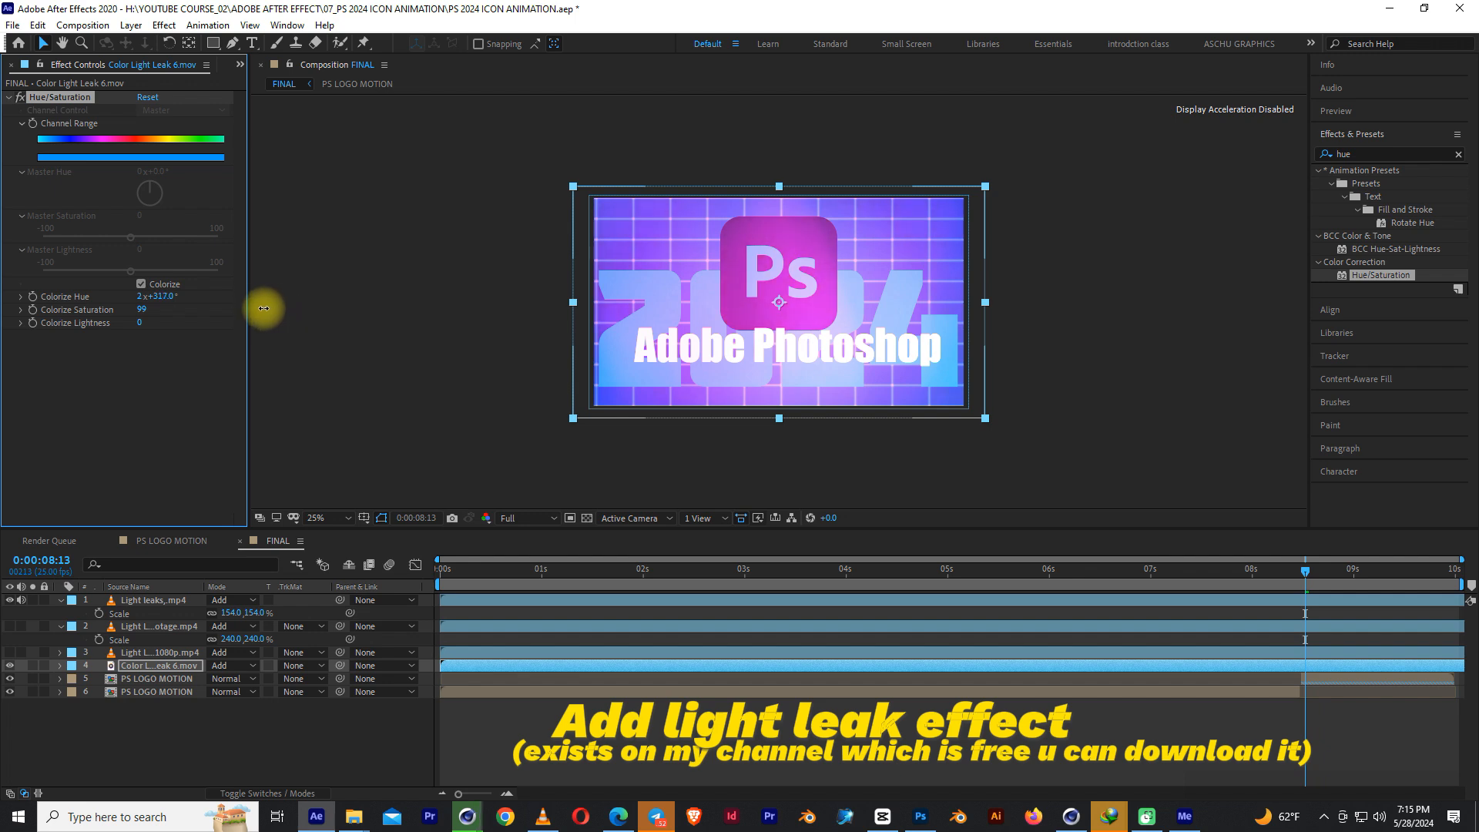
pyautogui.moveTo(263, 308); pyautogui.dragTo(297, 305)
pyautogui.moveTo(470, 568); pyautogui.dragTo(422, 599)
pyautogui.press('space')
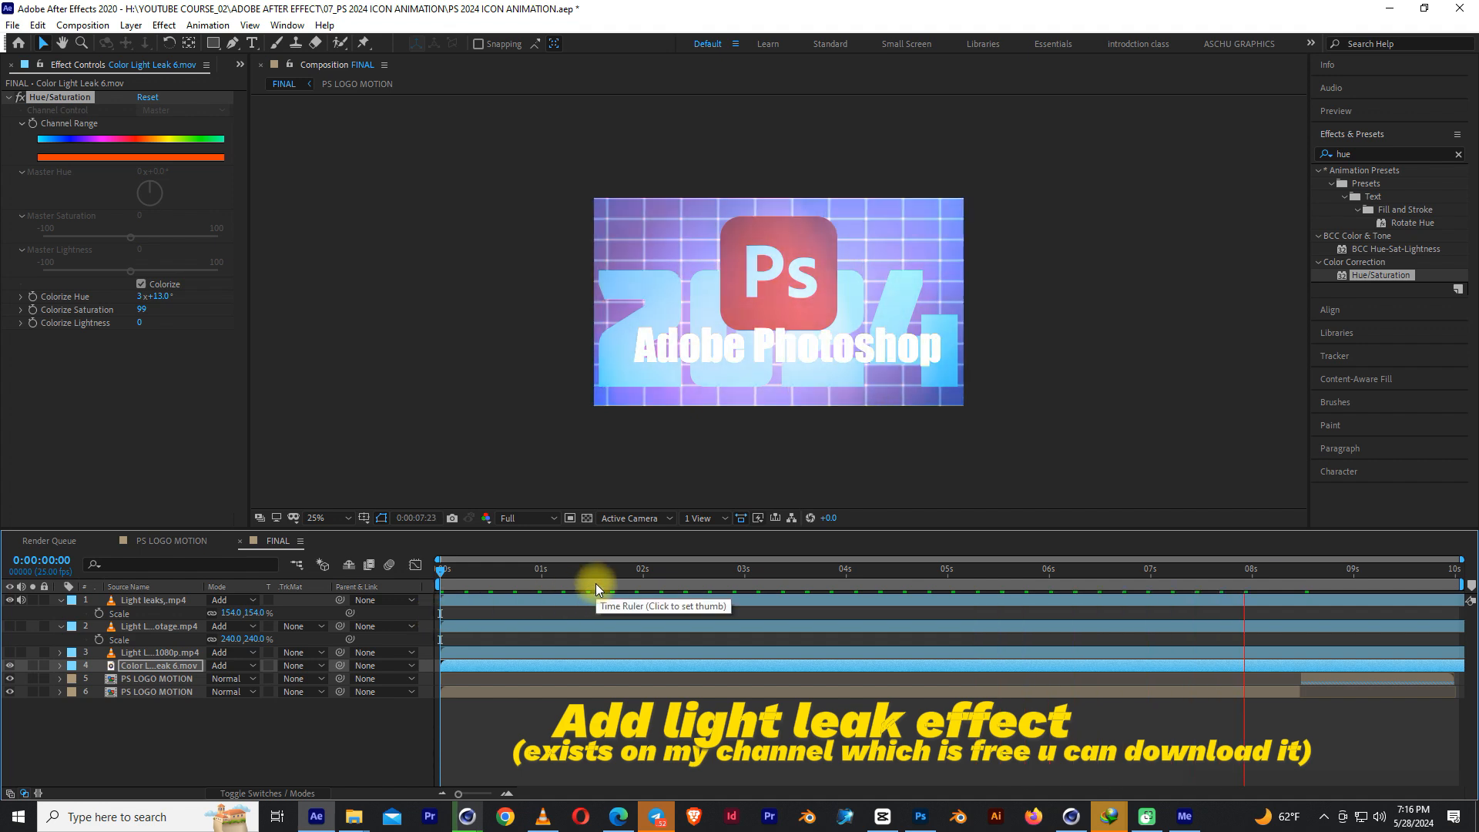
pyautogui.moveTo(595, 584); pyautogui.dragTo(561, 577)
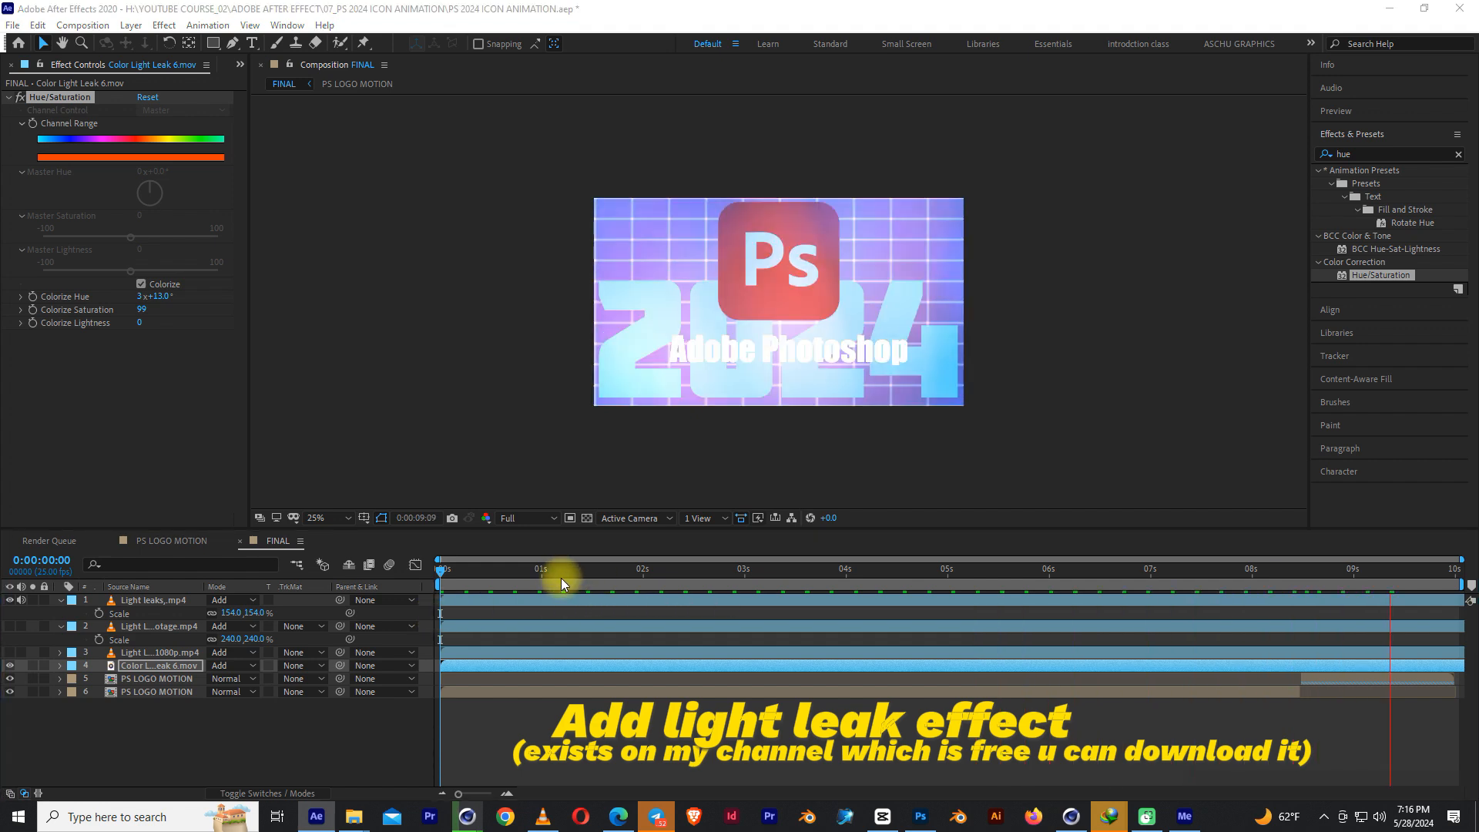
# Show the film burn light leak layer and delete the Light Leaks With Bokeh Background layer from FINAL.
pyautogui.click(9, 651)
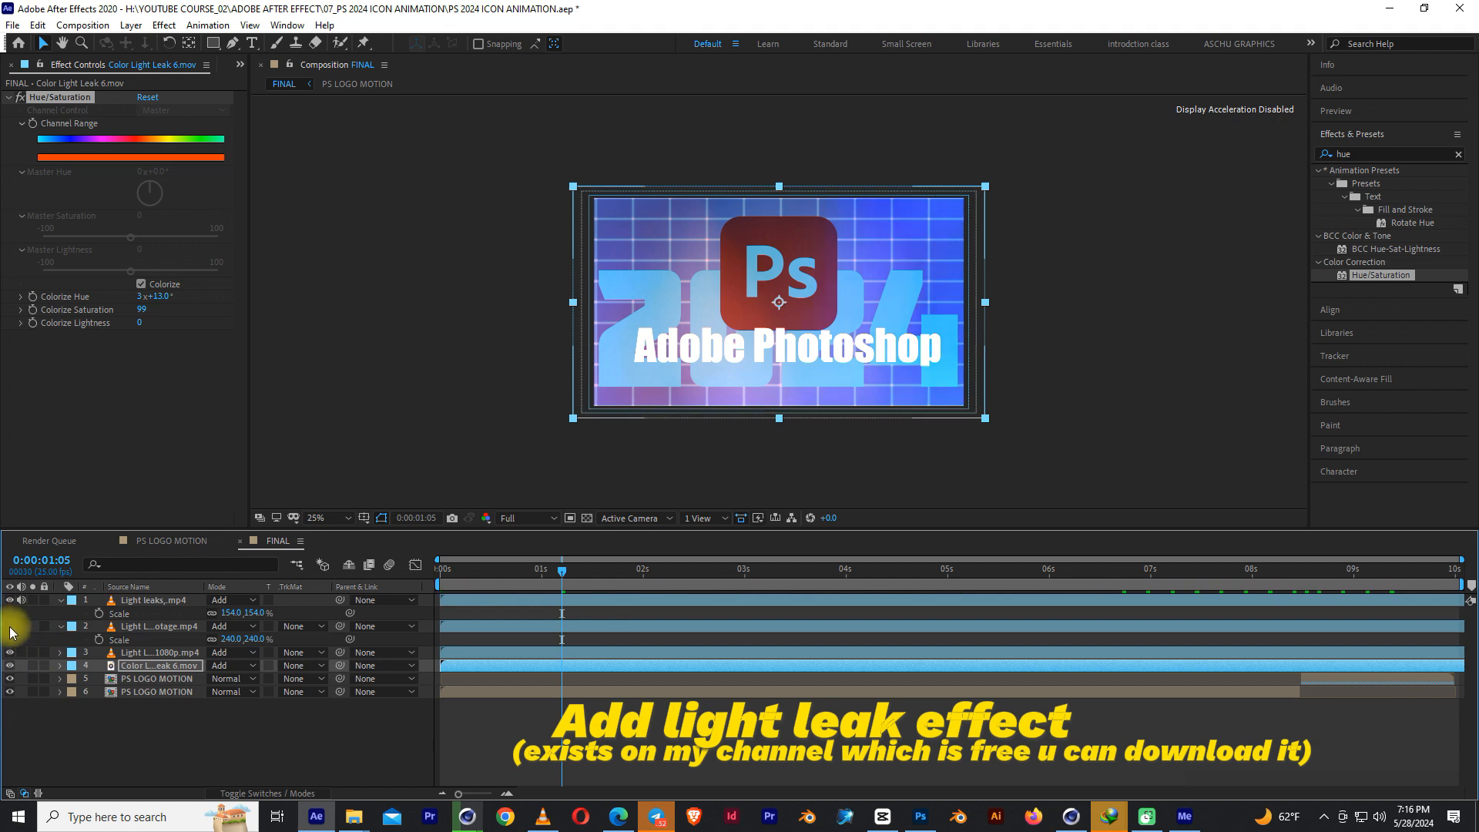
pyautogui.click(10, 625)
pyautogui.moveTo(581, 586); pyautogui.dragTo(1061, 621)
pyautogui.click(132, 622)
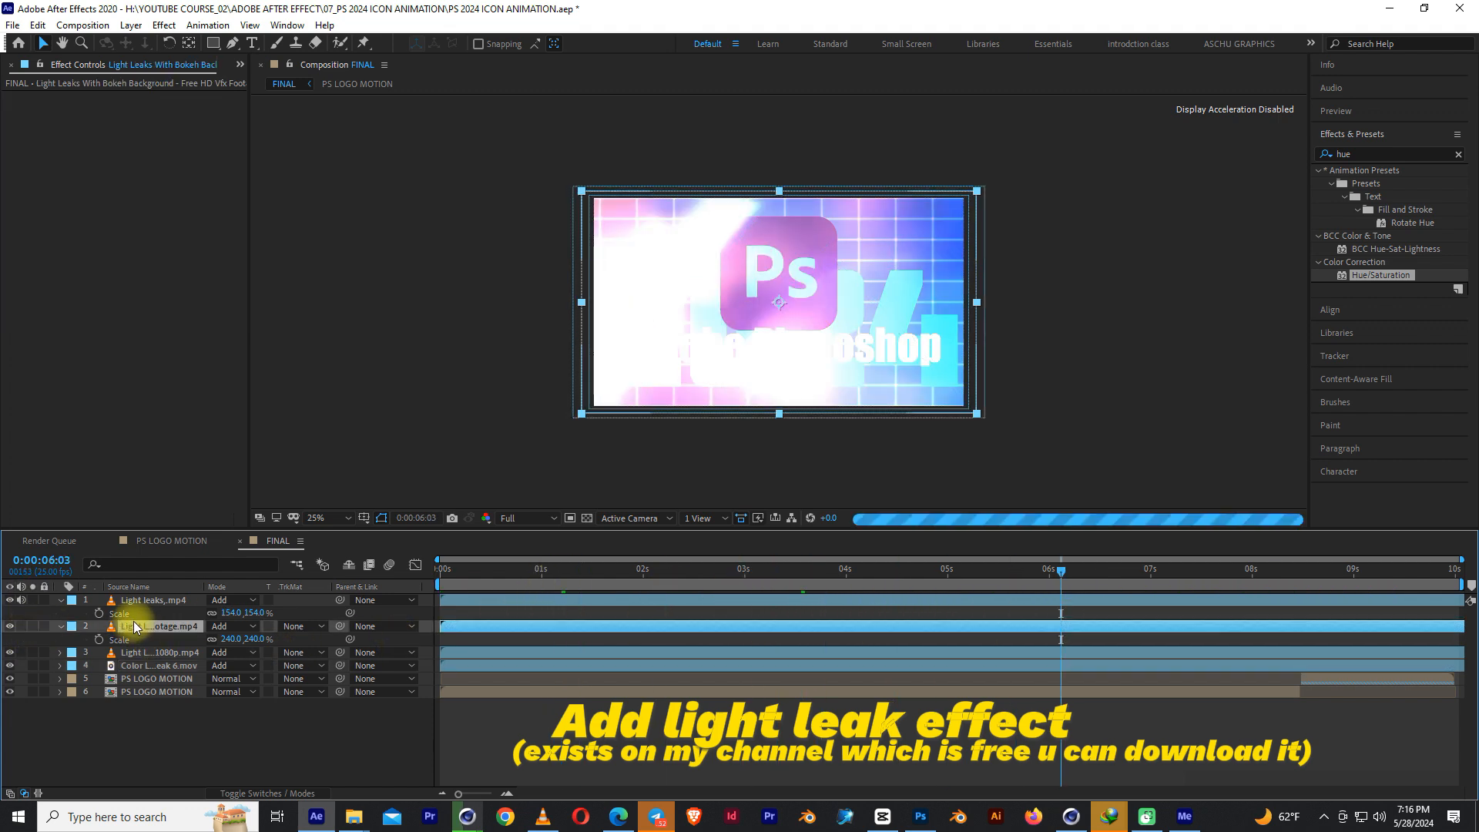
pyautogui.press('Delete')
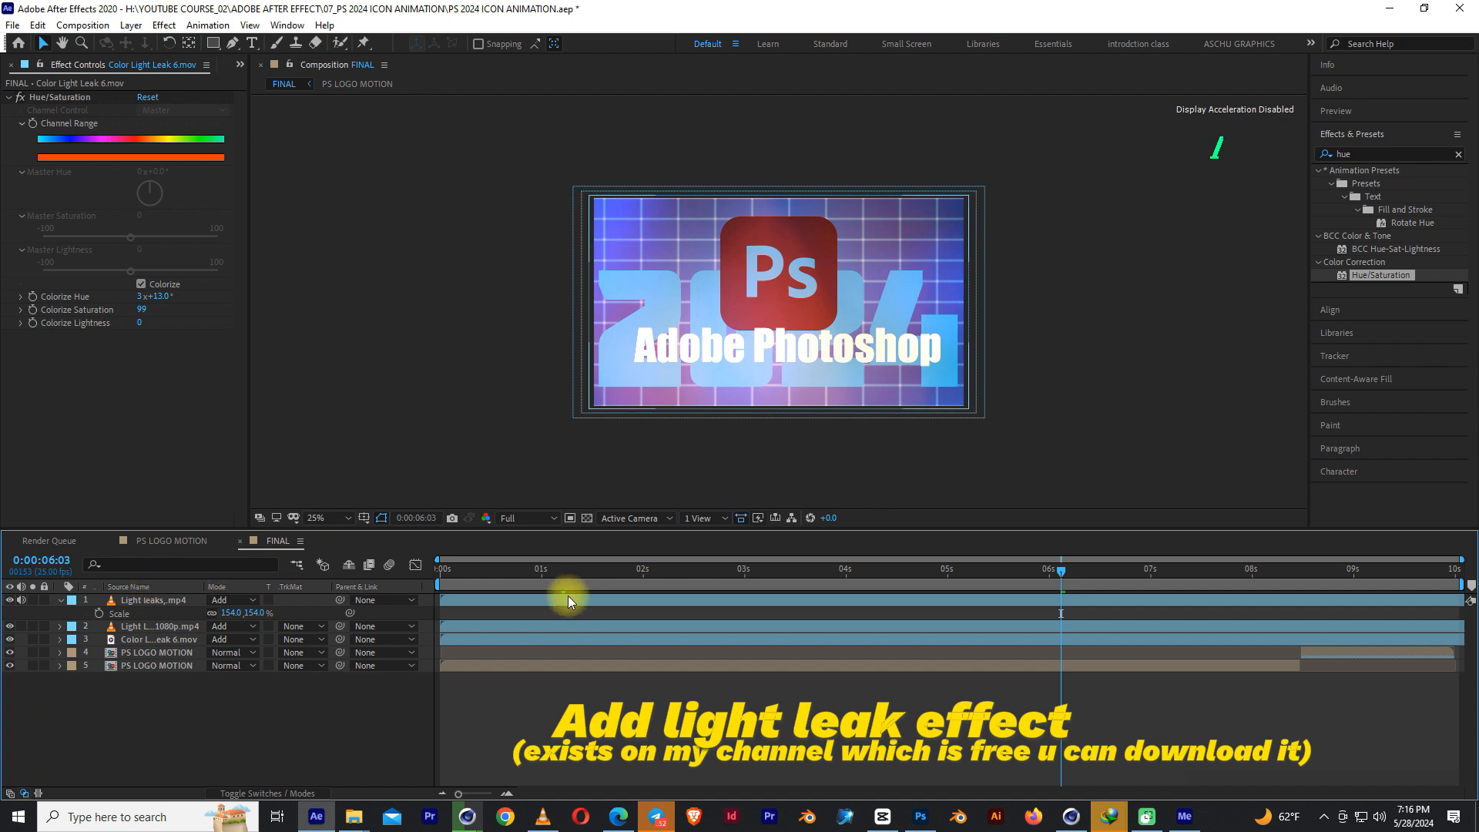
# Compare the light leak overlays and hide the topmost Light leaks layer and the Color Light Leak 6.mov layer.
pyautogui.moveTo(506, 572); pyautogui.dragTo(1048, 603)
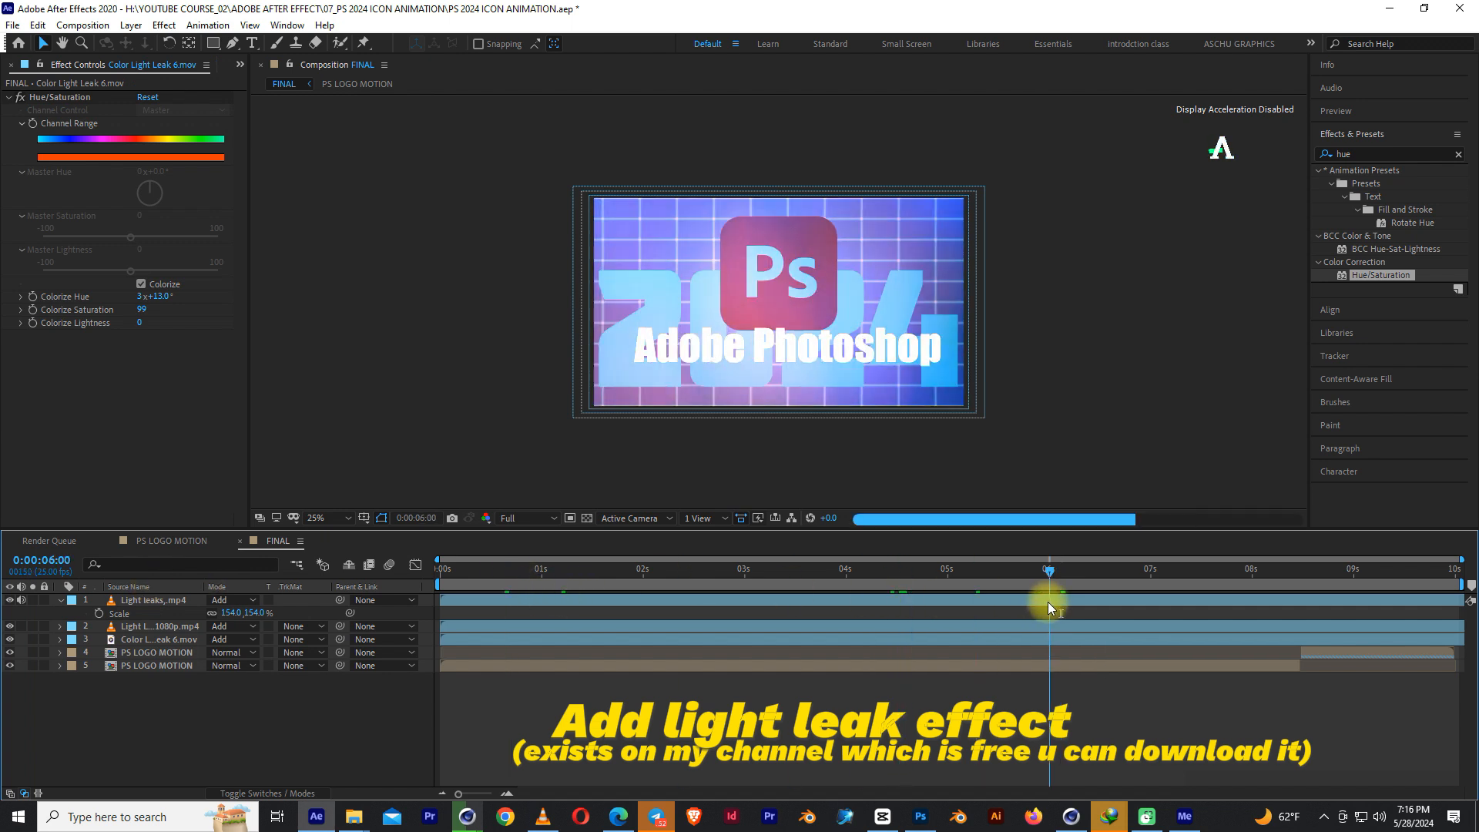
pyautogui.click(11, 601)
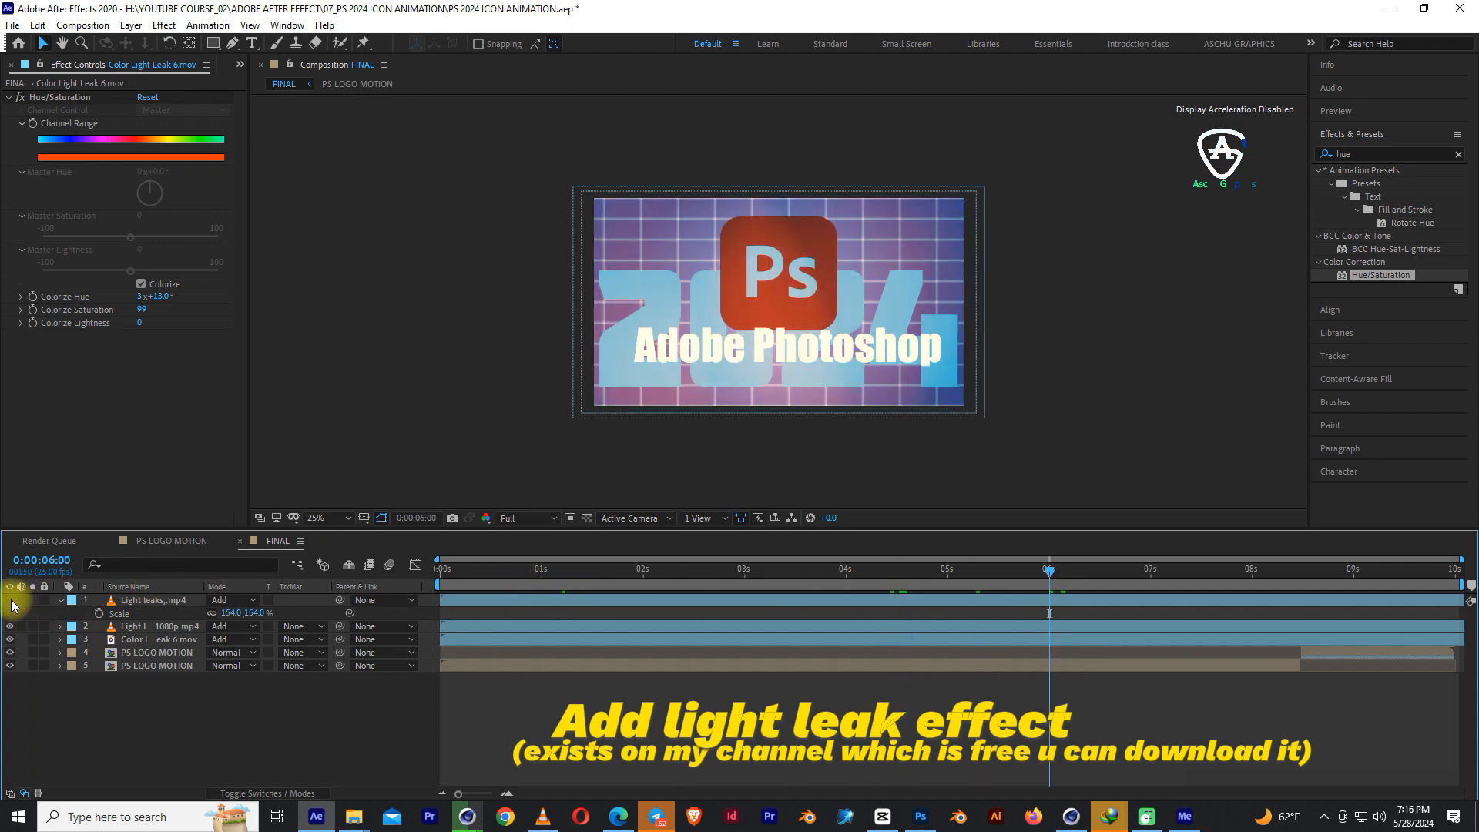
pyautogui.moveTo(1016, 574); pyautogui.dragTo(1035, 617)
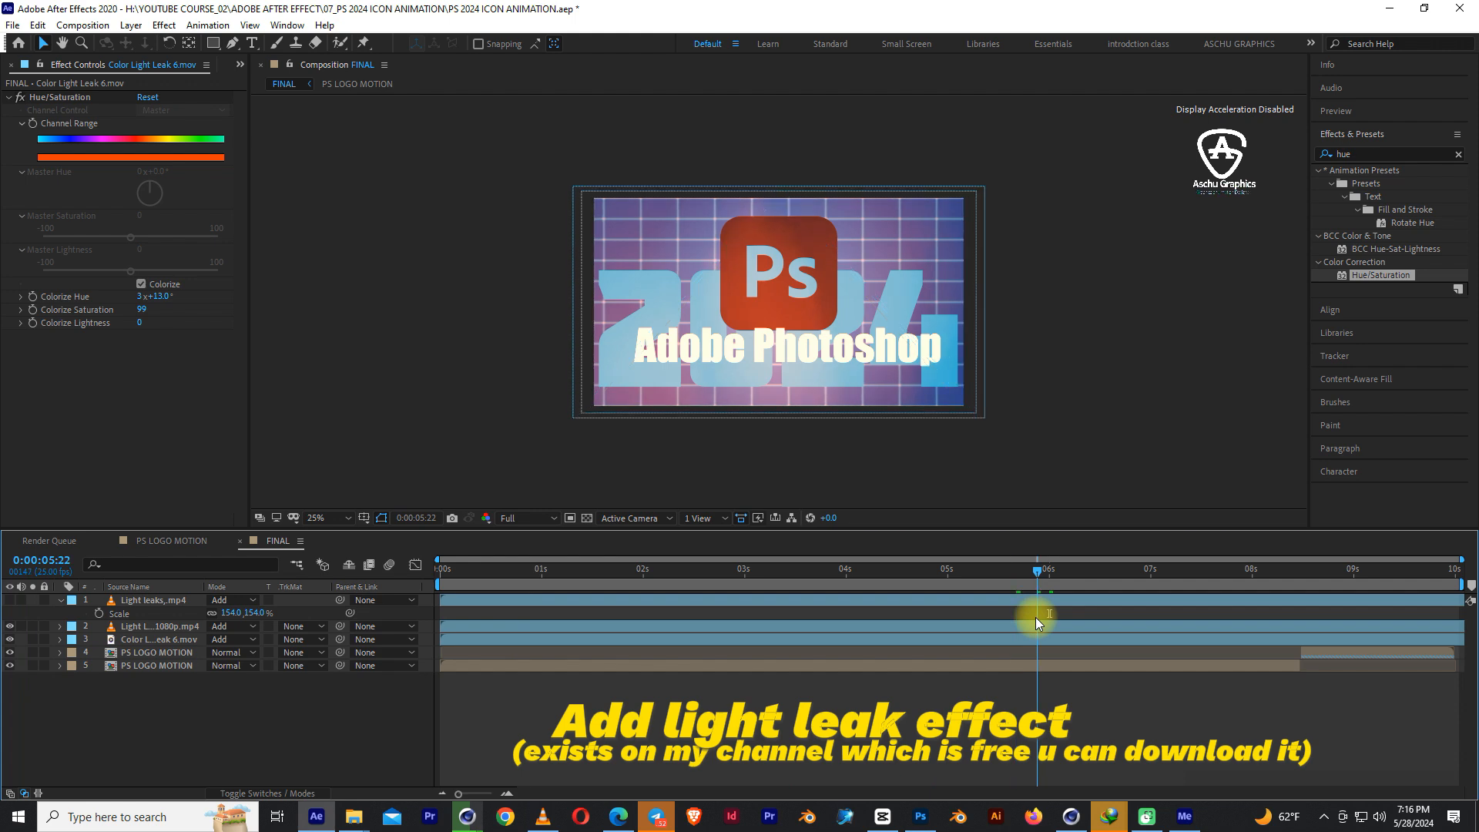
pyautogui.click(154, 626)
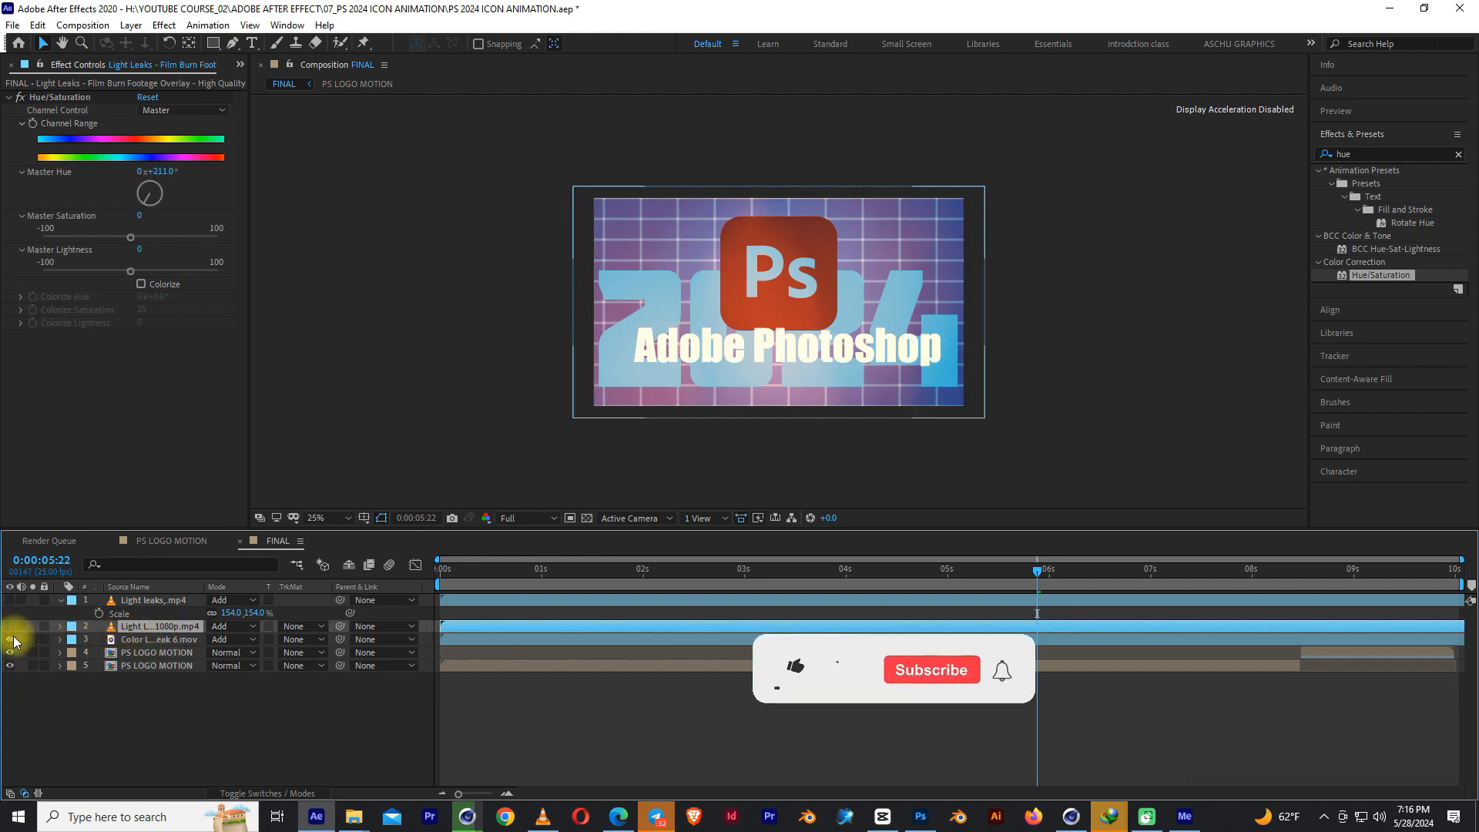
pyautogui.click(11, 628)
pyautogui.click(10, 628)
pyautogui.click(10, 600)
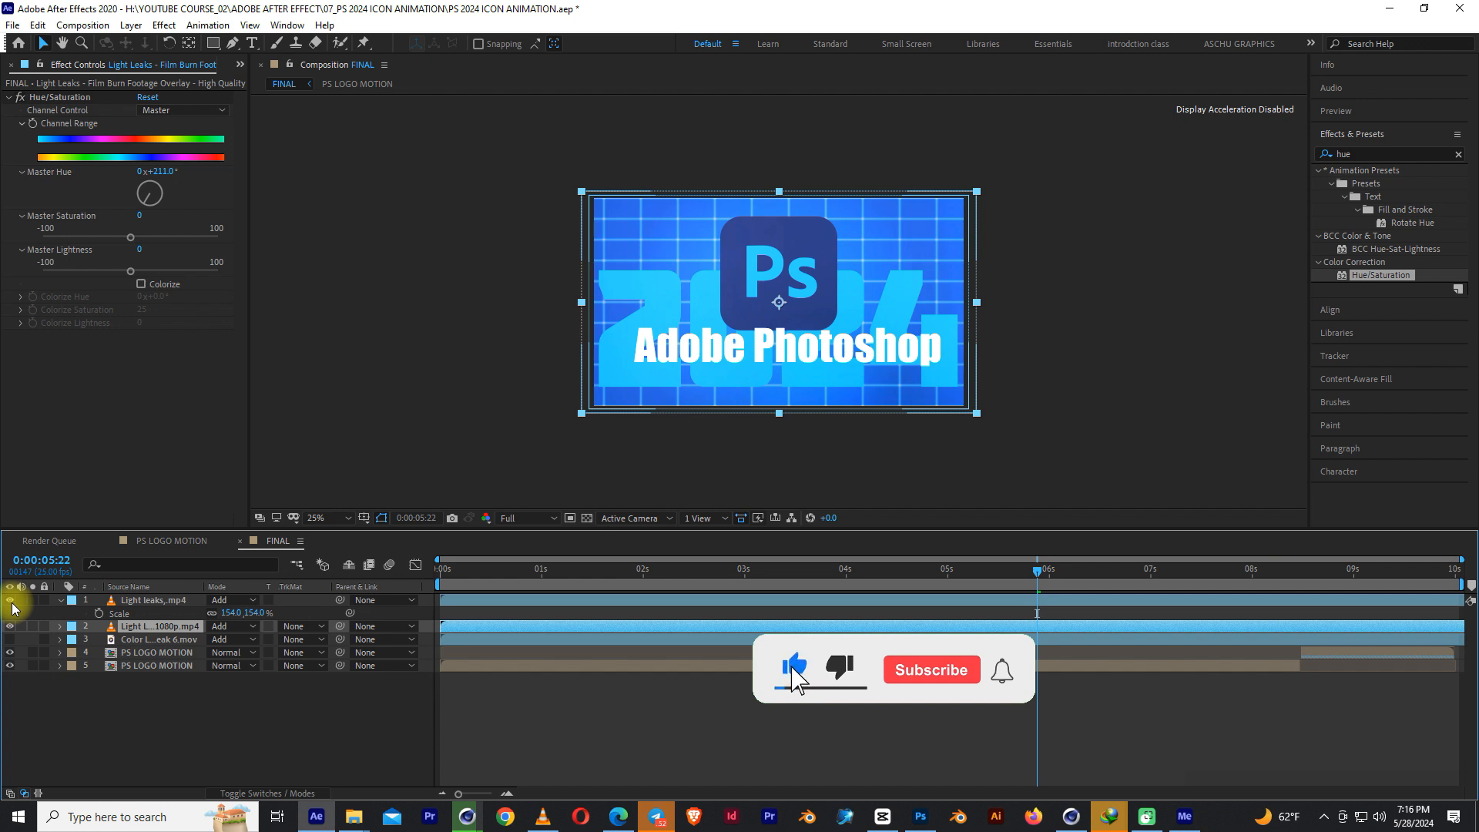
pyautogui.click(11, 600)
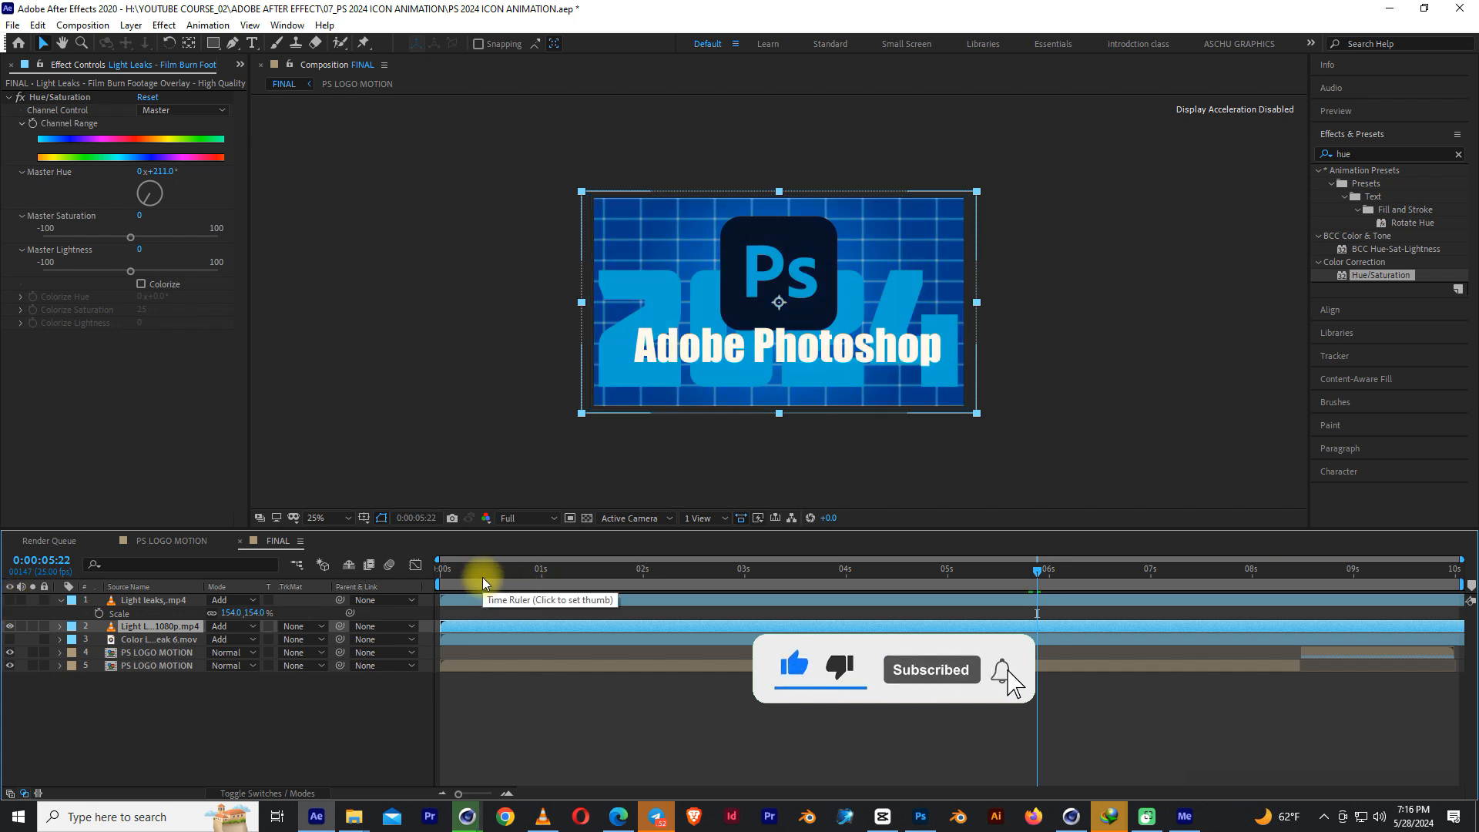
# Set the opacity of the Light Leaks - Film Burn Footage Overlay layer to 100% and check it along the timeline.
pyautogui.moveTo(484, 576); pyautogui.dragTo(1102, 600)
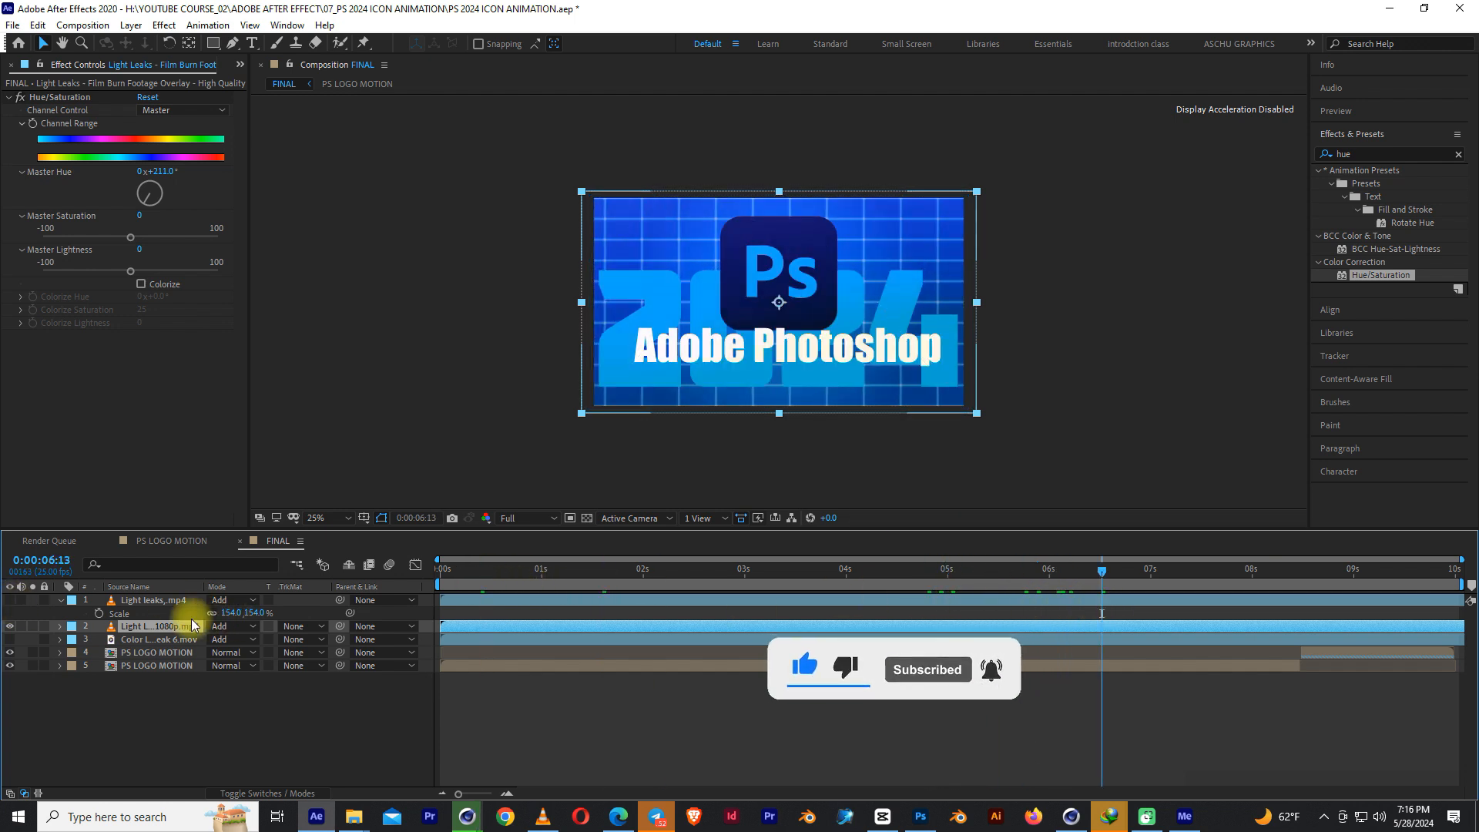
pyautogui.click(145, 605)
pyautogui.click(149, 626)
pyautogui.press('t')
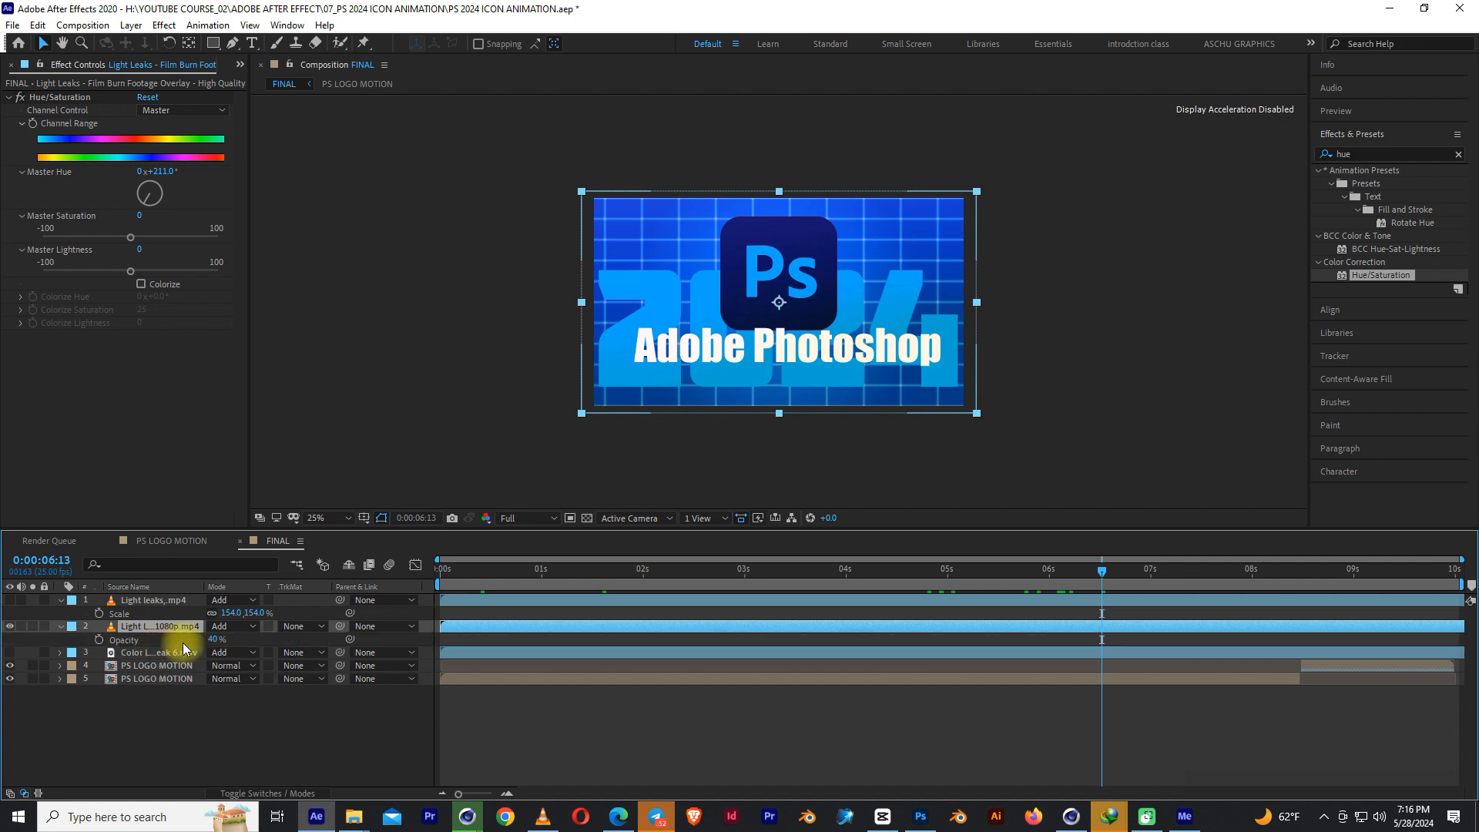
pyautogui.moveTo(215, 639); pyautogui.dragTo(275, 633)
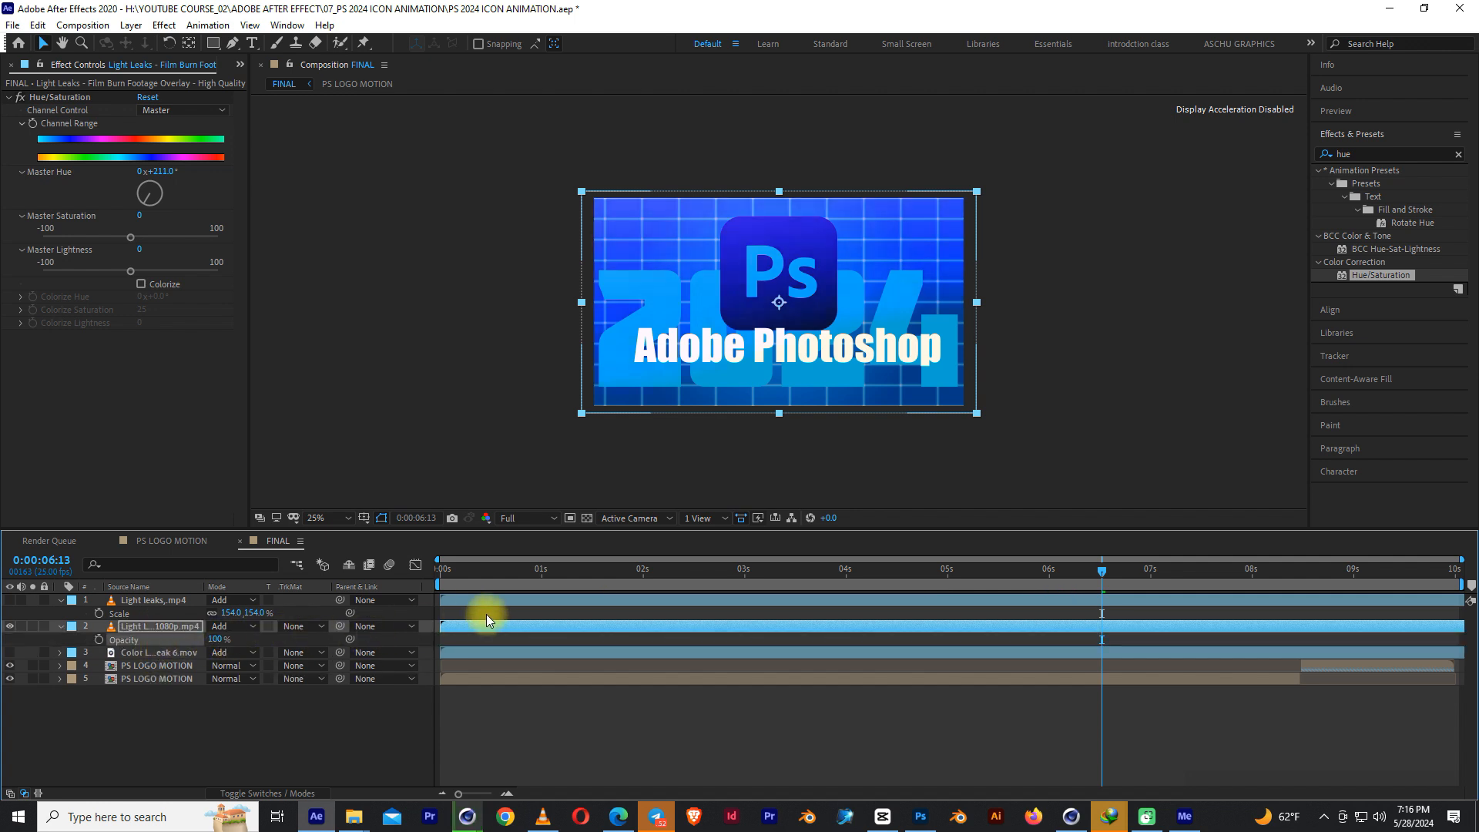
pyautogui.moveTo(479, 576); pyautogui.dragTo(1241, 641)
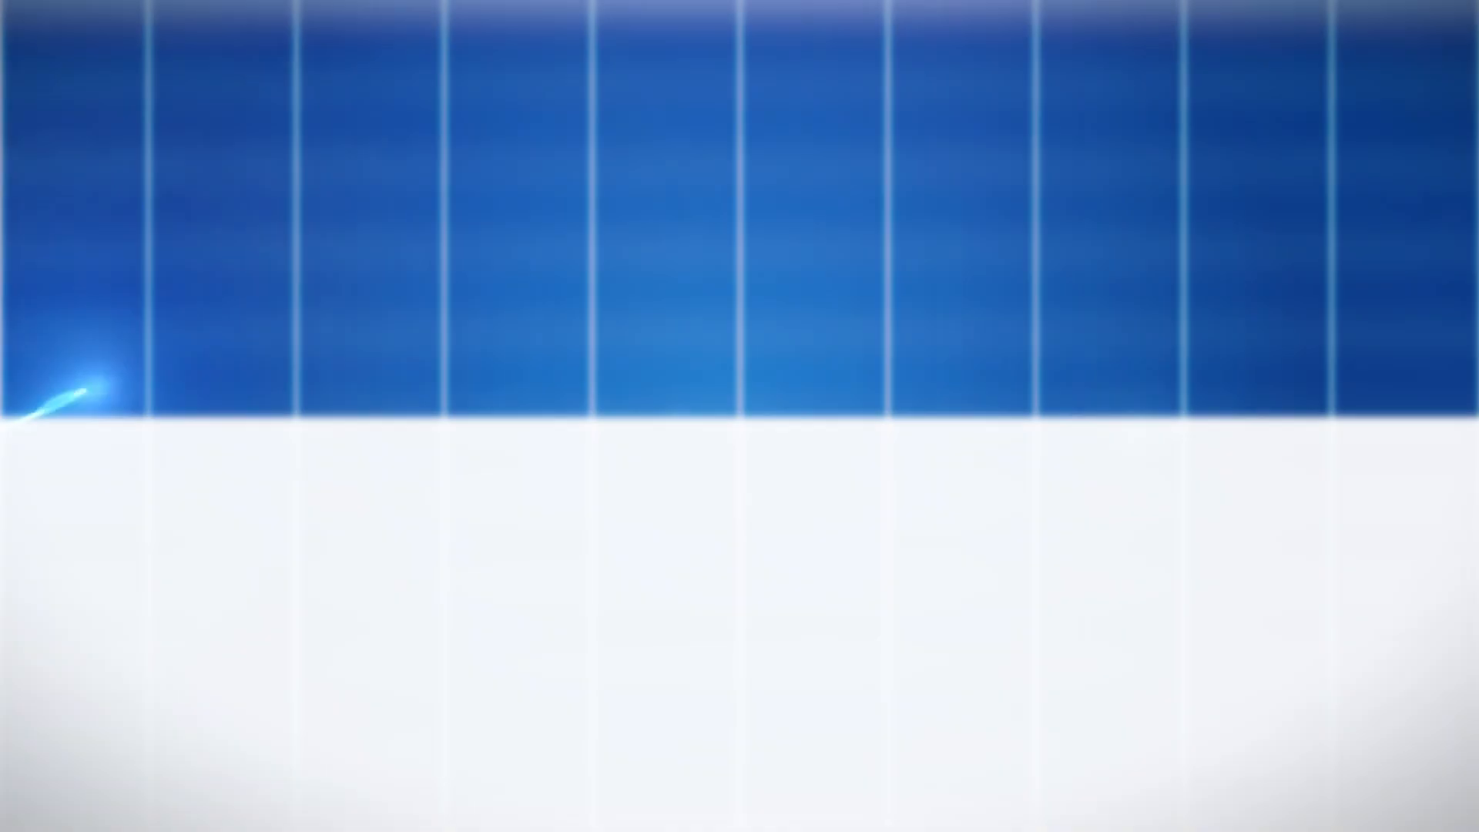